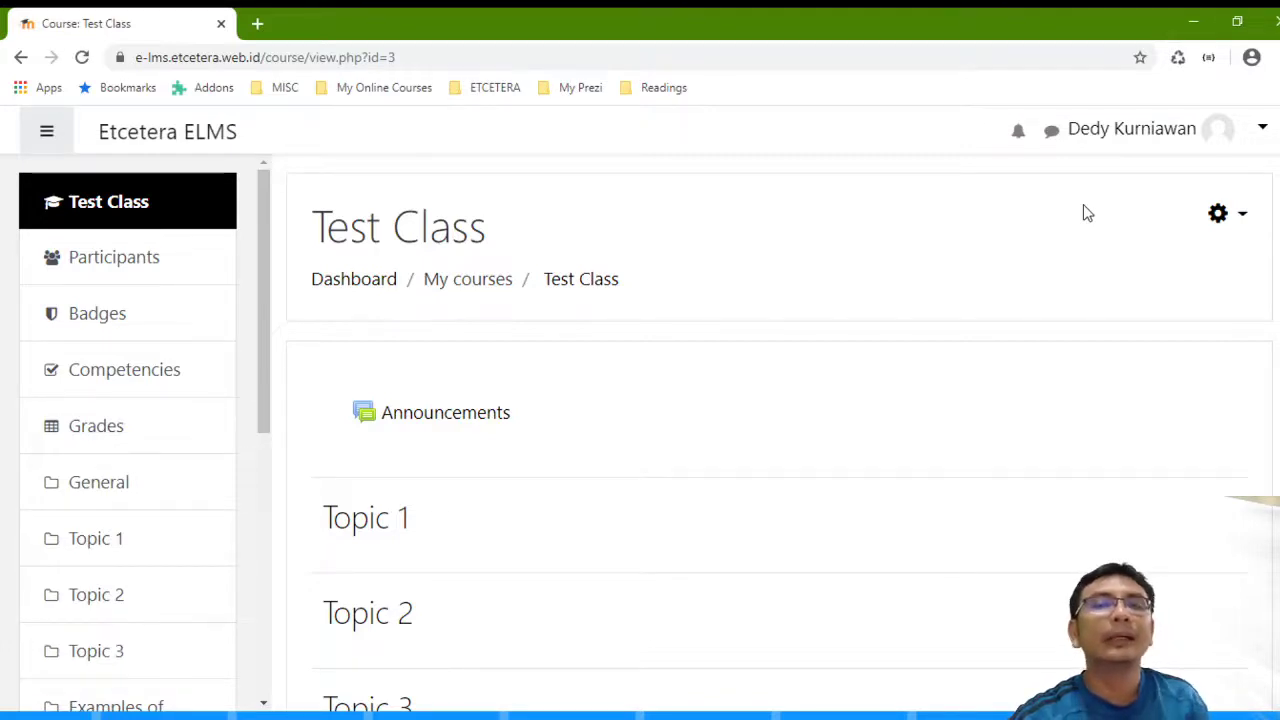
- Turn on editing for the Test Class course and add an Attendance activity to its general section
click(1240, 221)
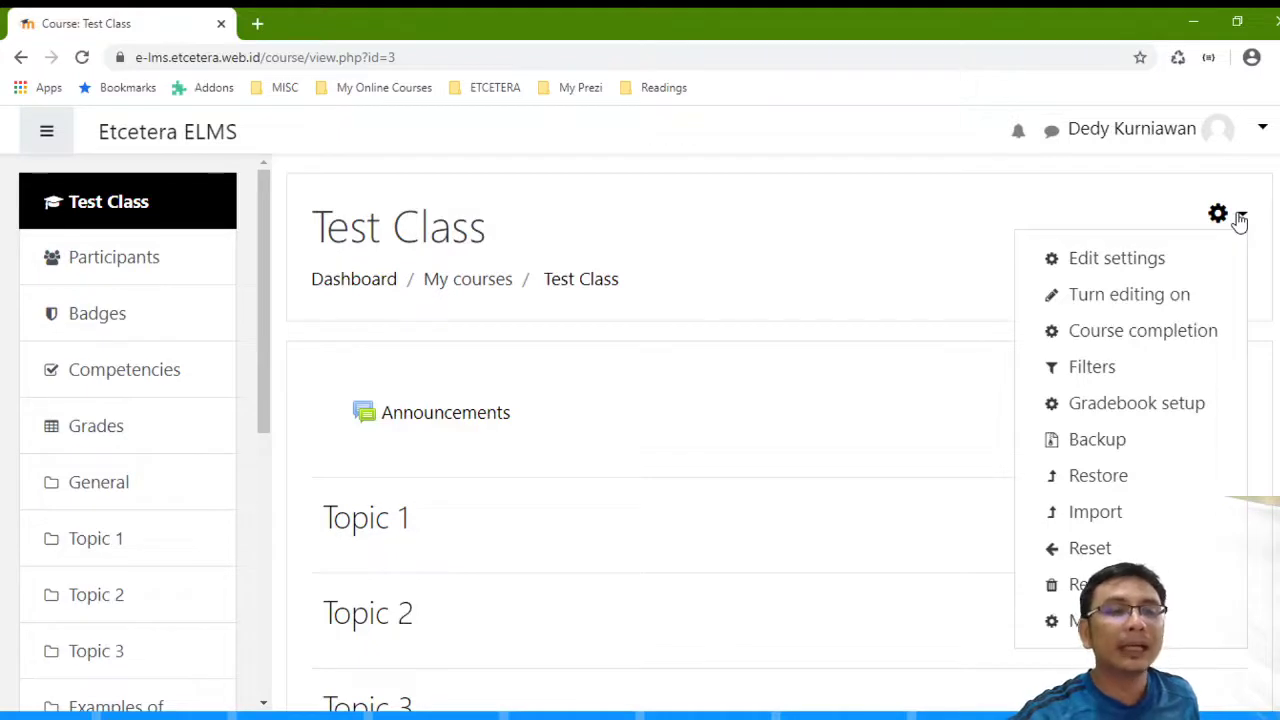
click(1187, 312)
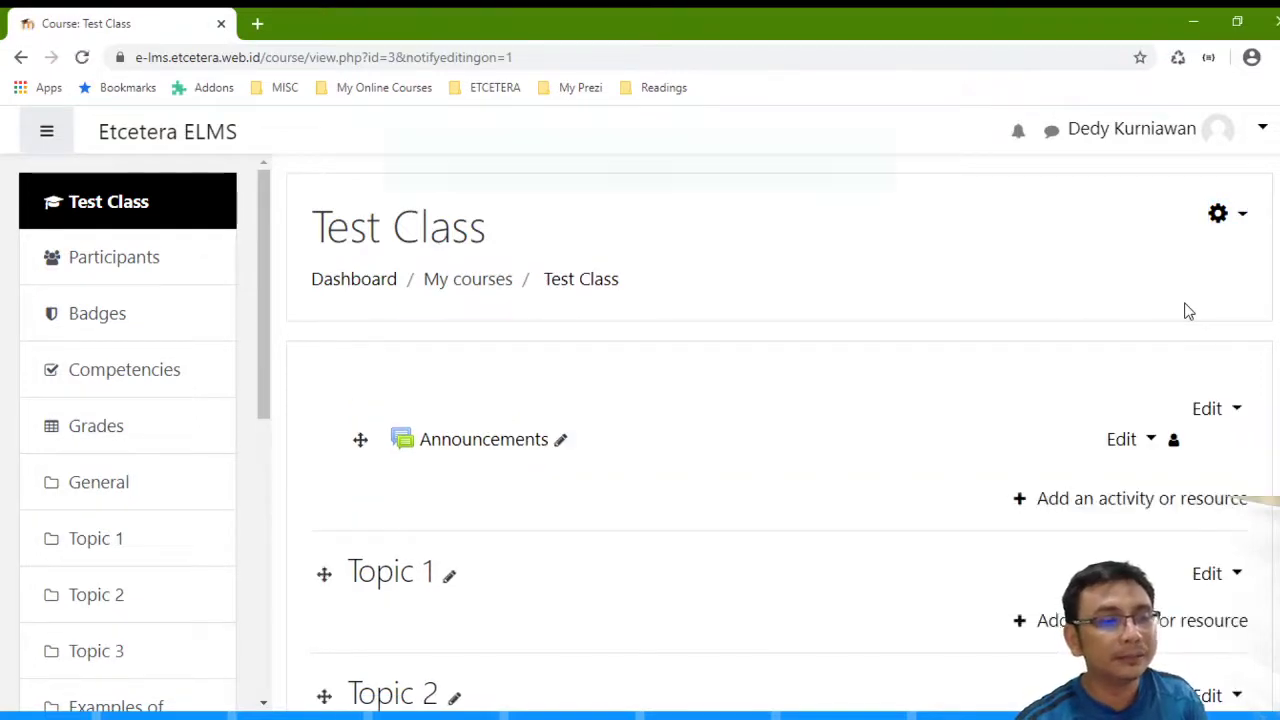
scroll(1120, 497, down, 1)
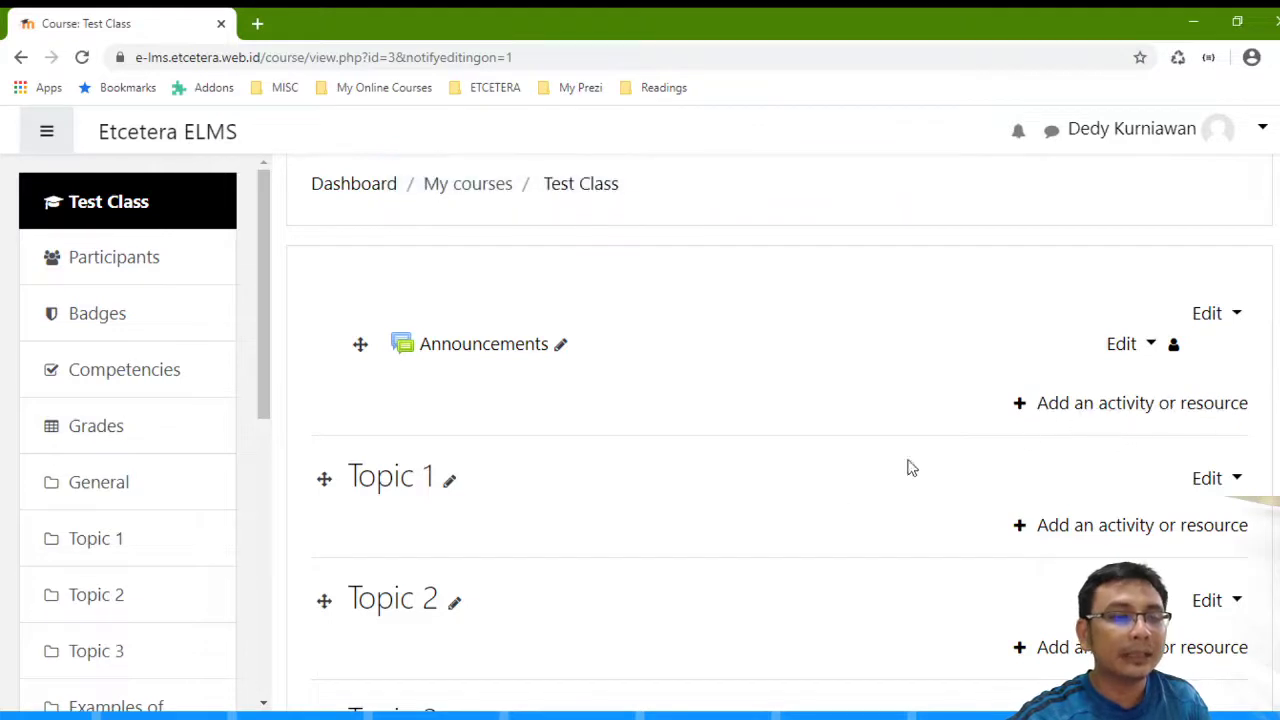
click(1153, 404)
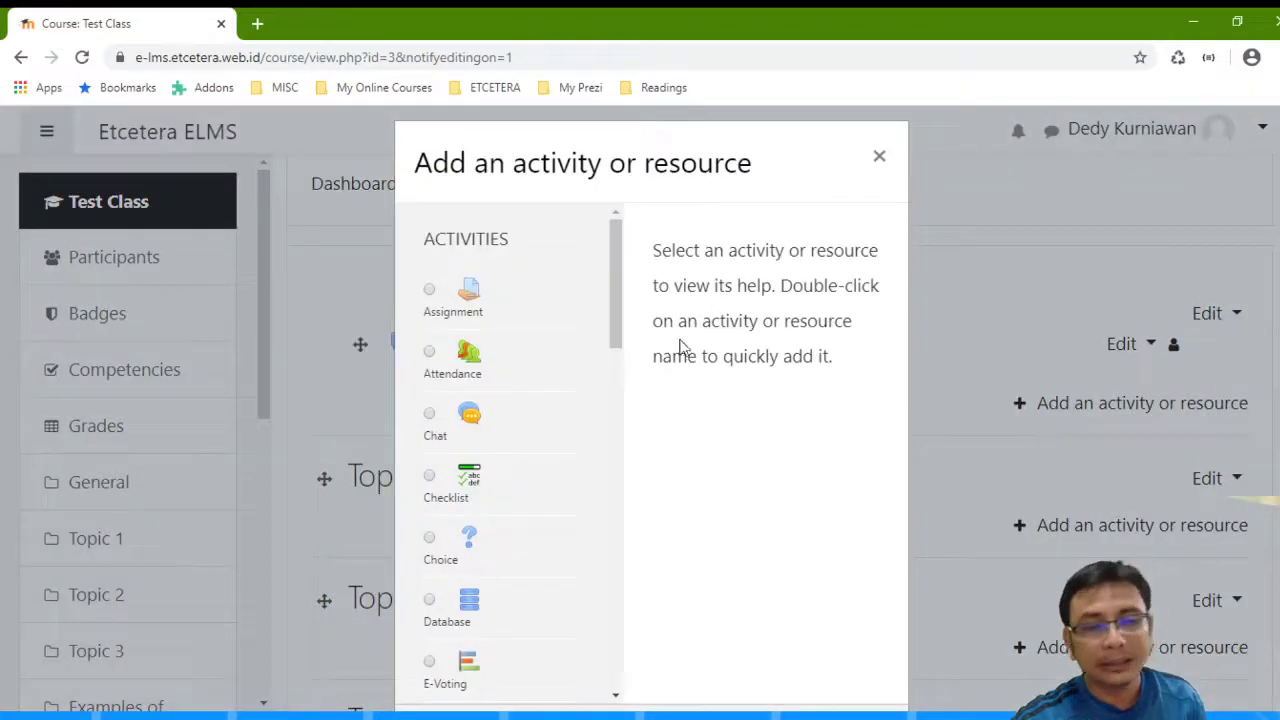
click(430, 352)
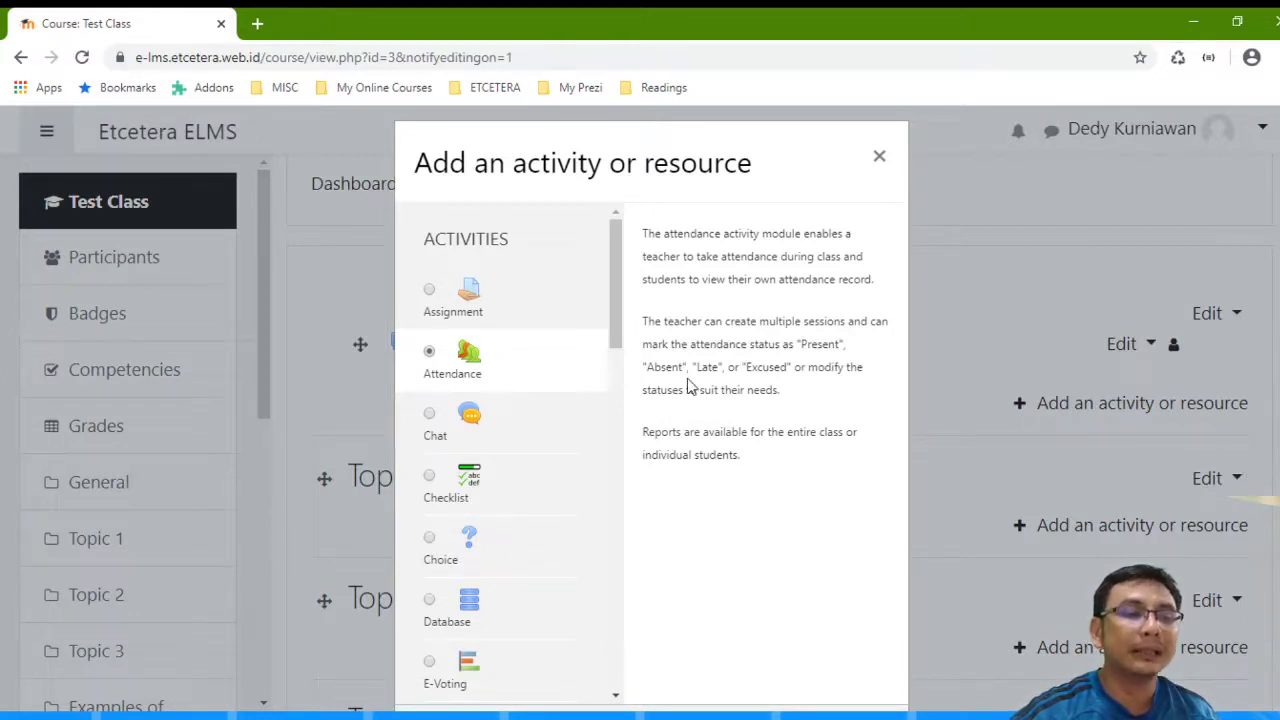
scroll(687, 385, down, 3)
scroll(687, 385, up, 2)
click(429, 257)
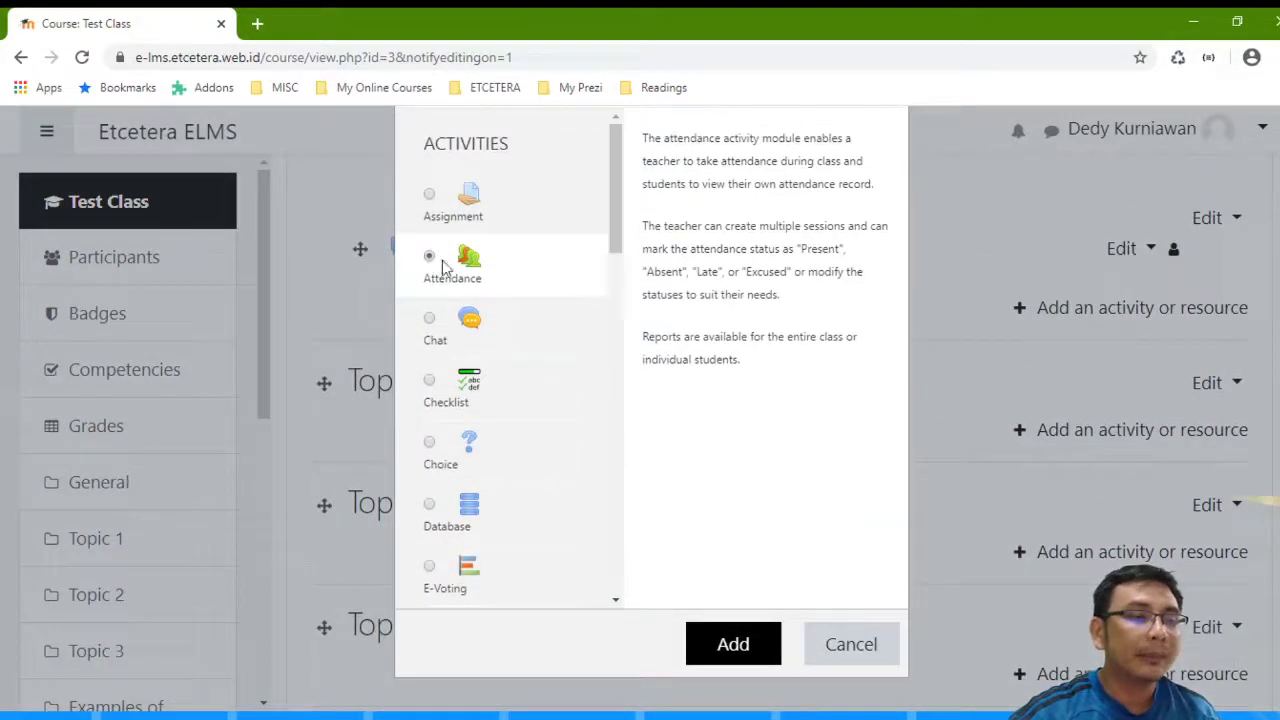
click(734, 632)
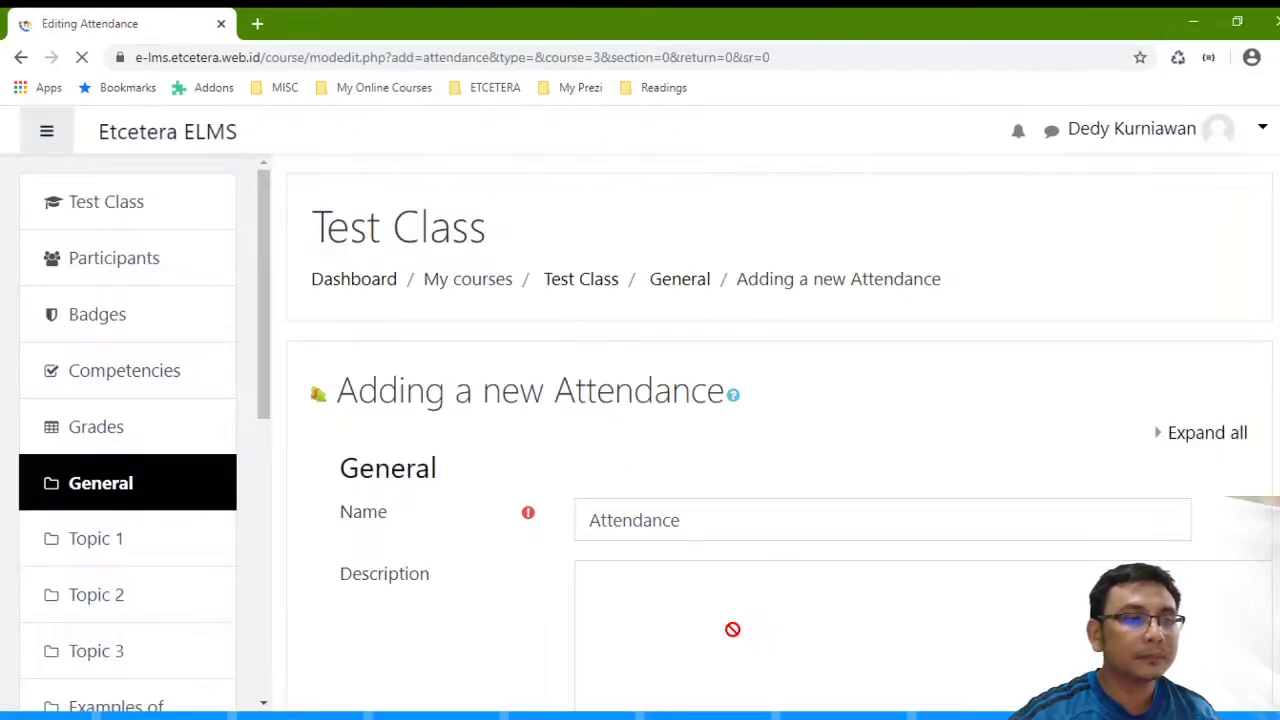
- Name the new attendance activity "Presensi Mahasiswa", leaving its description empty
scroll(700, 500, down, 3)
double_click(746, 220)
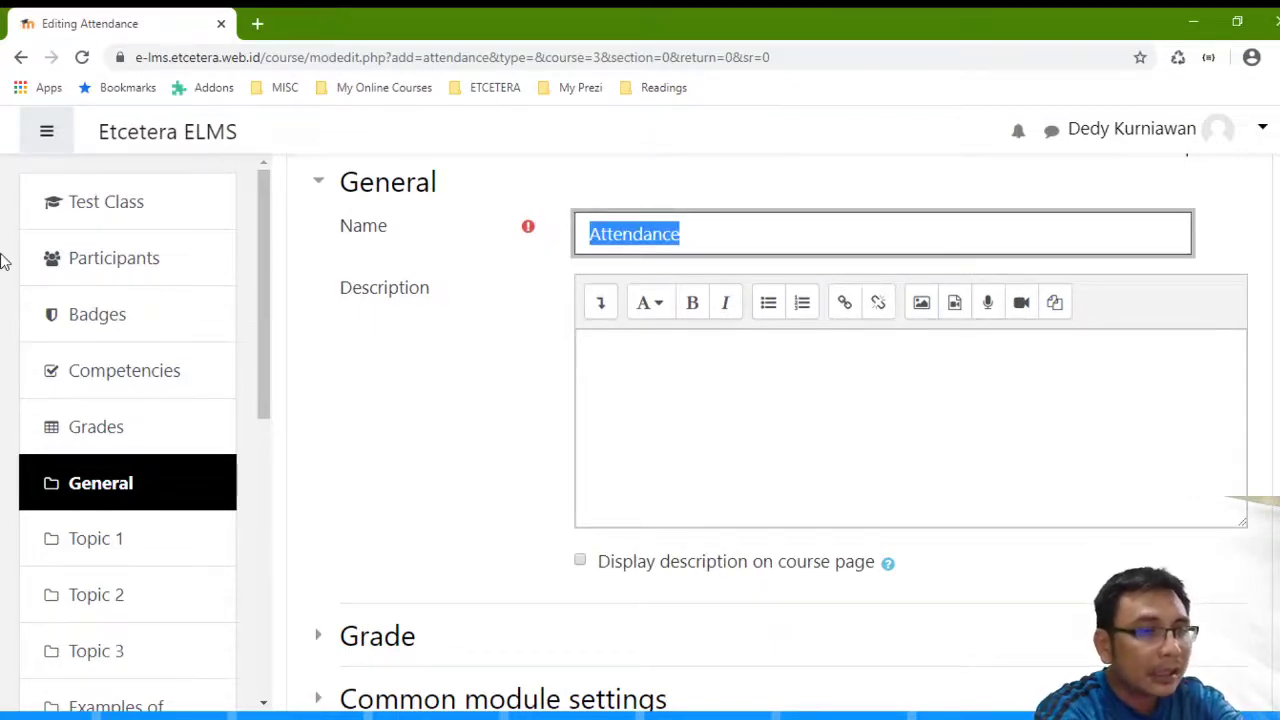
text(p)
key(BackSpace)
text(Presensi Mahasi)
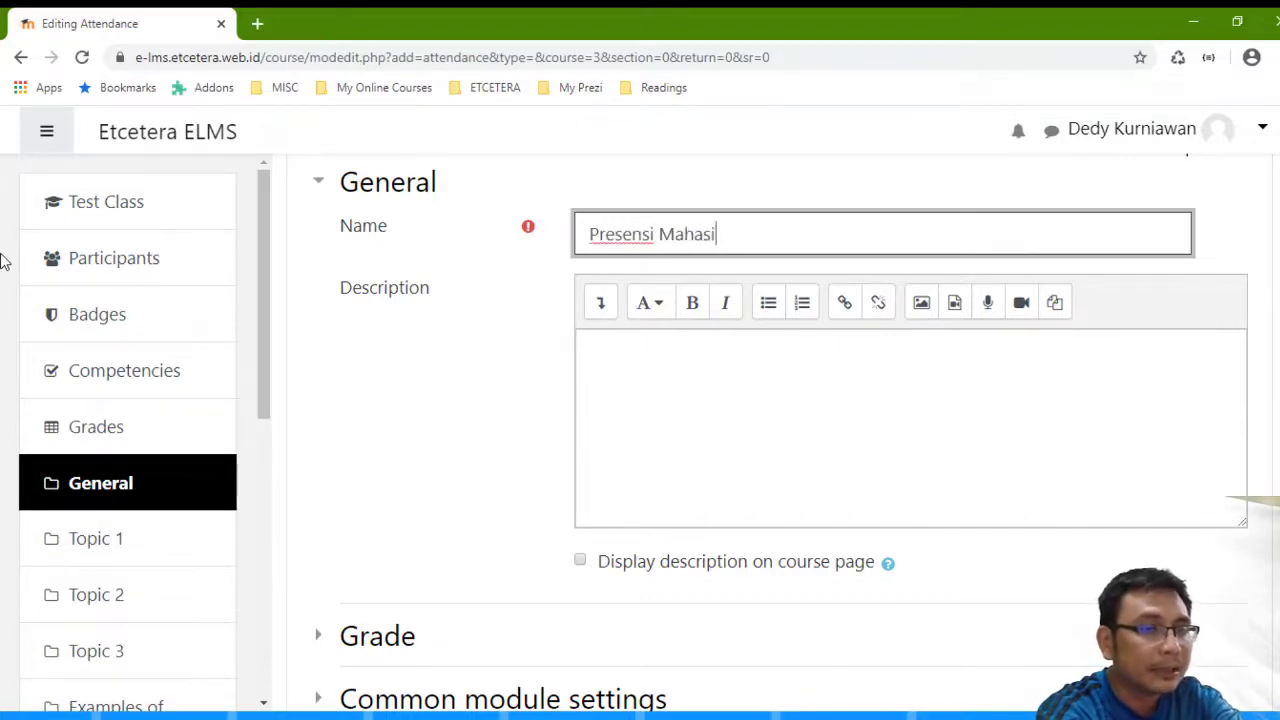
text(swa)
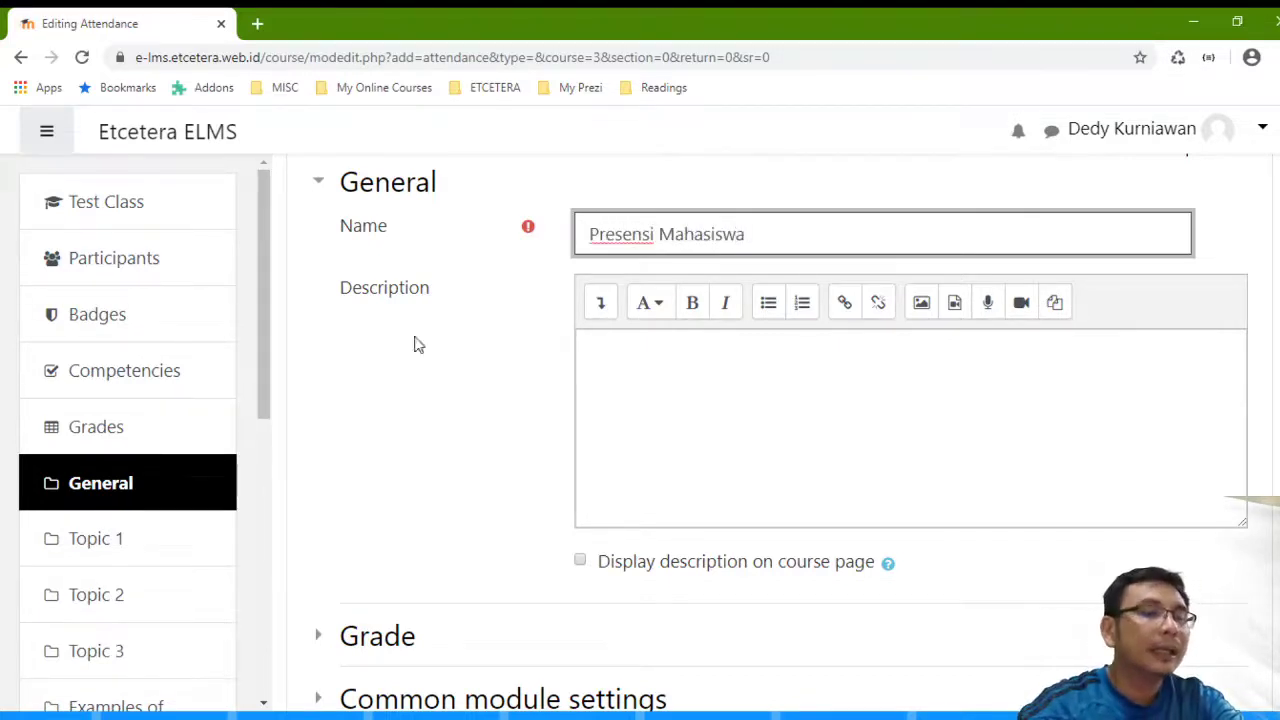
click(809, 417)
scroll(809, 417, up, 1)
scroll(811, 414, down, 2)
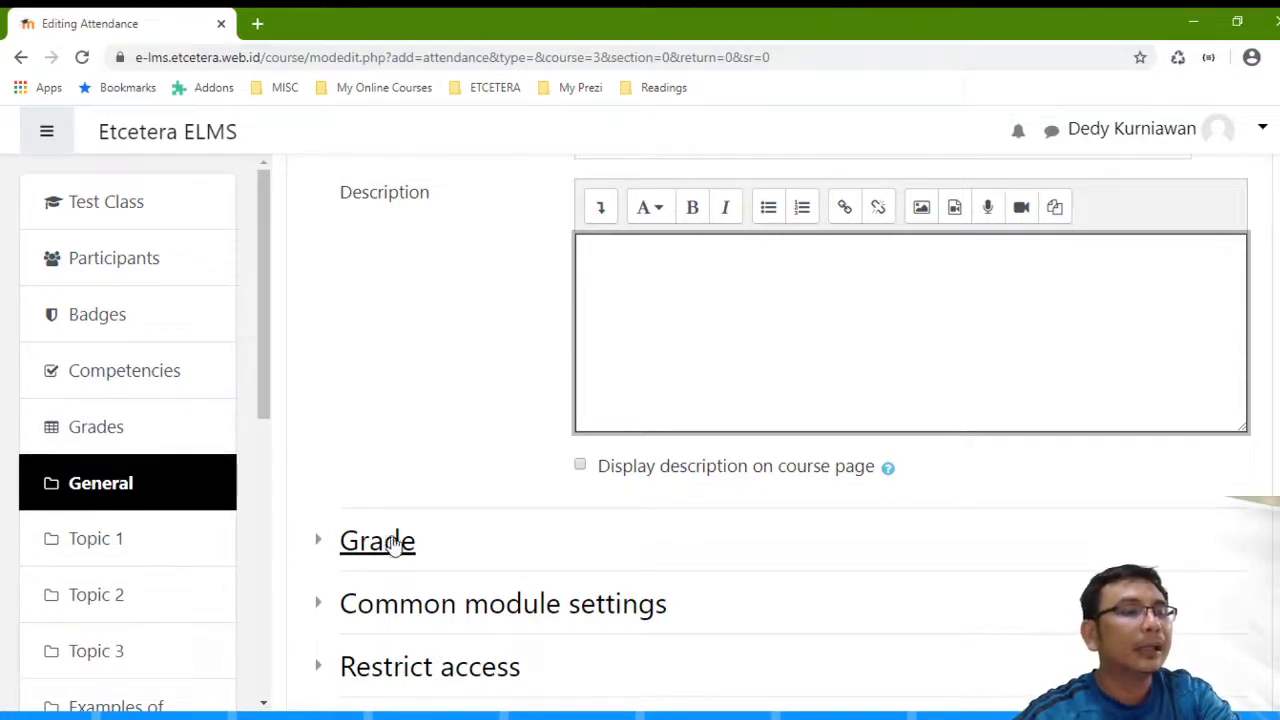
- Set the attendance activity's maximum grade to 10 in the grade settings
scroll(388, 548, down, 1)
click(377, 444)
scroll(490, 418, down, 3)
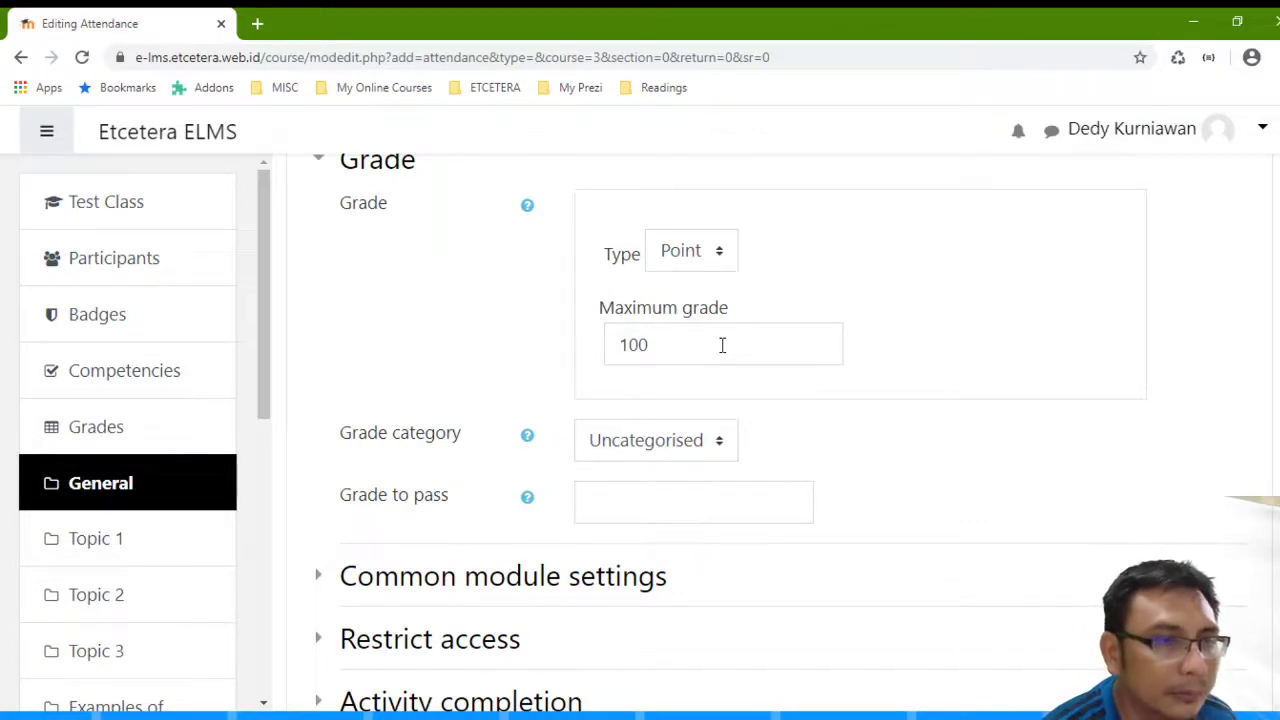
drag(722, 345, 1, 392)
text(10)
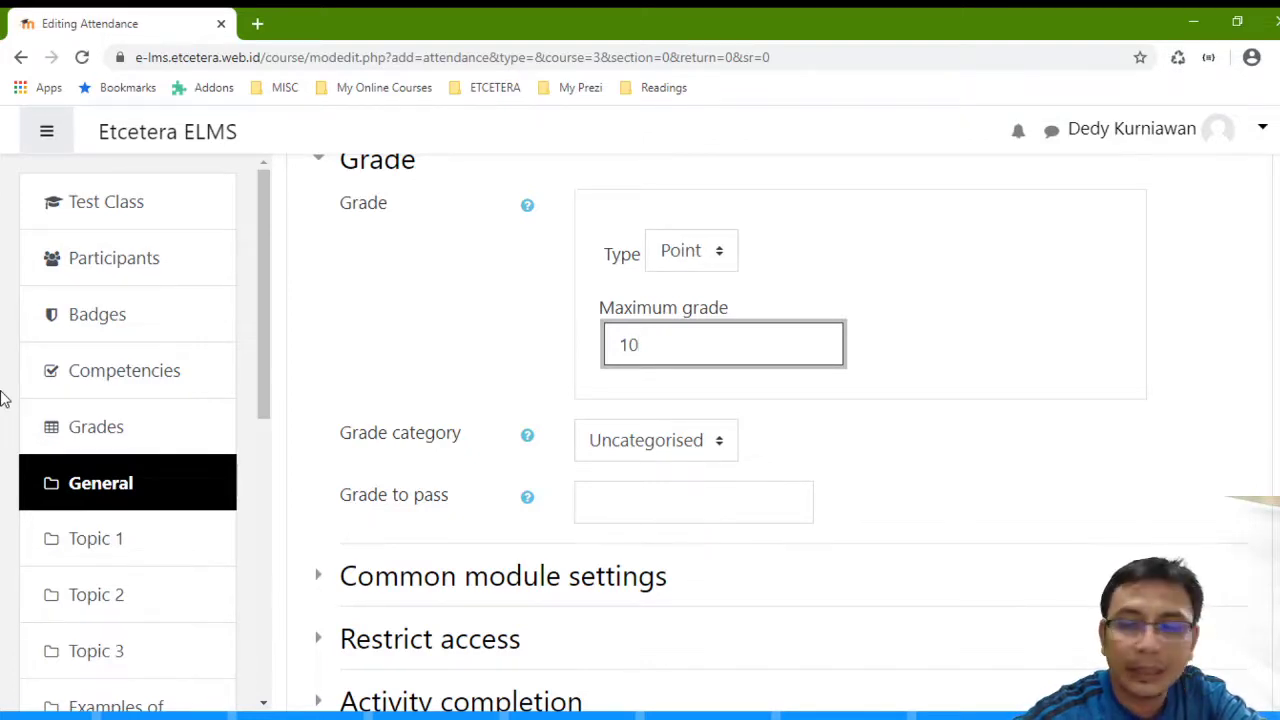
drag(704, 347, 406, 344)
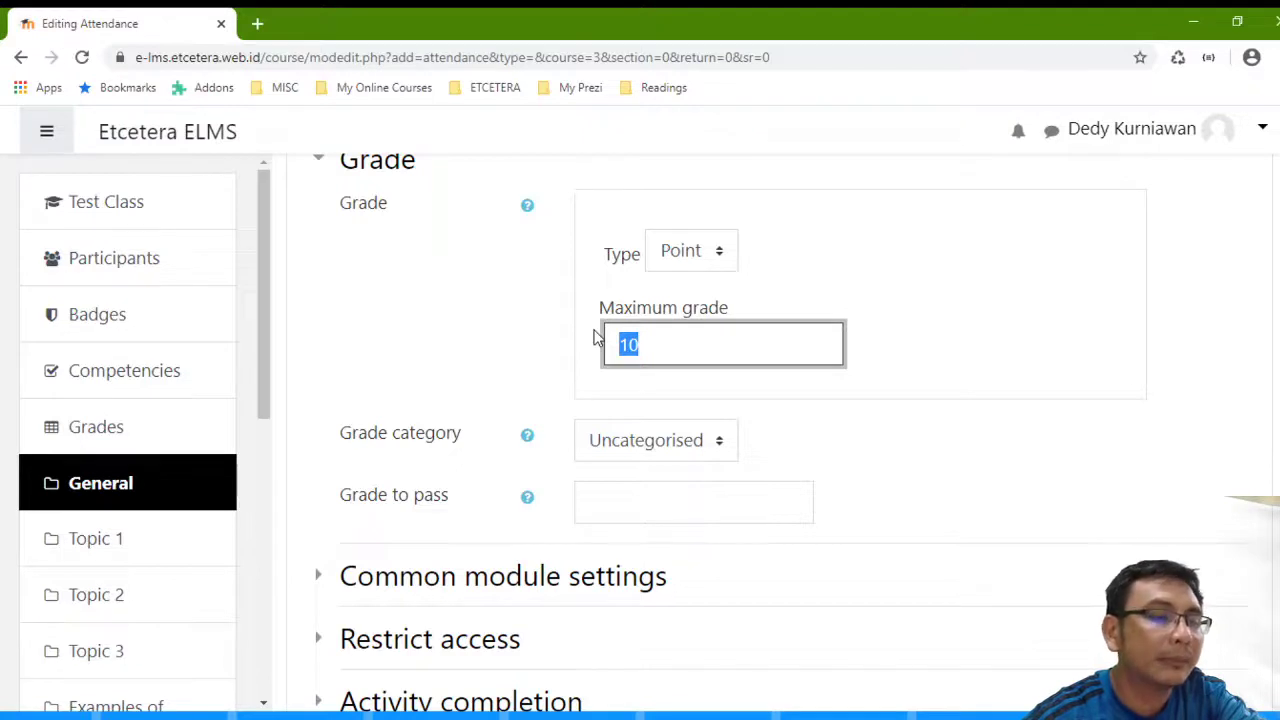
click(664, 357)
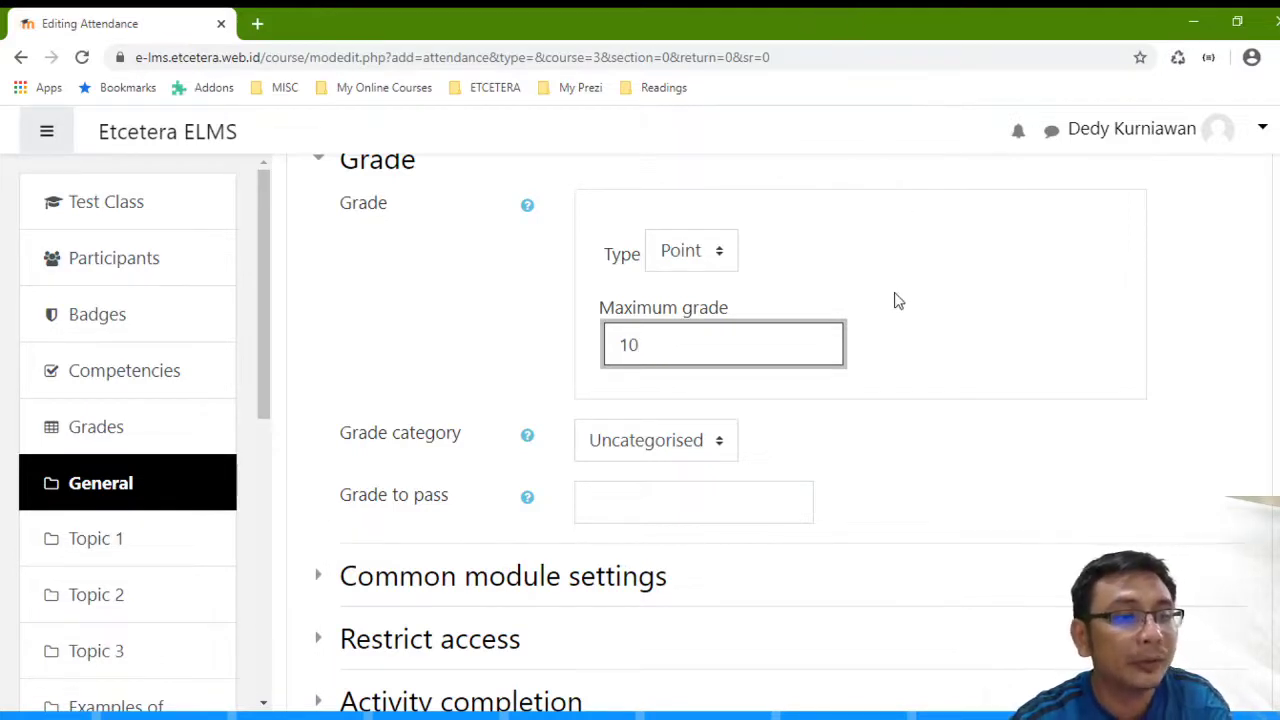
scroll(894, 297, down, 2)
scroll(734, 200, up, 2)
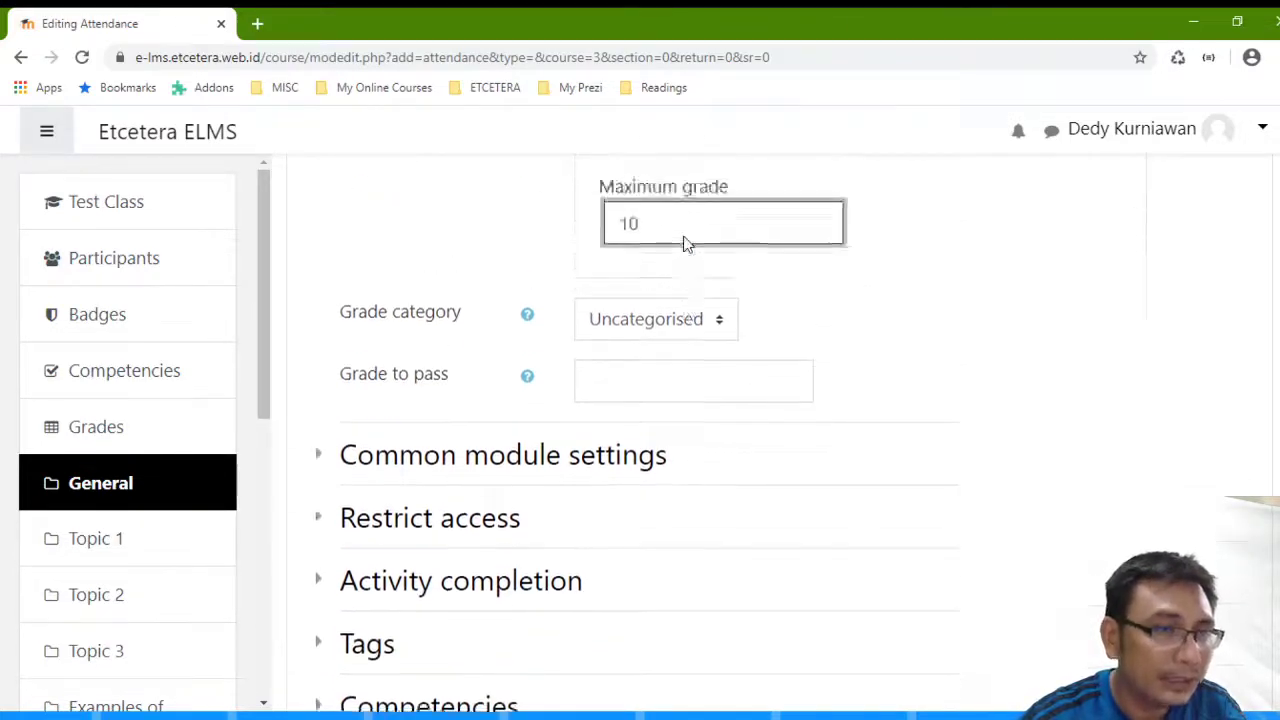
drag(679, 348, 442, 340)
click(834, 414)
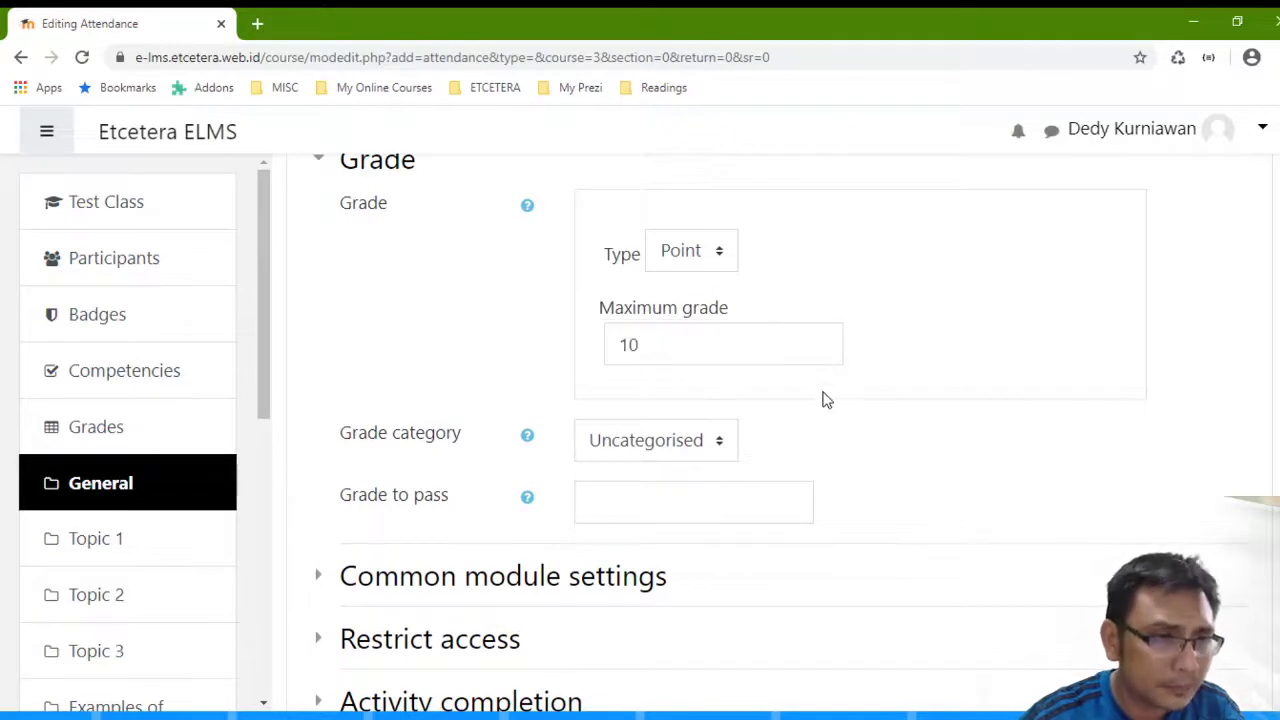
- Keep the grade category Uncategorised and save the attendance activity, returning to the course page
scroll(826, 400, down, 1)
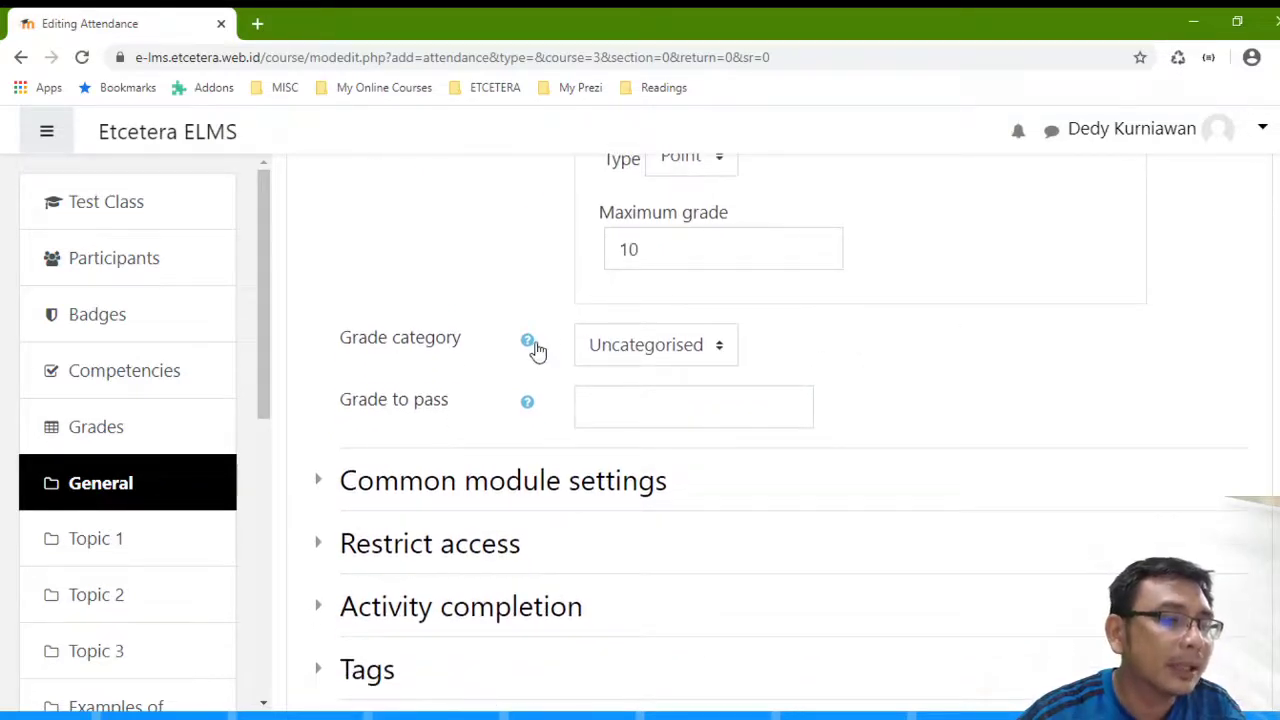
click(687, 350)
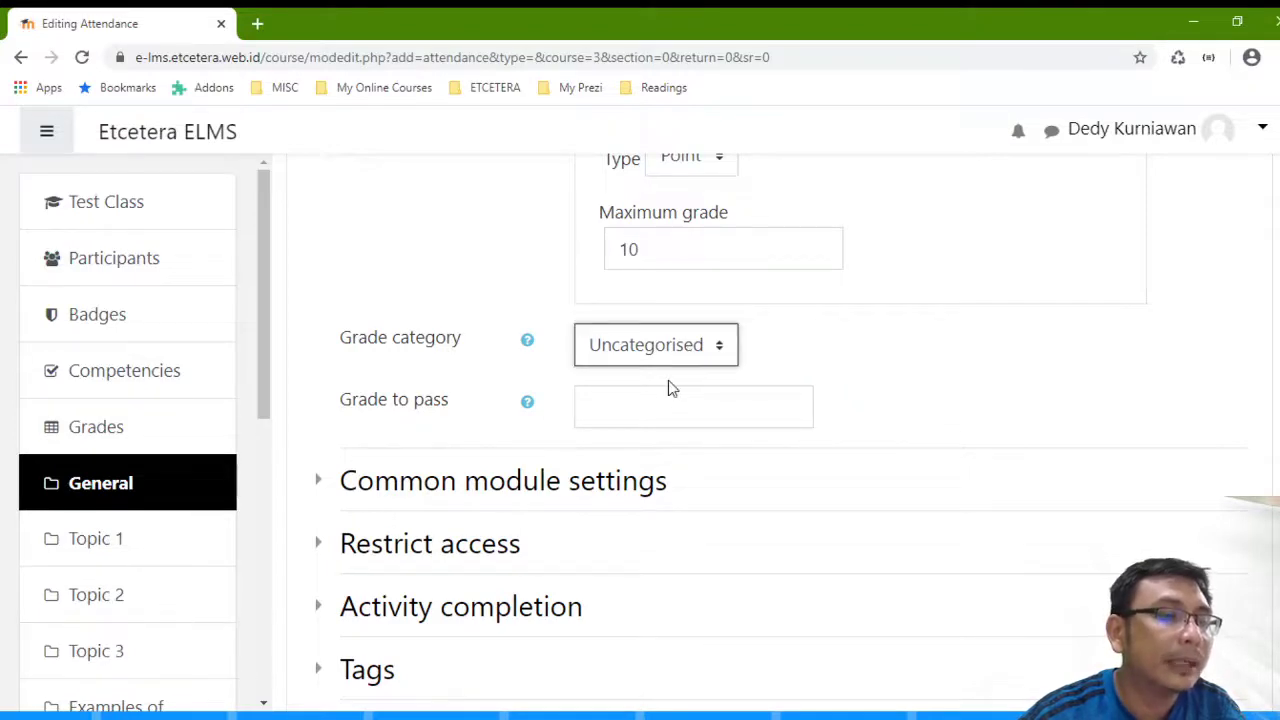
click(815, 386)
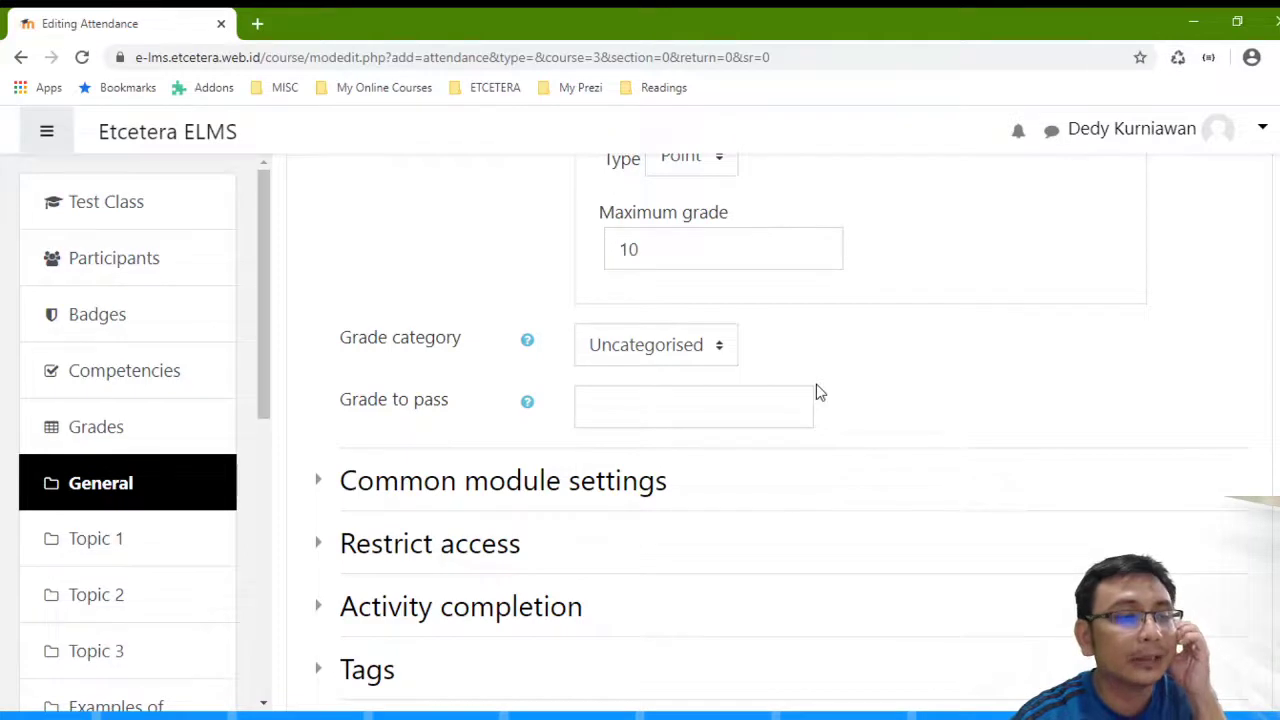
scroll(816, 388, down, 1)
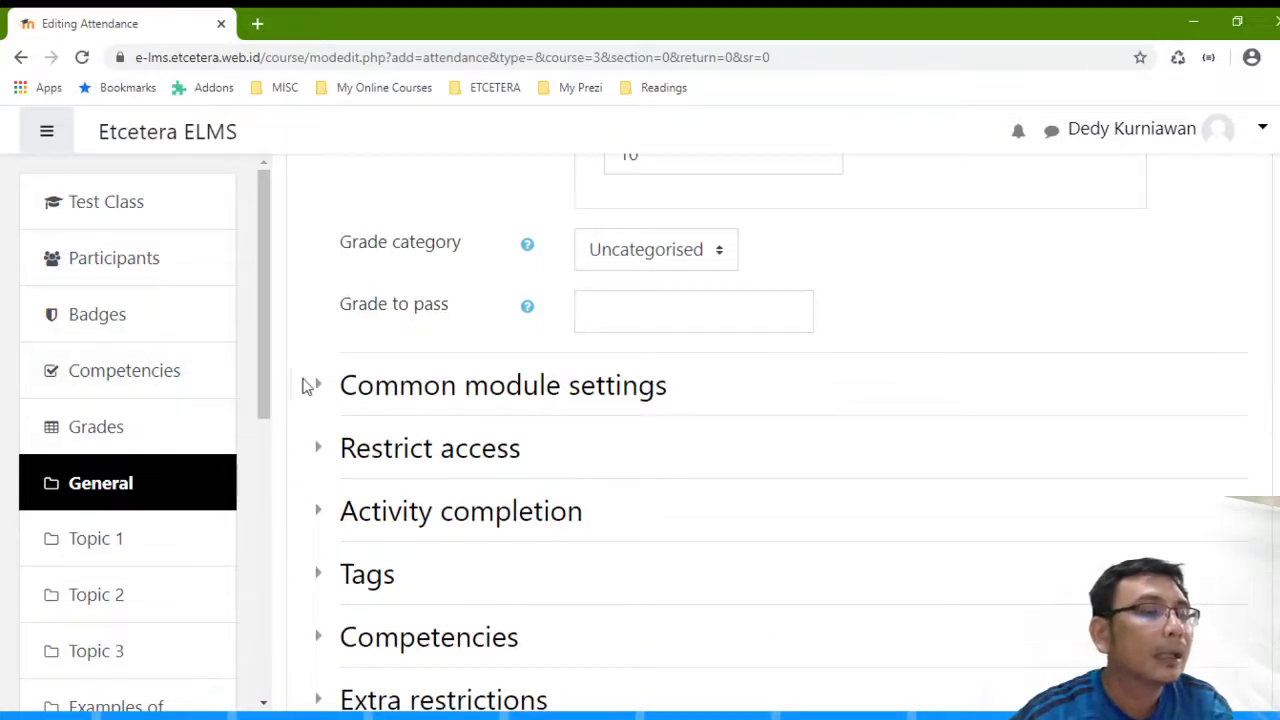
scroll(517, 286, down, 3)
scroll(497, 317, up, 2)
scroll(560, 317, down, 2)
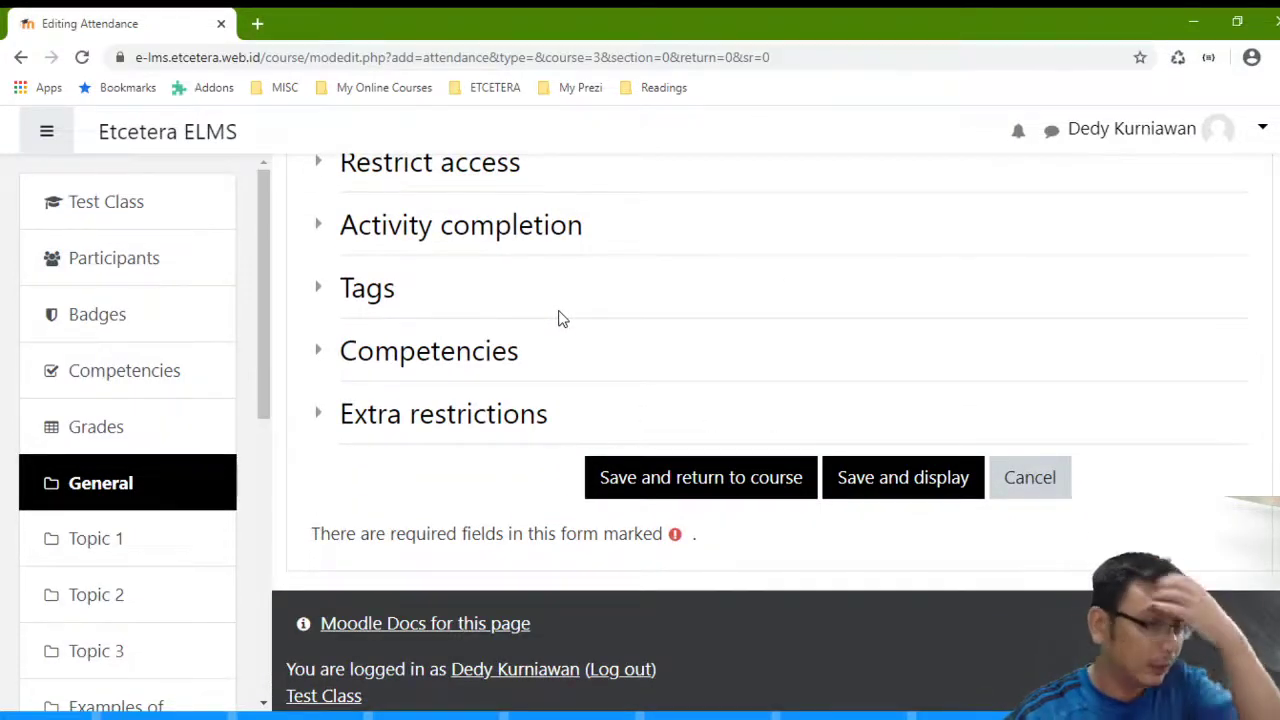
click(712, 495)
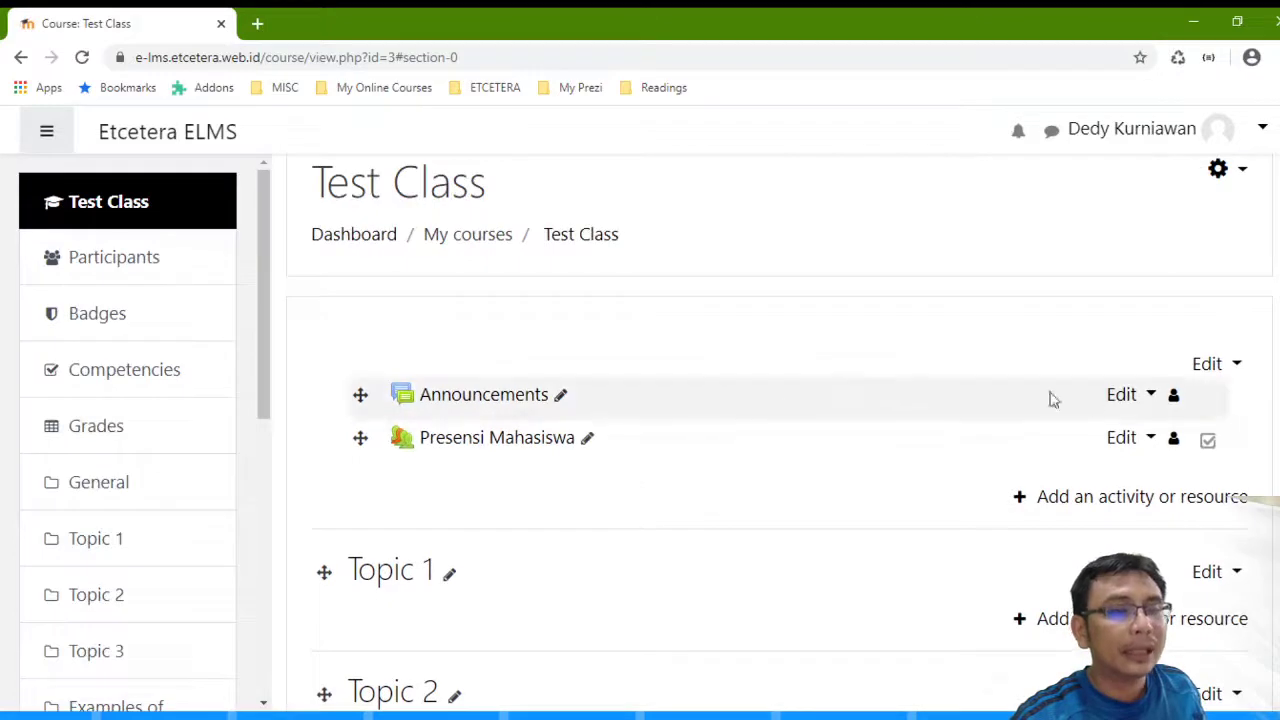
- Turn off editing for the Test Class course
click(1238, 366)
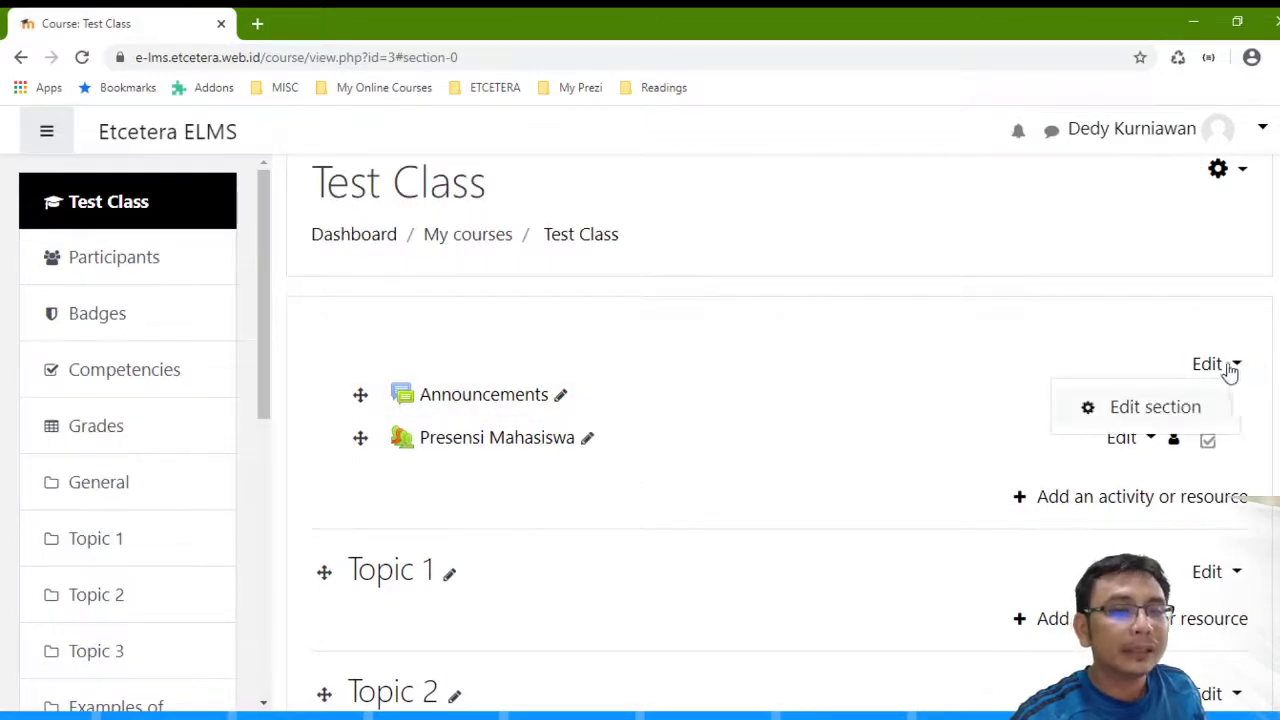
click(1211, 368)
click(1211, 368)
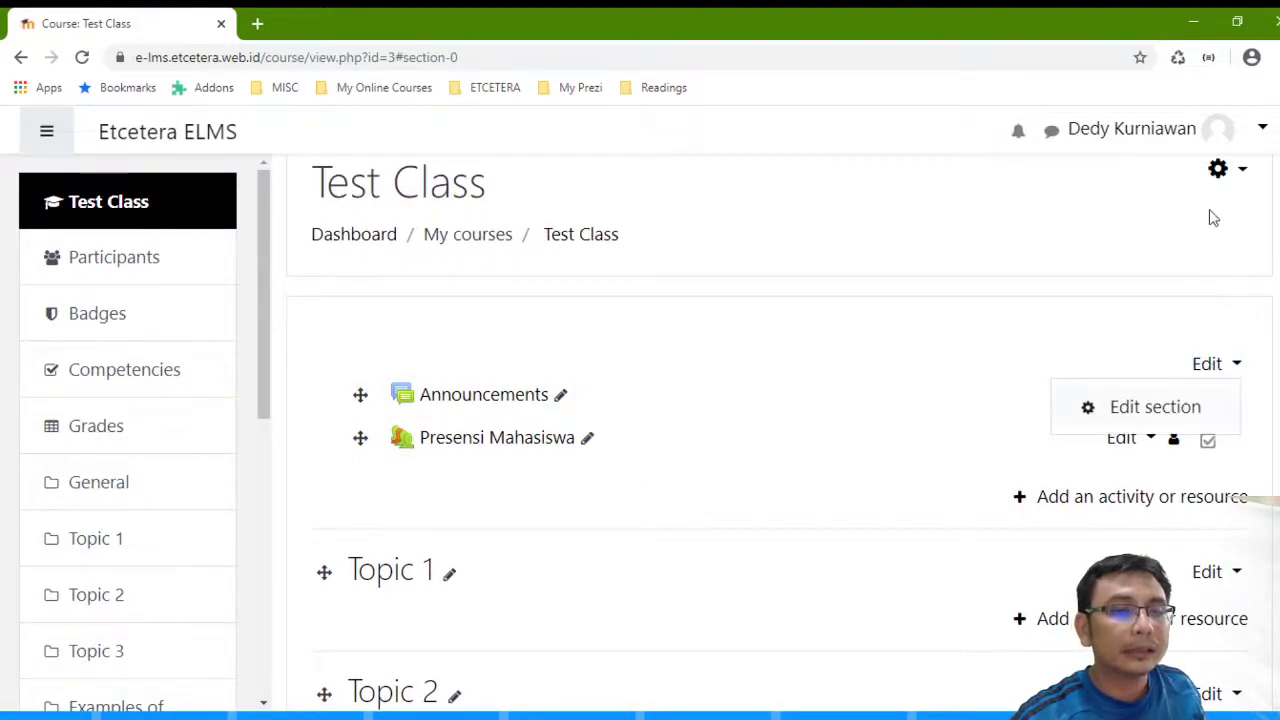
click(1220, 170)
click(1155, 252)
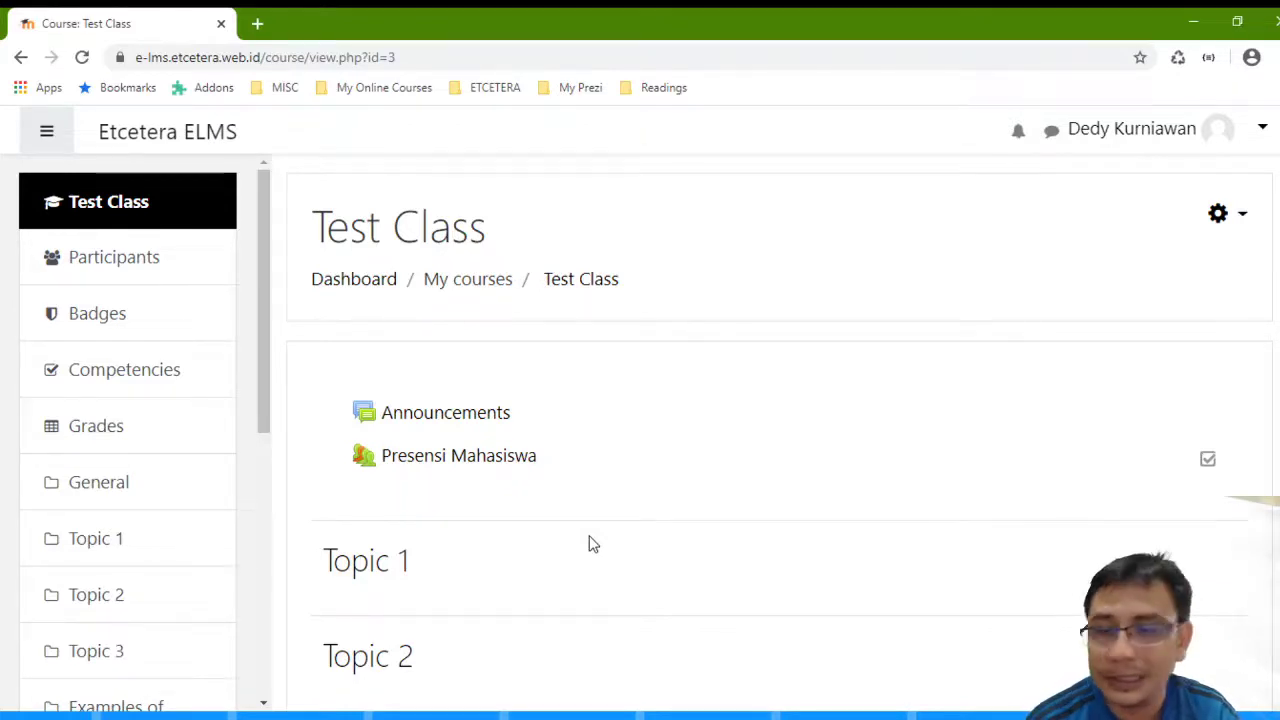
- Open the Presensi Mahasiswa attendance activity from the course page and view its sessions list
scroll(572, 257, down, 1)
scroll(570, 260, down, 2)
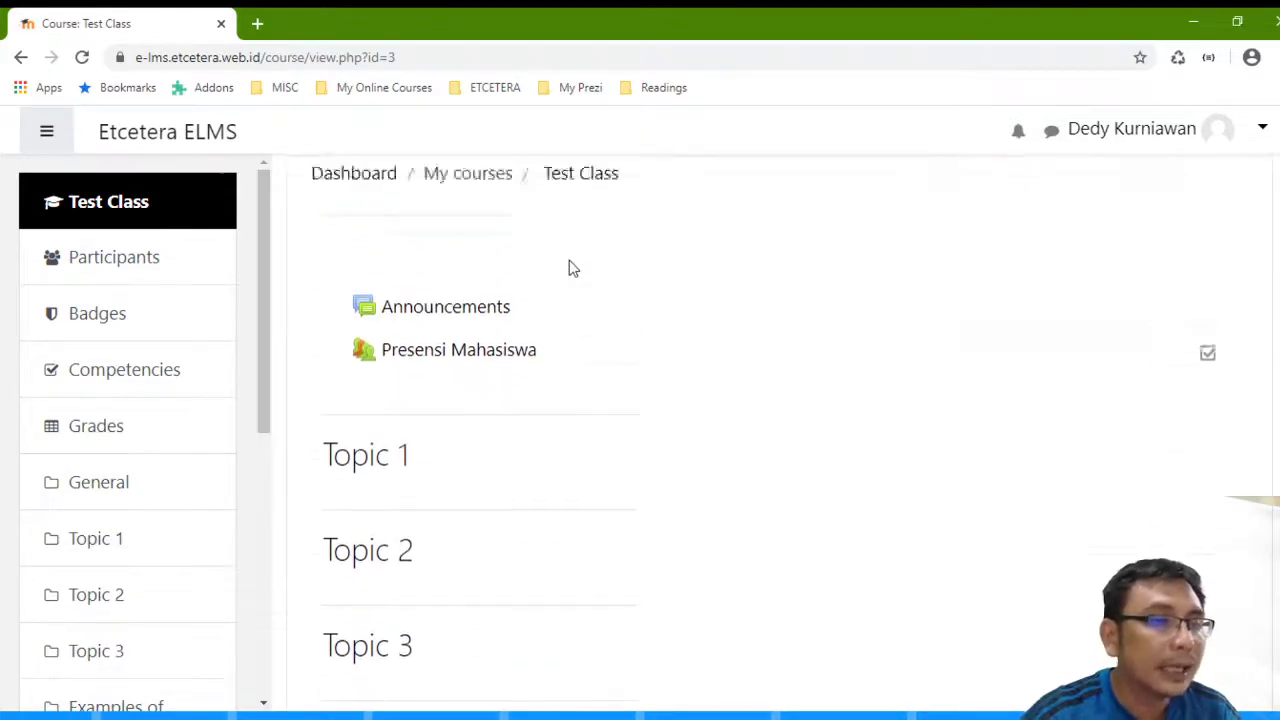
scroll(600, 295, up, 2)
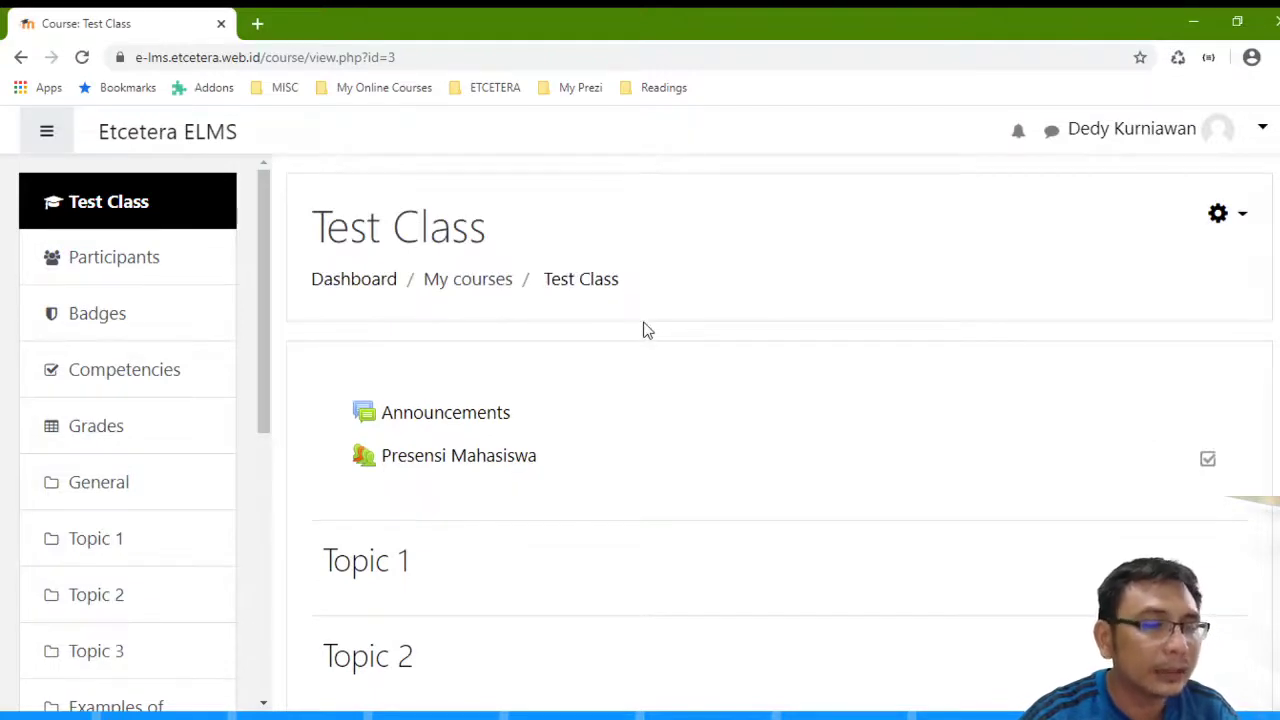
click(516, 463)
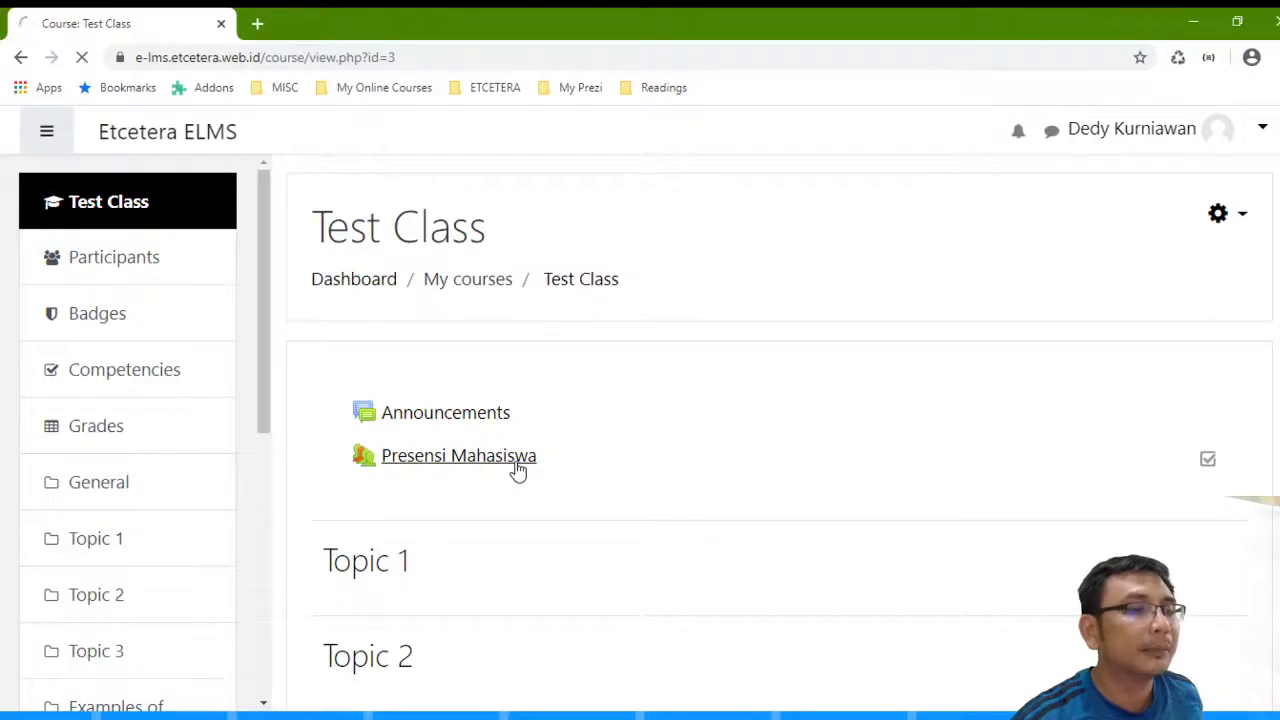
scroll(518, 470, down, 3)
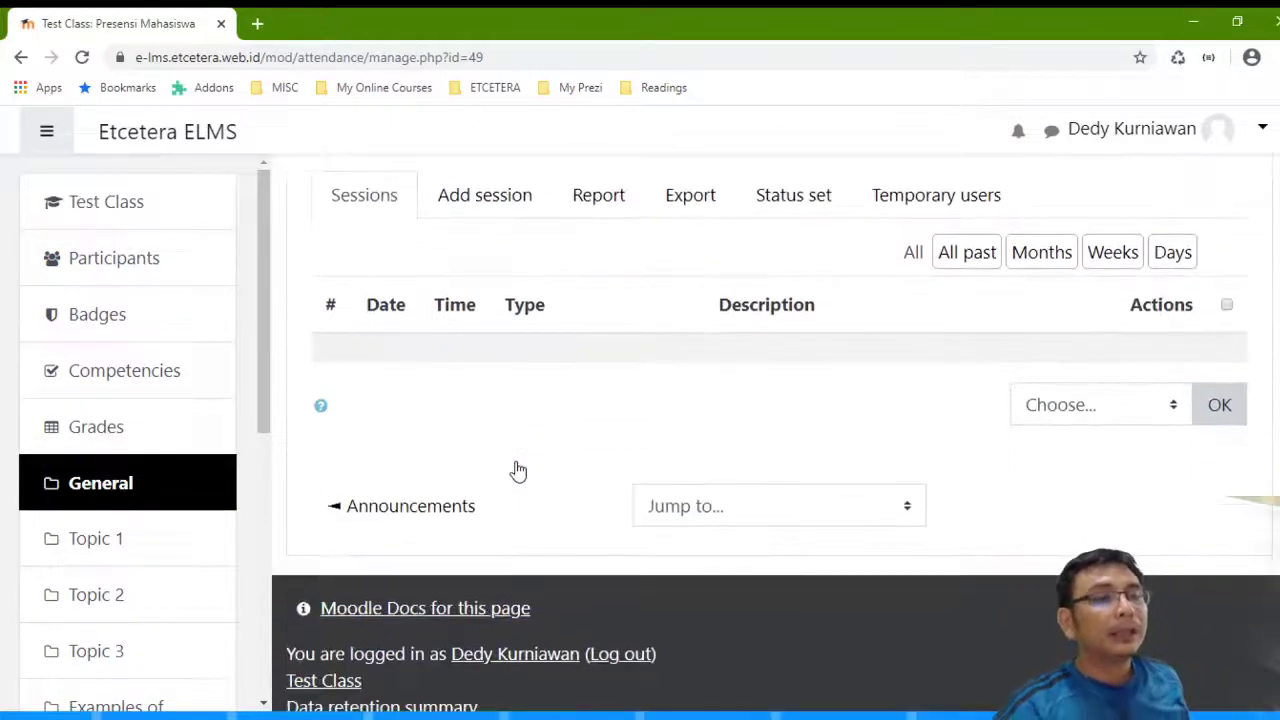
scroll(518, 470, up, 2)
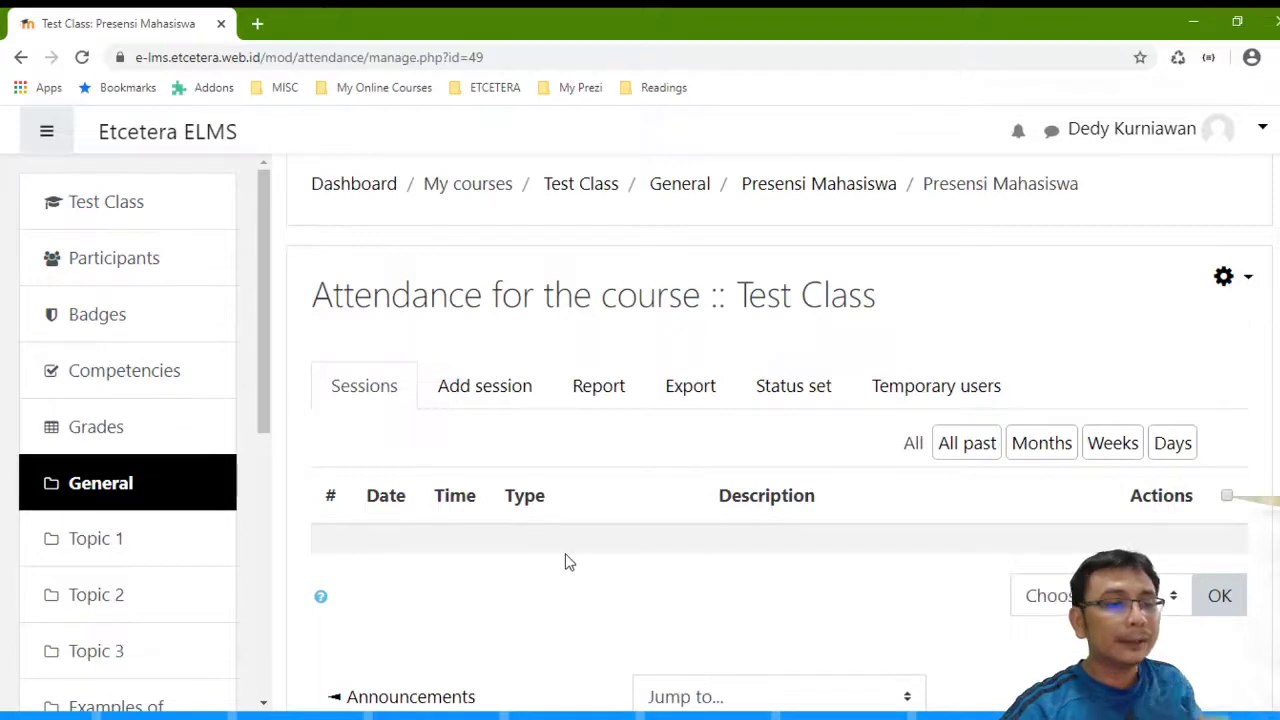
scroll(563, 551, down, 1)
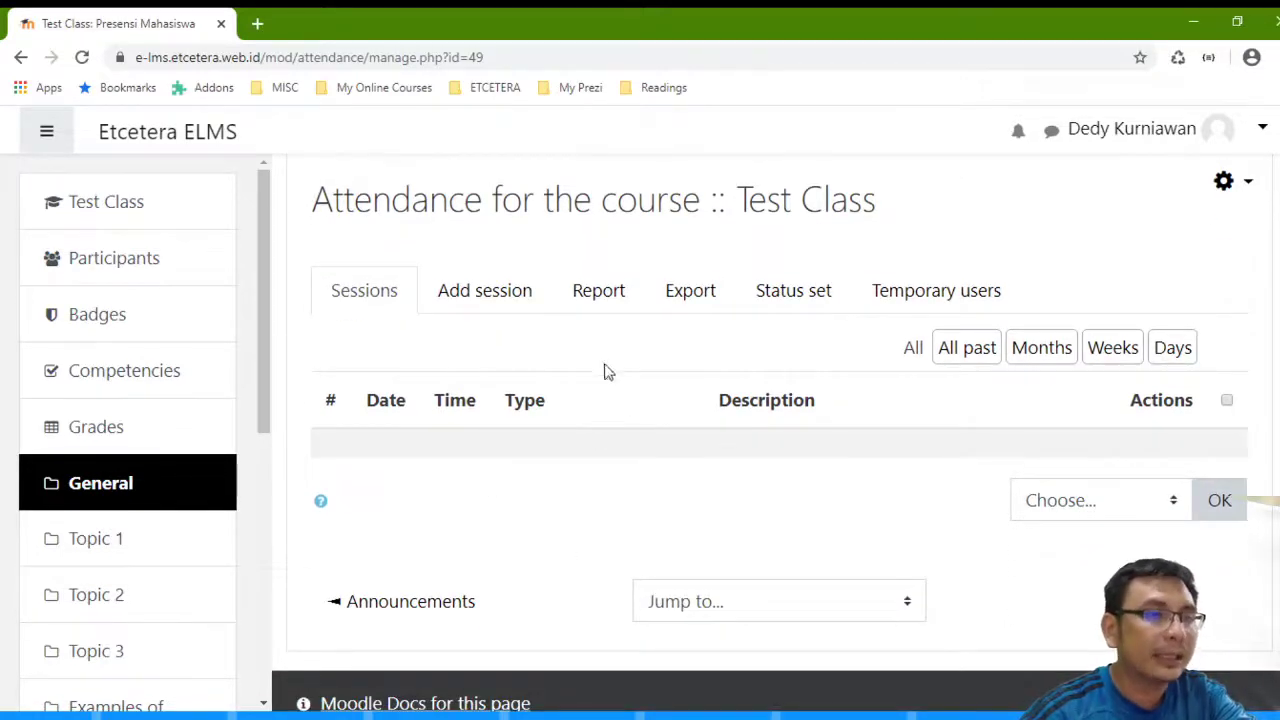
- Open the form for adding a session to the attendance activity and check its session type and date fields
click(491, 298)
scroll(663, 334, down, 3)
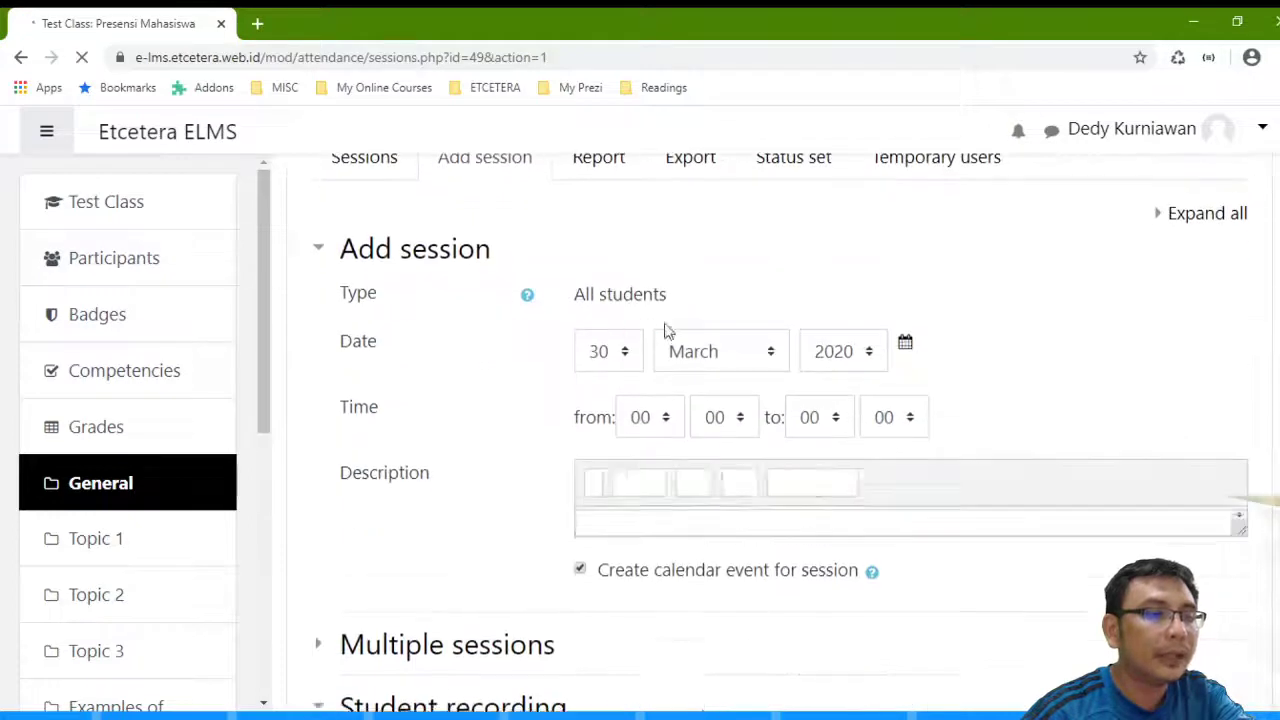
drag(686, 303, 574, 296)
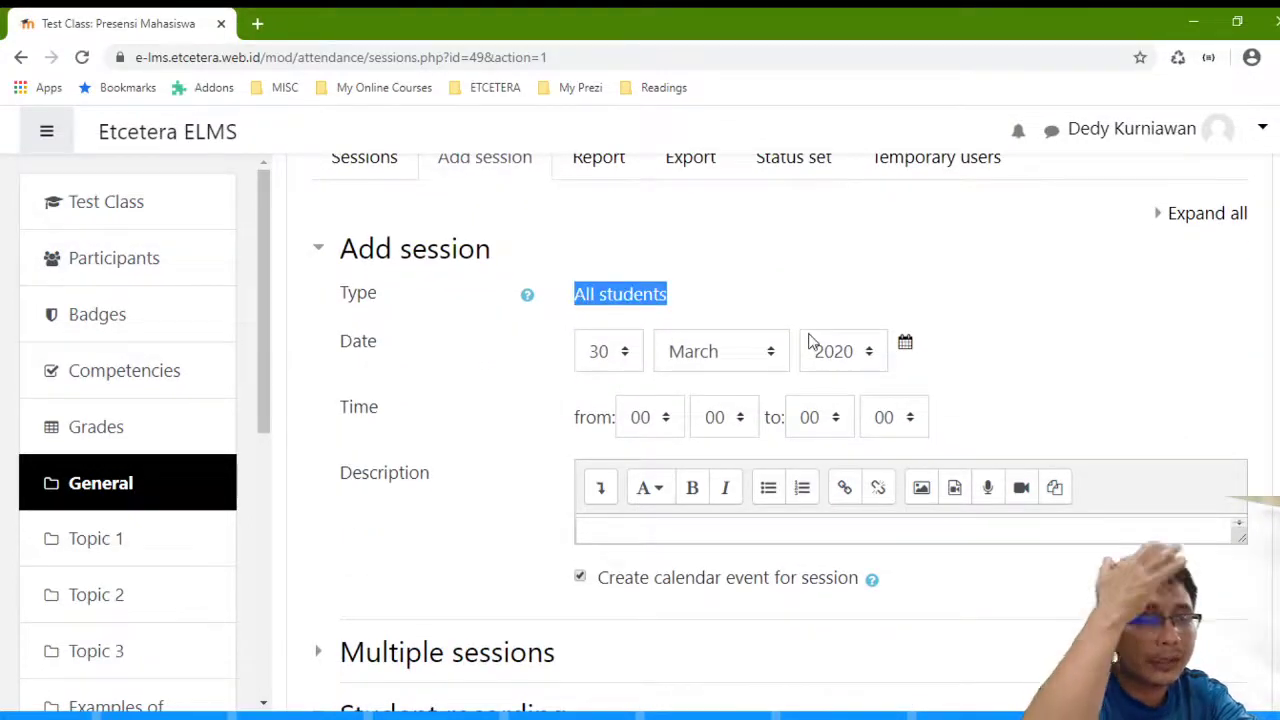
click(712, 303)
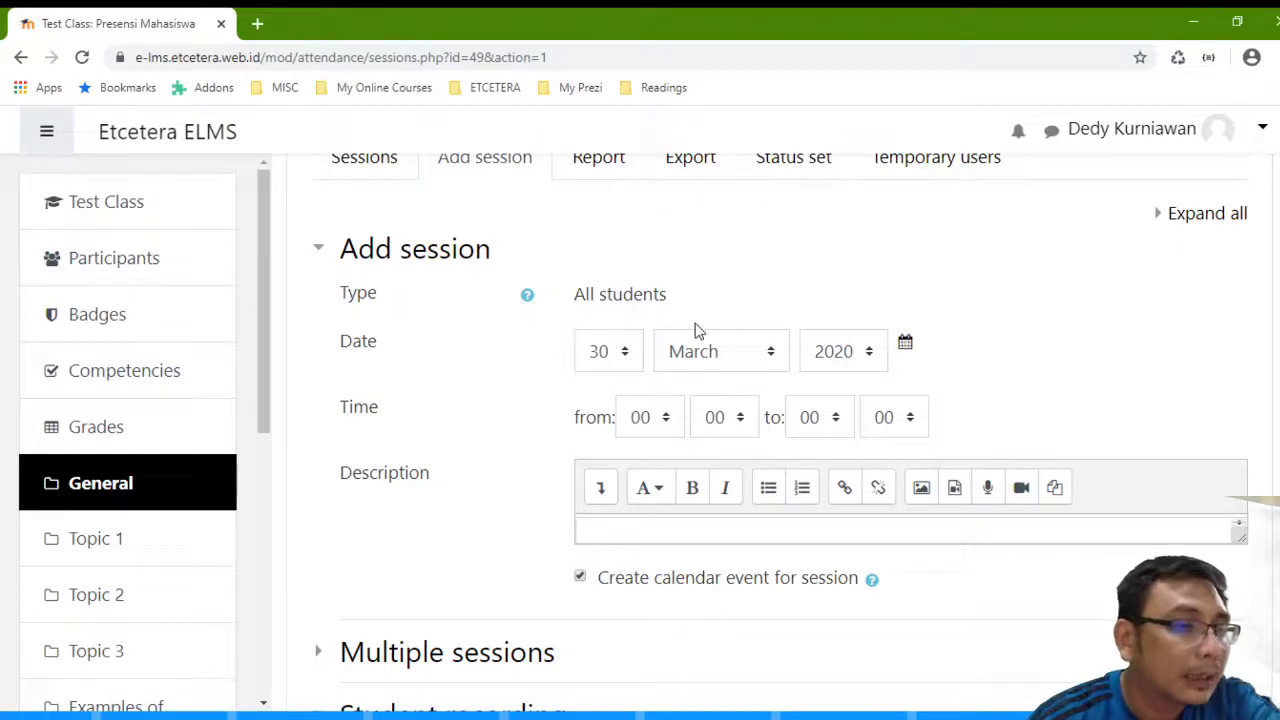
- Set the attendance session's date to 31 March 2020 using the calendar
scroll(680, 320, down, 1)
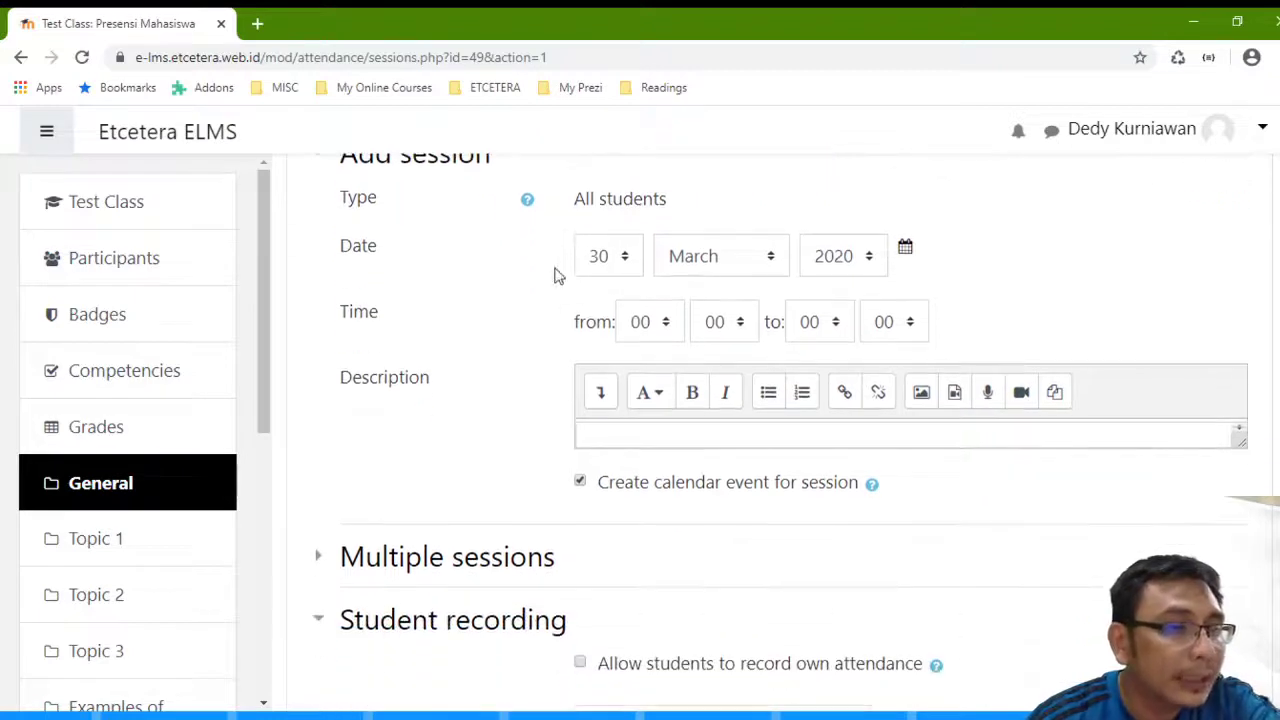
click(905, 251)
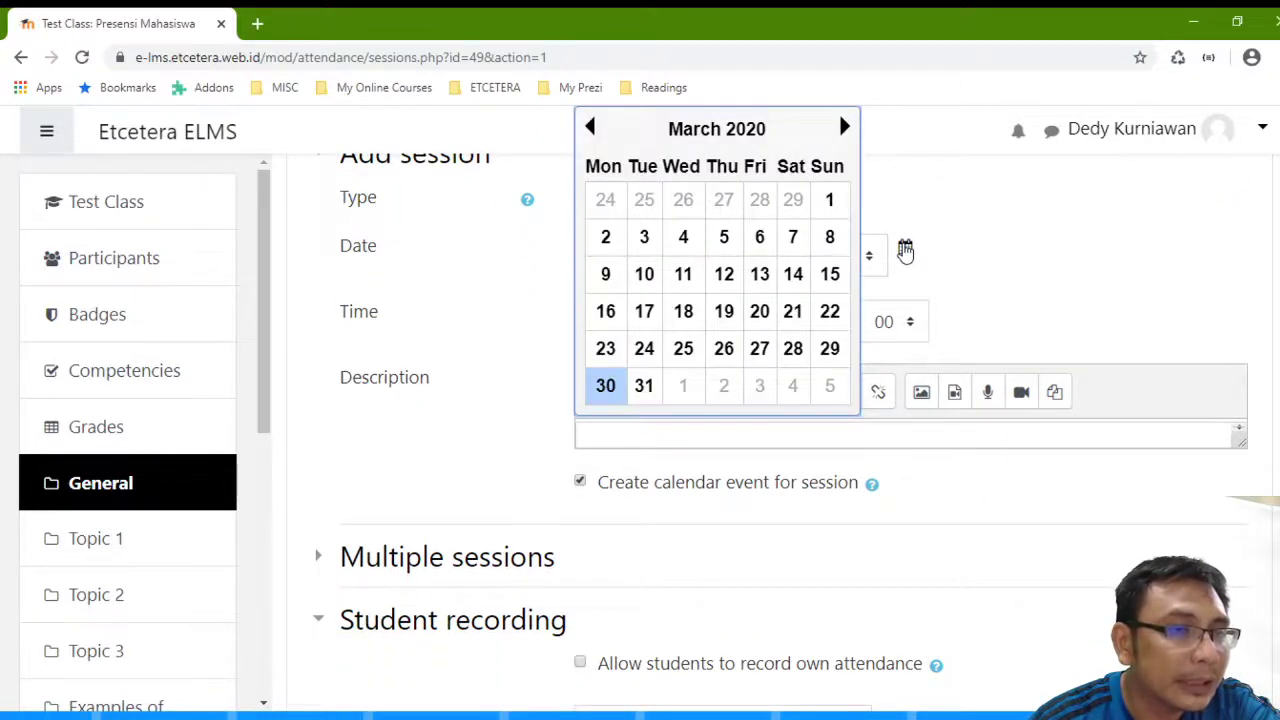
click(845, 128)
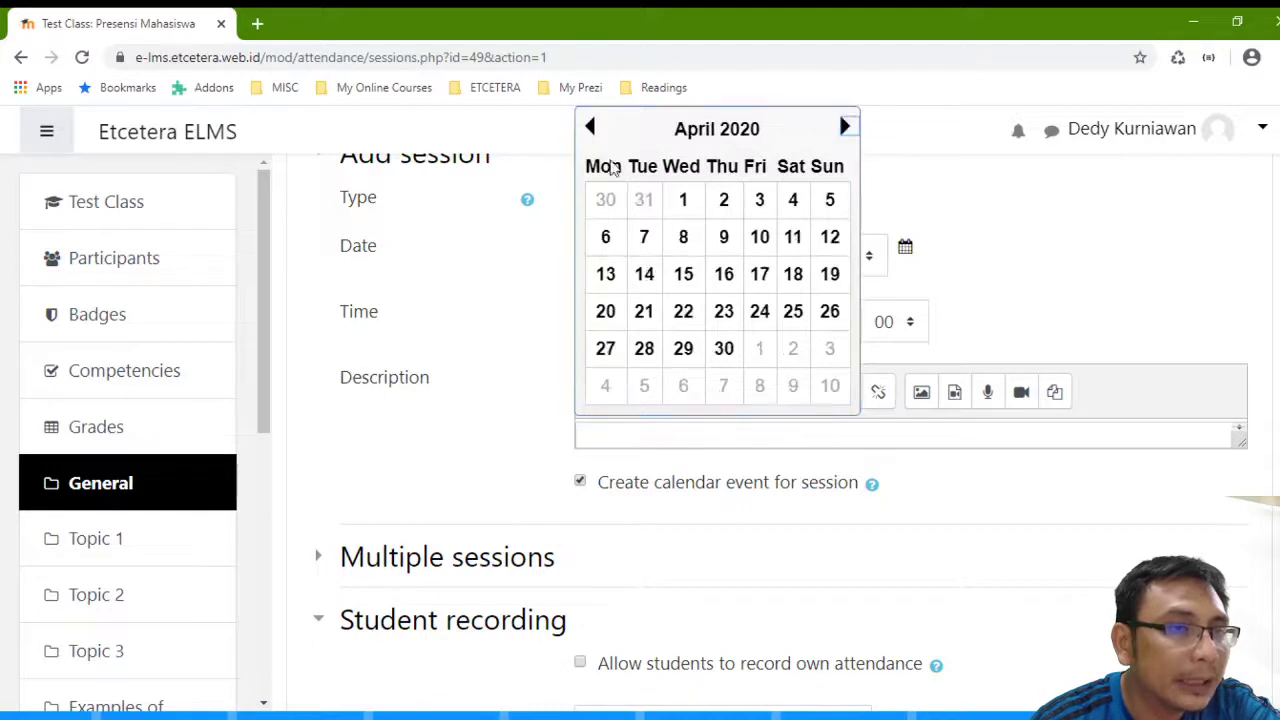
click(589, 126)
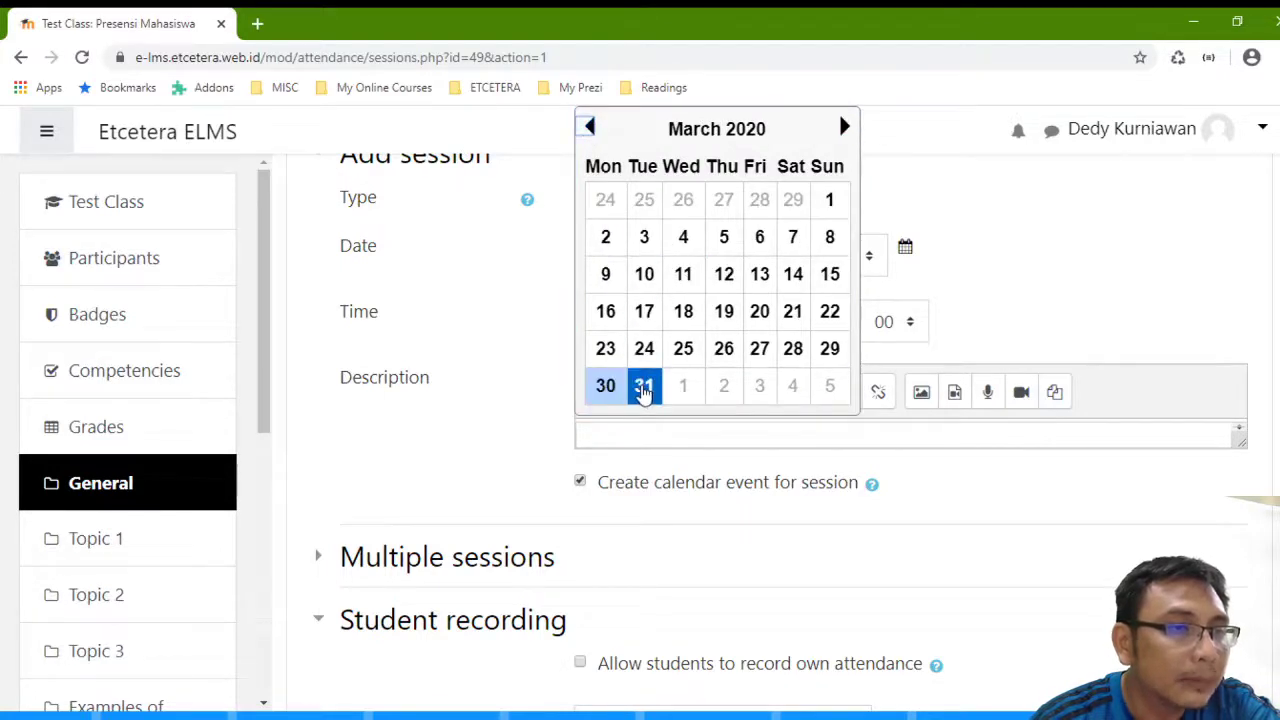
click(644, 388)
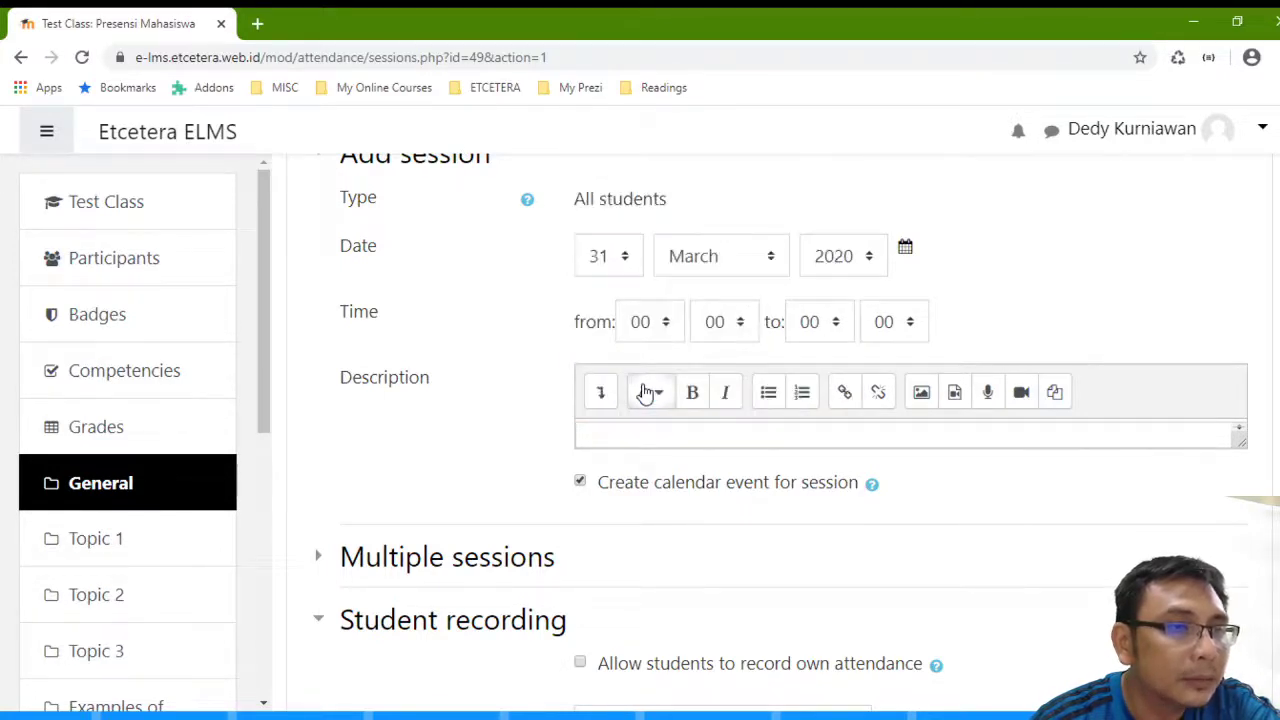
- Set the session's time to run from 08:00 to 10:40
click(655, 333)
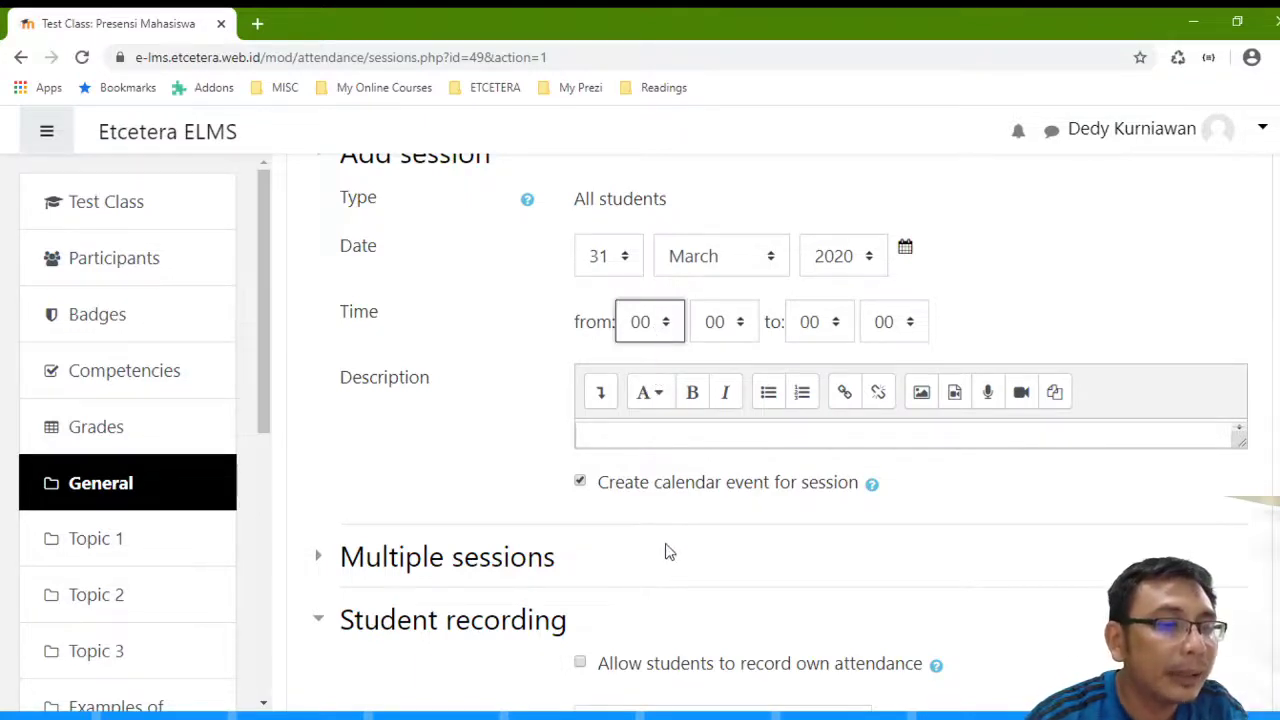
key(0)
key(8)
click(810, 333)
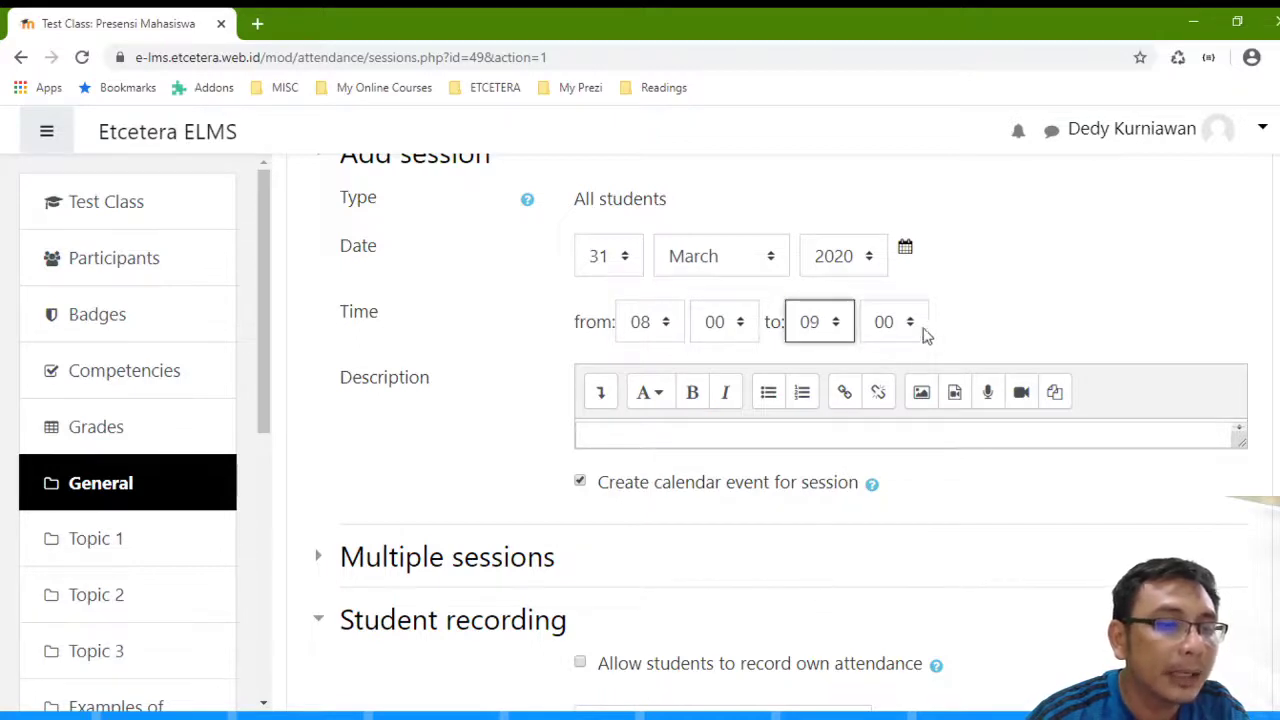
key(0)
key(9)
click(890, 322)
key(4)
key(0)
click(1085, 493)
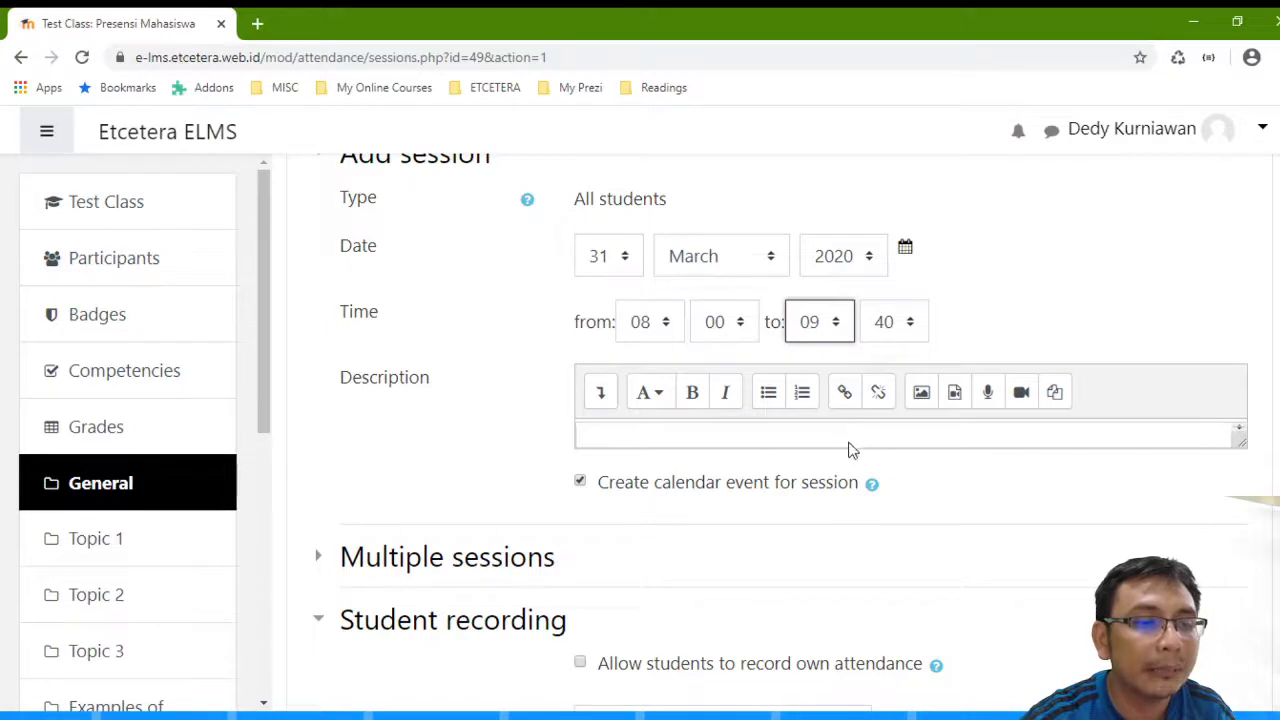
key(Down)
click(1095, 316)
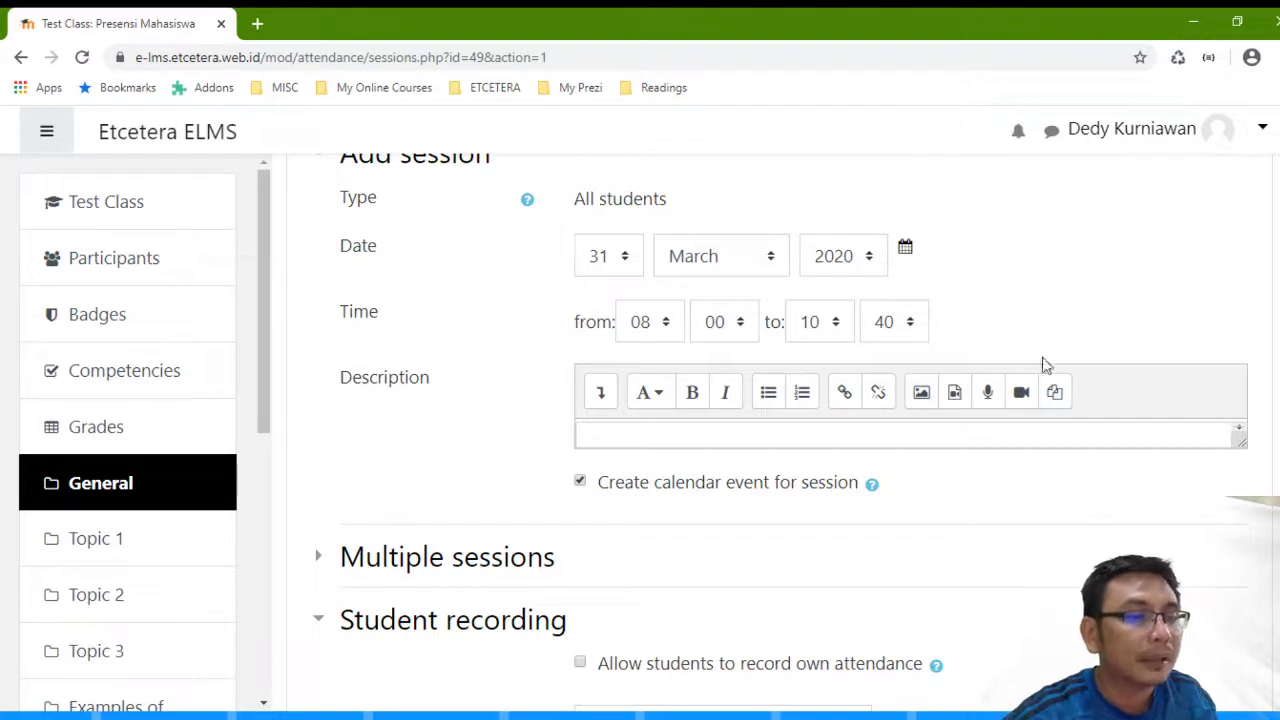
- Enter "Pertemuan 1" as the session's description
click(818, 430)
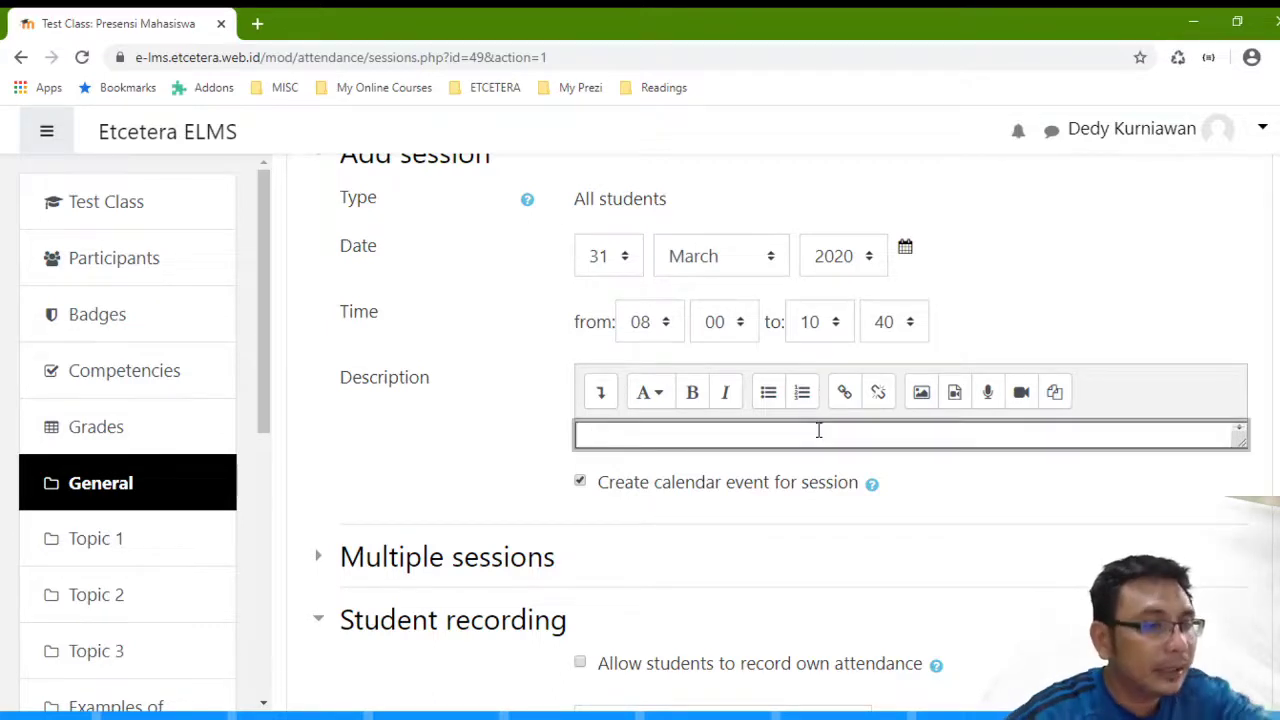
text(Pre)
key(BackSpace)
key(BackSpace)
text(ertemuan 1)
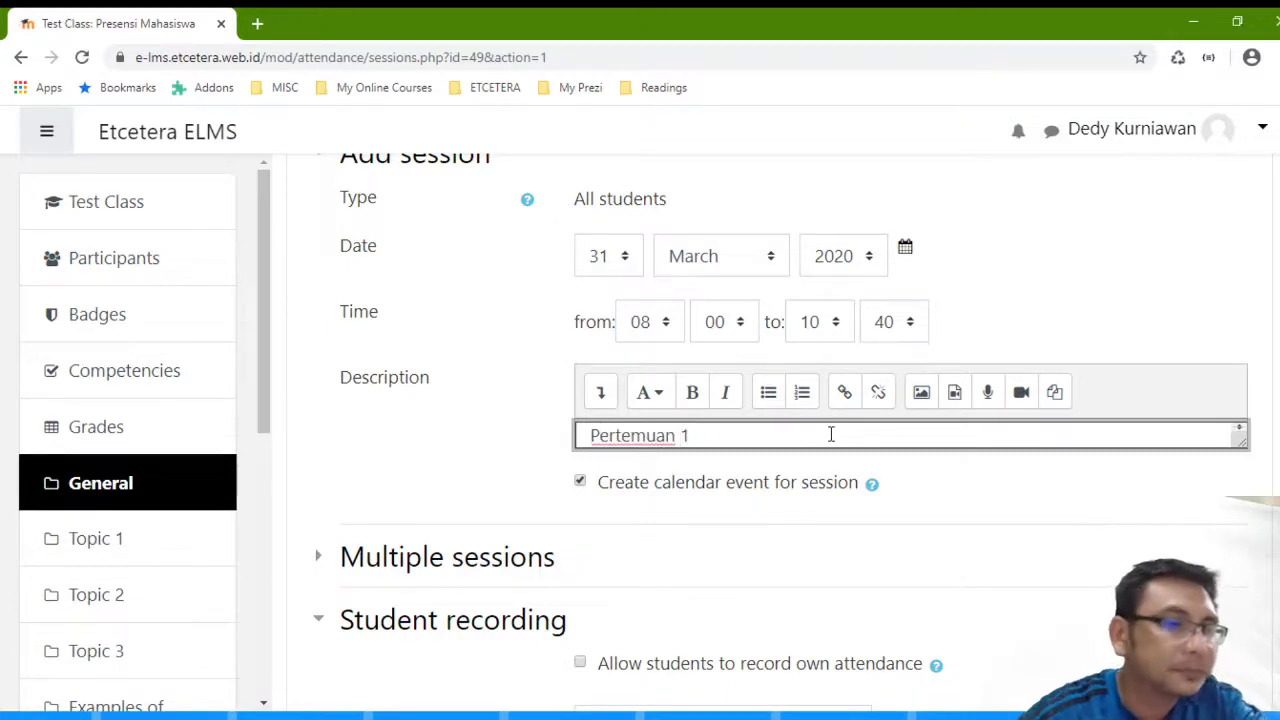
scroll(830, 434, down, 1)
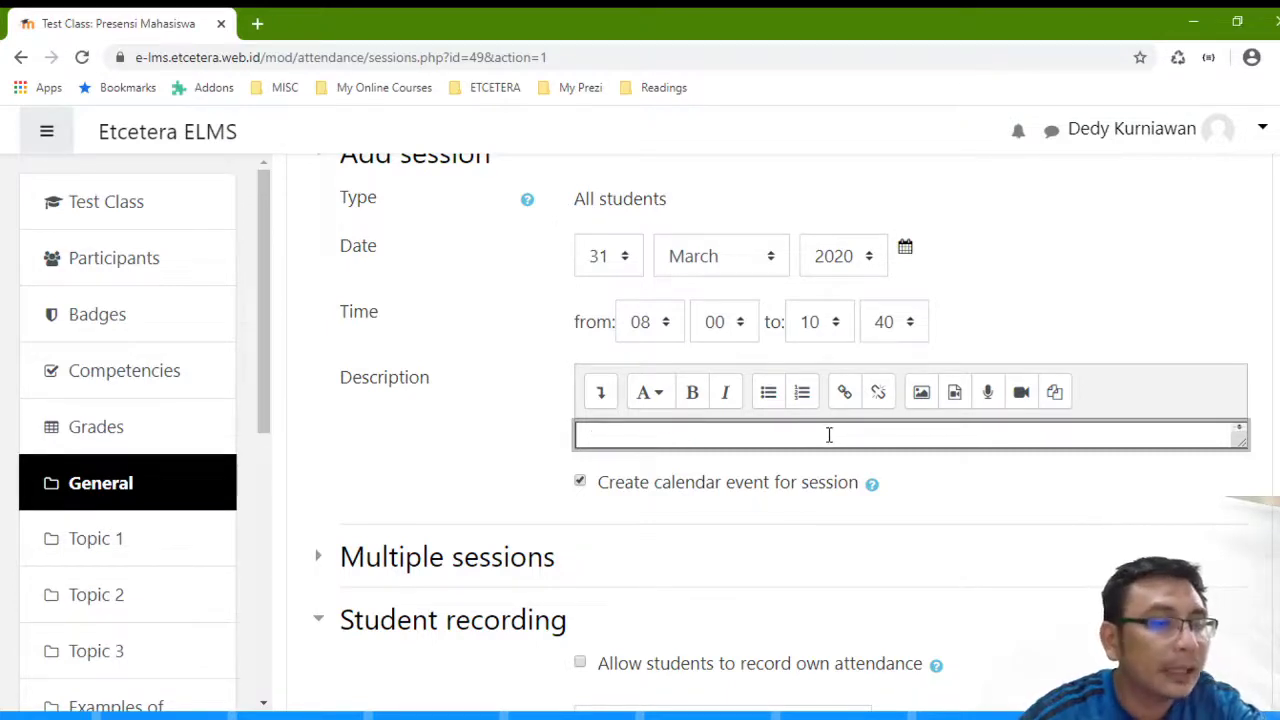
scroll(763, 439, up, 1)
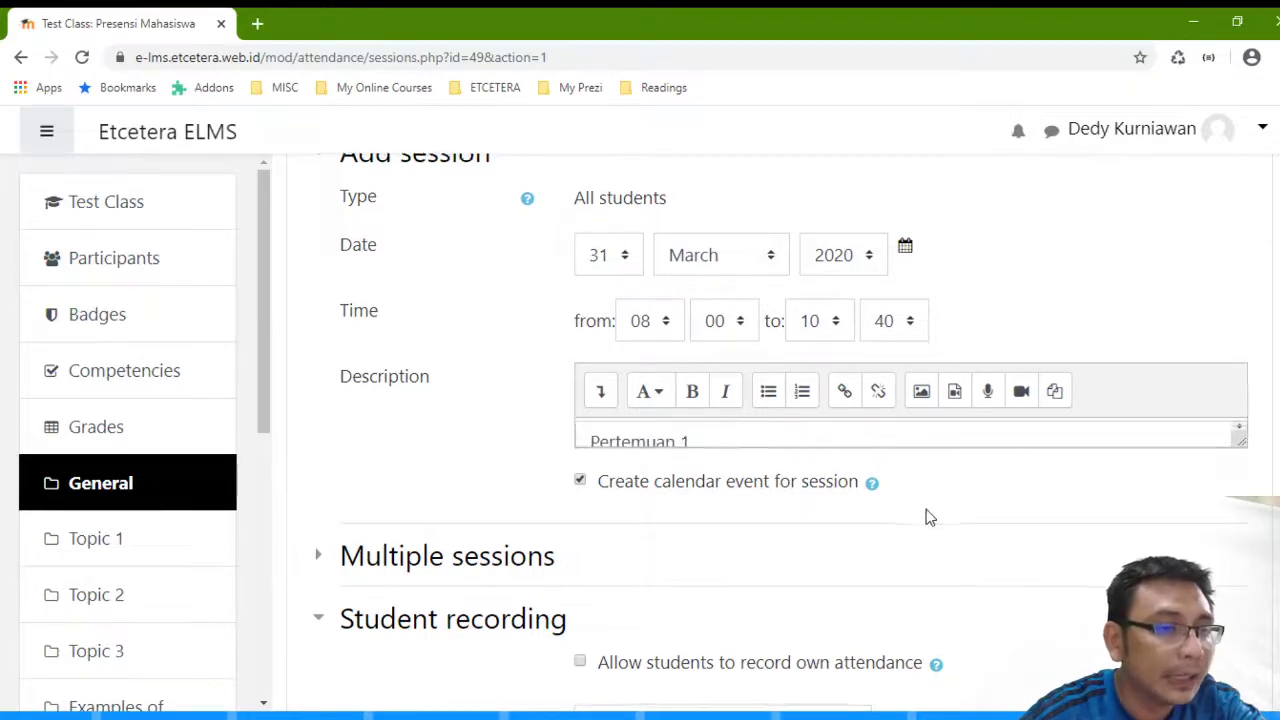
- Add the session to the attendance activity and dismiss the notification above the sessions list
scroll(926, 517, down, 3)
scroll(924, 501, down, 2)
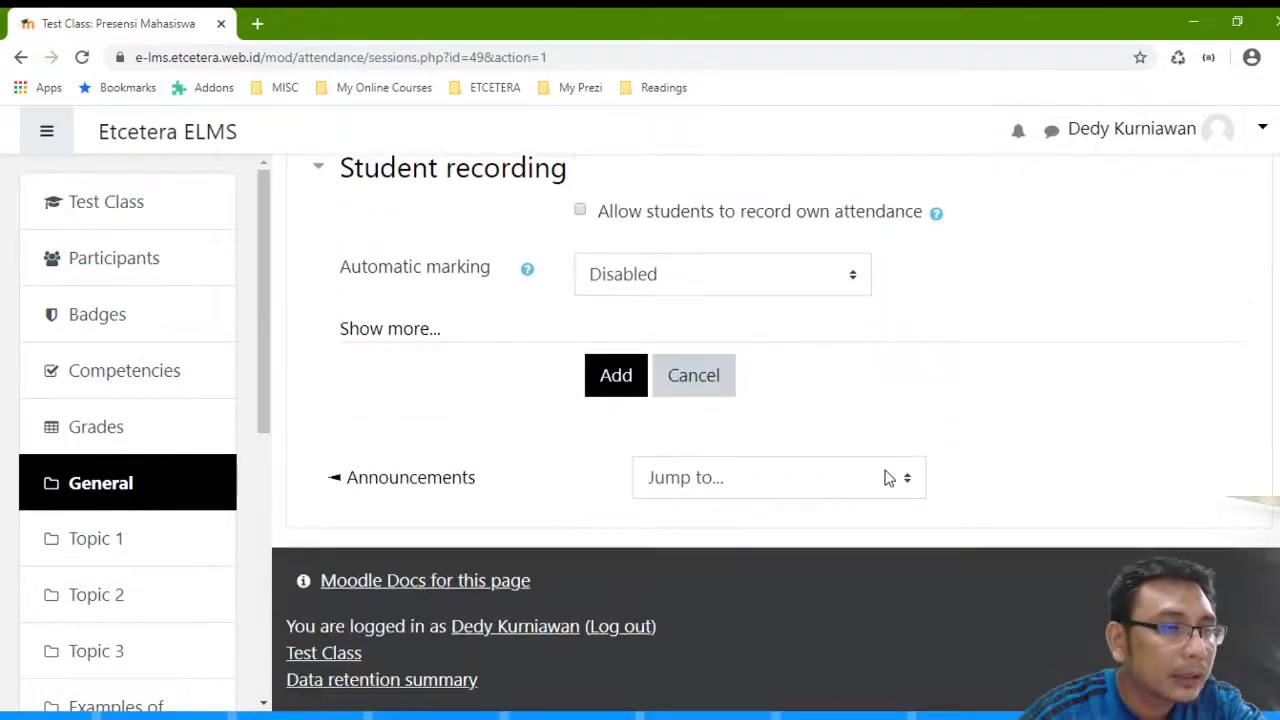
click(617, 375)
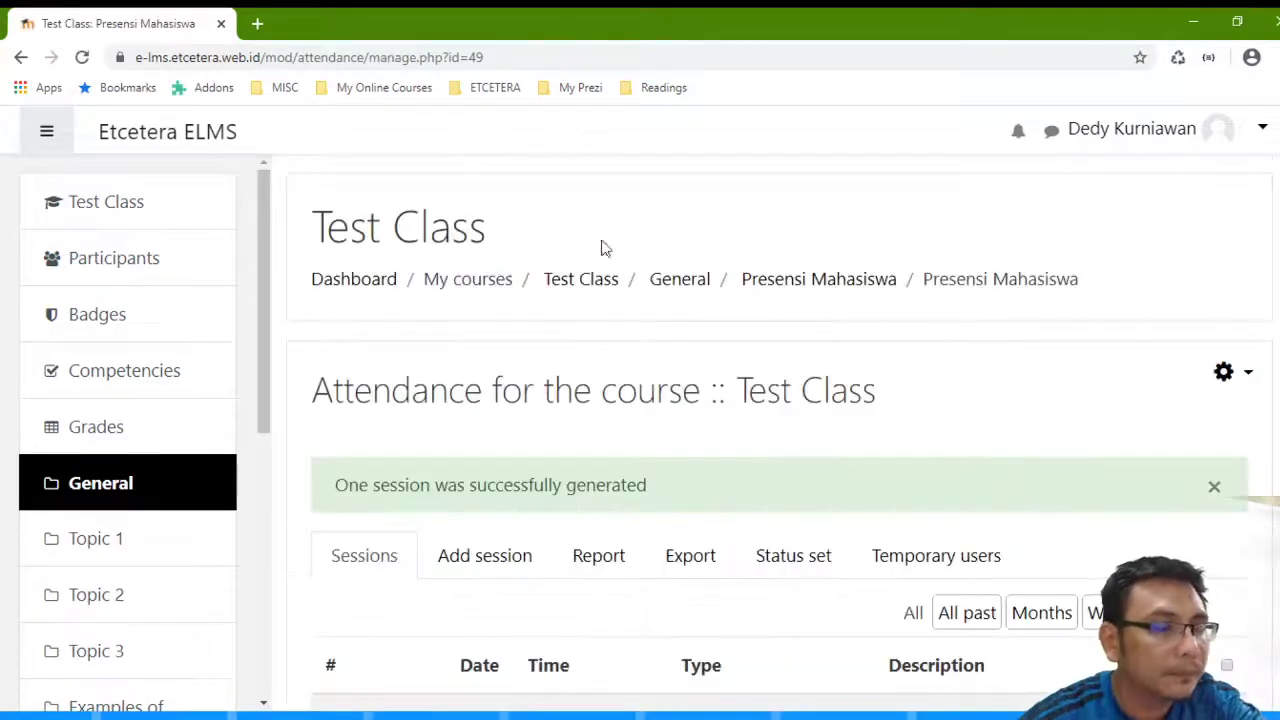
scroll(660, 380, down, 3)
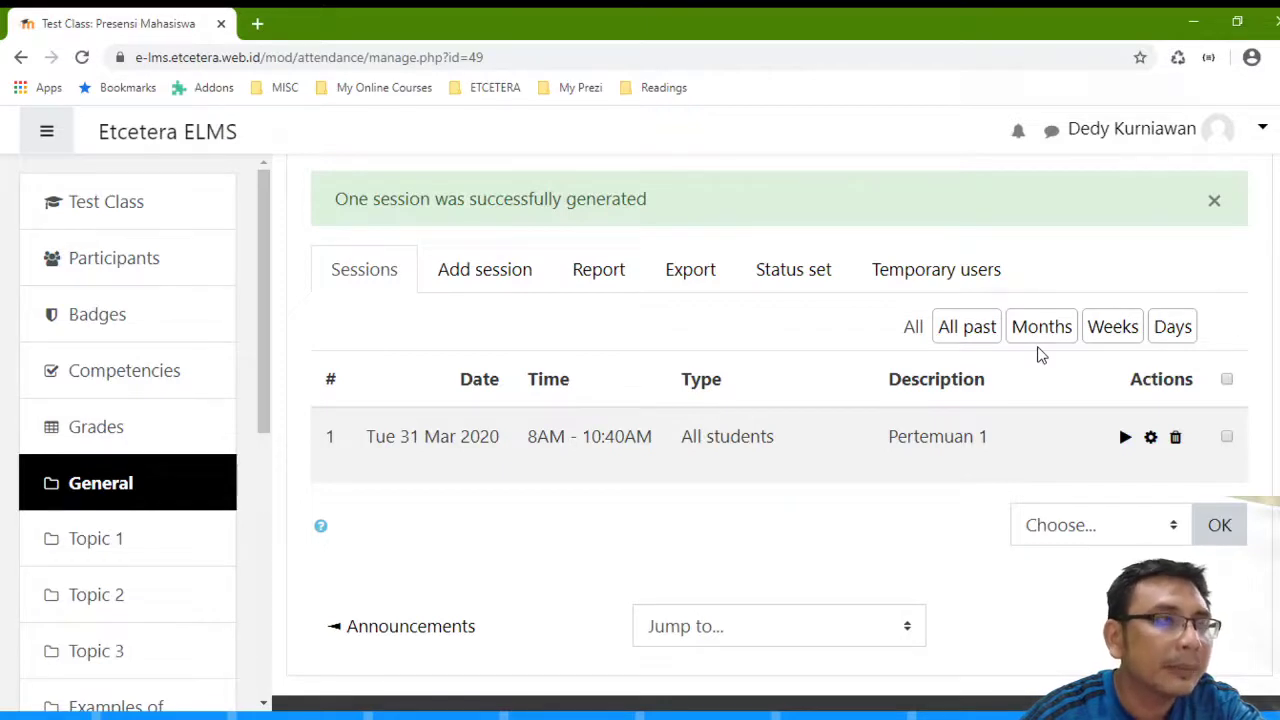
click(1214, 201)
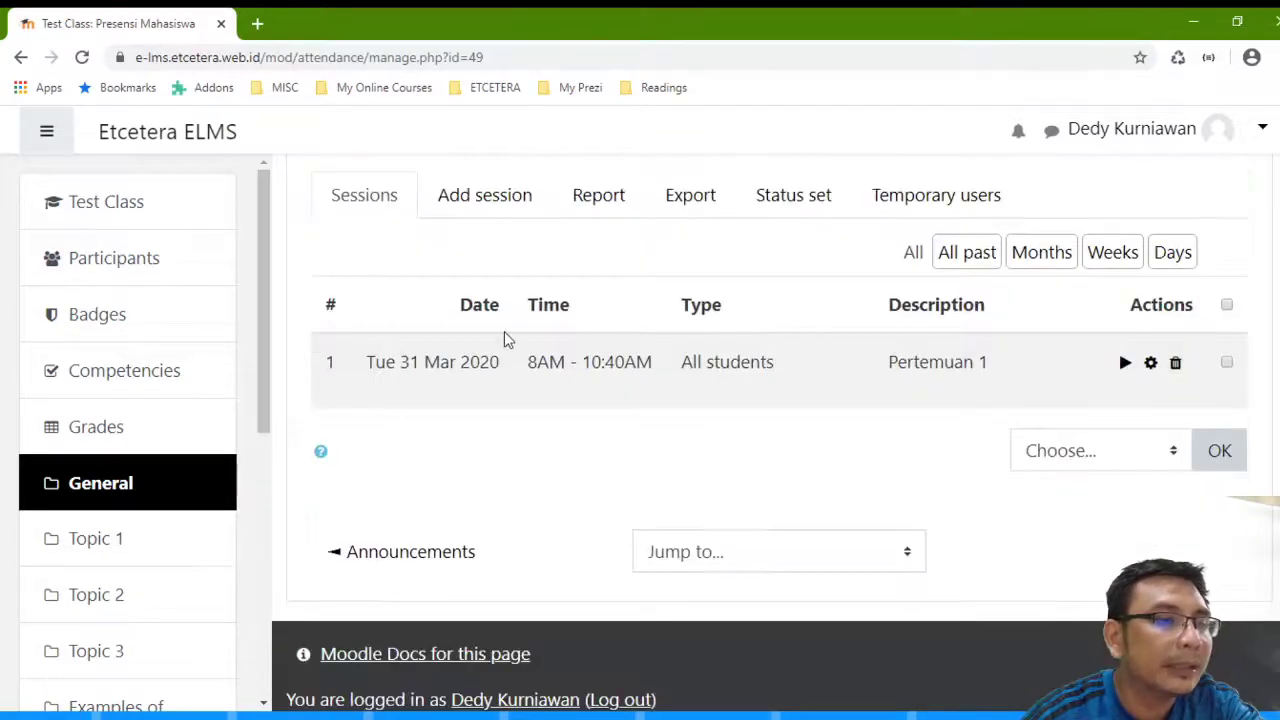
- Start adding another attendance session and set its date to 7 April 2020 using the calendar
click(513, 205)
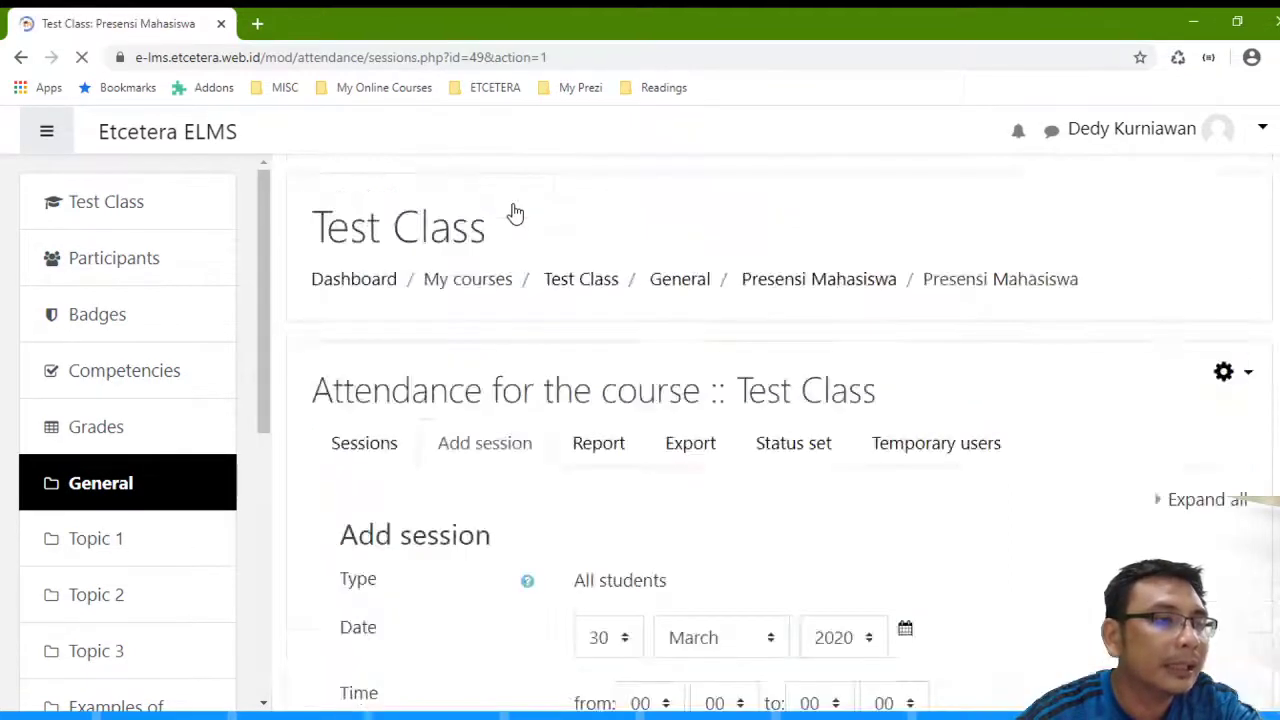
scroll(800, 341, down, 3)
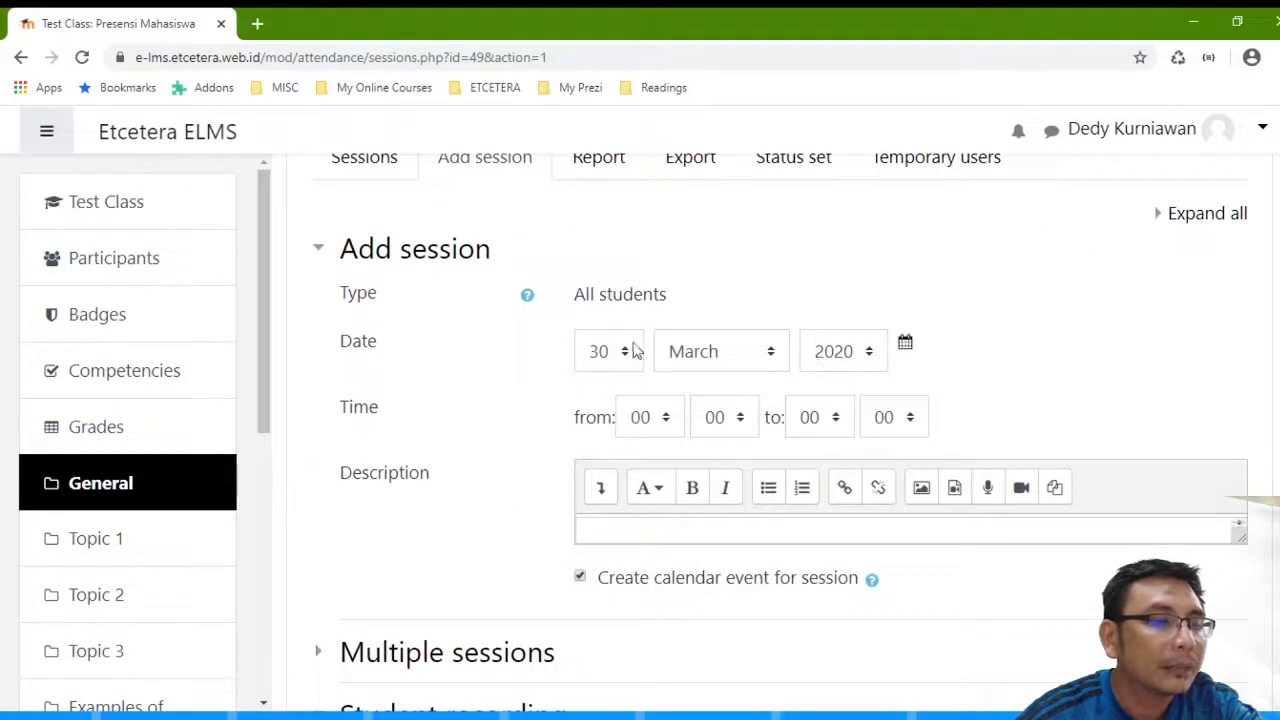
click(908, 348)
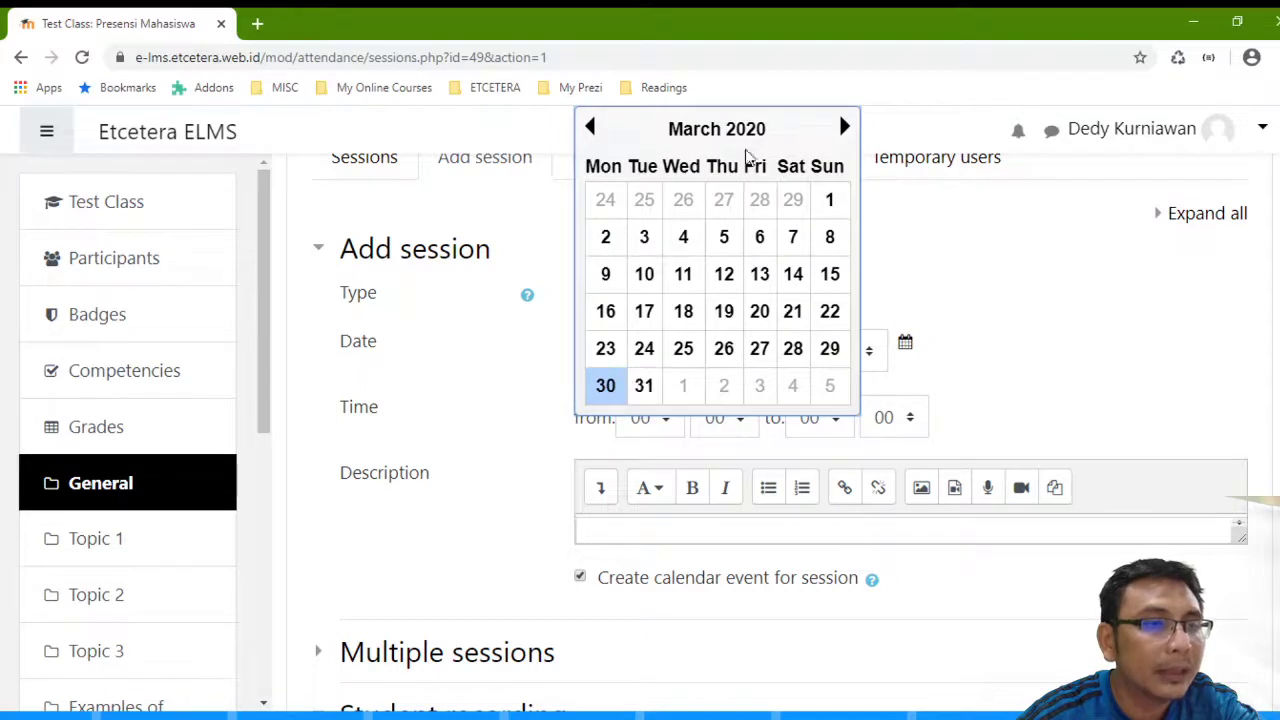
click(845, 128)
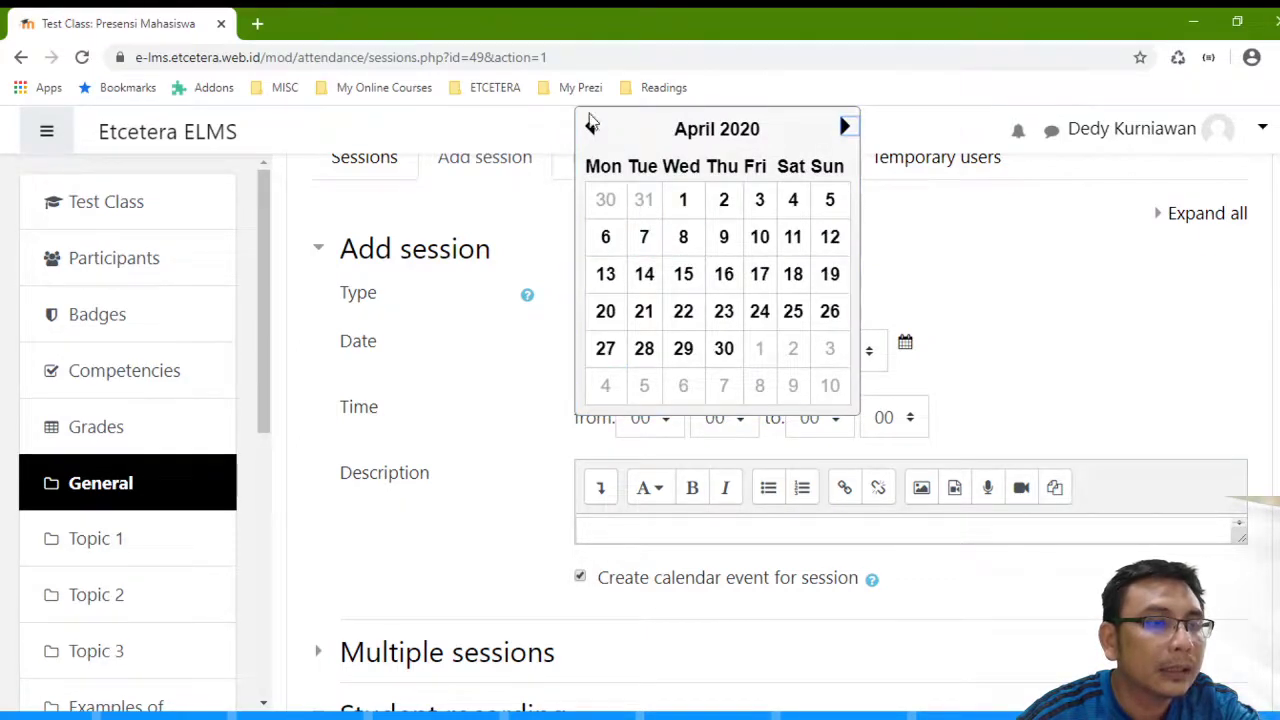
click(590, 126)
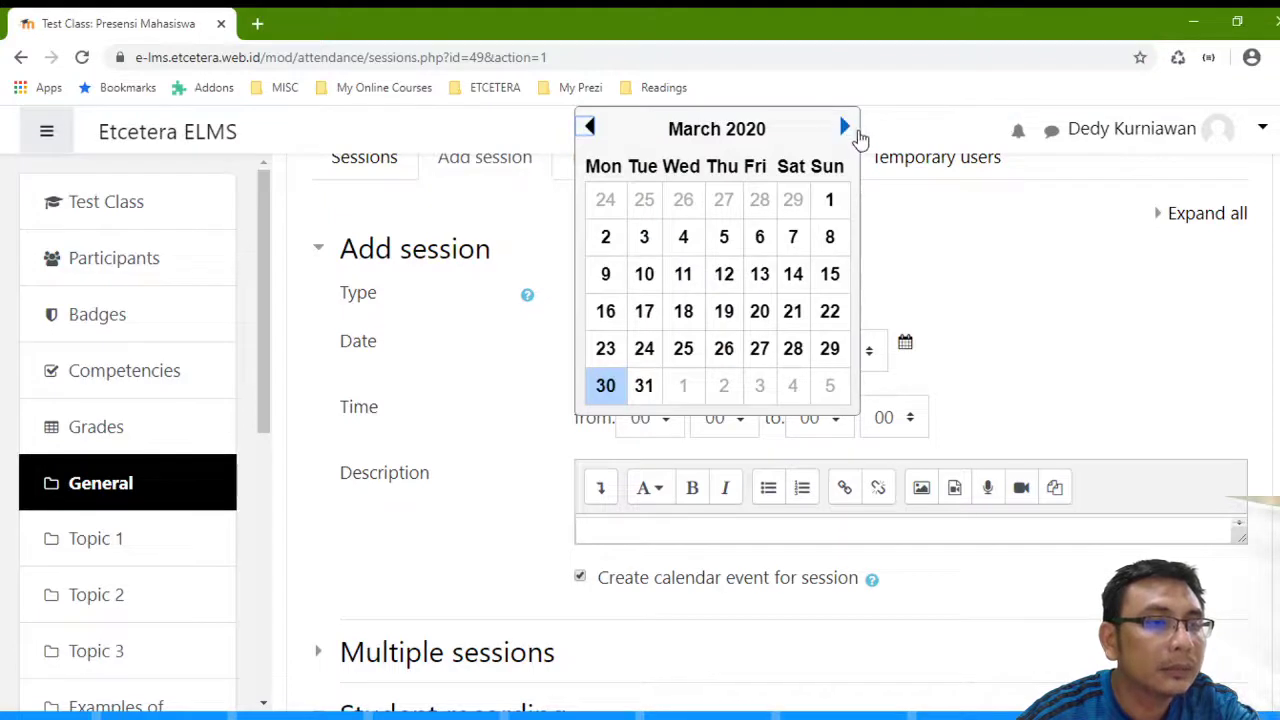
click(845, 128)
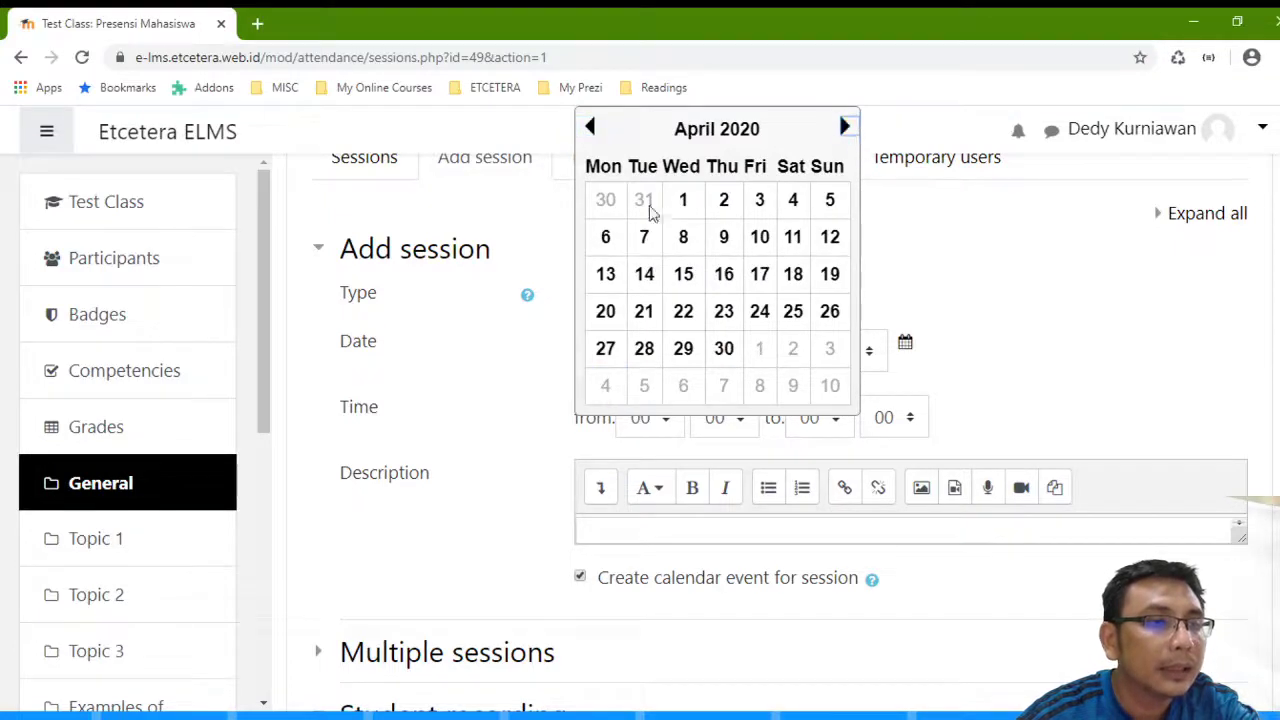
click(645, 238)
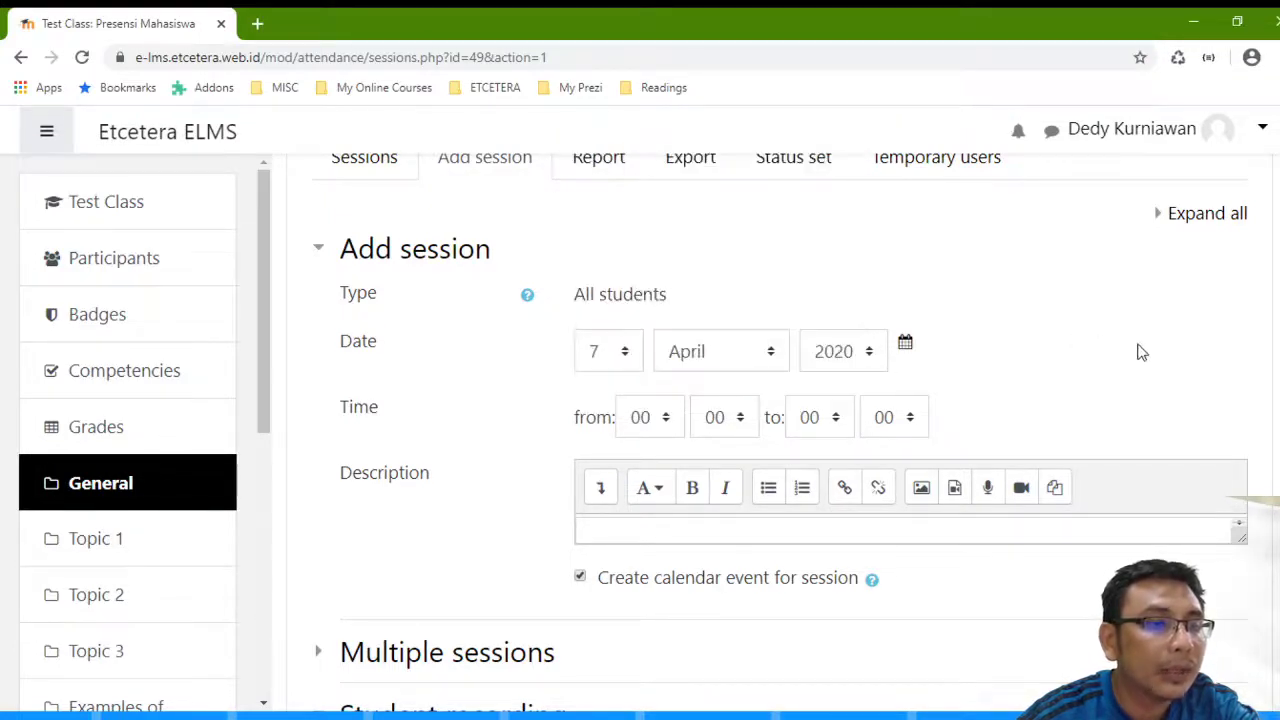
- Set the second session's time to run from 08:00 to 10:40
scroll(1071, 354, down, 2)
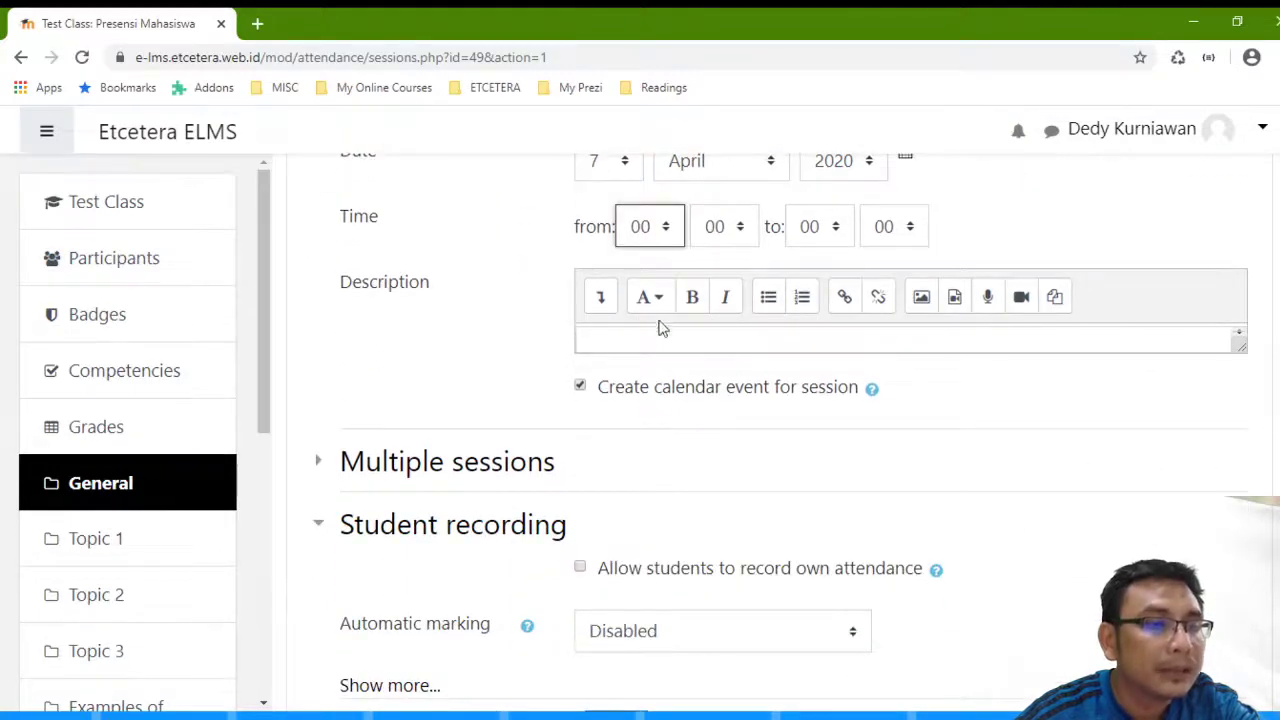
click(655, 481)
click(746, 240)
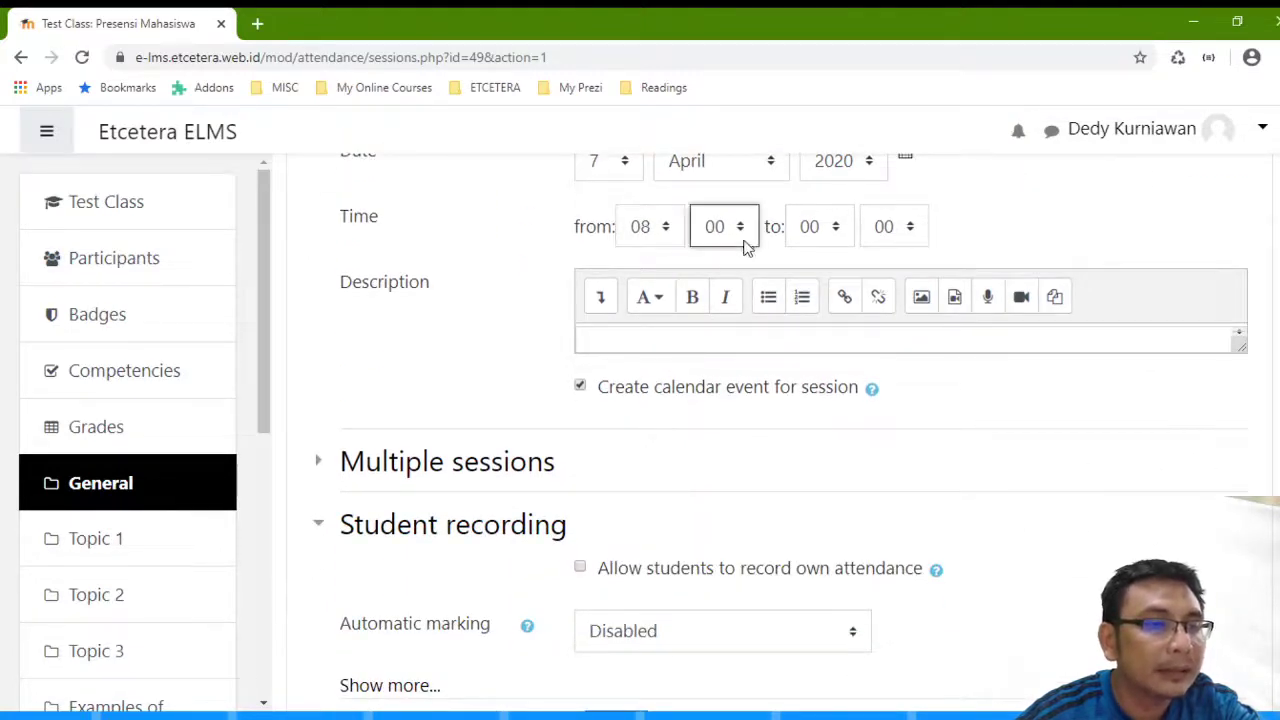
click(820, 228)
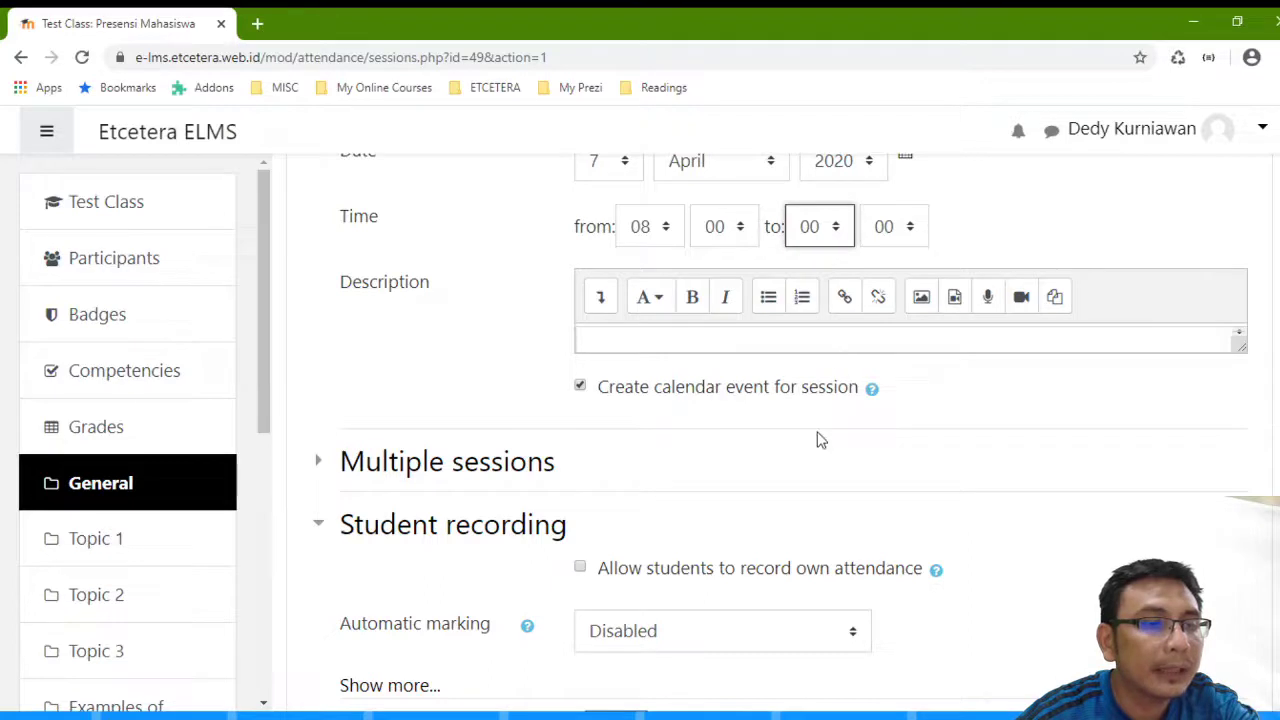
click(813, 370)
click(898, 220)
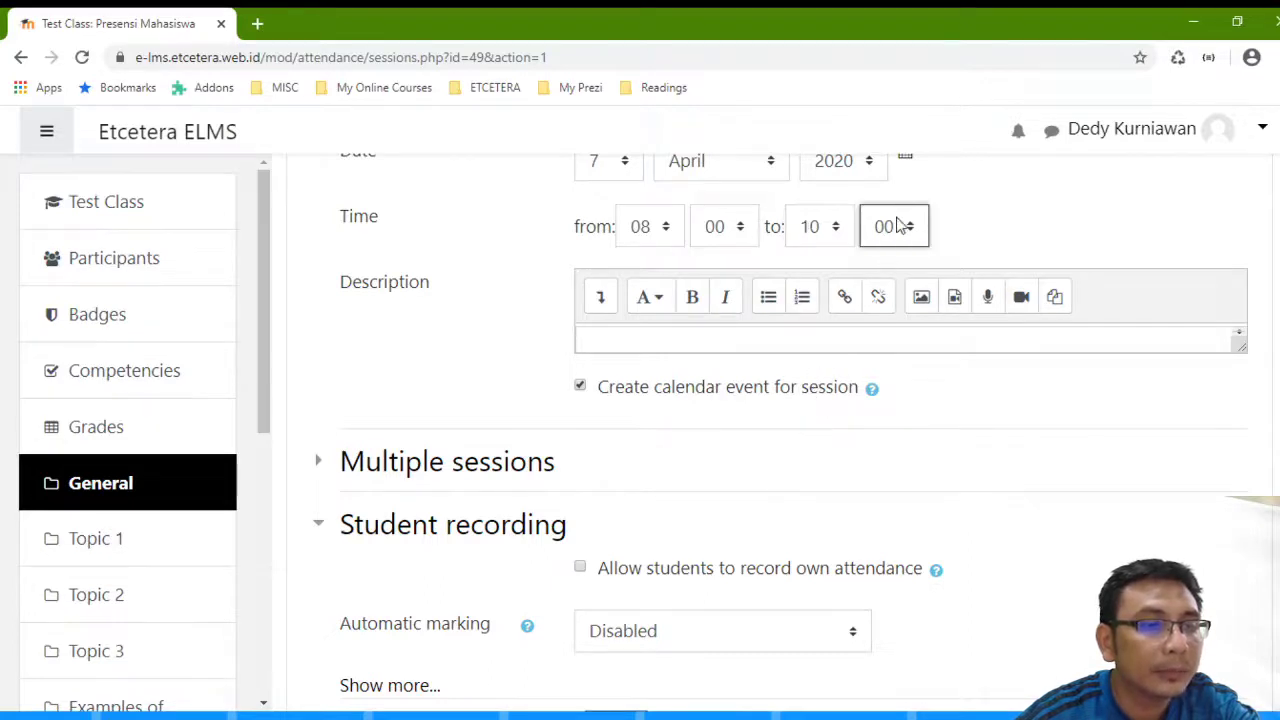
click(896, 466)
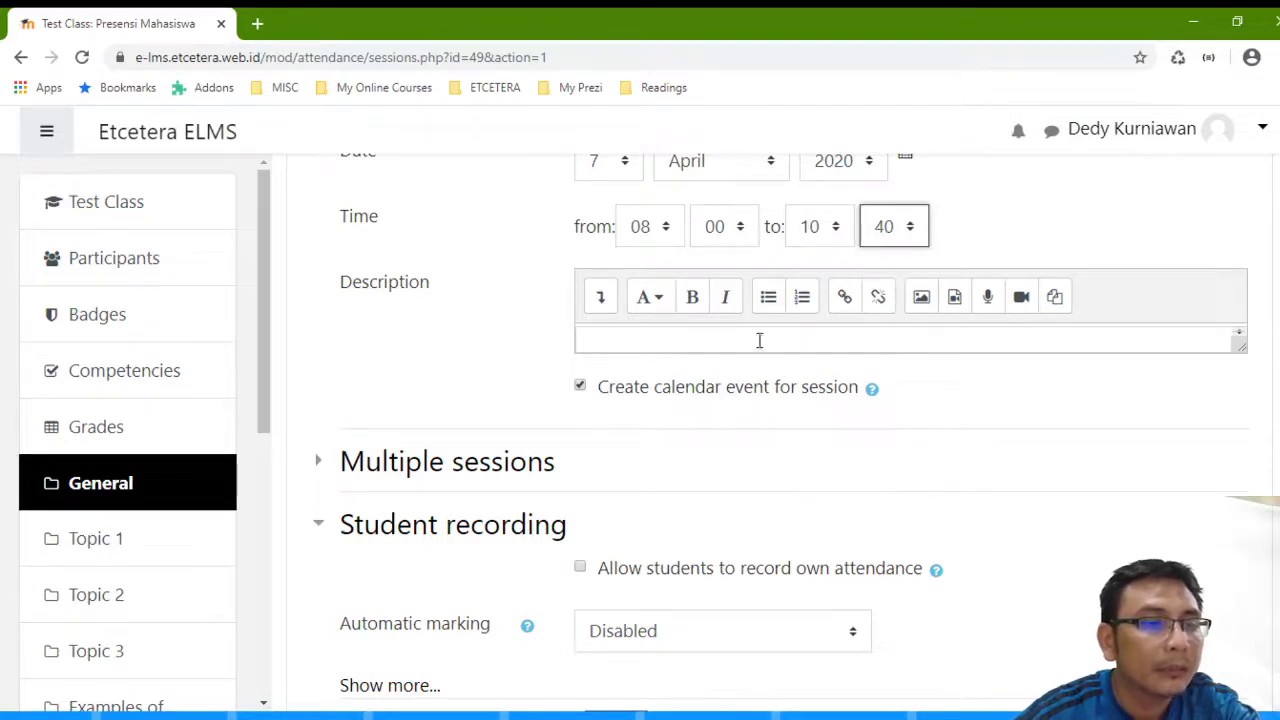
- Enter "Presensi x" as the description of the 7 April session
click(757, 337)
text(Presen)
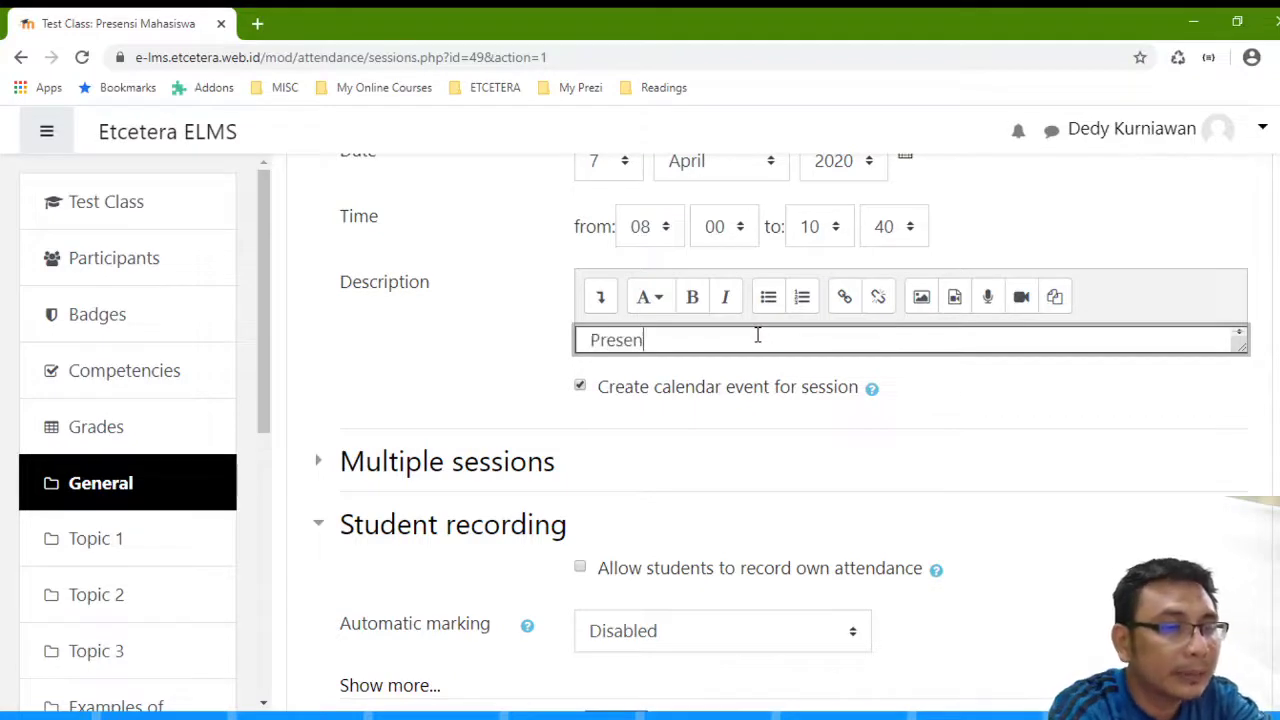
text(si x)
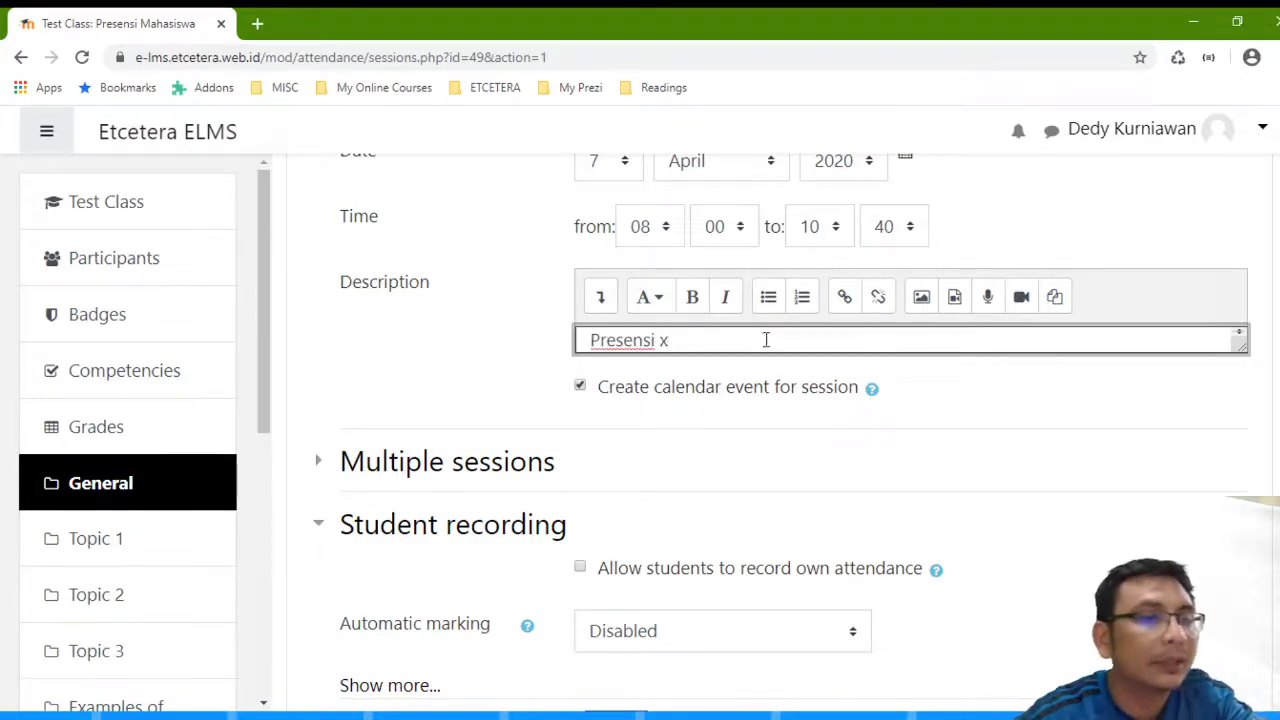
- Expand the multiple sessions settings and enable repeating the 7 April session
scroll(588, 378, up, 1)
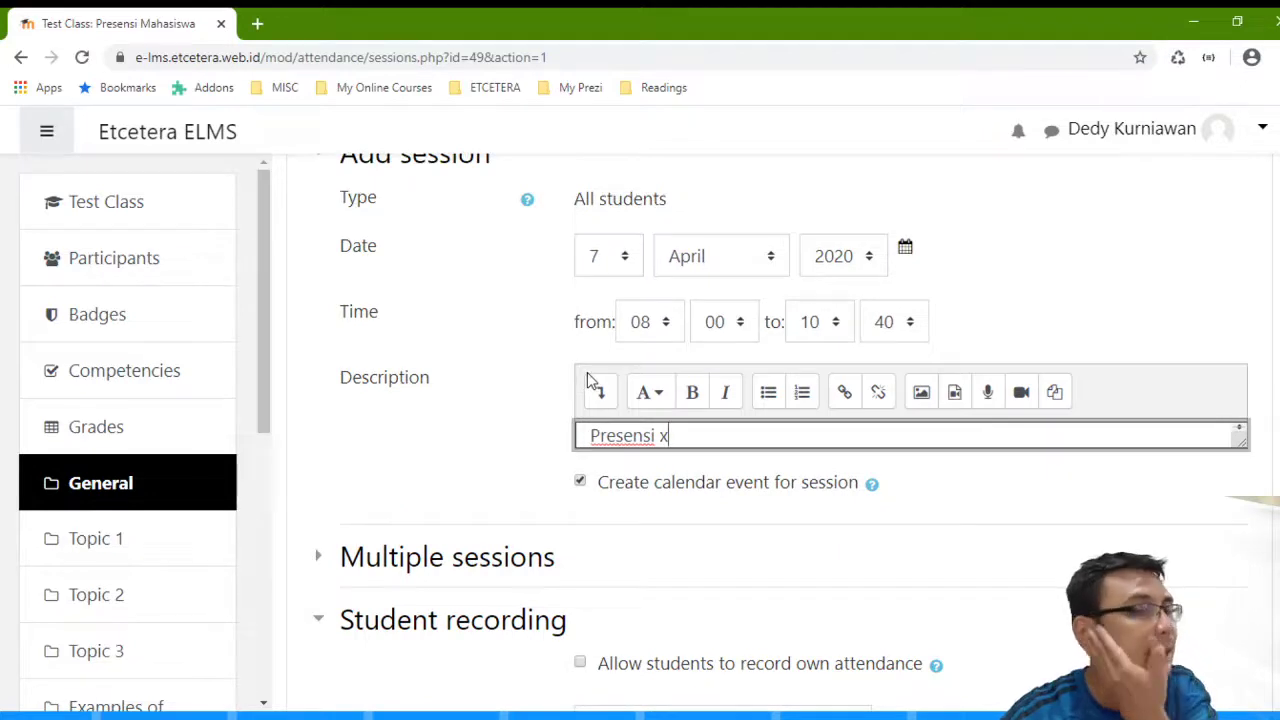
scroll(586, 380, down, 1)
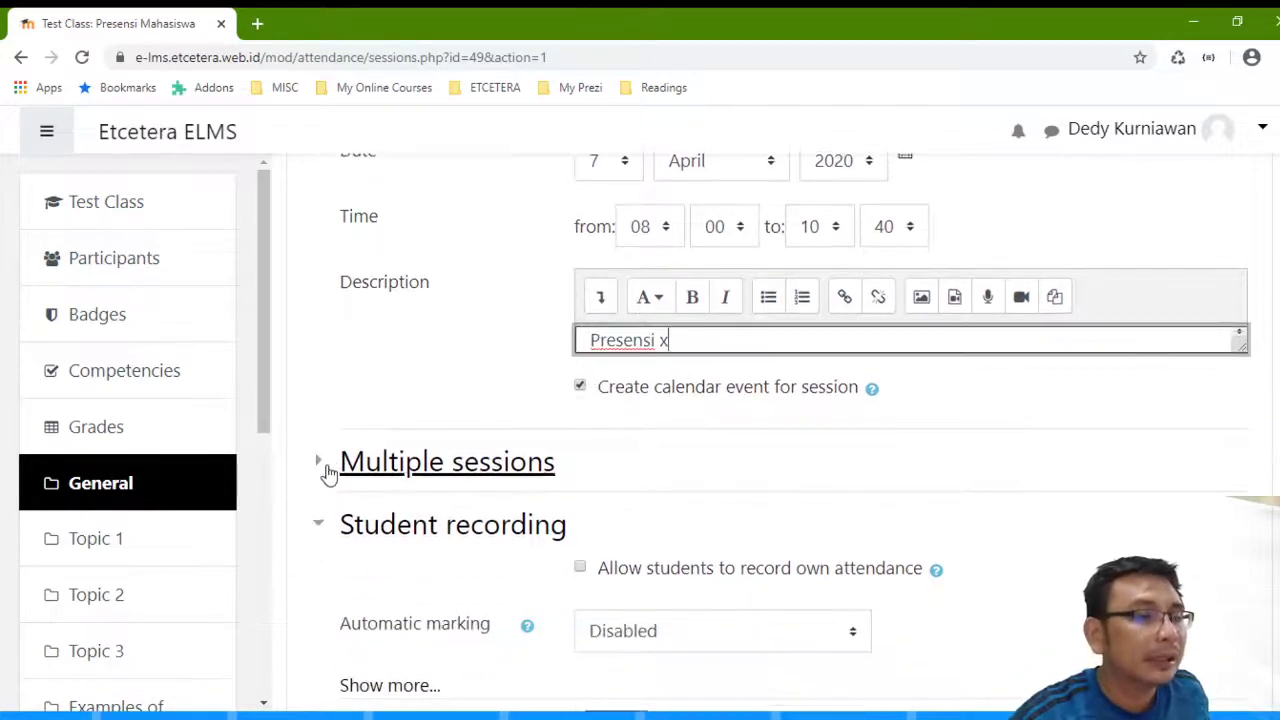
click(329, 474)
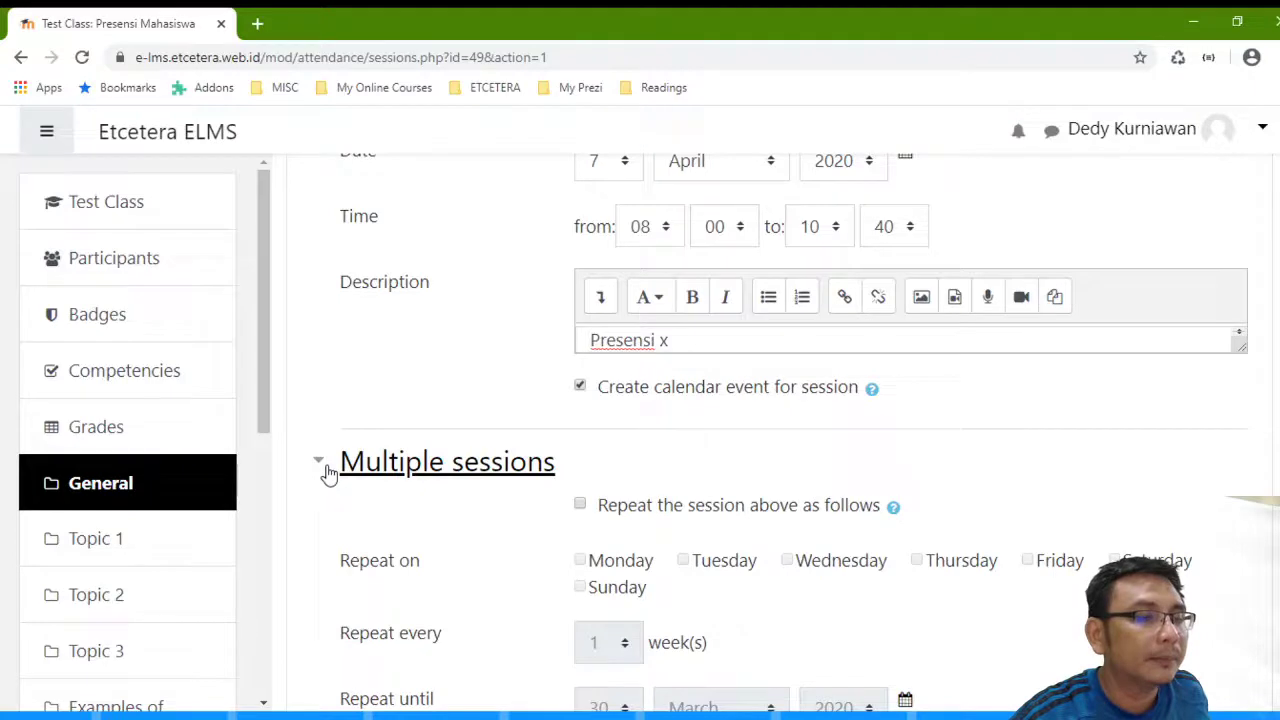
scroll(329, 472, down, 2)
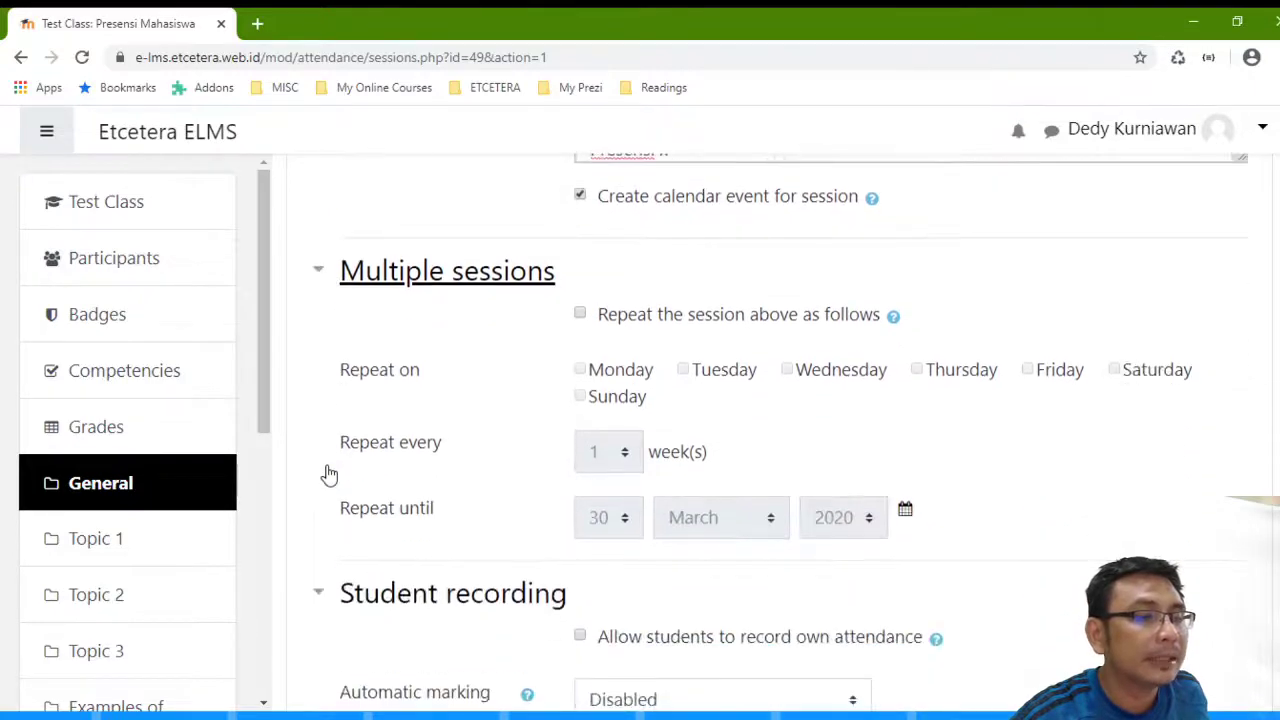
click(584, 314)
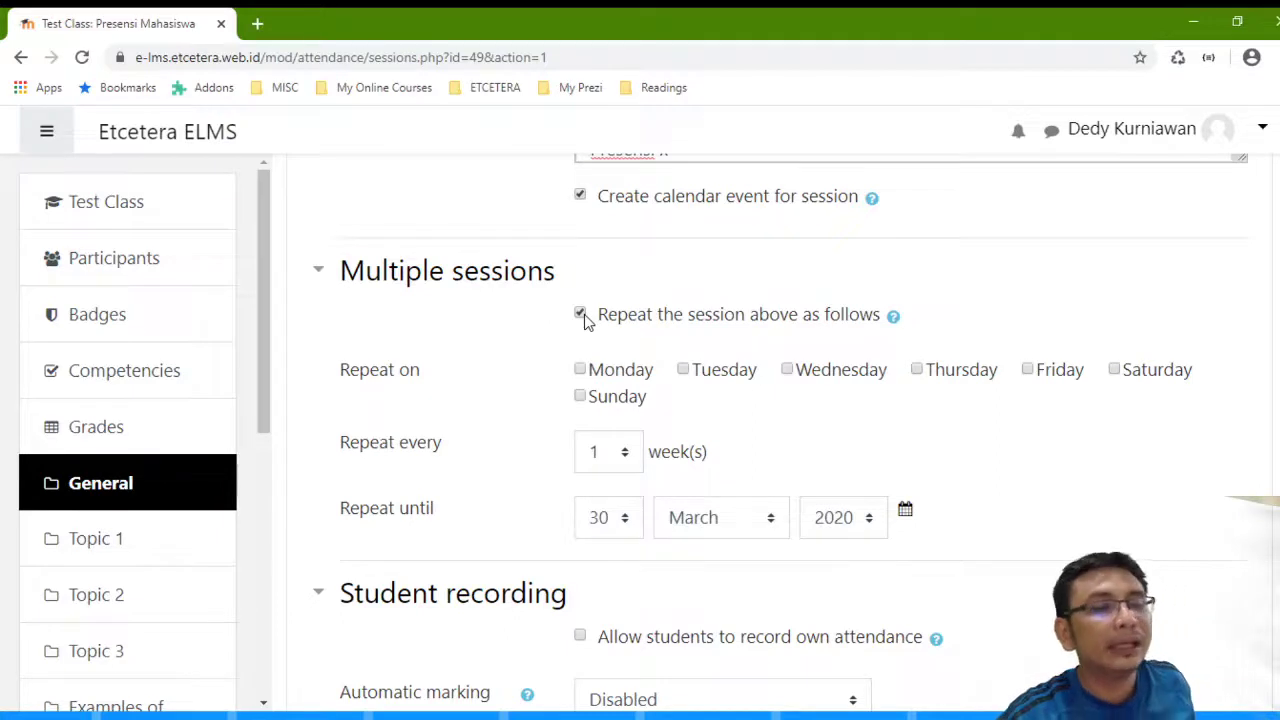
- Check the weekday of 7 April 2020 in the date calendar and set the session to repeat on Tuesday
scroll(712, 330, up, 3)
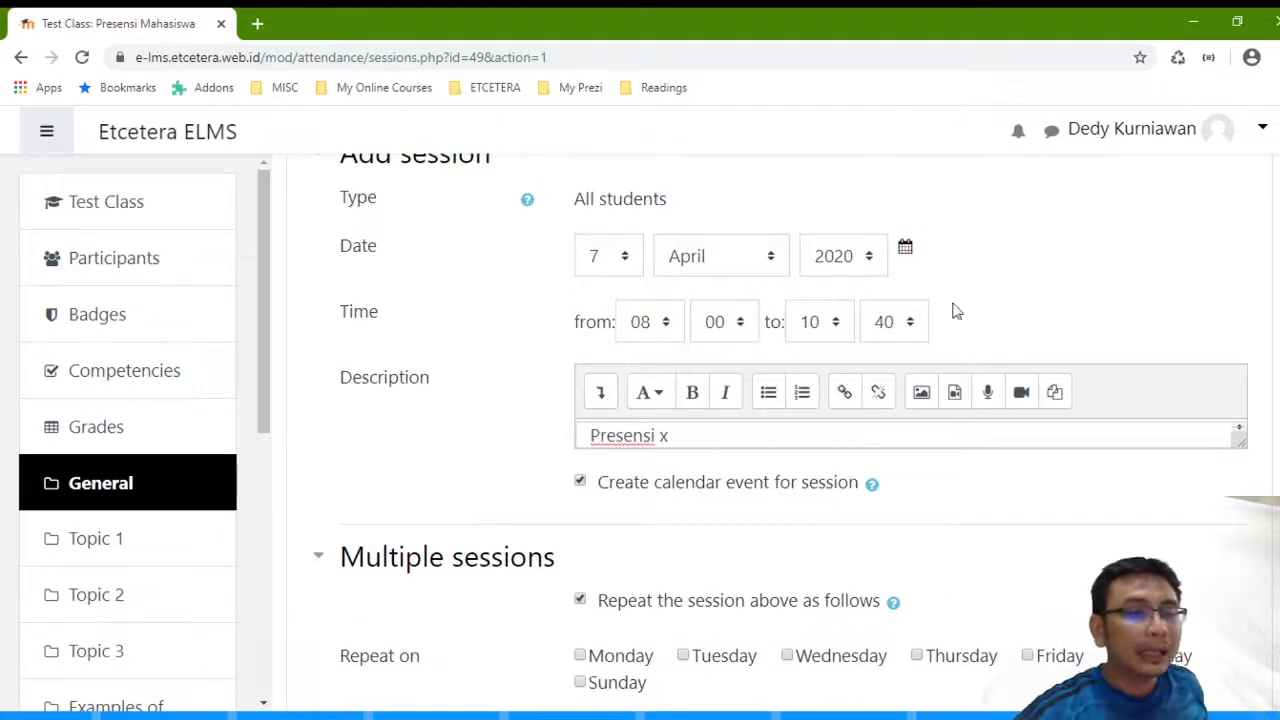
click(905, 249)
click(643, 237)
scroll(1023, 260, down, 4)
click(684, 275)
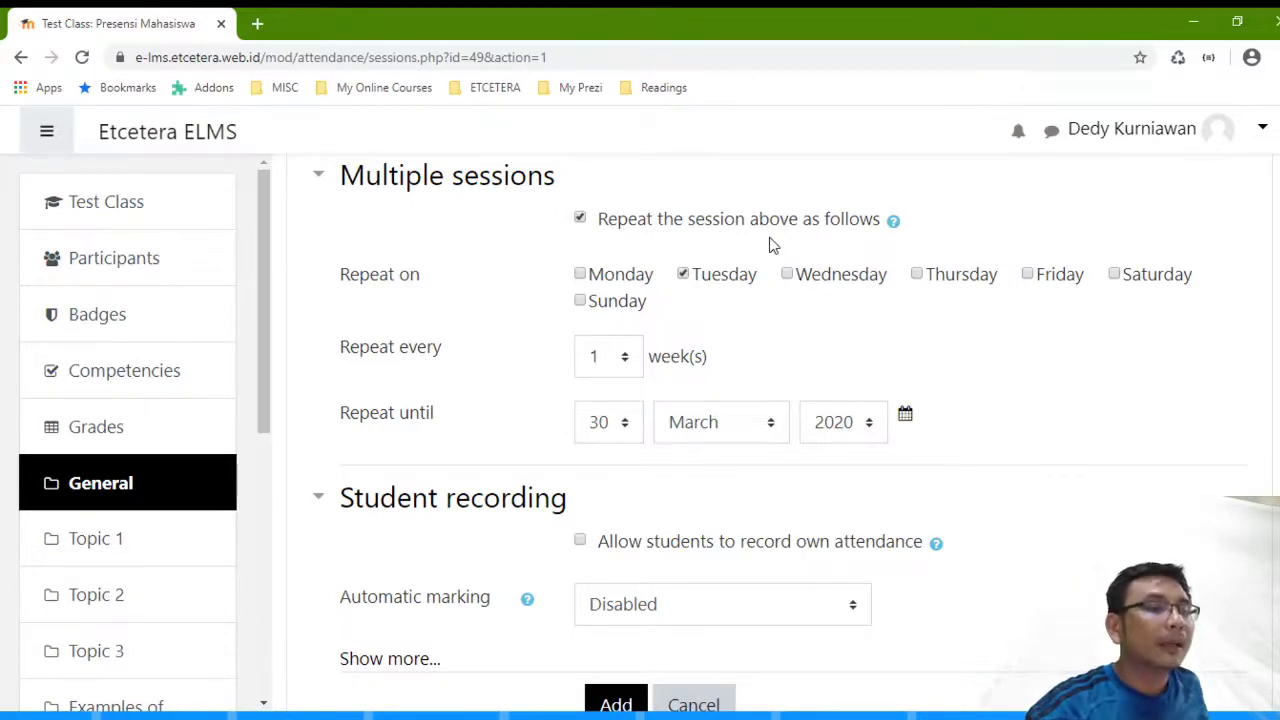
- Try a repeat interval of 2 weeks with Thursday added, and revert to every 1 week on Tuesday only
click(624, 362)
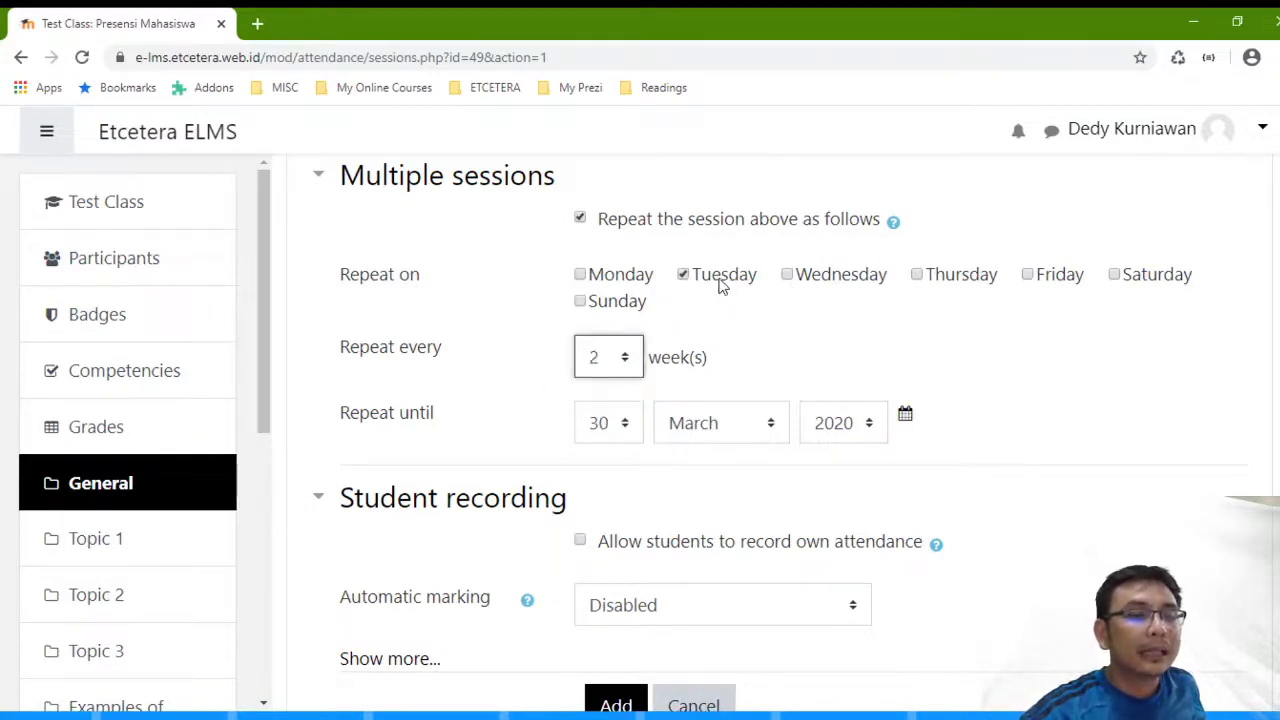
click(917, 276)
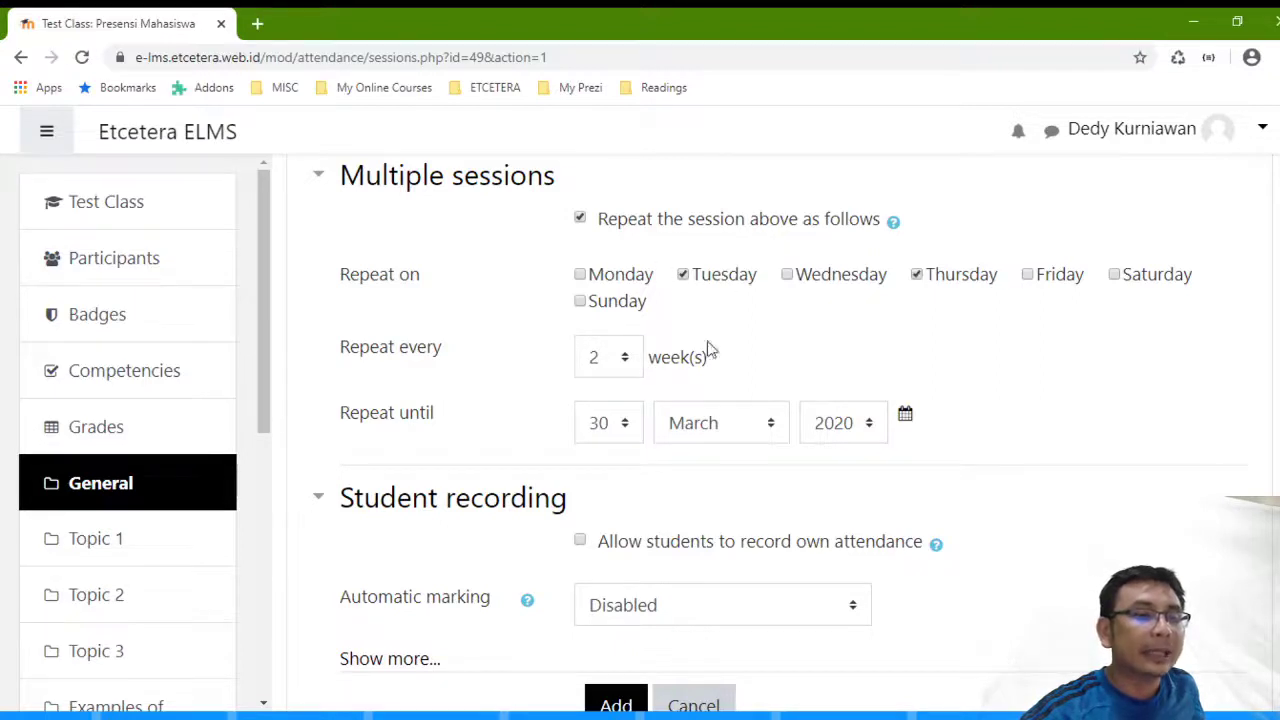
click(917, 276)
click(622, 364)
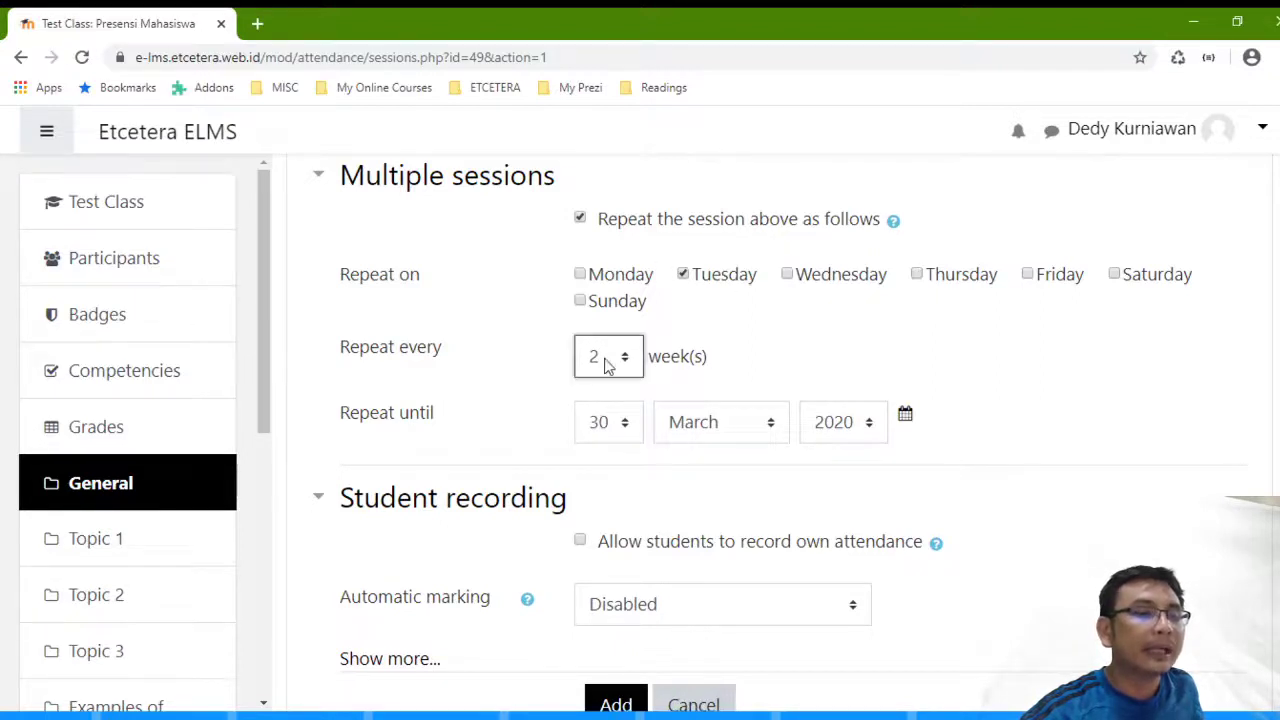
click(599, 397)
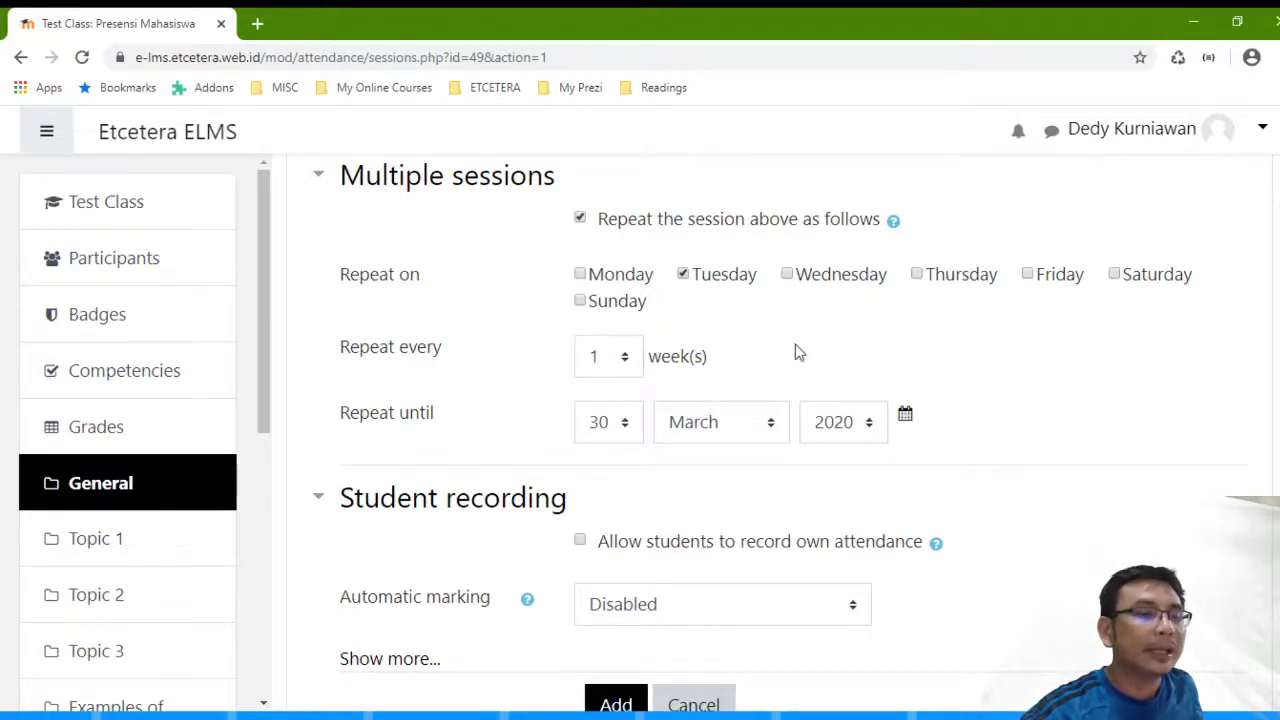
- Set the repetition to run until 30 April 2020 using the calendar and add the sessions
click(906, 418)
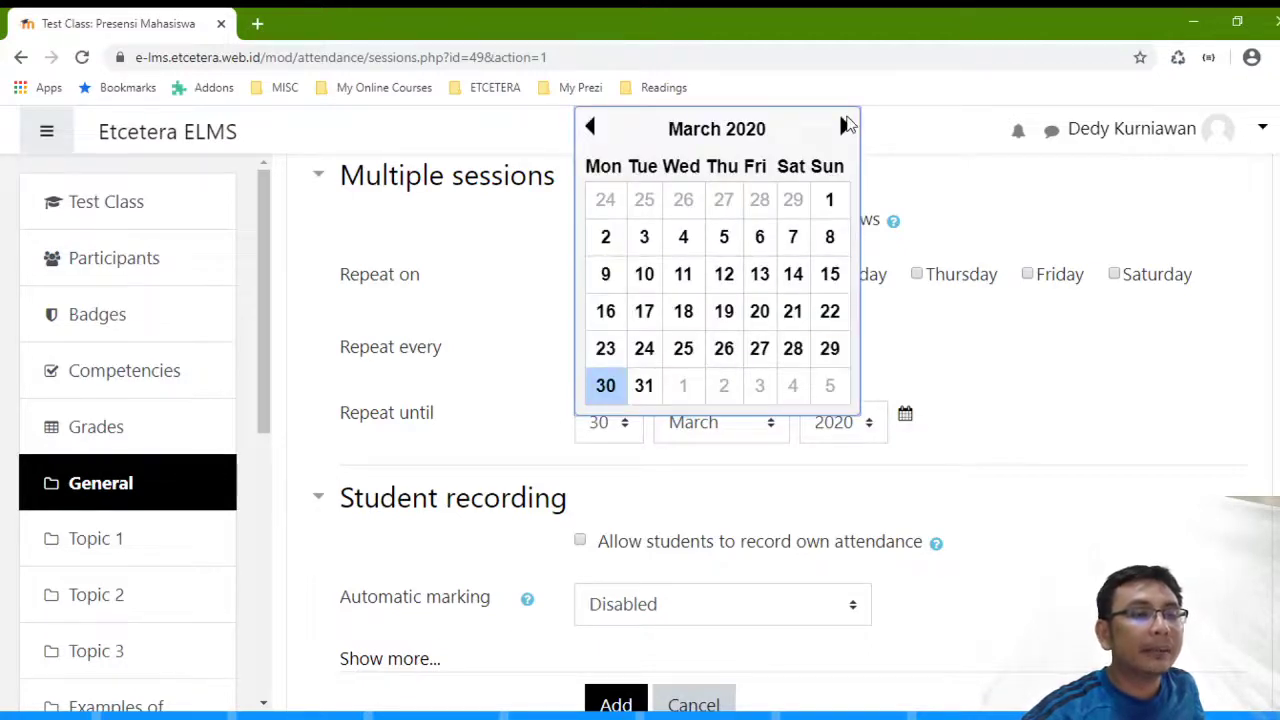
click(846, 128)
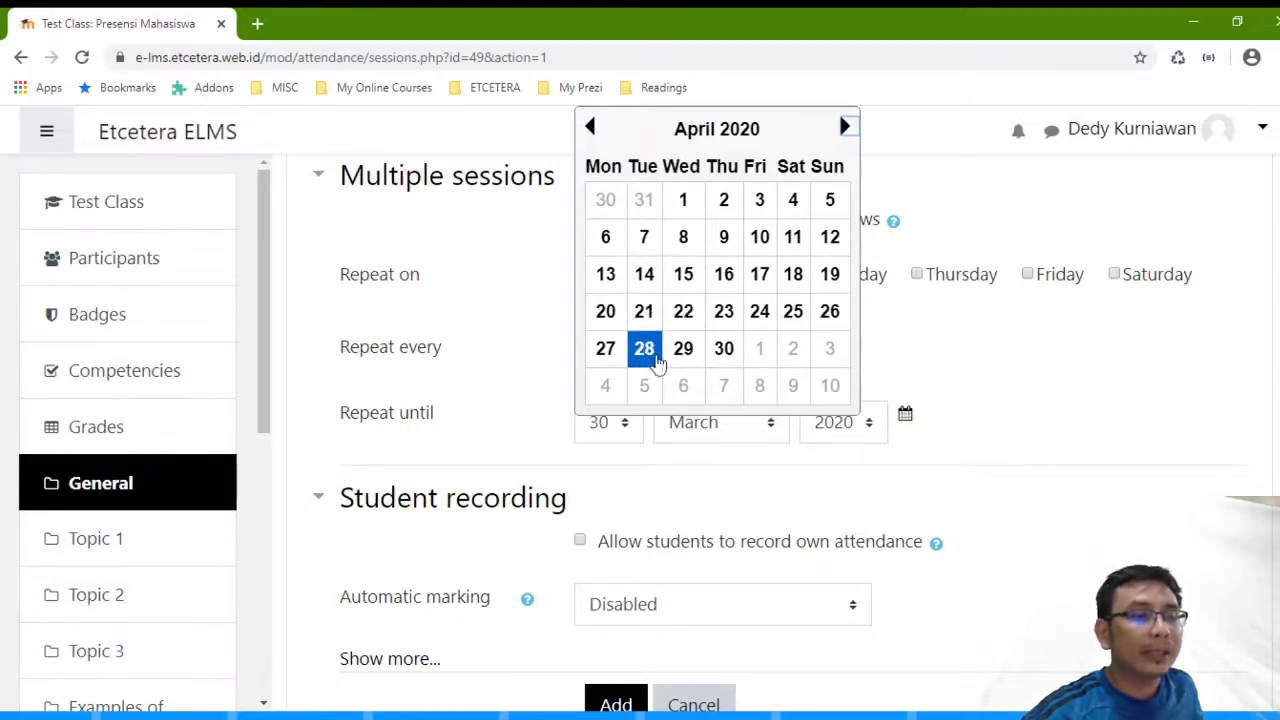
click(724, 348)
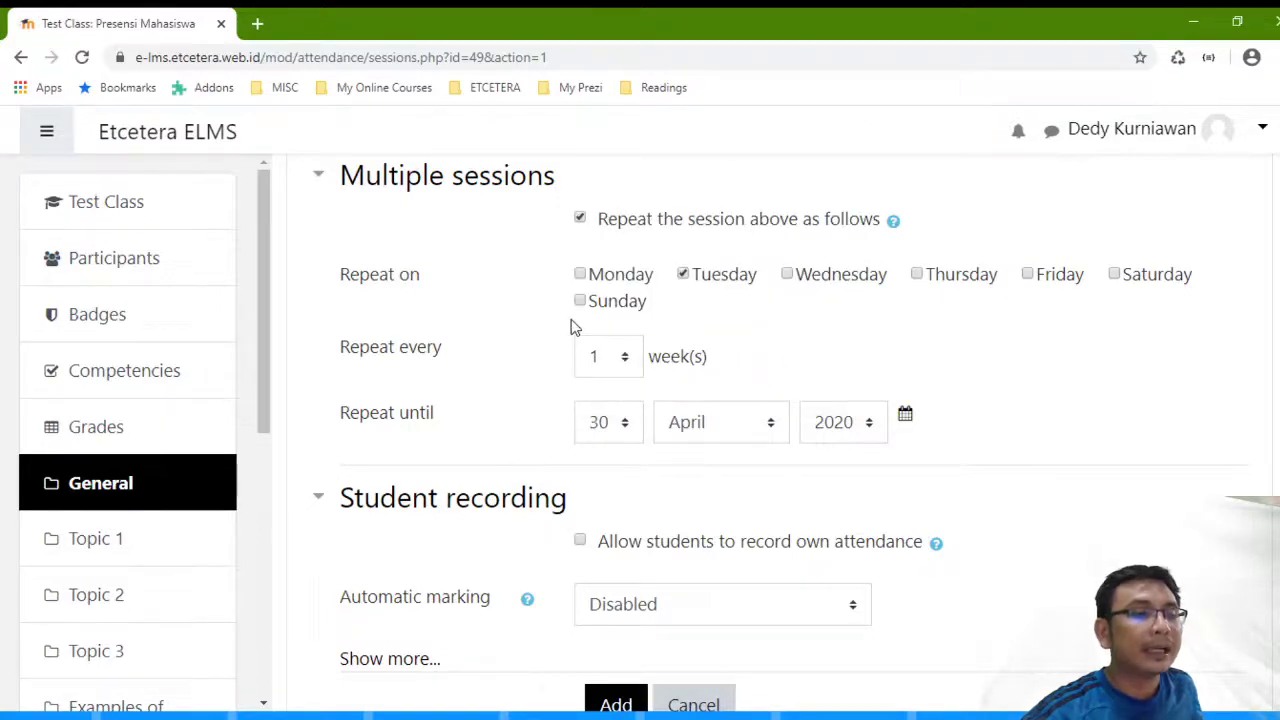
scroll(585, 330, down, 3)
click(617, 428)
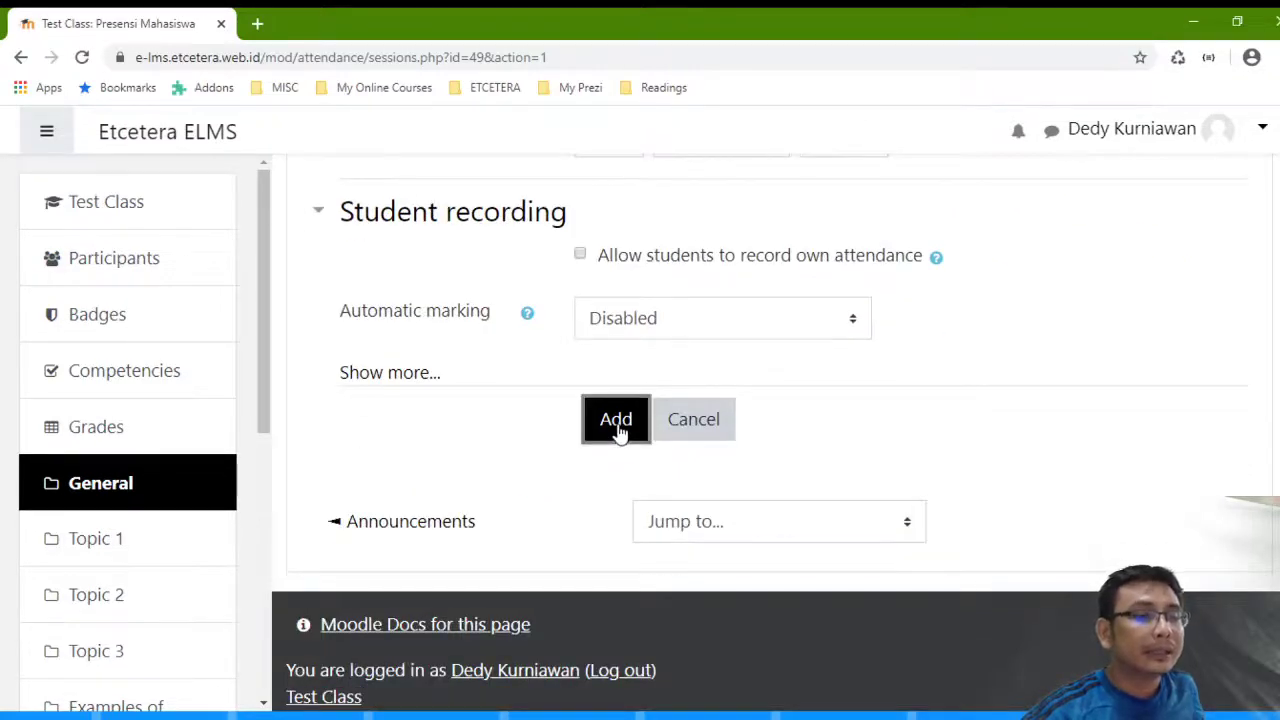
- Examine the attendance sessions list, including the dates, times and descriptions of the repeated sessions
scroll(617, 432, down, 5)
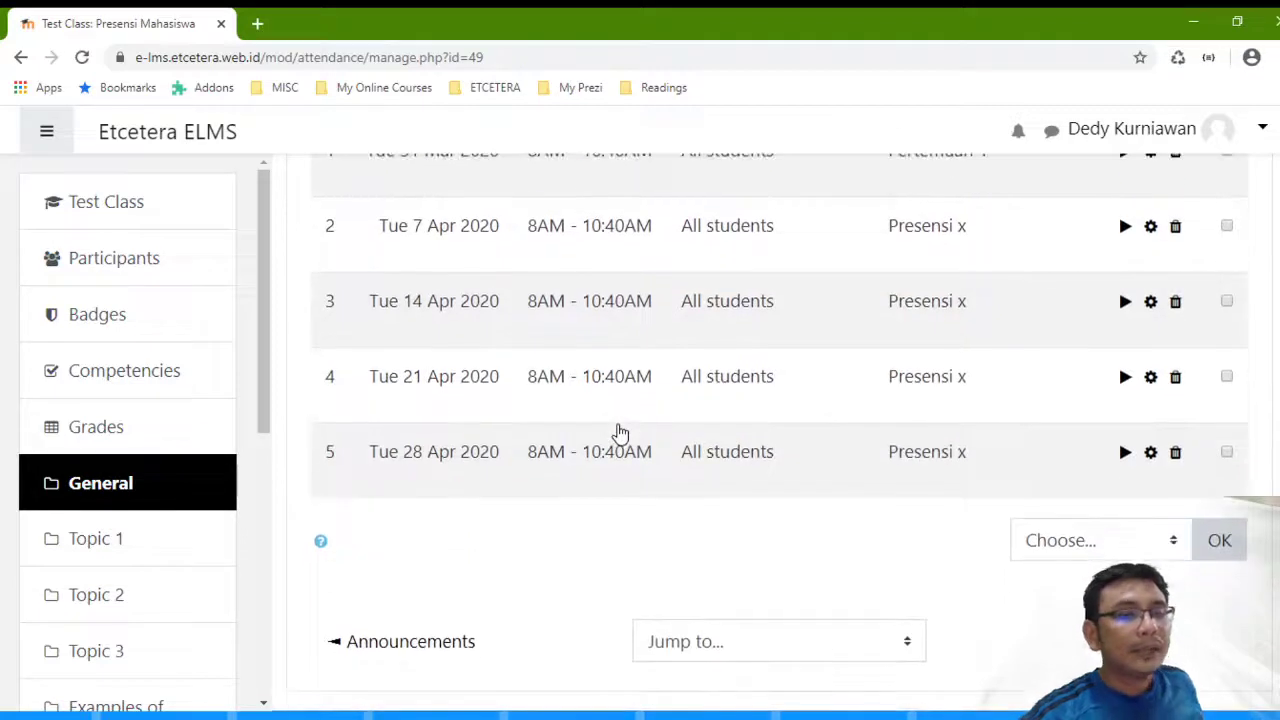
scroll(620, 432, up, 1)
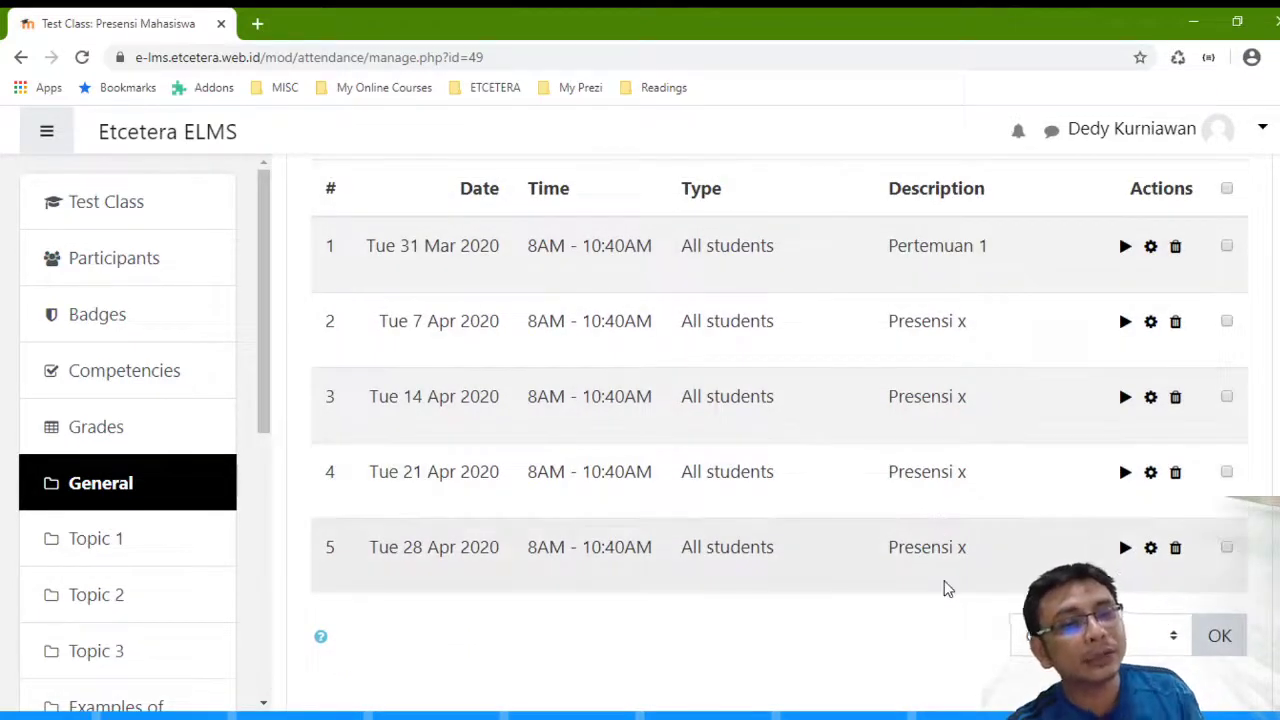
scroll(946, 586, down, 3)
scroll(946, 580, up, 4)
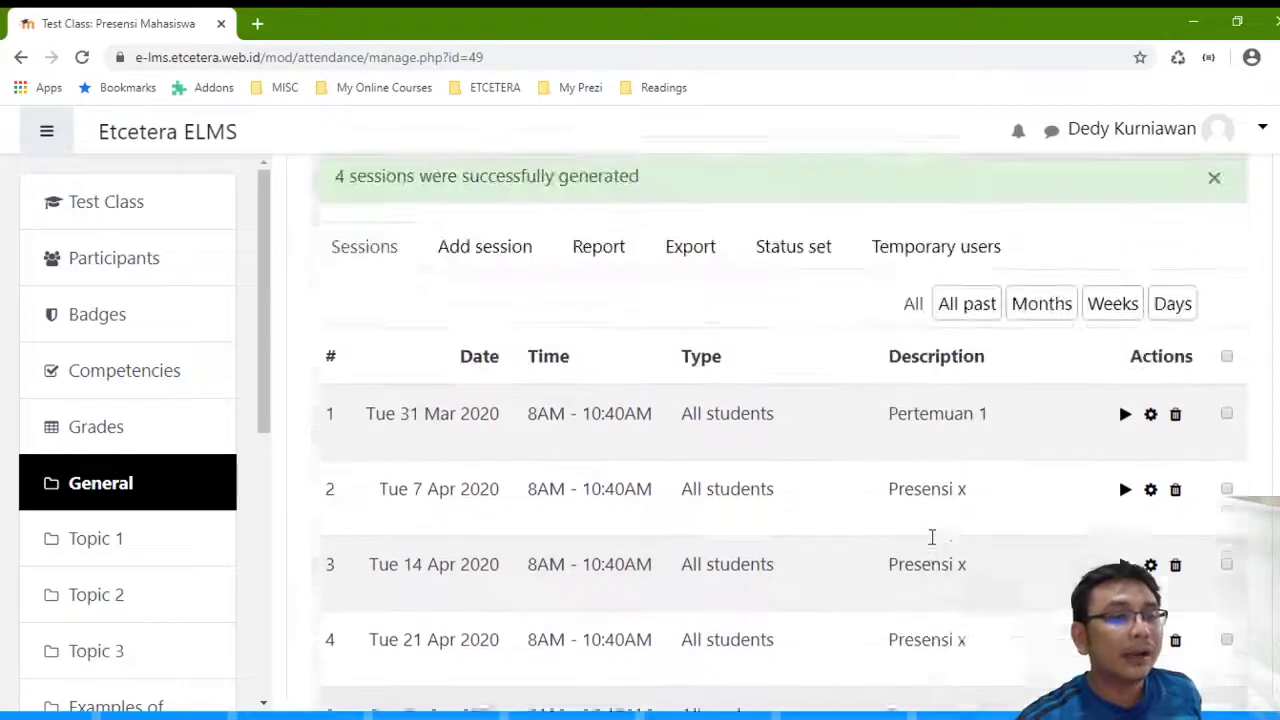
scroll(925, 538, down, 6)
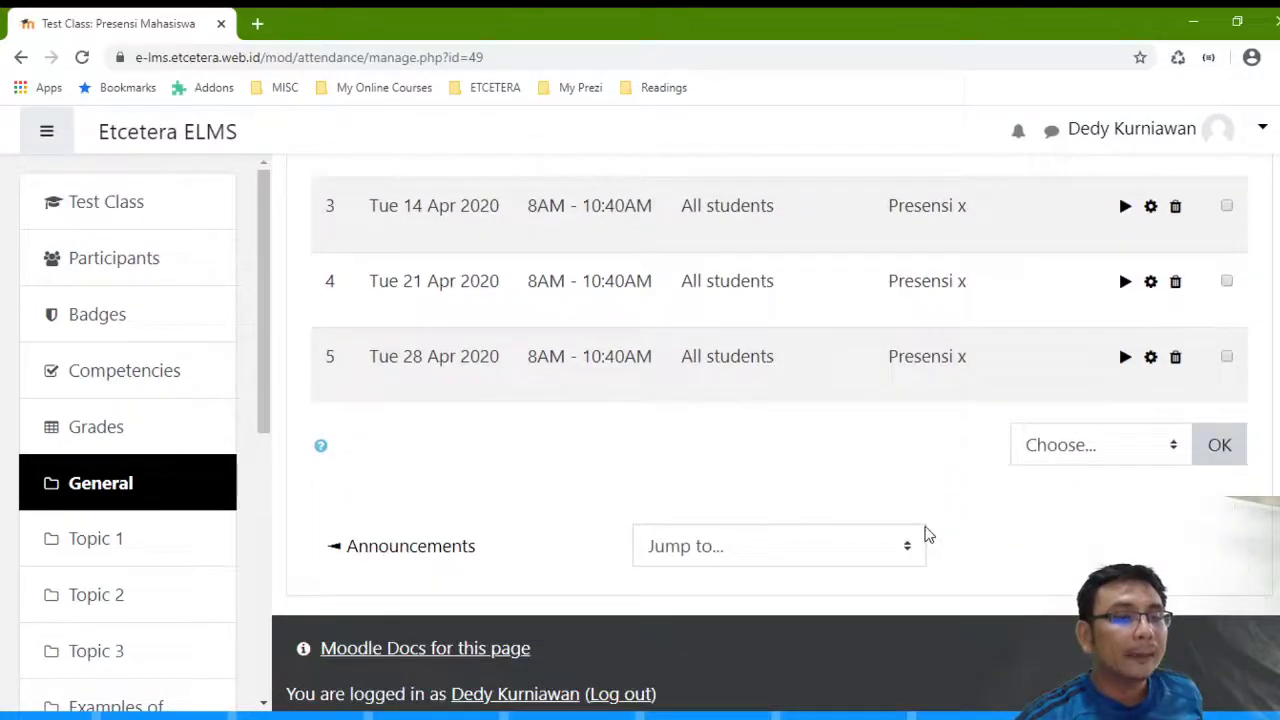
scroll(840, 483, up, 3)
scroll(843, 480, up, 4)
scroll(1103, 509, down, 7)
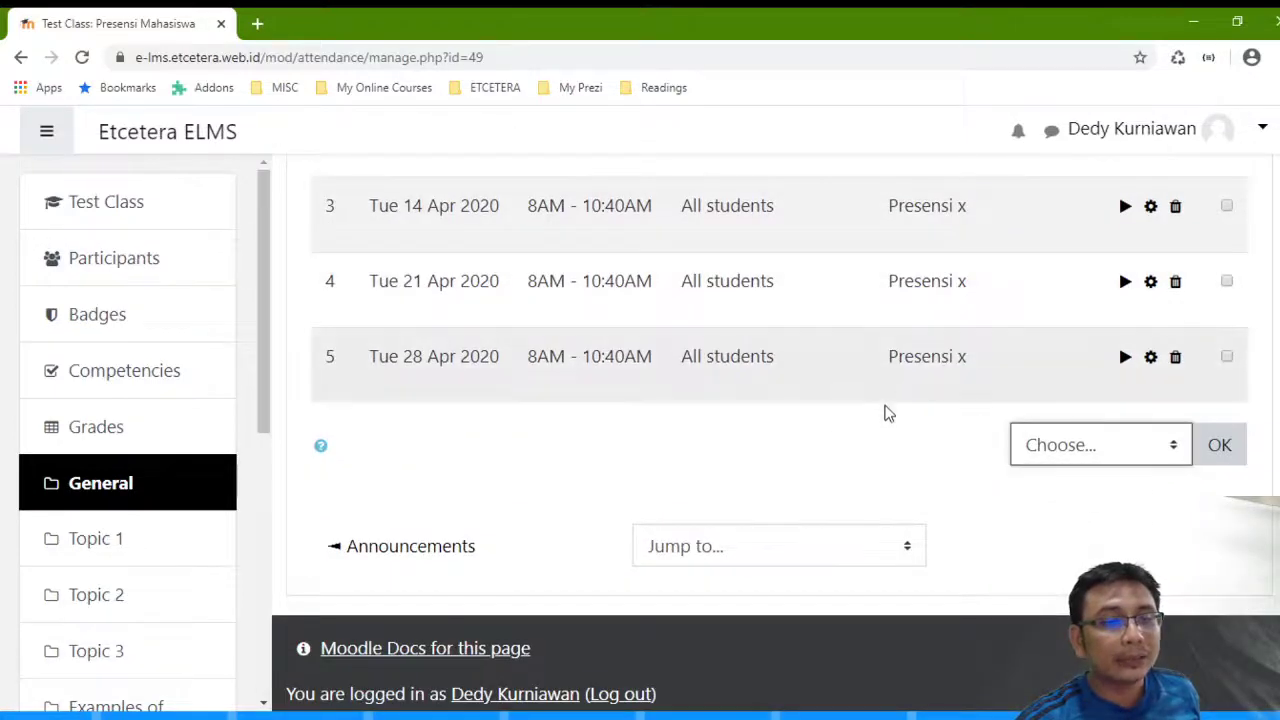
scroll(886, 410, up, 3)
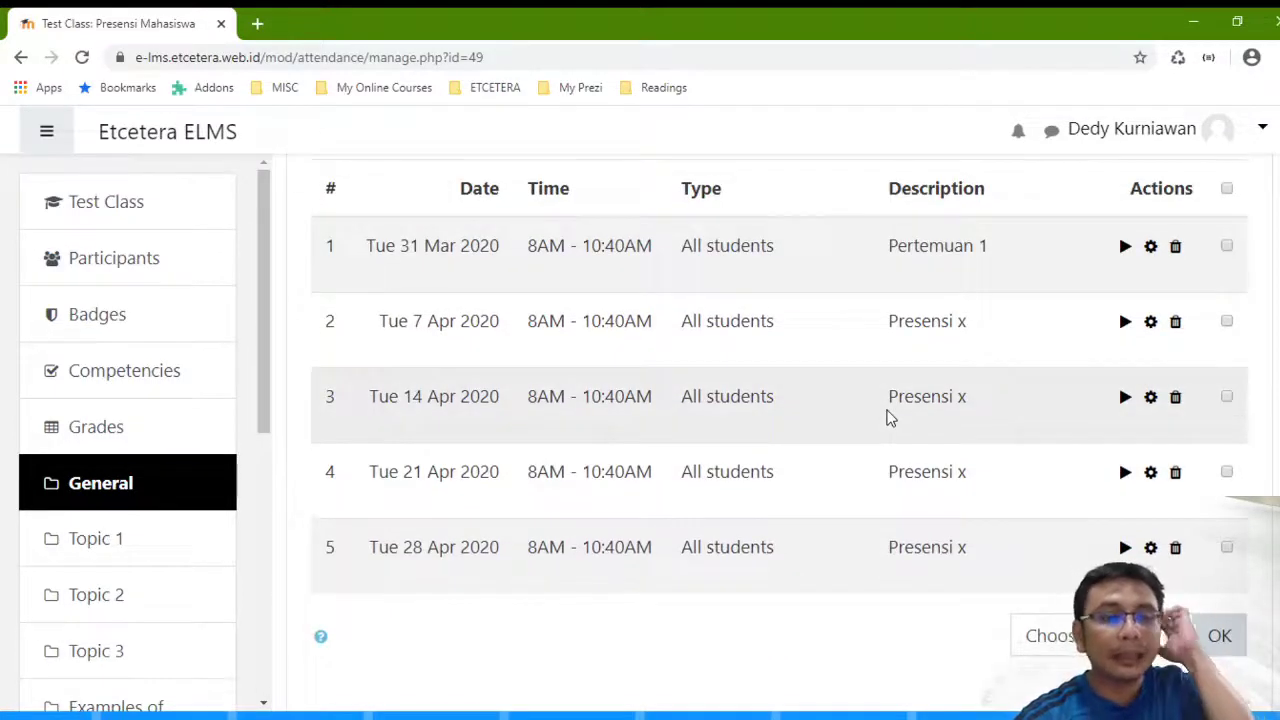
scroll(886, 418, up, 1)
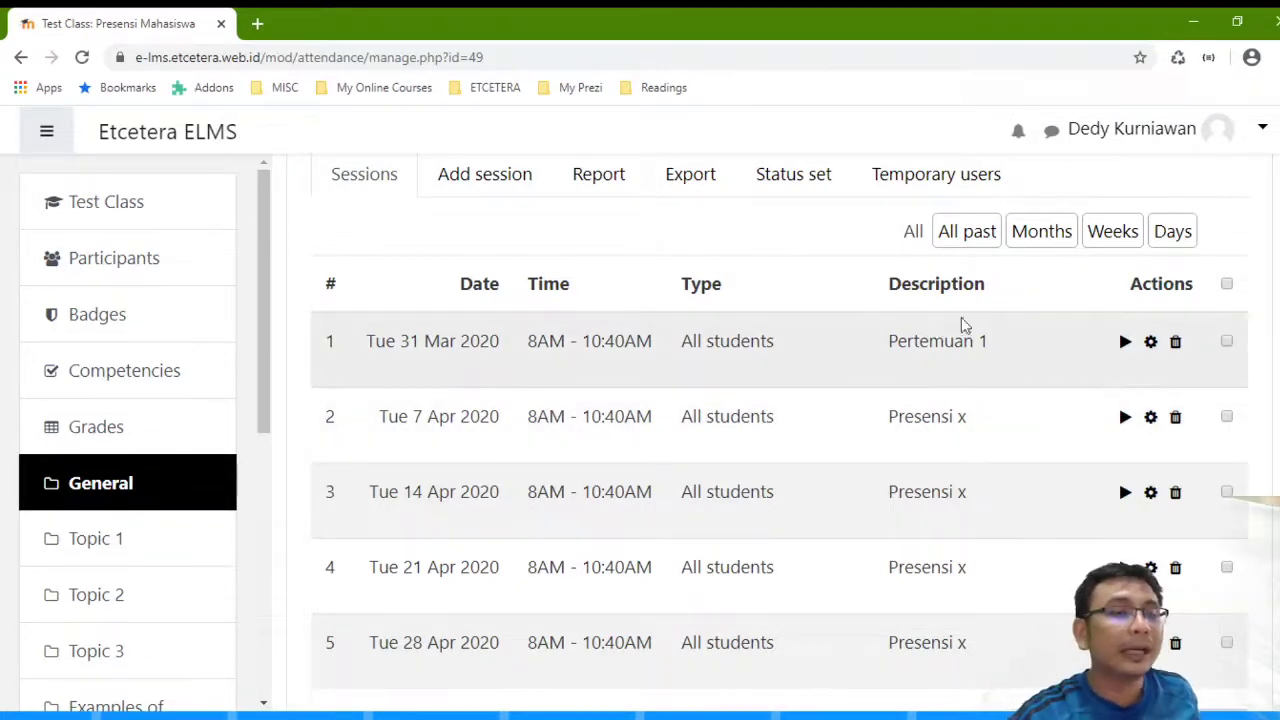
scroll(926, 457, down, 1)
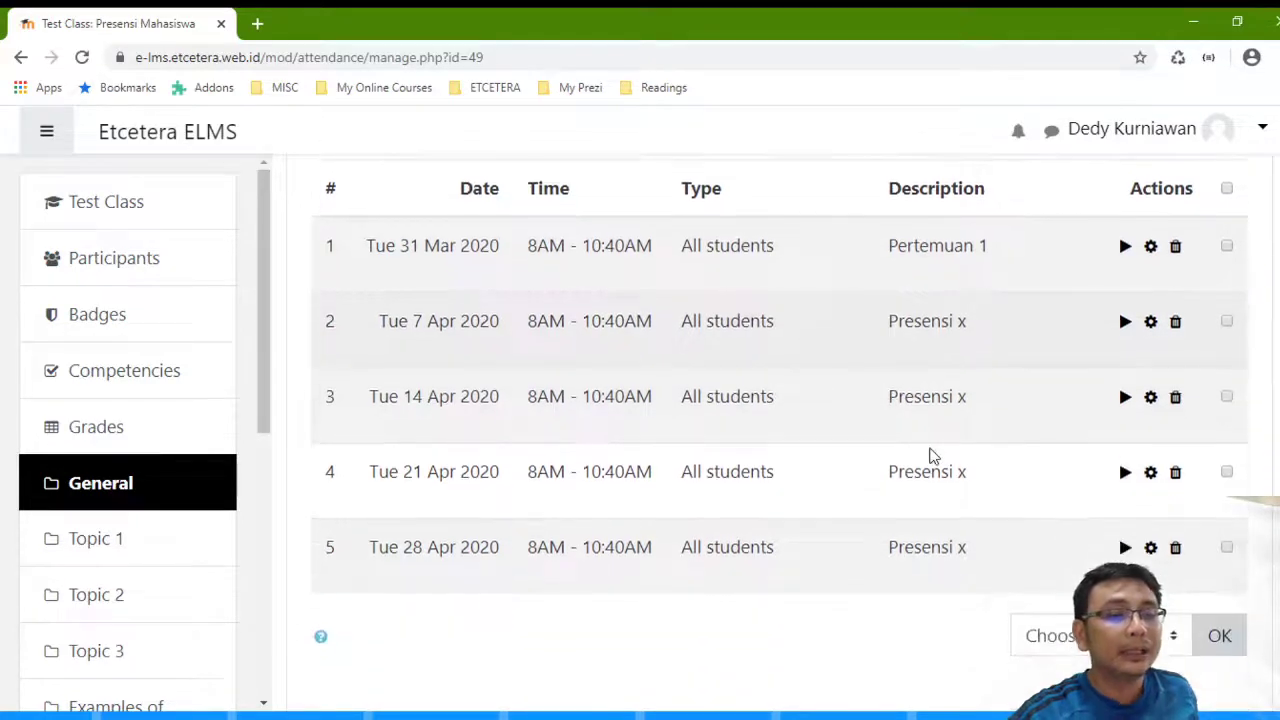
scroll(924, 460, up, 1)
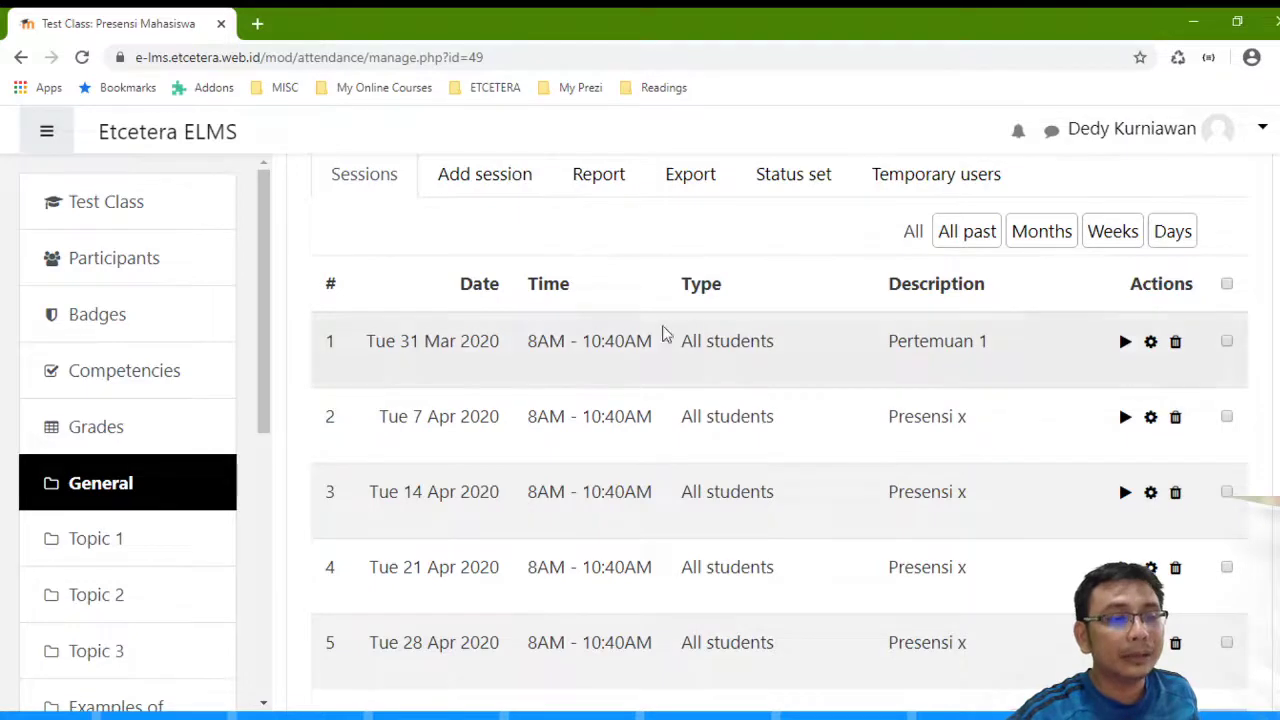
scroll(660, 333, down, 3)
scroll(546, 414, up, 2)
scroll(420, 374, up, 3)
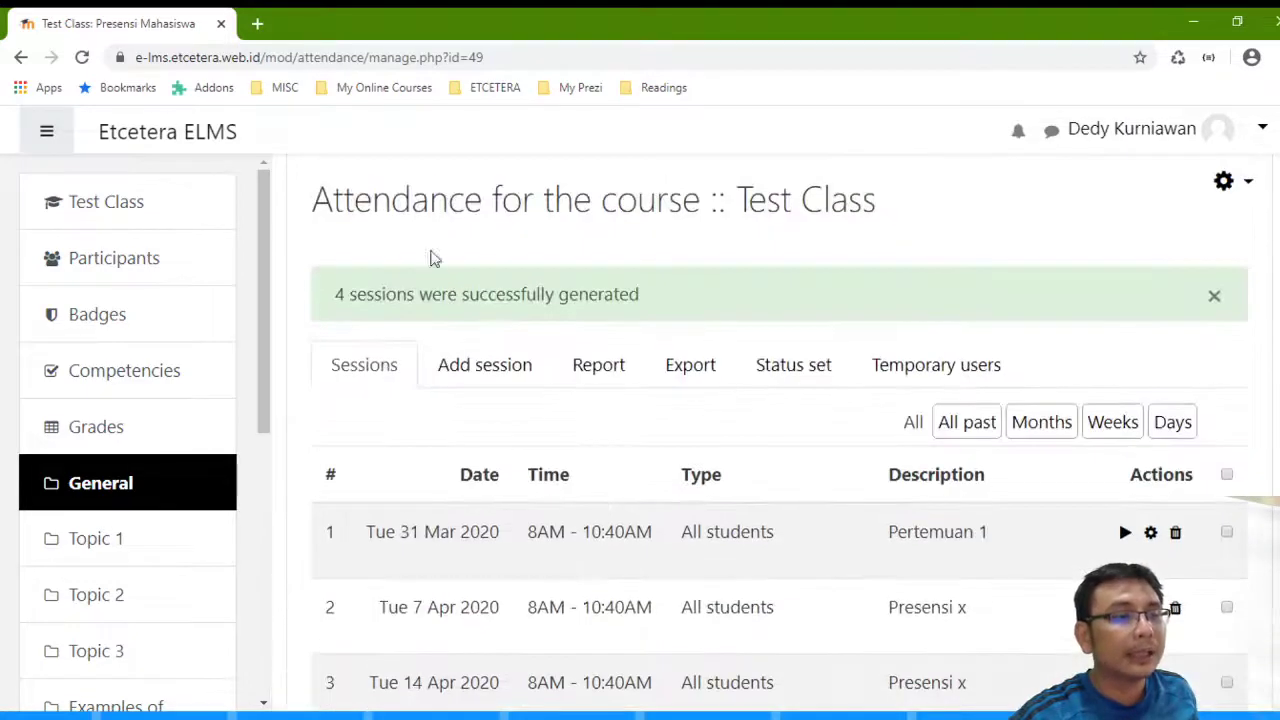
- Start adding another attendance session and set its date to 5 May 2020 using the calendar
click(460, 372)
scroll(463, 377, down, 4)
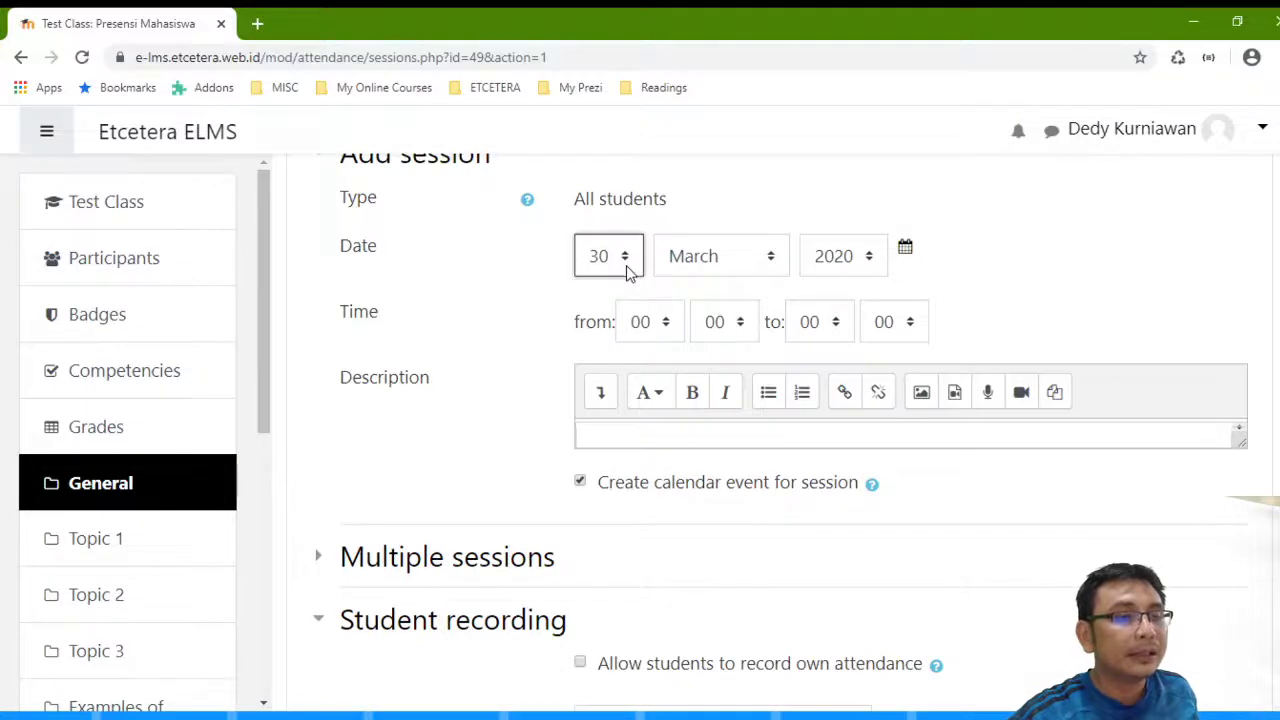
click(905, 248)
click(843, 127)
click(843, 127)
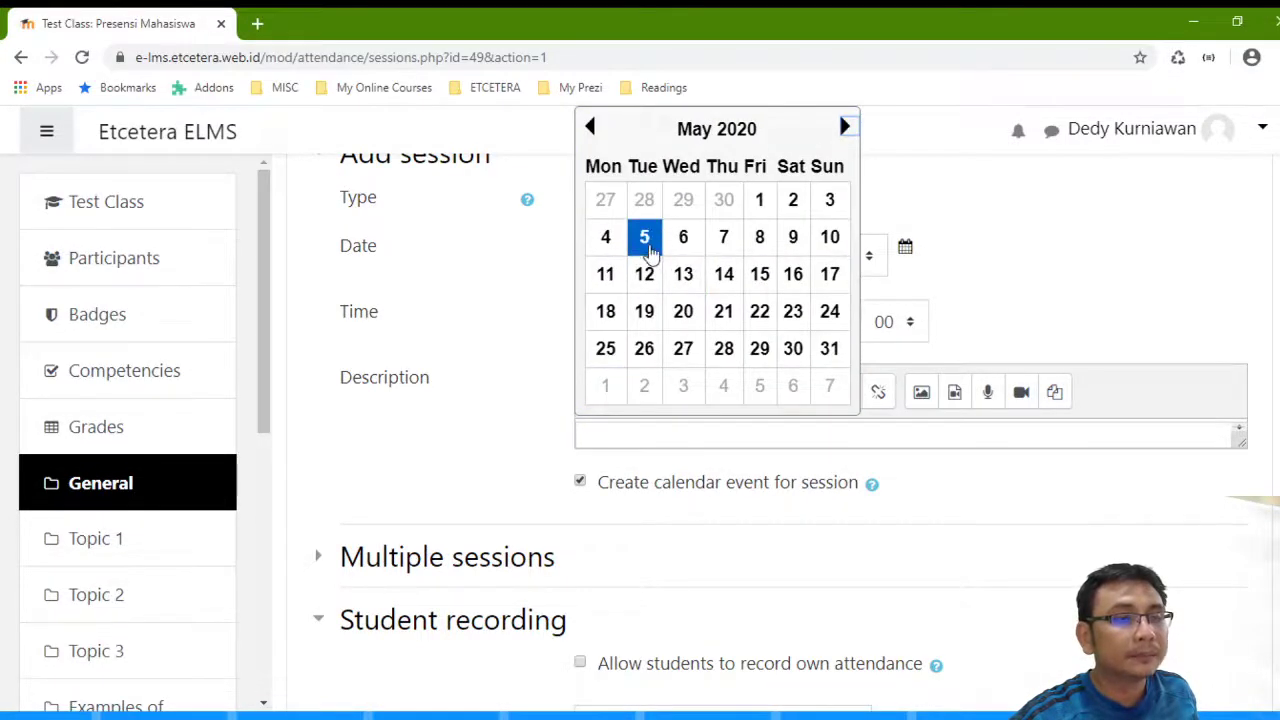
click(644, 237)
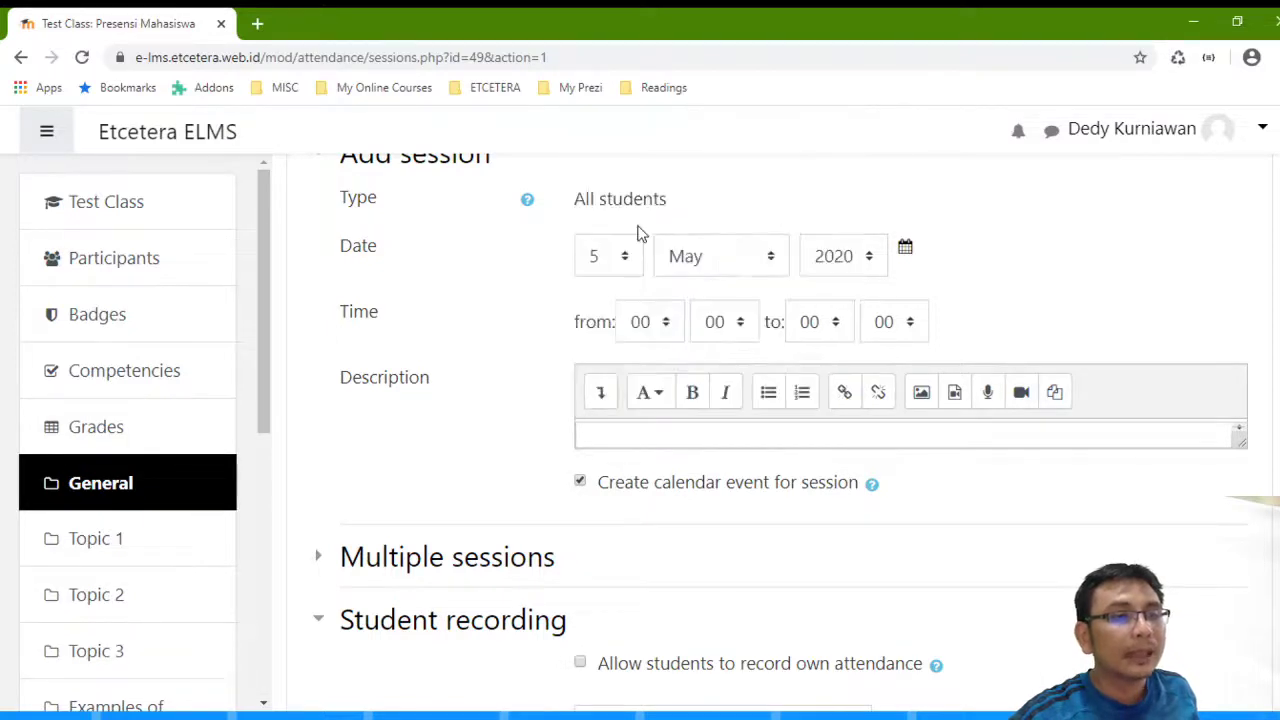
- Set the 5 May session's time to run from 08:00 to 10:40
click(663, 323)
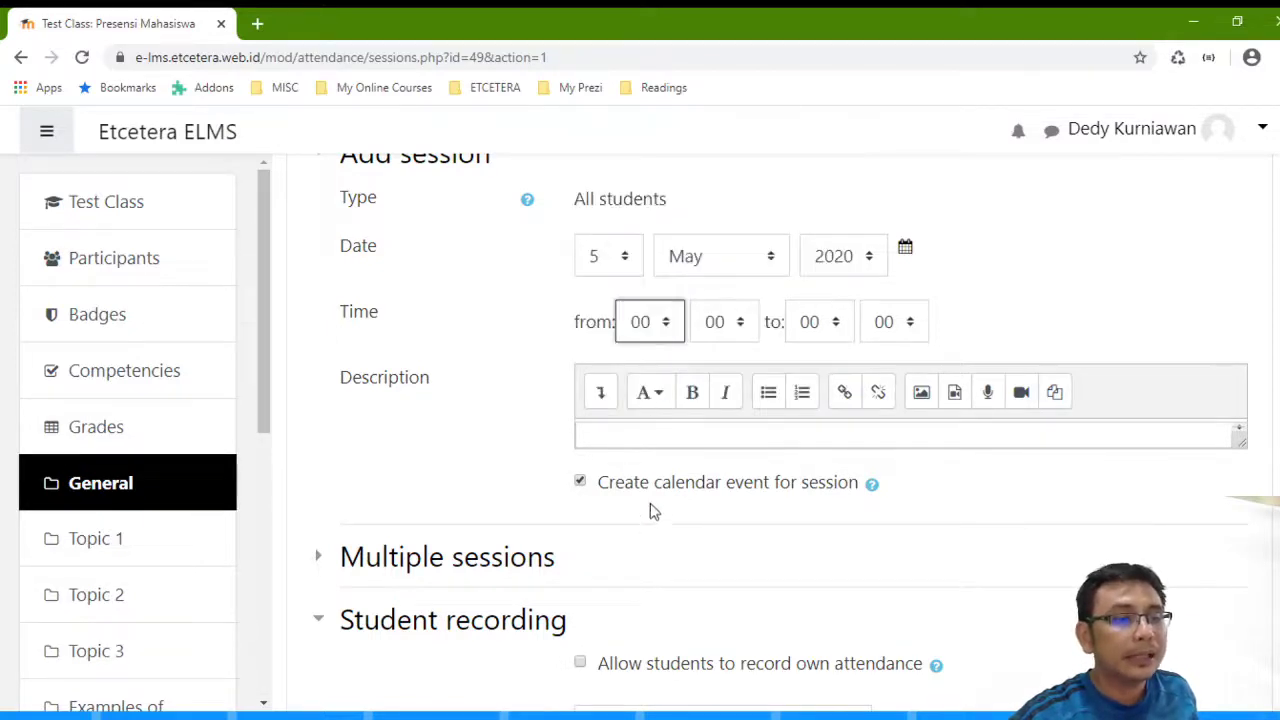
text(08)
click(838, 334)
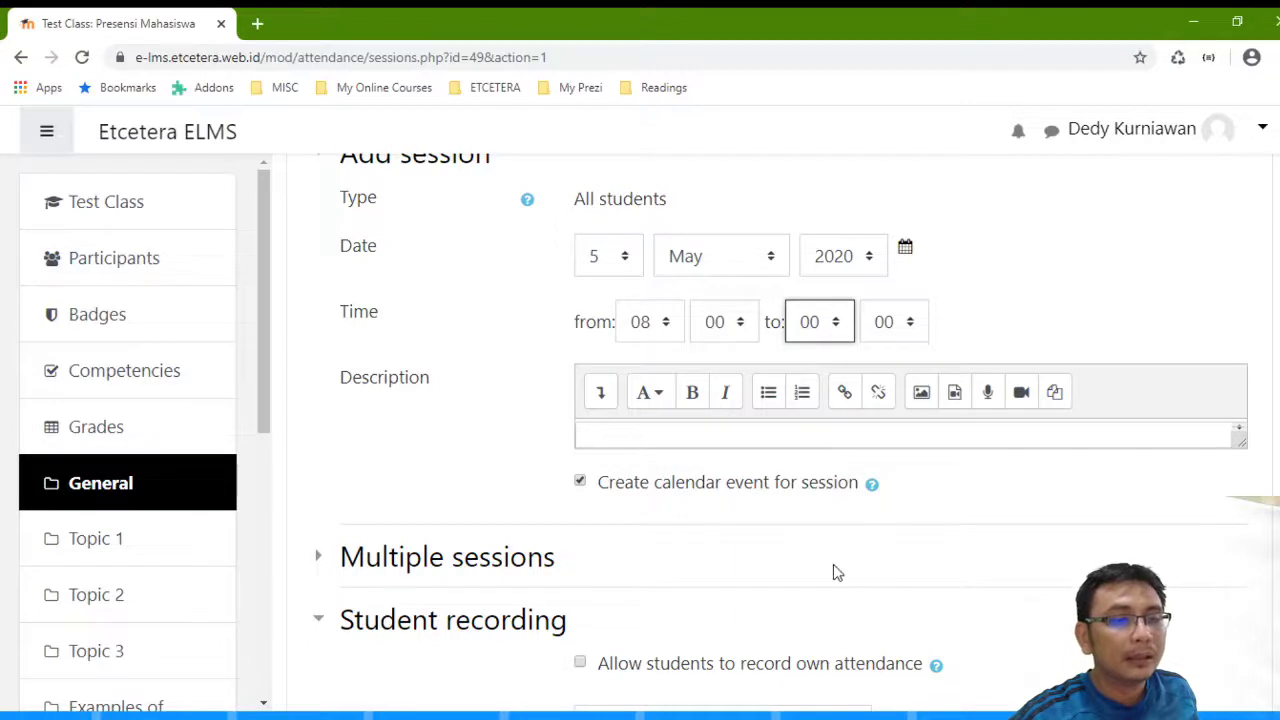
text(10)
click(887, 320)
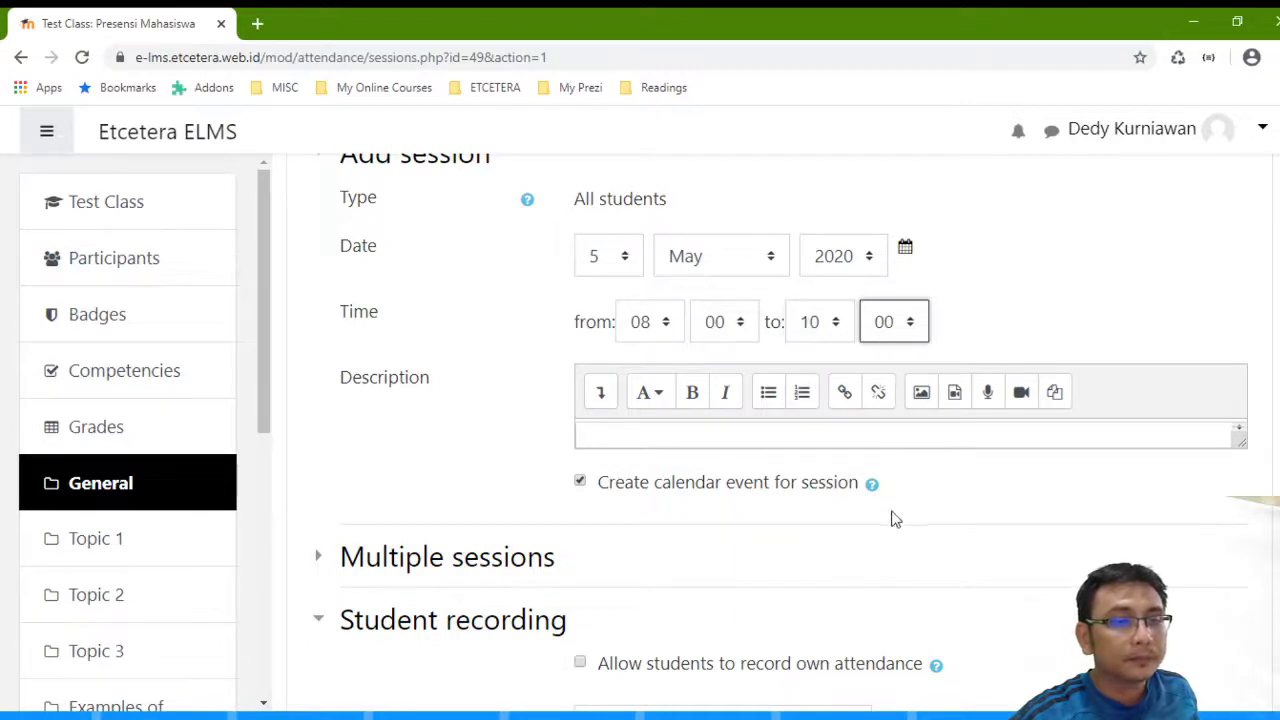
text(40)
- Enter "Presensi diisi Mahasiswa" as the description of the 5 May session, ending with a line break
click(933, 431)
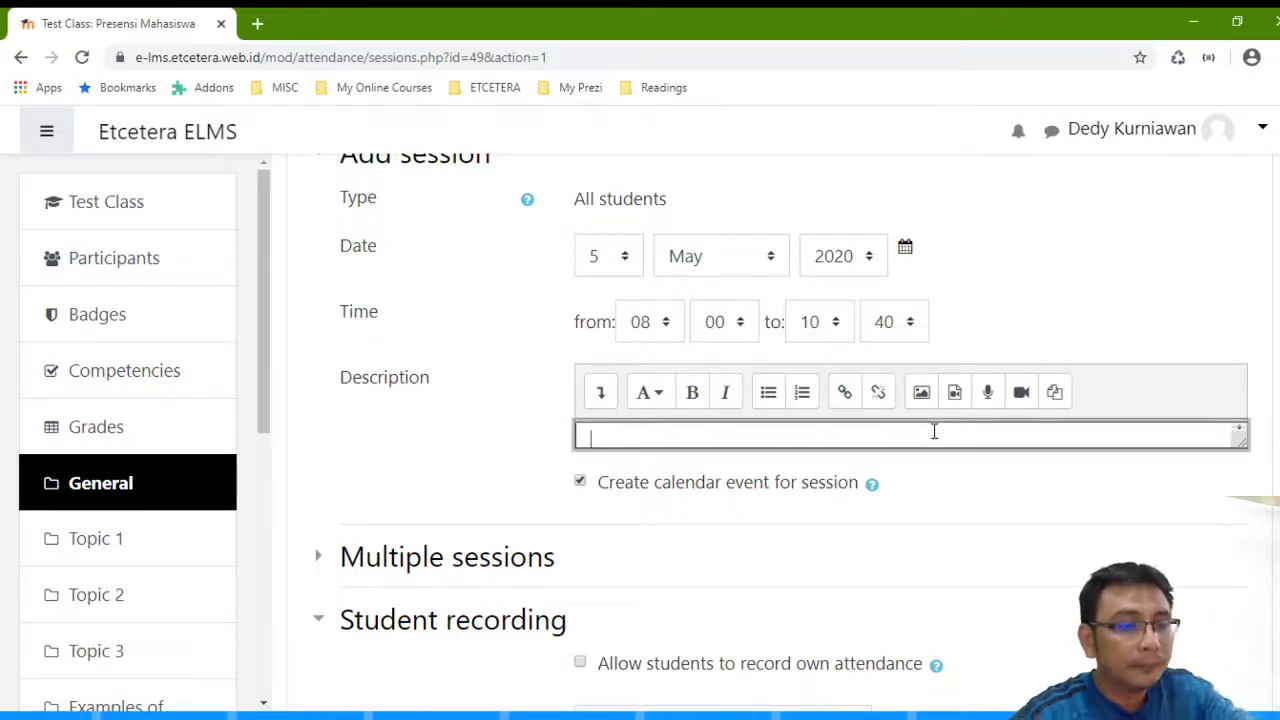
text(Prese)
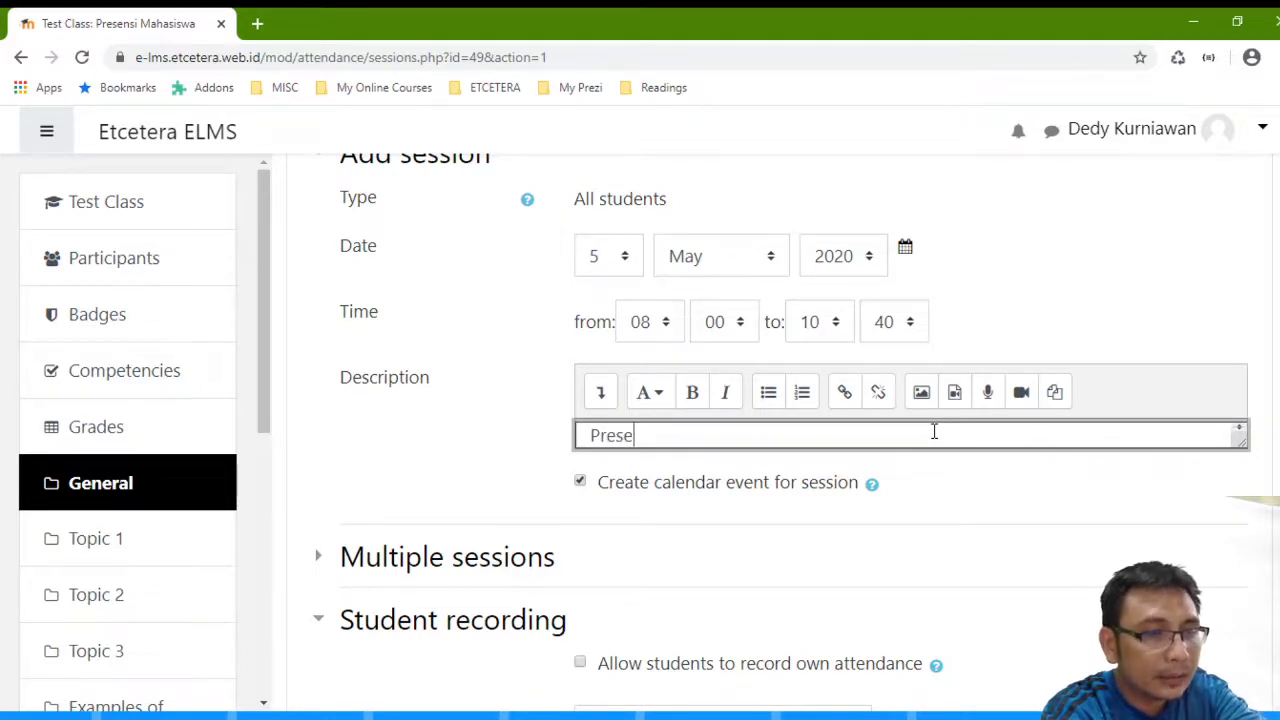
text(nsi diisi Mahas)
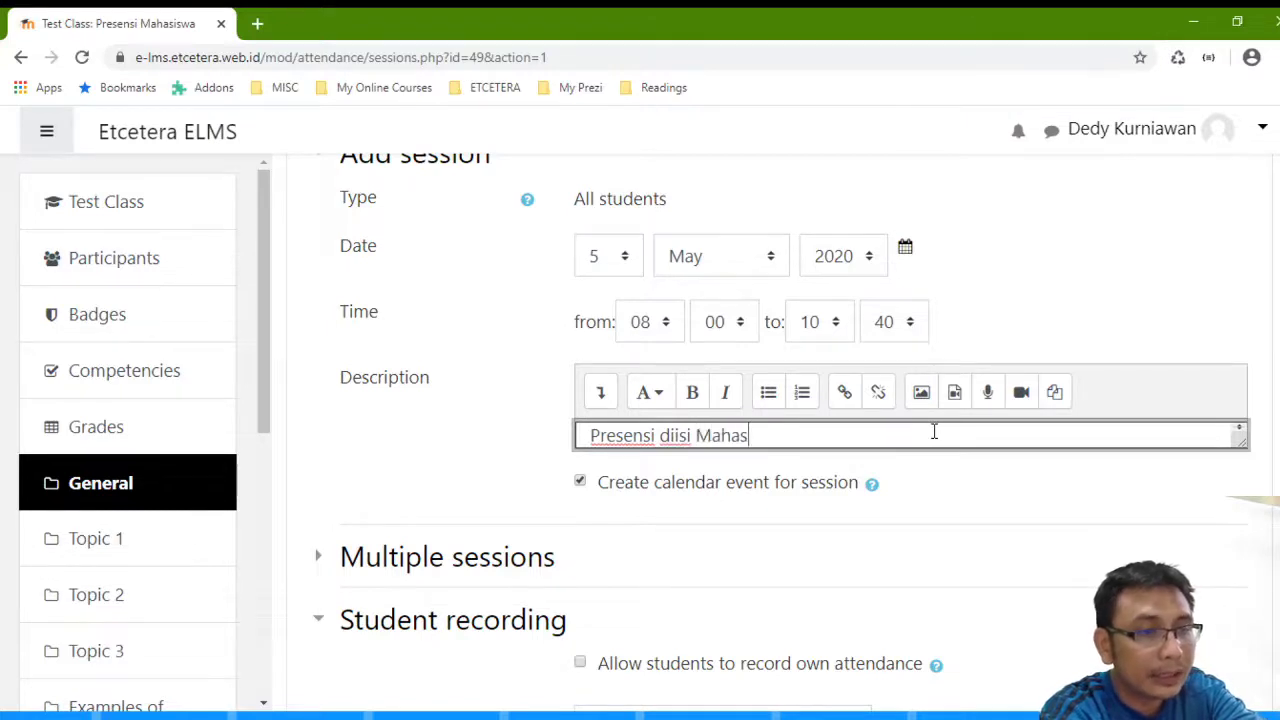
key(BackSpace)
key(BackSpace)
text(swa)
key(Return)
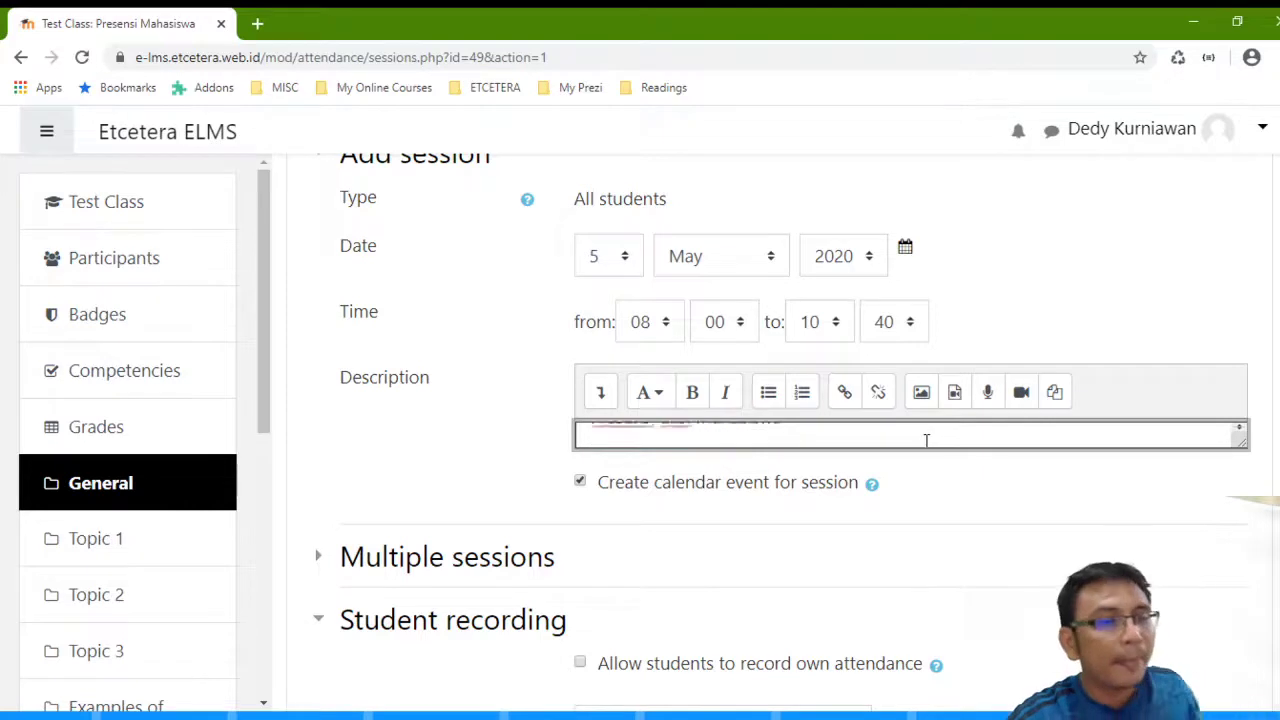
- Examine the repeat options under Multiple sessions and the Student recording section of the 5 May session form
click(467, 550)
scroll(455, 400, down, 3)
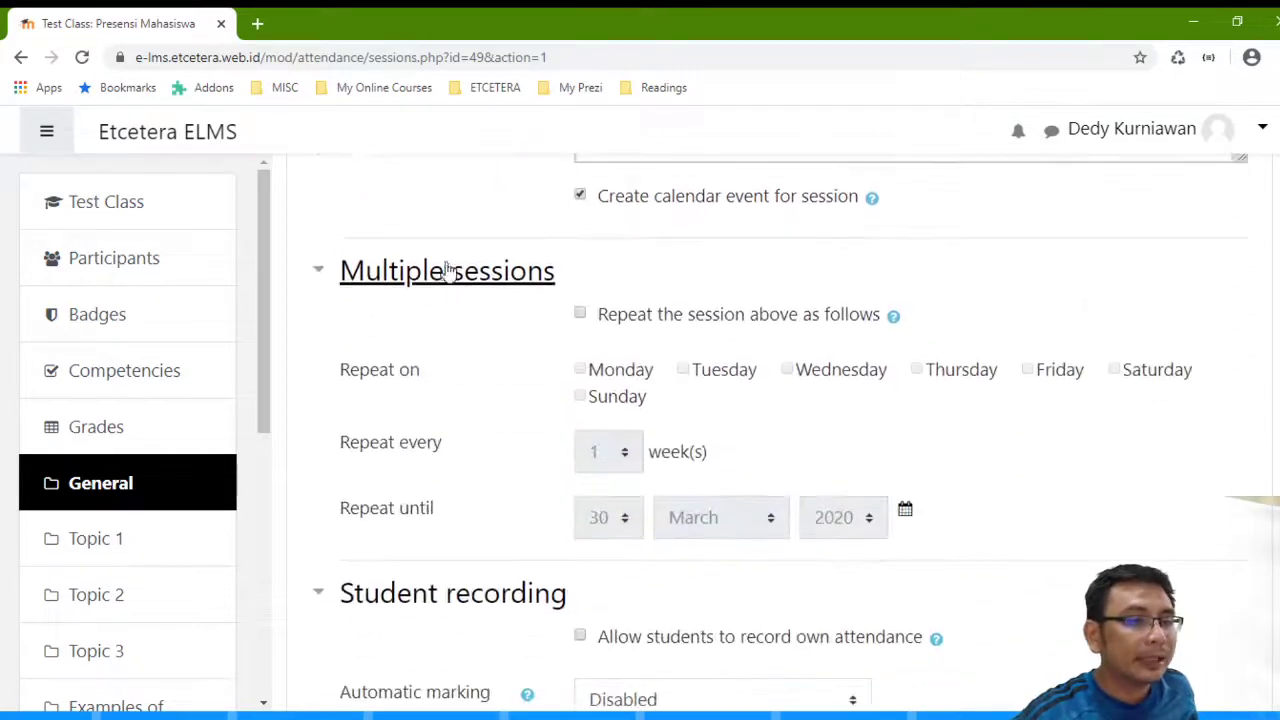
click(460, 267)
scroll(510, 240, down, 2)
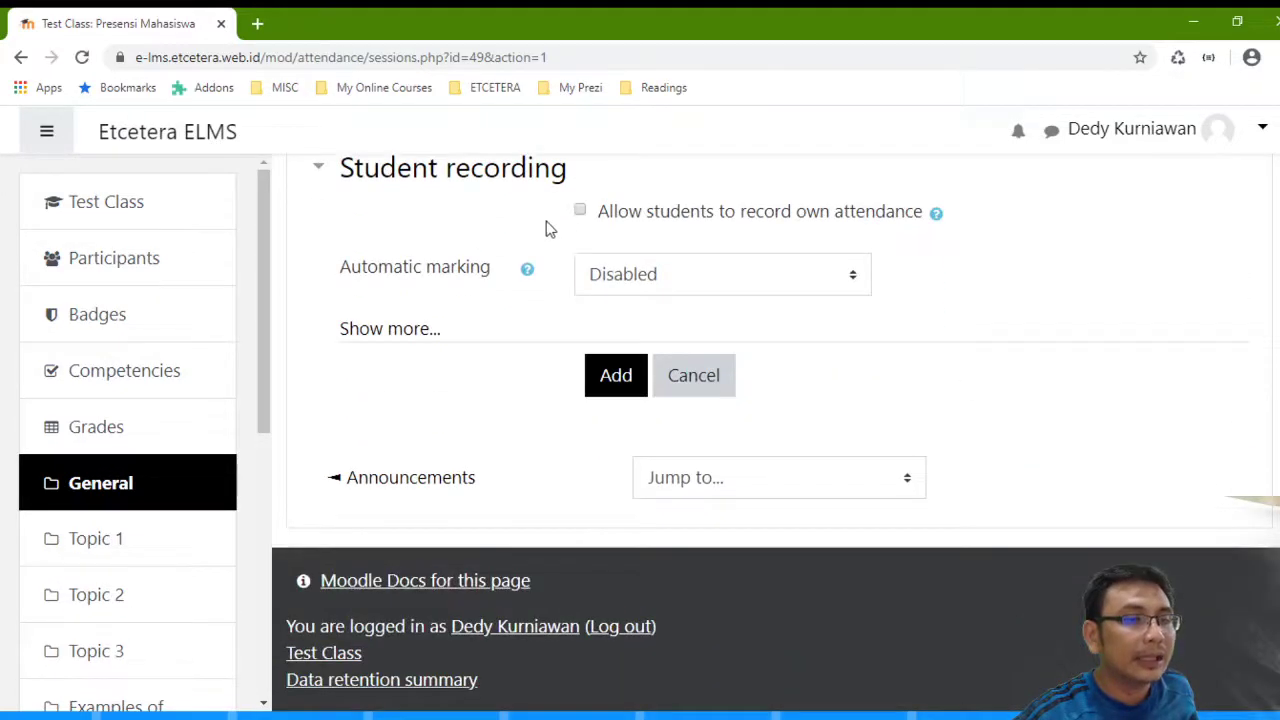
click(325, 172)
scroll(406, 266, up, 5)
scroll(400, 426, down, 5)
click(330, 316)
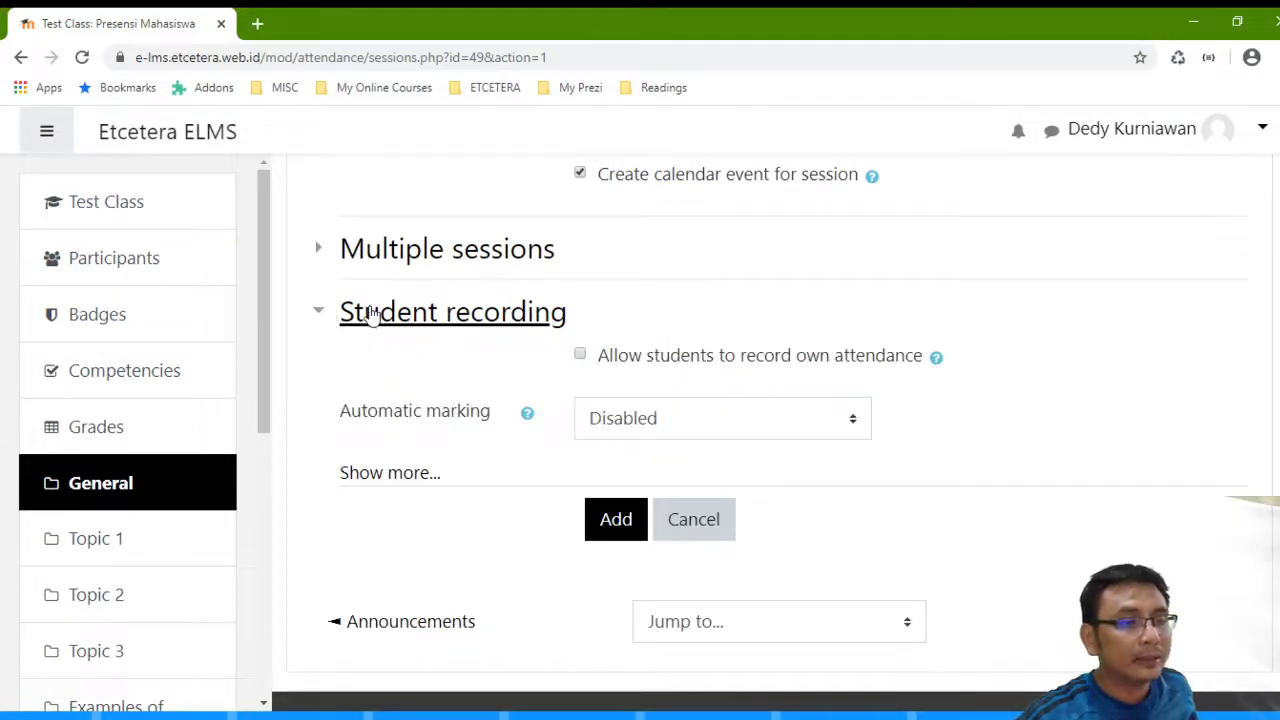
- Allow students to record their own attendance with the highest available status selected automatically and no student password, and add the session
click(581, 356)
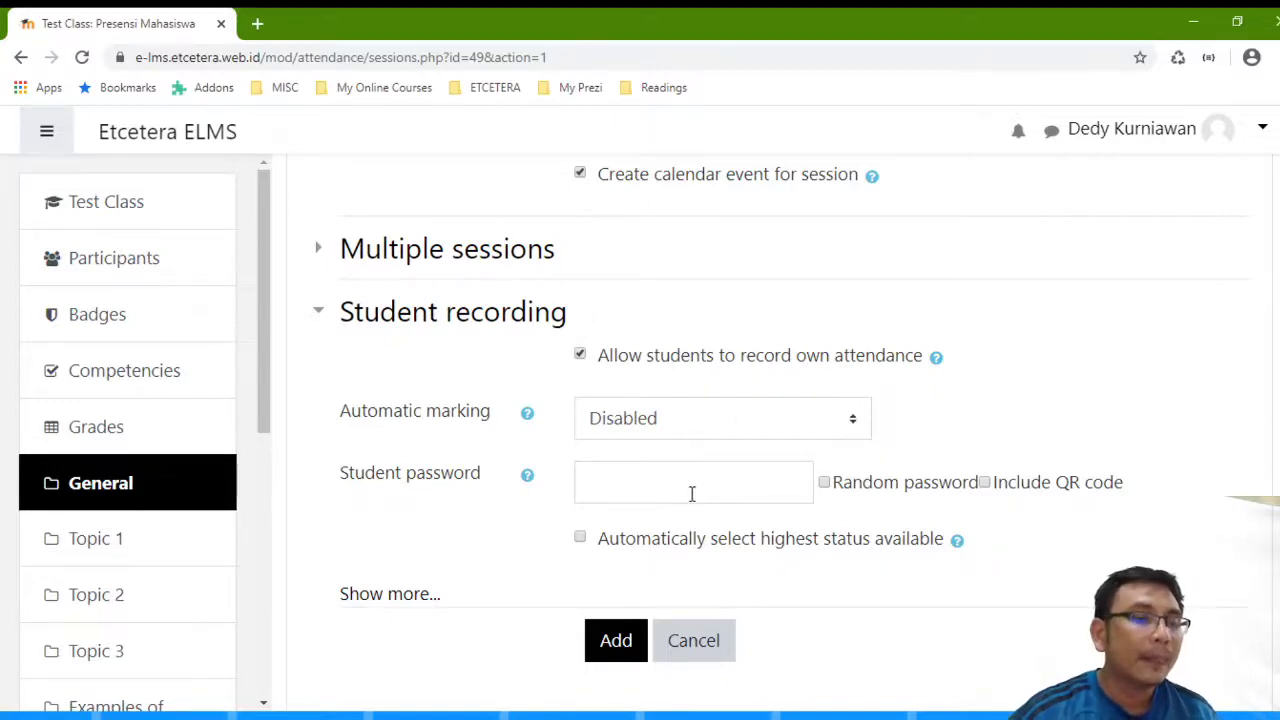
click(748, 495)
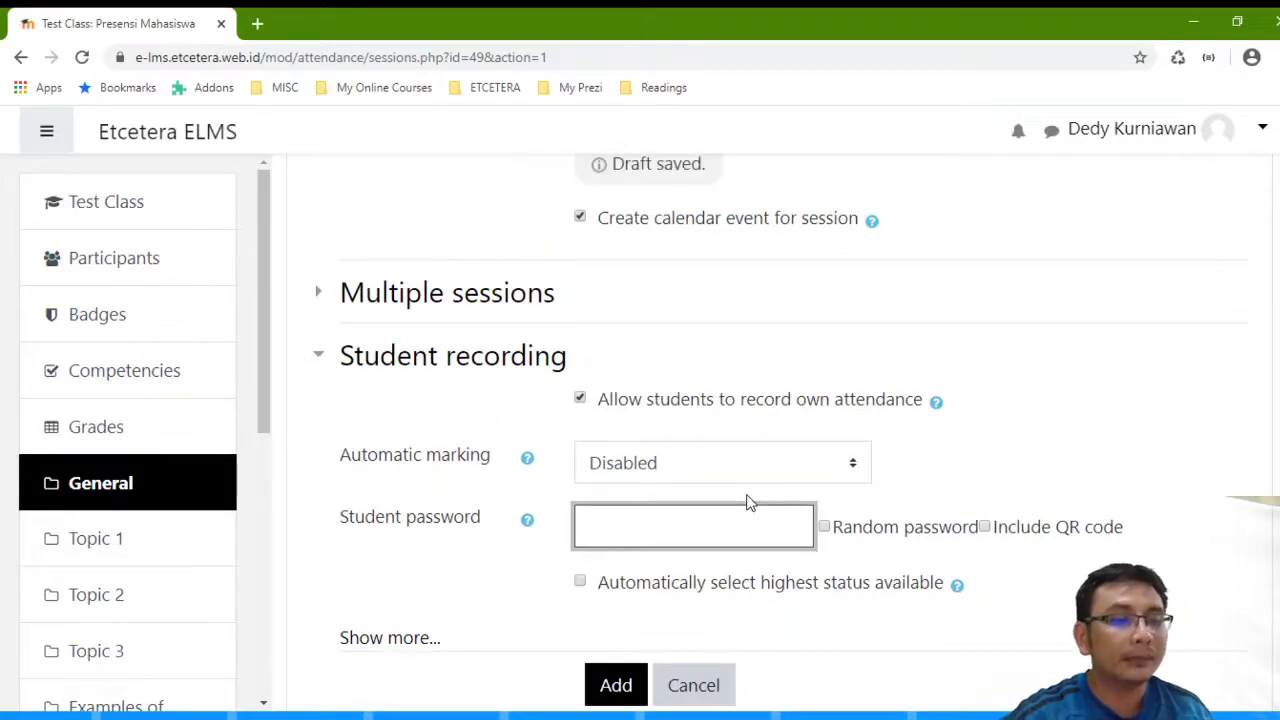
click(1070, 585)
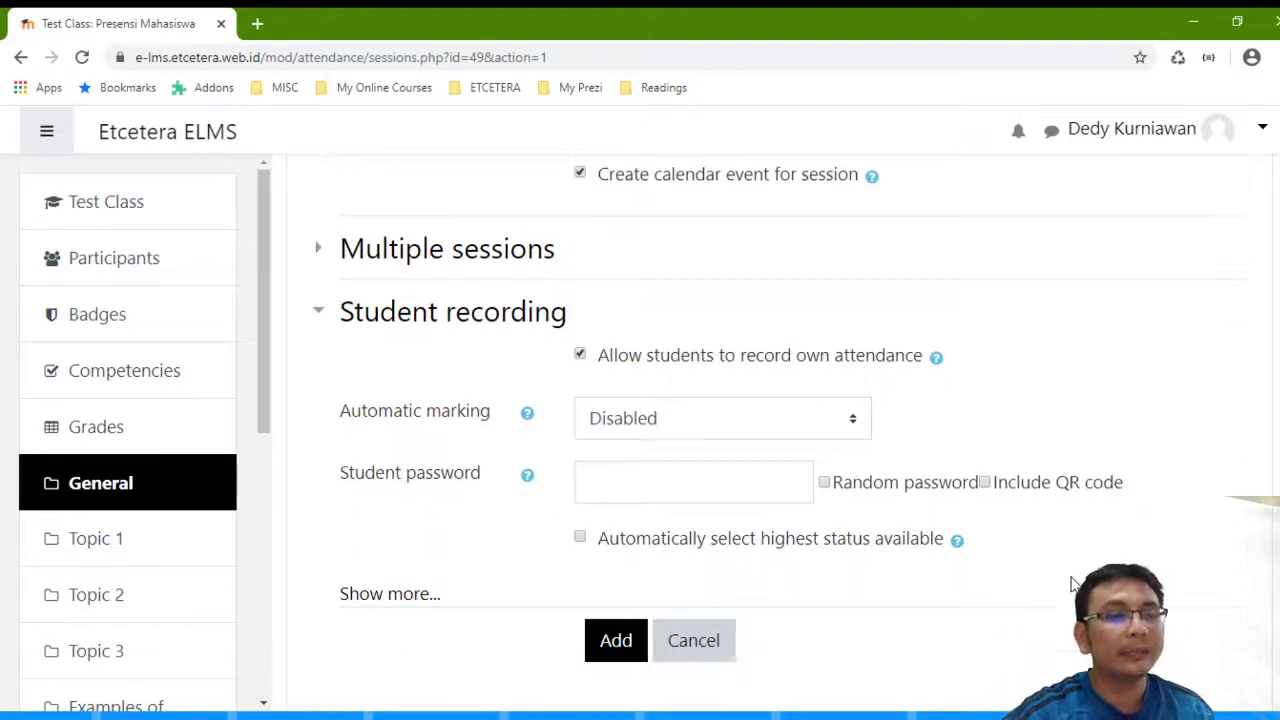
scroll(930, 553, down, 2)
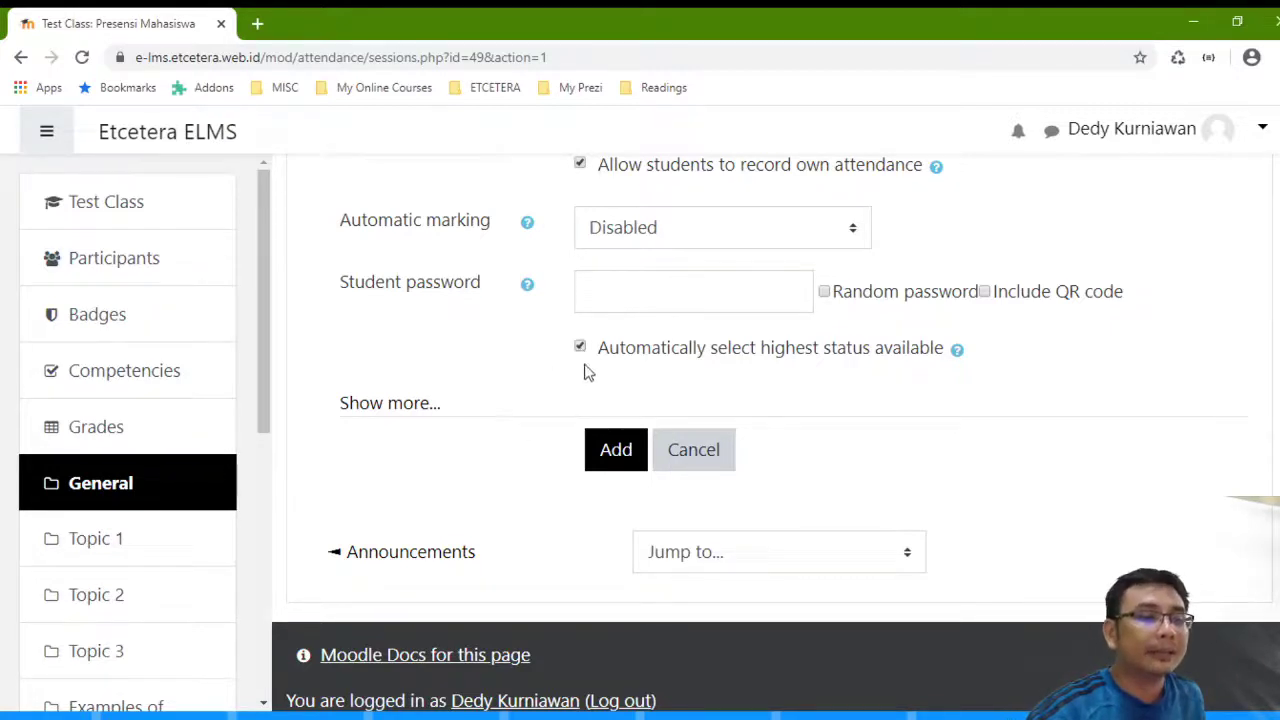
click(617, 452)
- Examine the attendance sessions list, including the new 5 May session and its description
scroll(620, 458, down, 10)
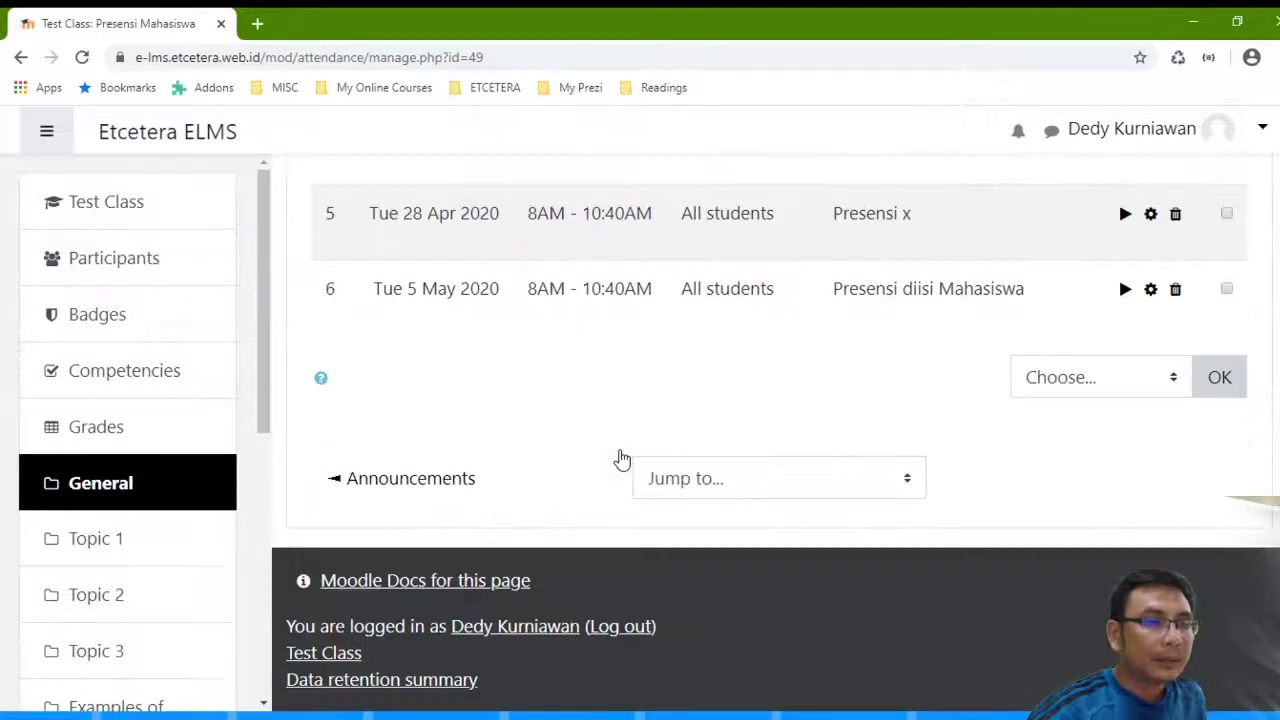
scroll(626, 423, up, 2)
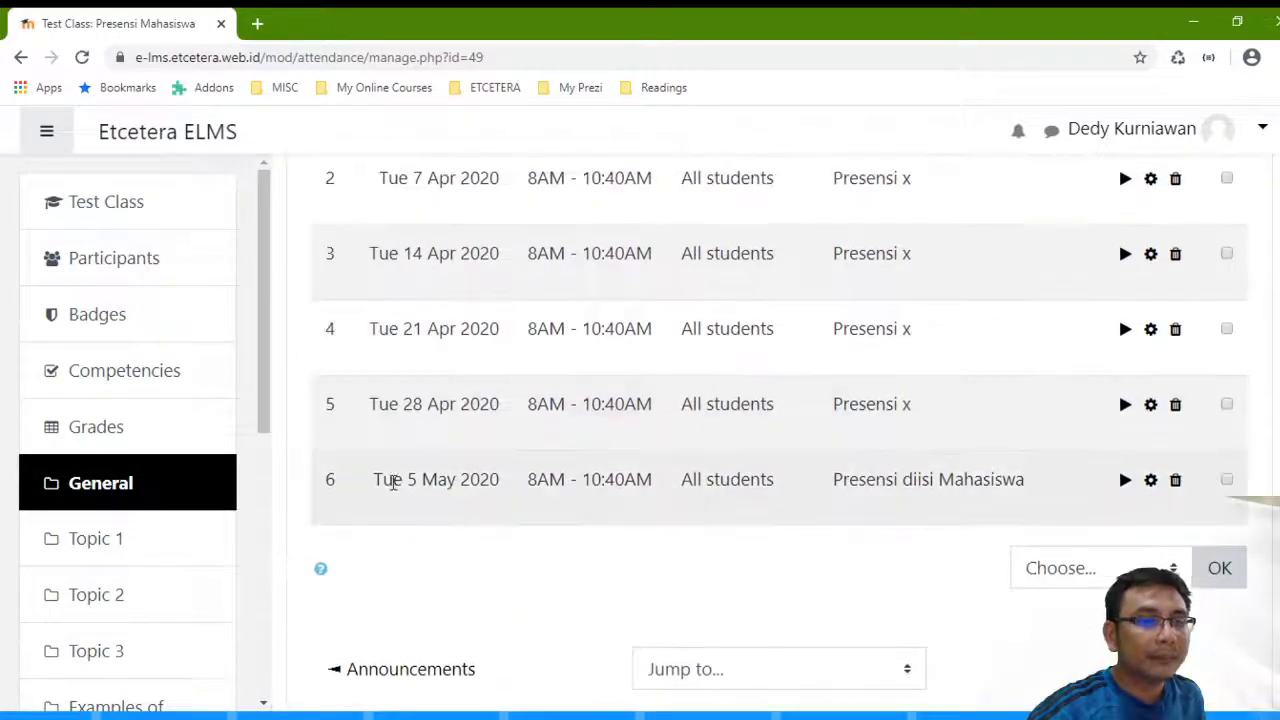
scroll(1017, 458, up, 1)
scroll(1006, 471, down, 2)
drag(1045, 386, 723, 431)
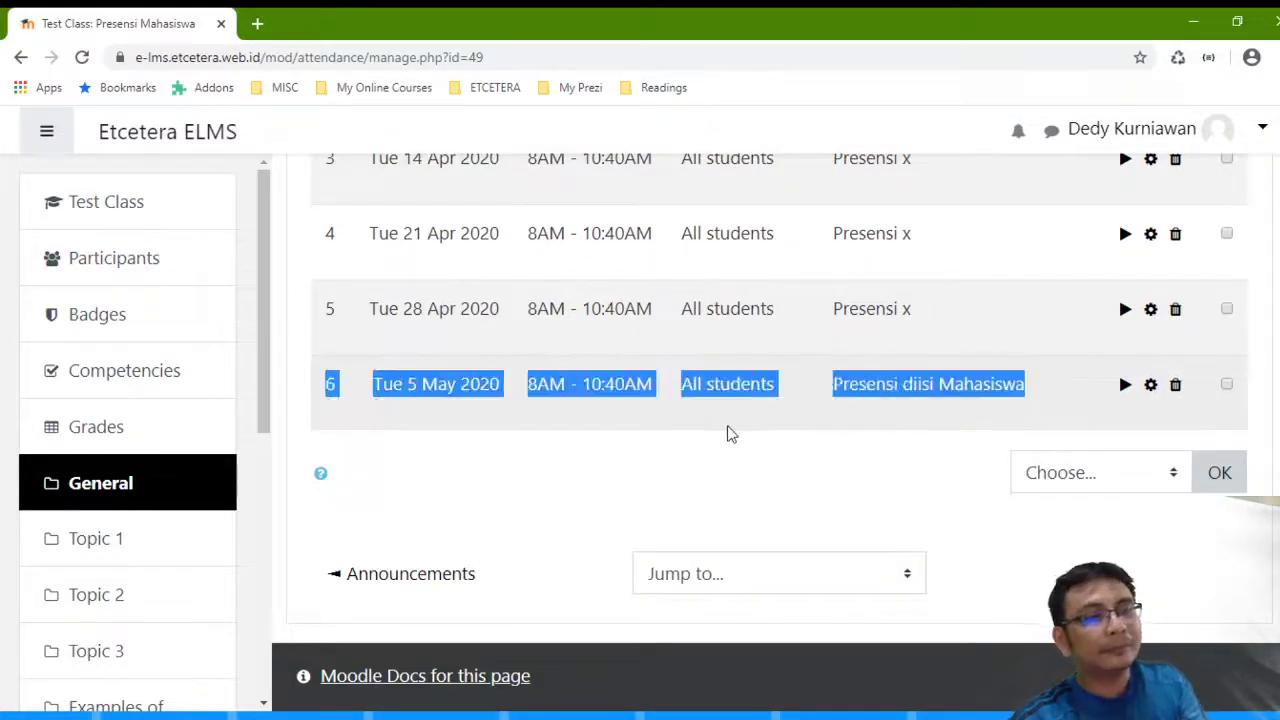
click(729, 434)
scroll(937, 413, up, 4)
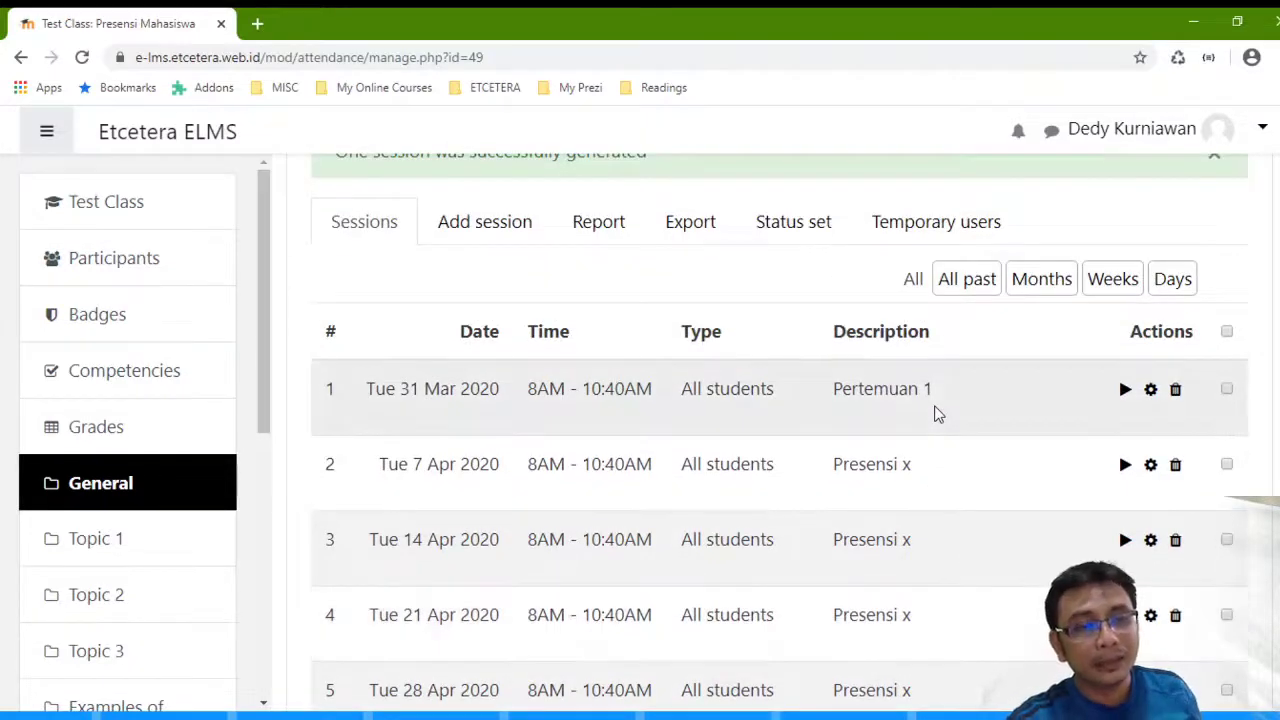
scroll(934, 414, down, 1)
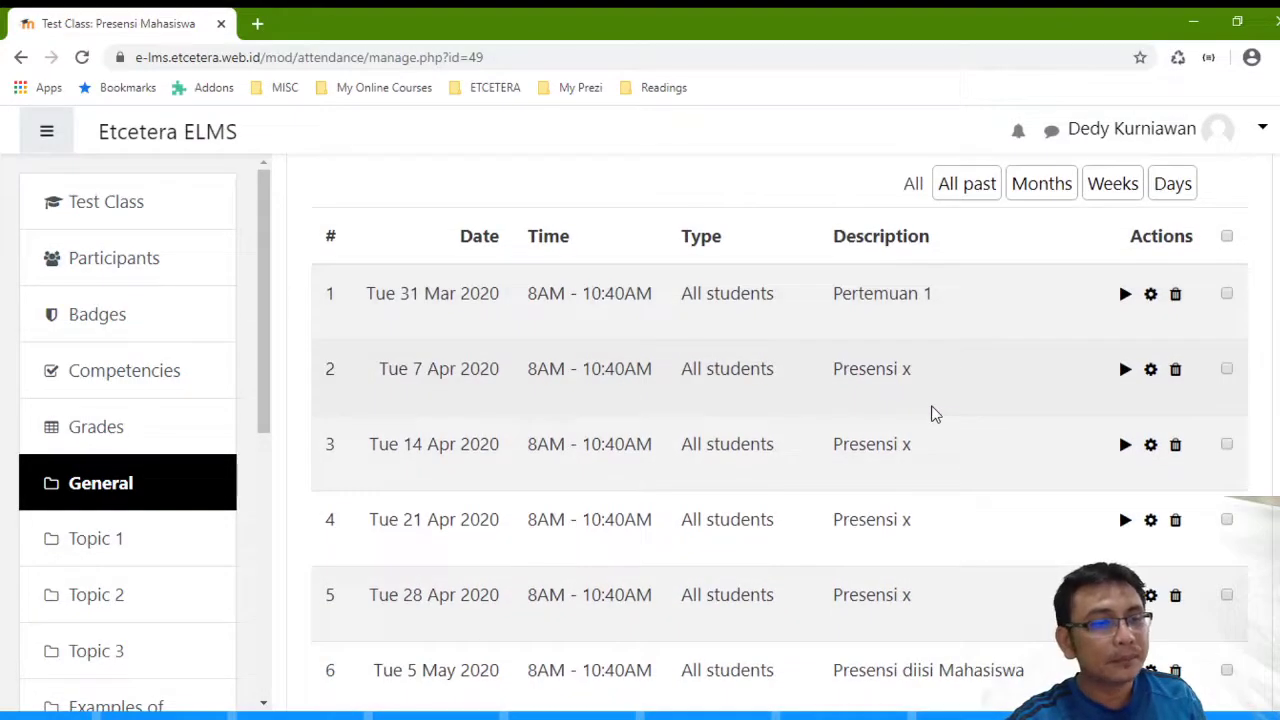
scroll(900, 405, down, 1)
scroll(737, 417, up, 3)
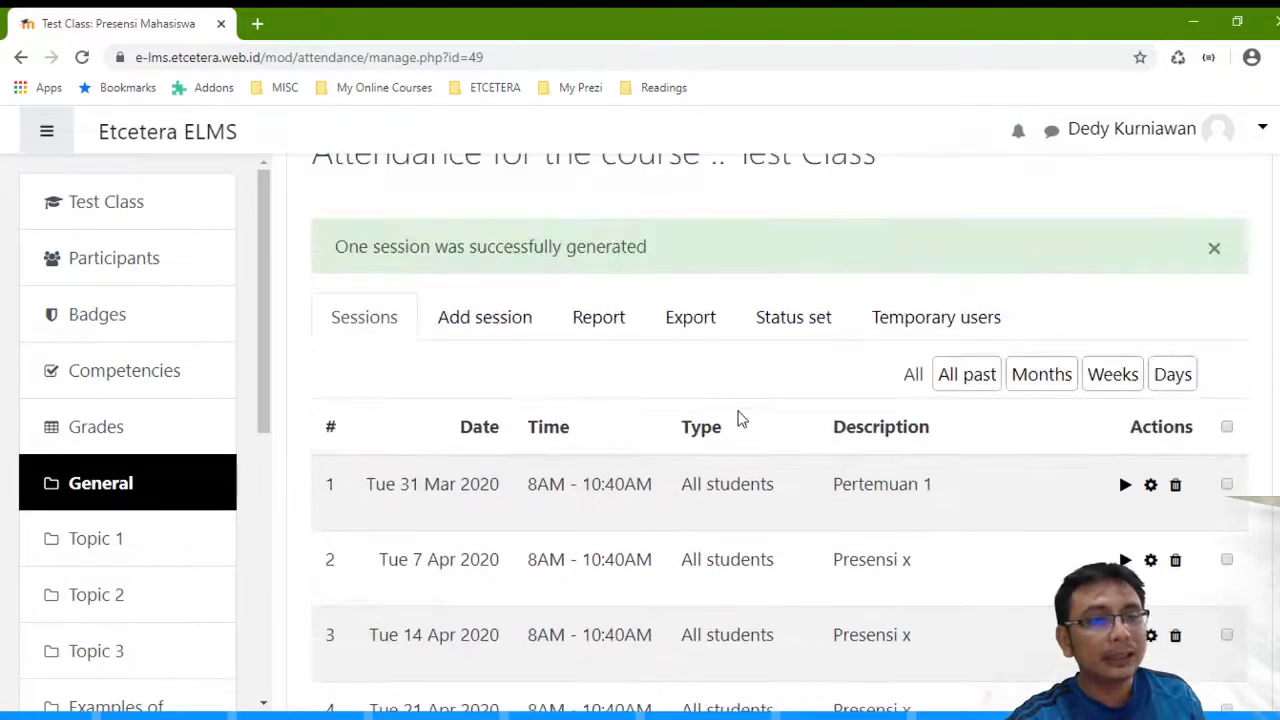
scroll(740, 418, up, 2)
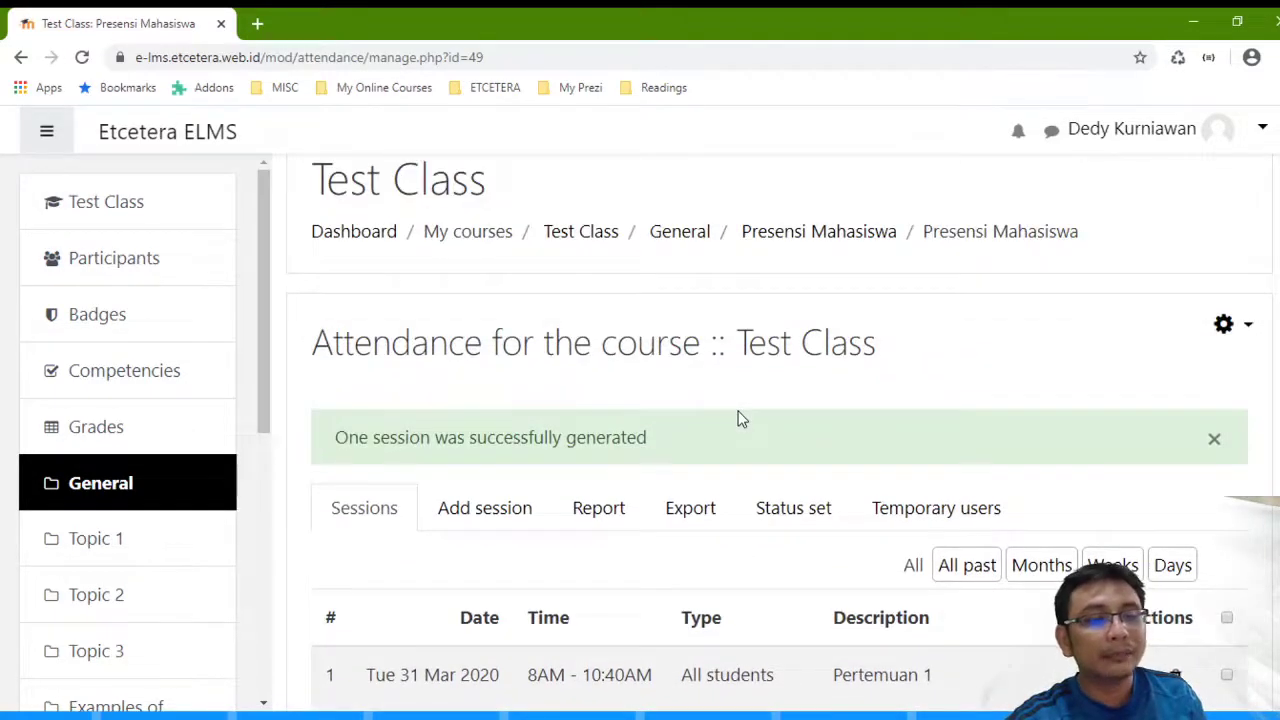
- Open the attendance status set and change the Present status to acronym H and description "Hadir"
scroll(737, 420, down, 3)
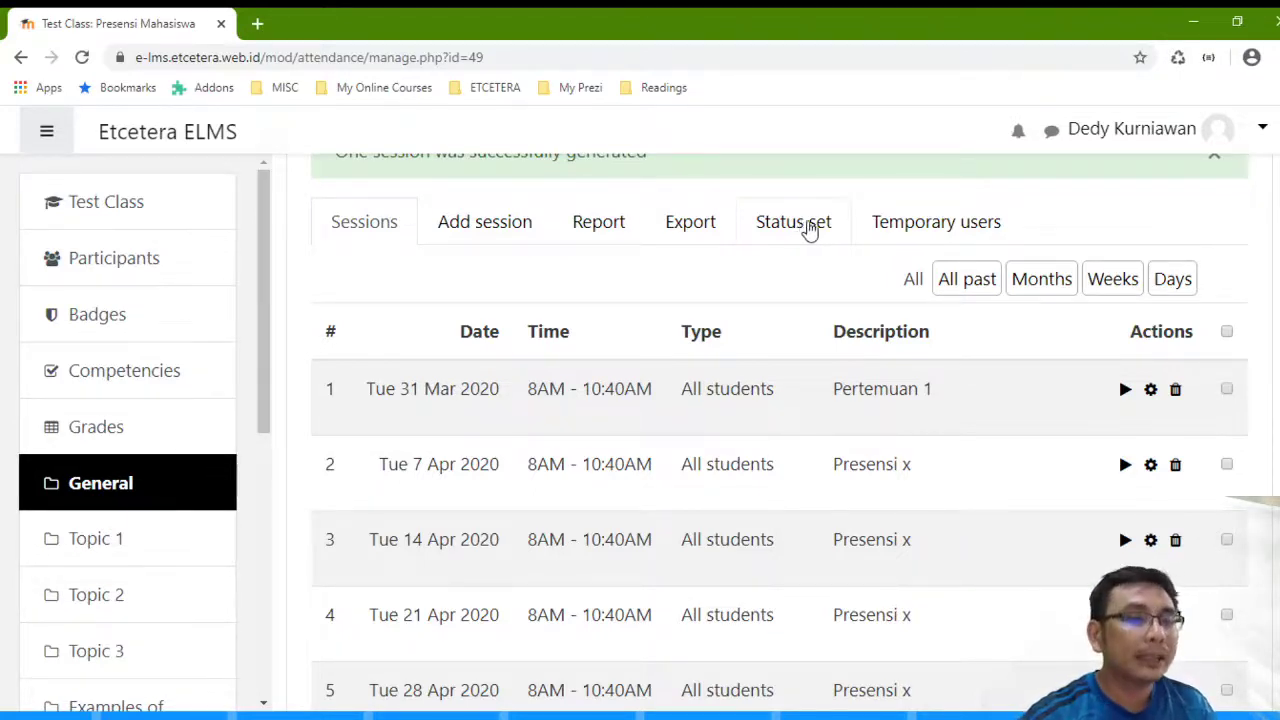
scroll(810, 228, down, 3)
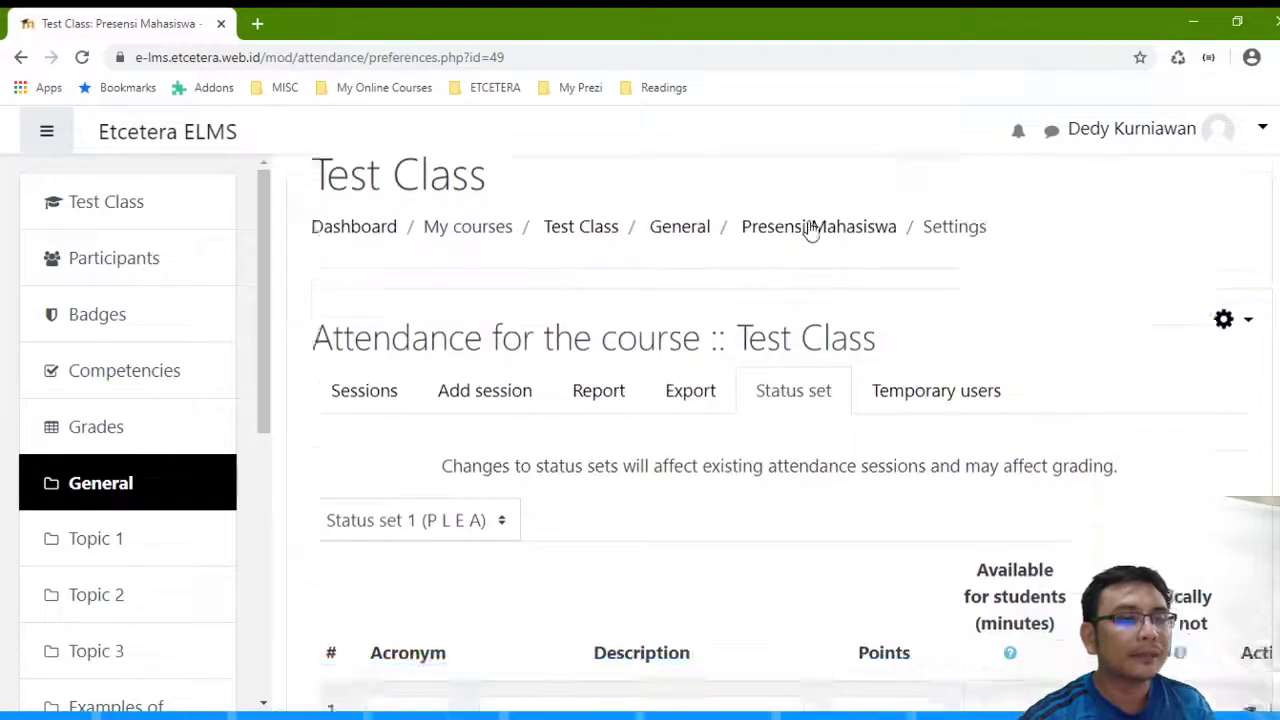
scroll(498, 420, down, 1)
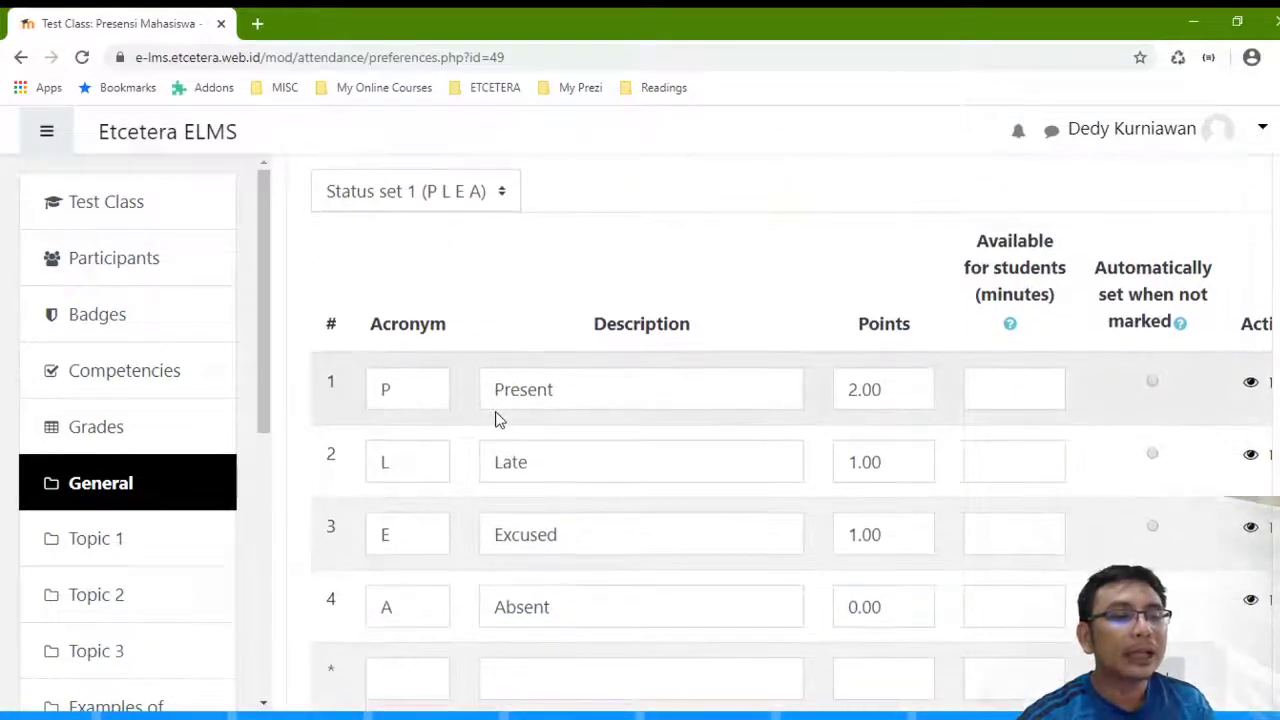
scroll(465, 378, down, 1)
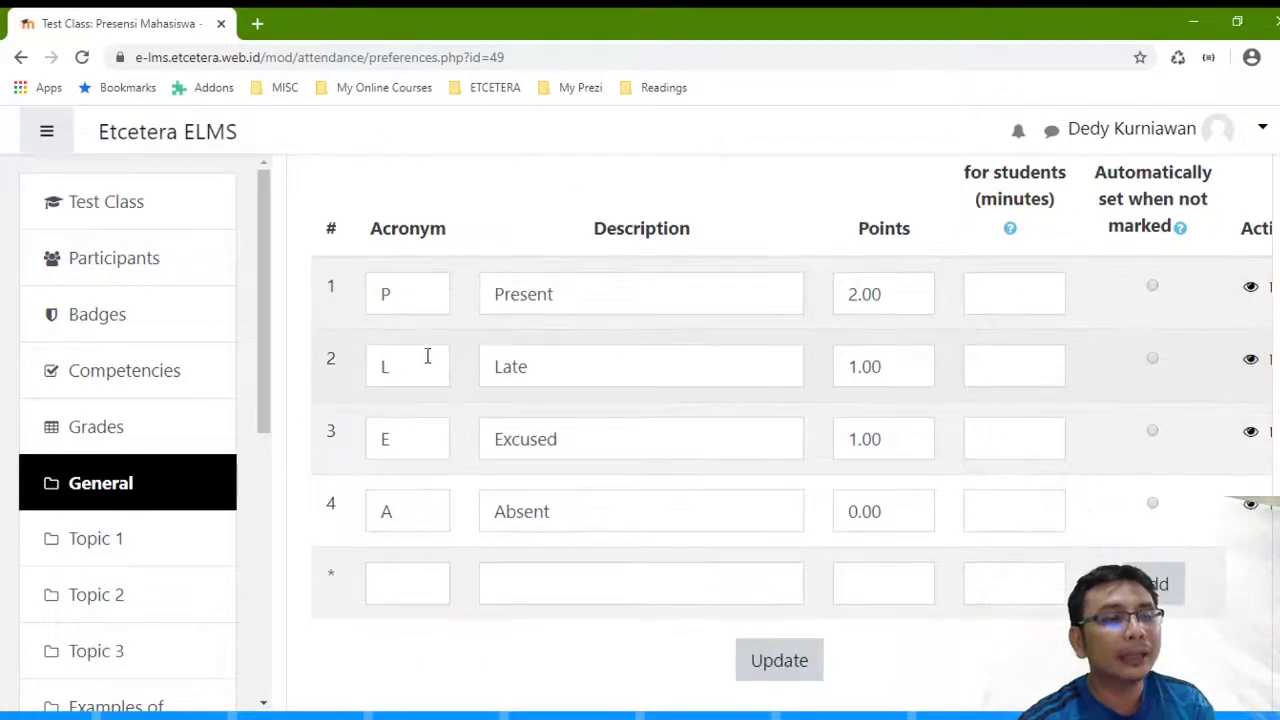
double_click(419, 290)
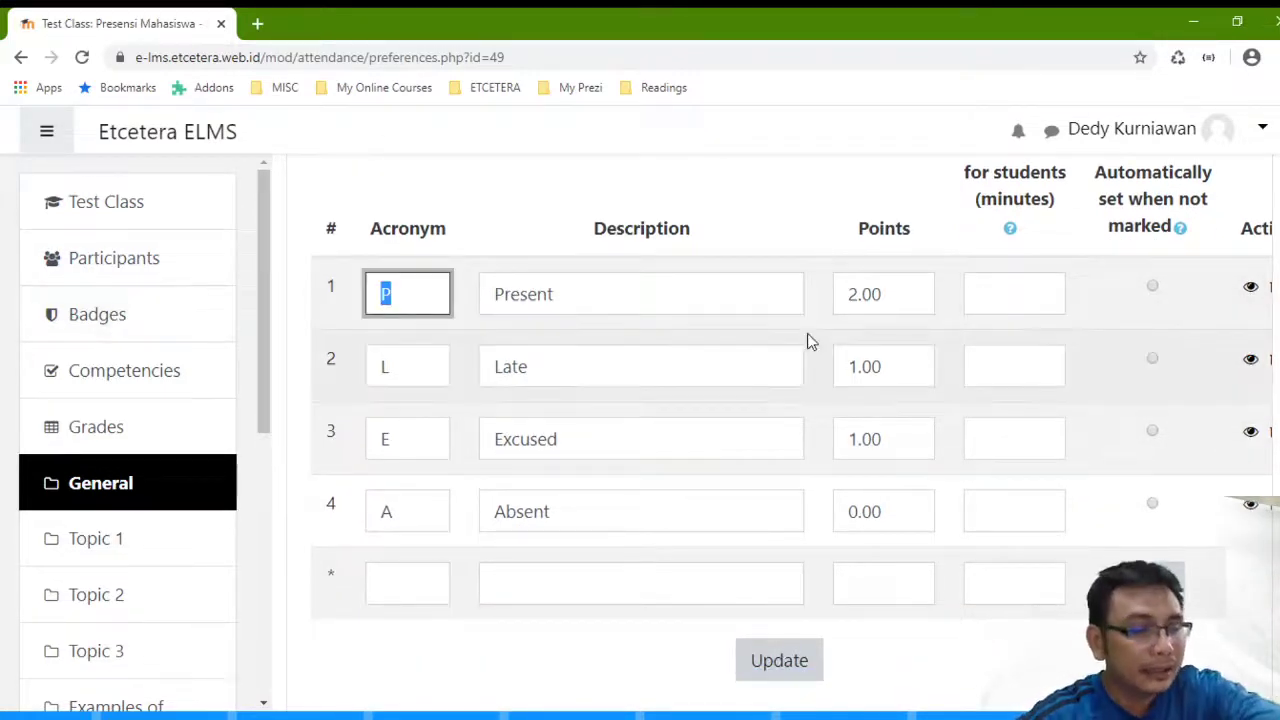
key(Tab)
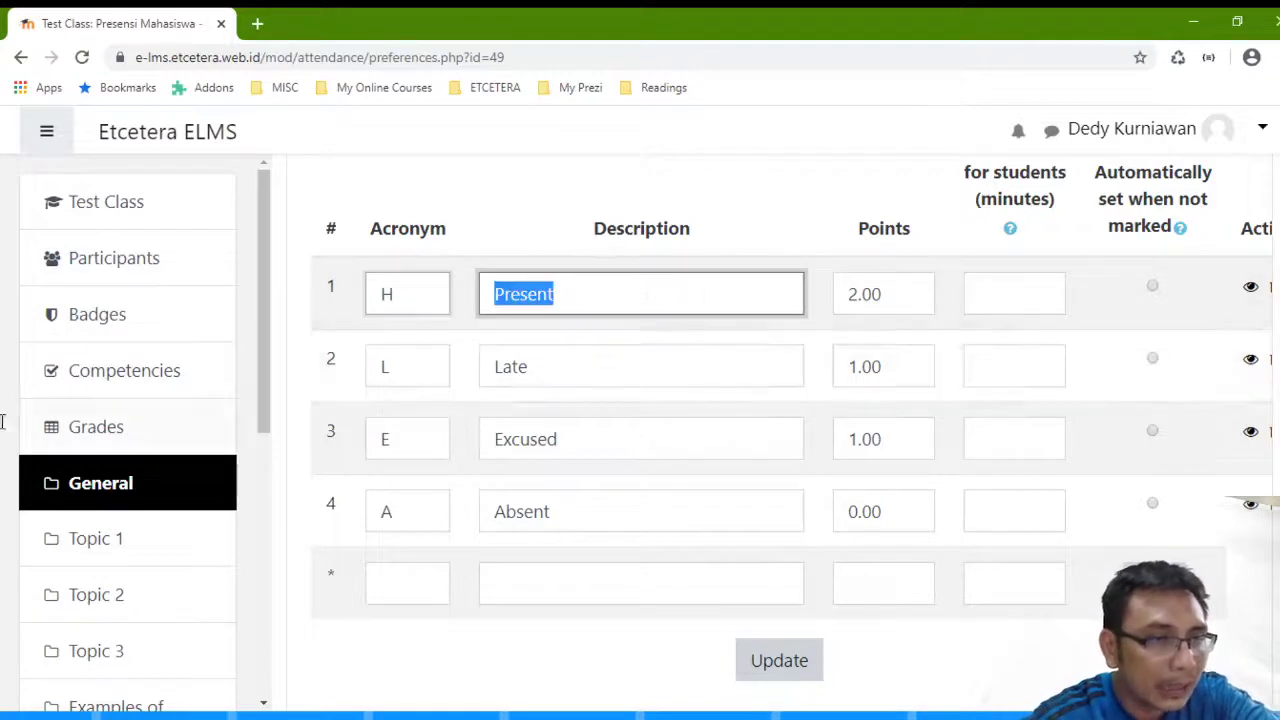
text(Hadir)
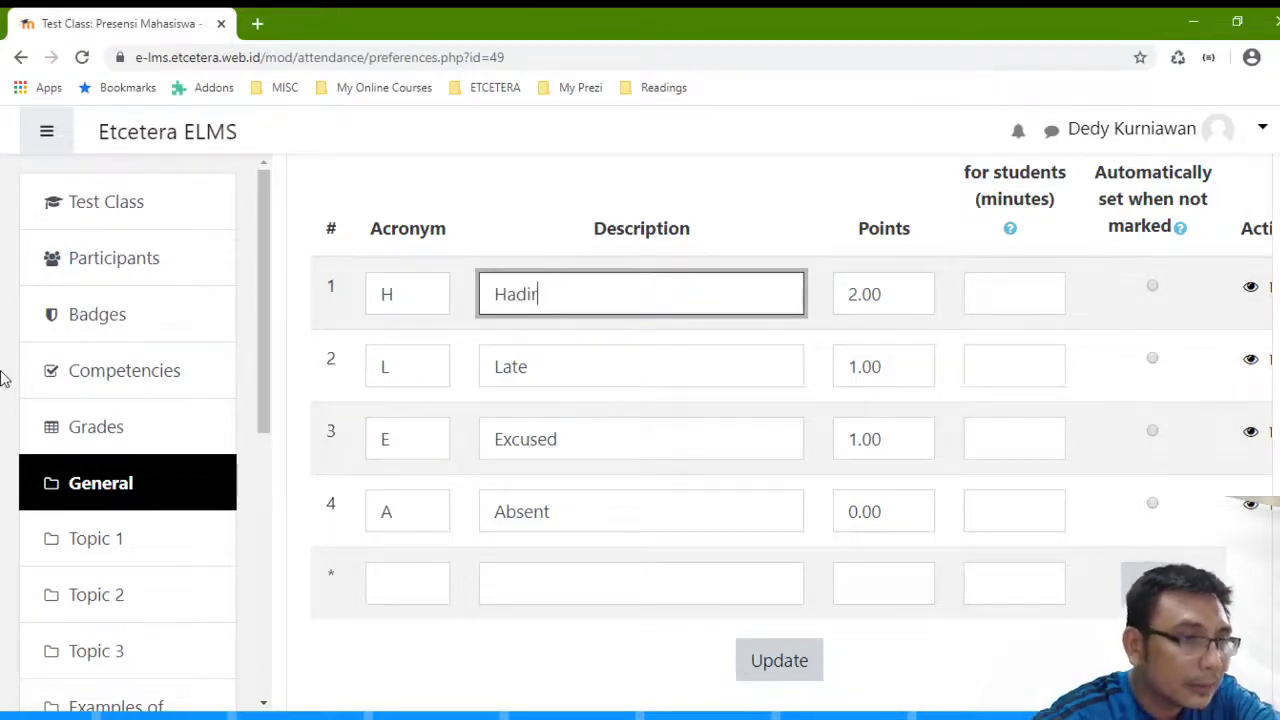
- Change the Late status to acronym T and description "Terlambat"
double_click(400, 367)
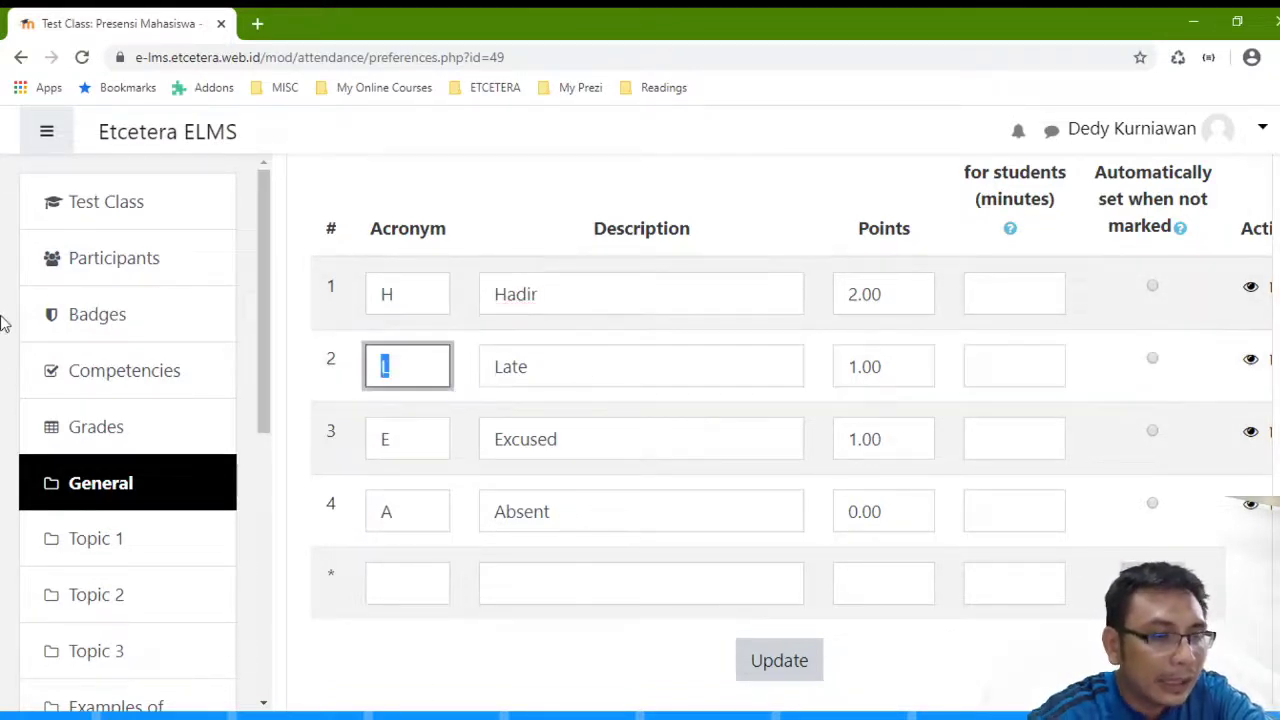
text(T)
key(Tab)
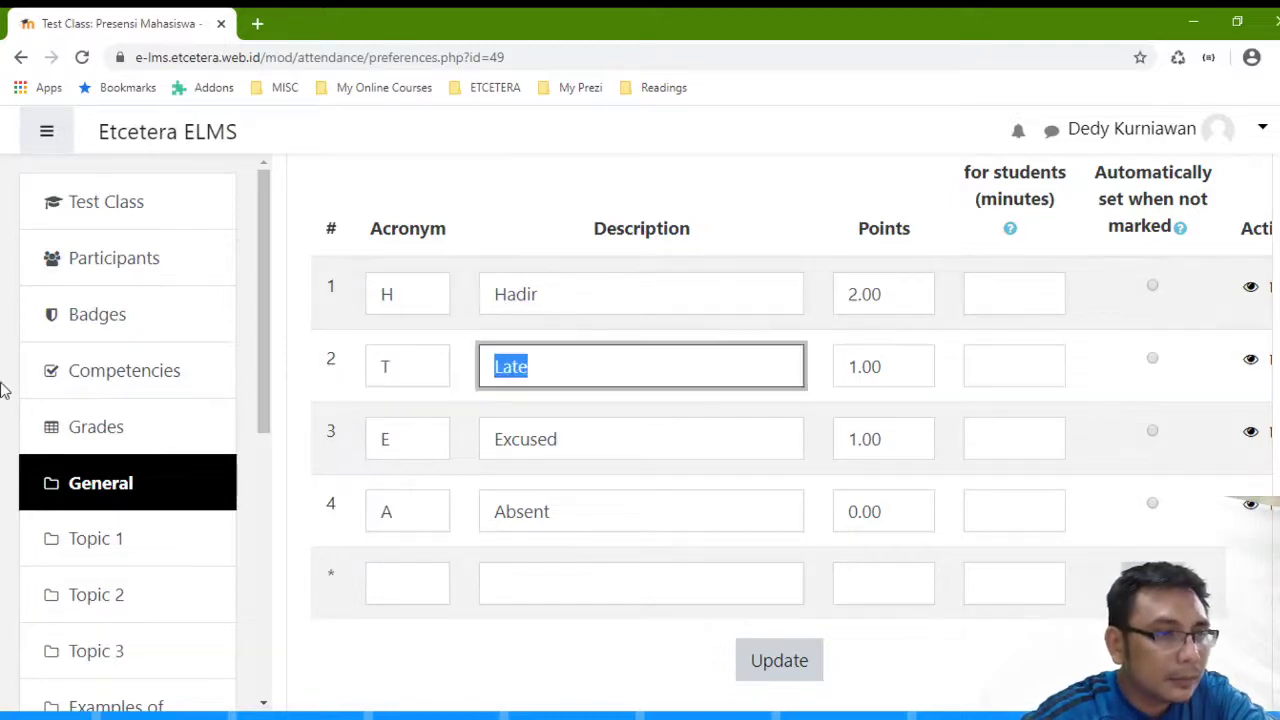
text(erlamb)
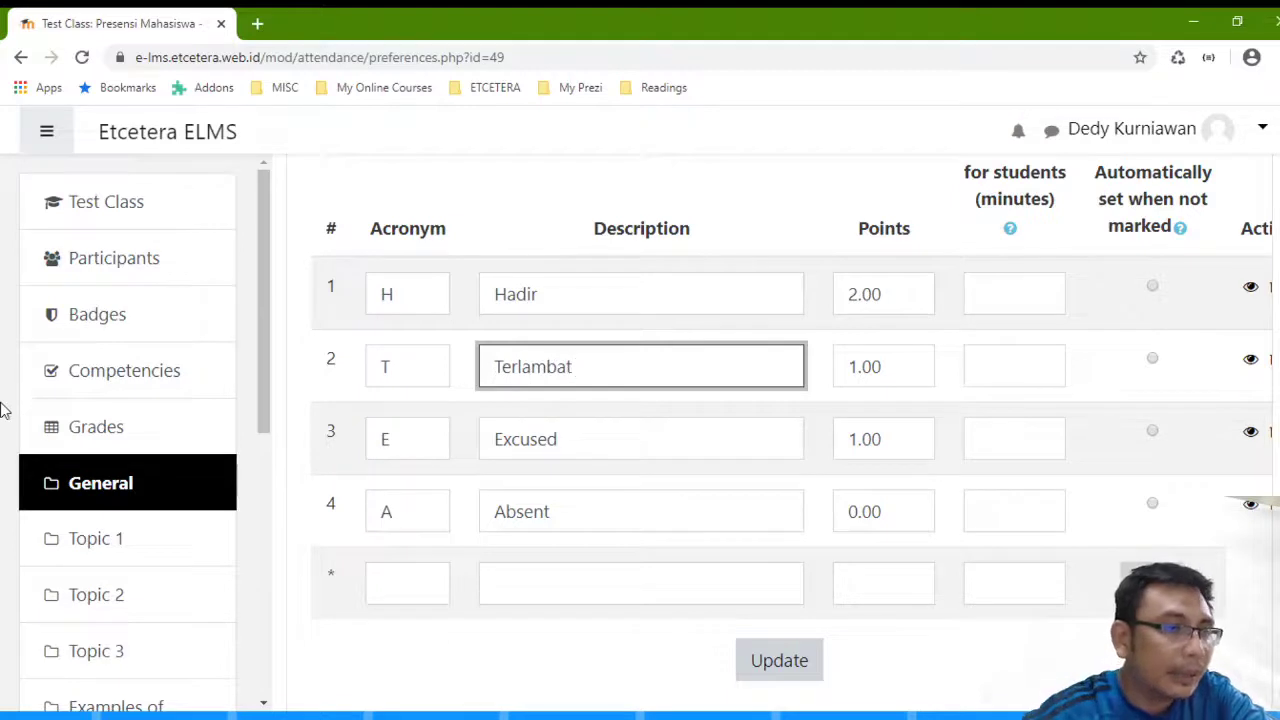
- Change the Excused status to acronym I and description "Izin", and the Absent status's description to "Absen"
double_click(428, 443)
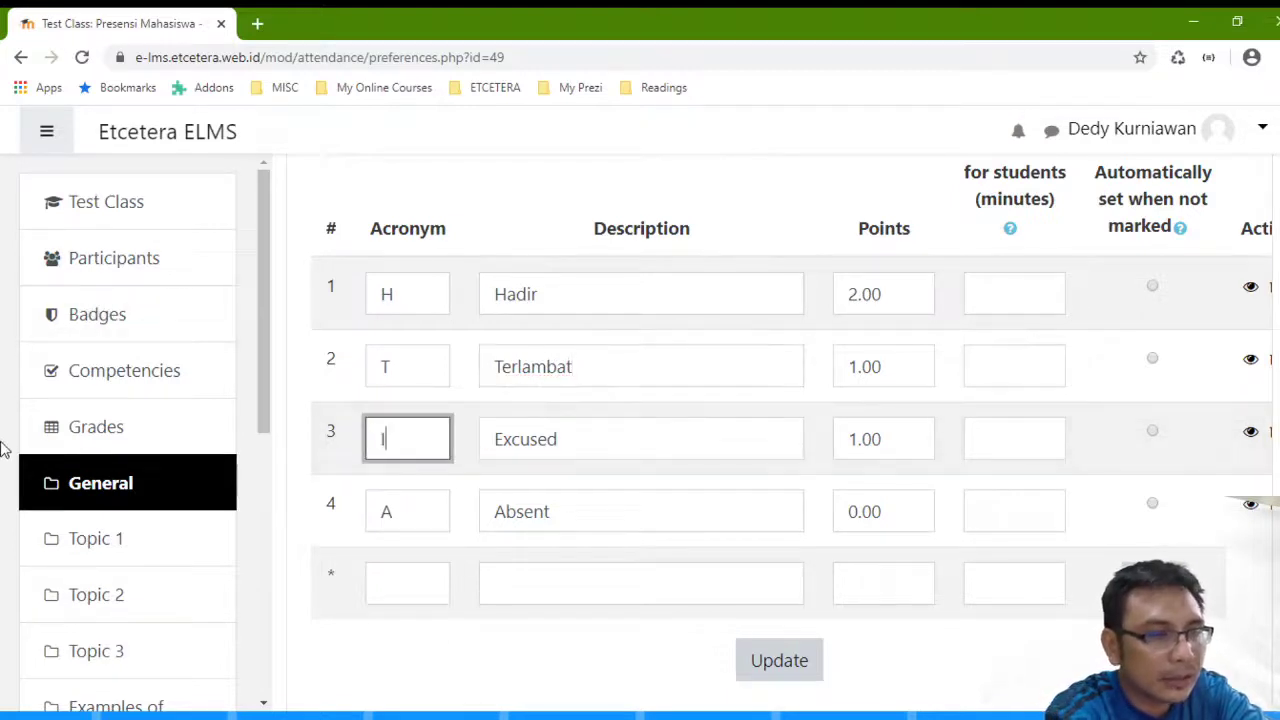
key(Tab)
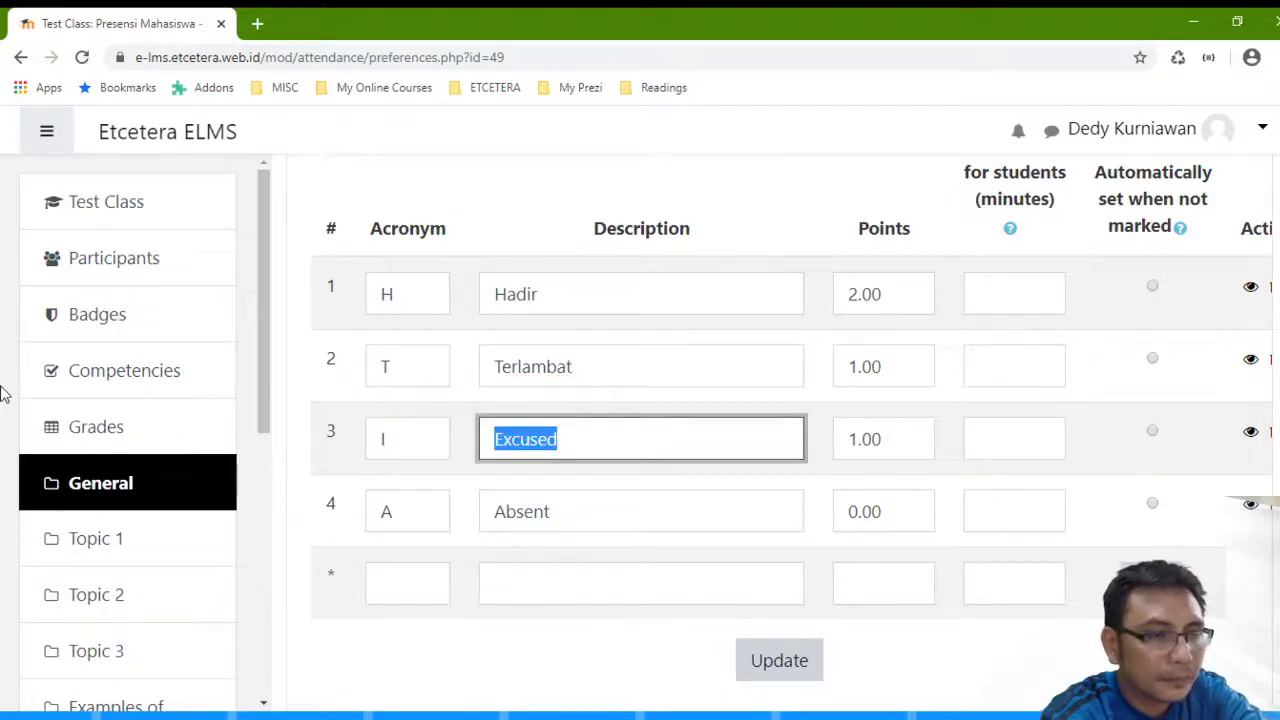
text(Izin)
click(442, 517)
click(643, 524)
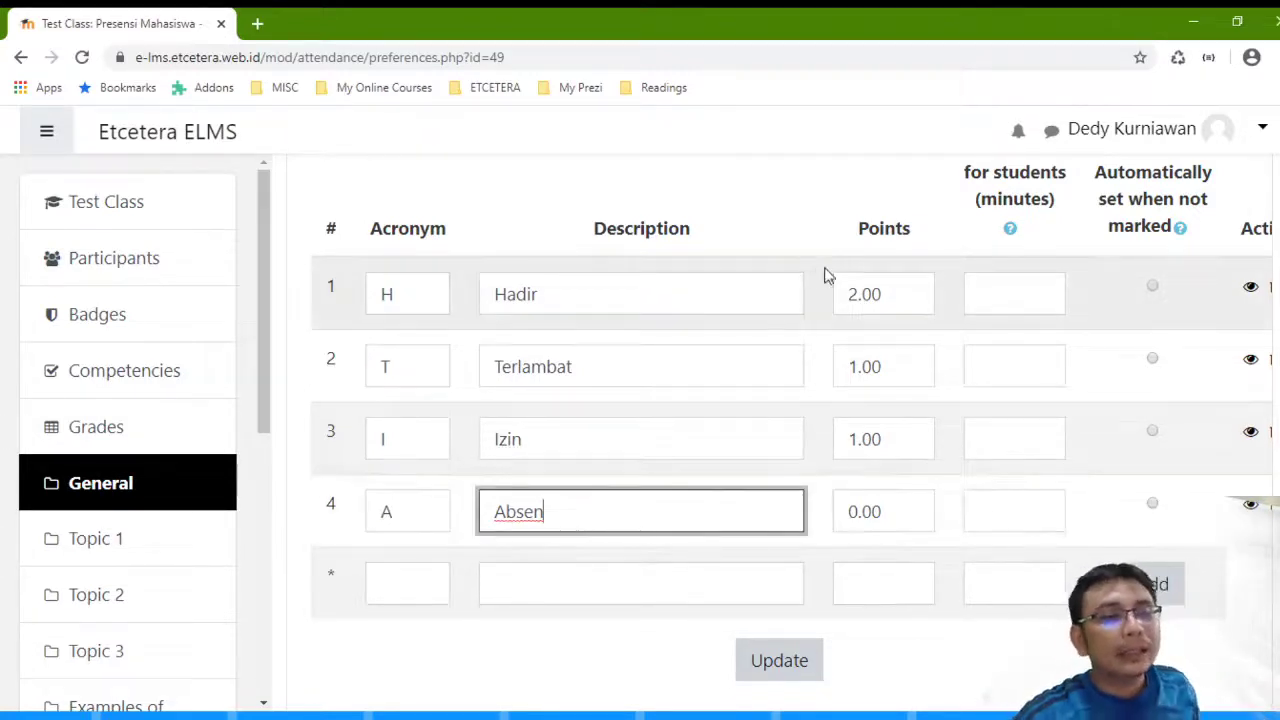
- Examine the points assigned to the Hadir, Terlambat, Izin and Absen statuses
click(895, 298)
click(903, 366)
click(908, 430)
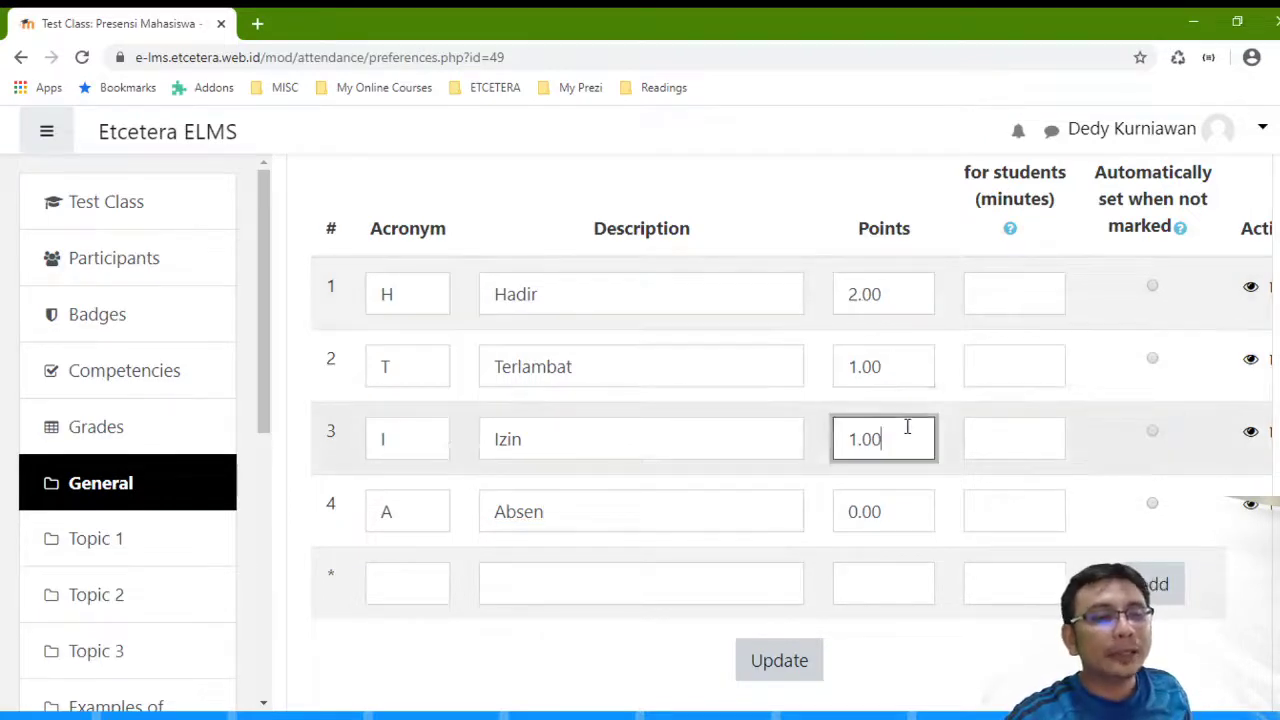
click(908, 512)
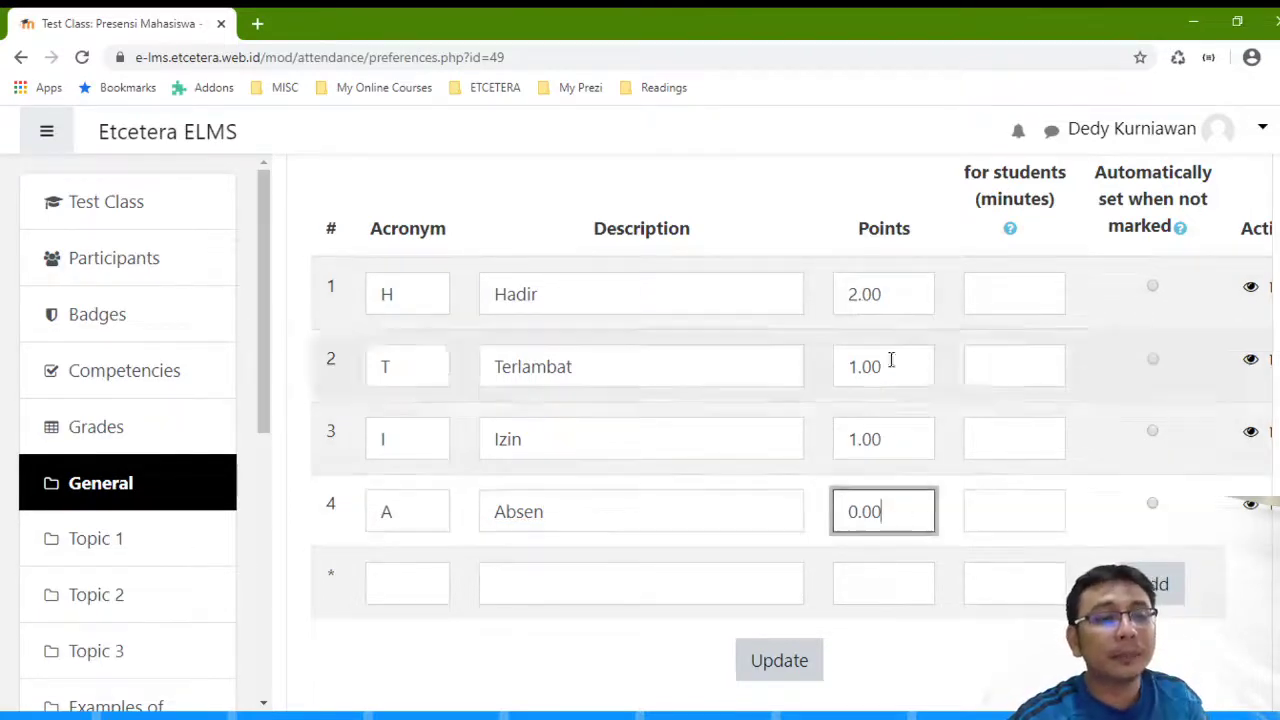
click(890, 296)
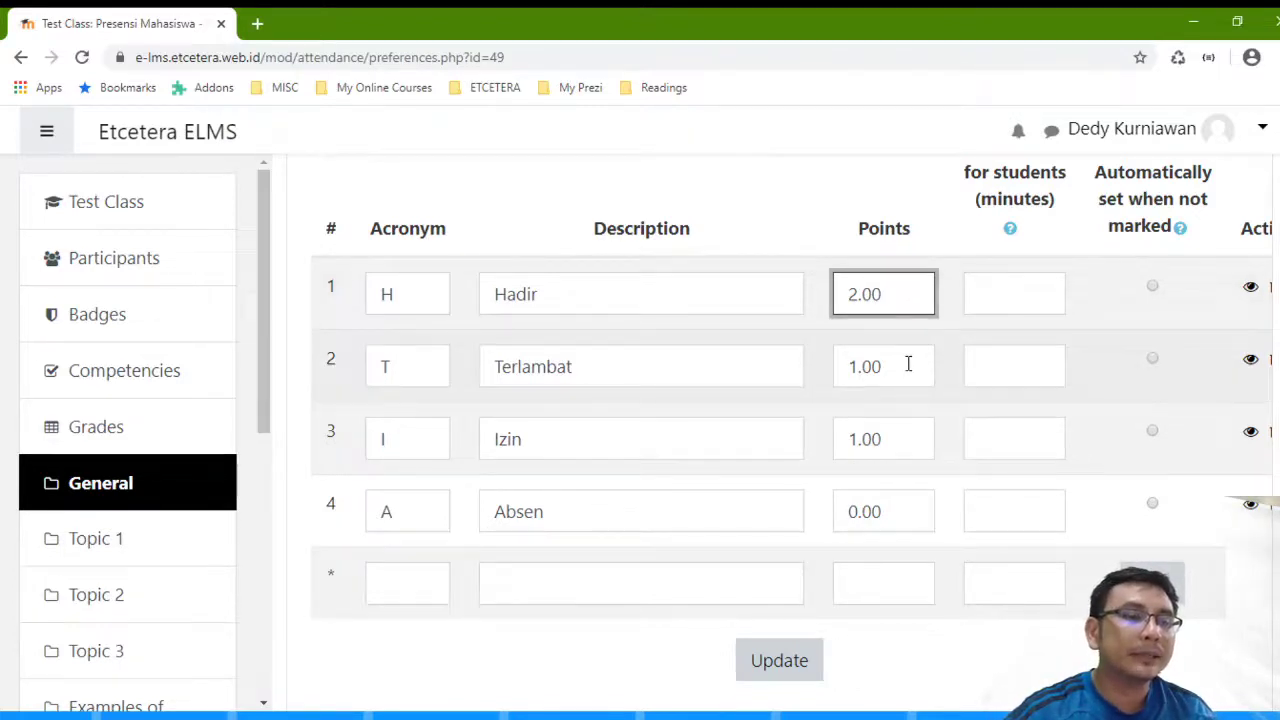
drag(903, 431, 810, 443)
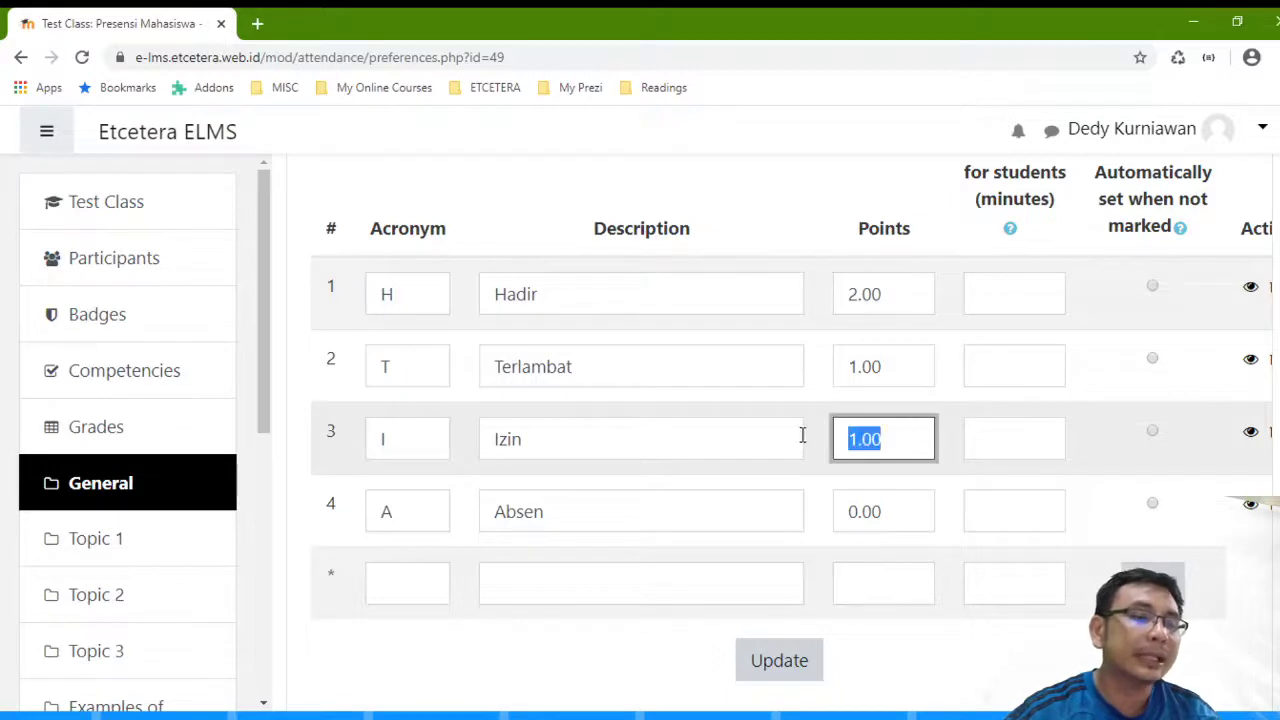
click(911, 442)
drag(909, 440, 764, 442)
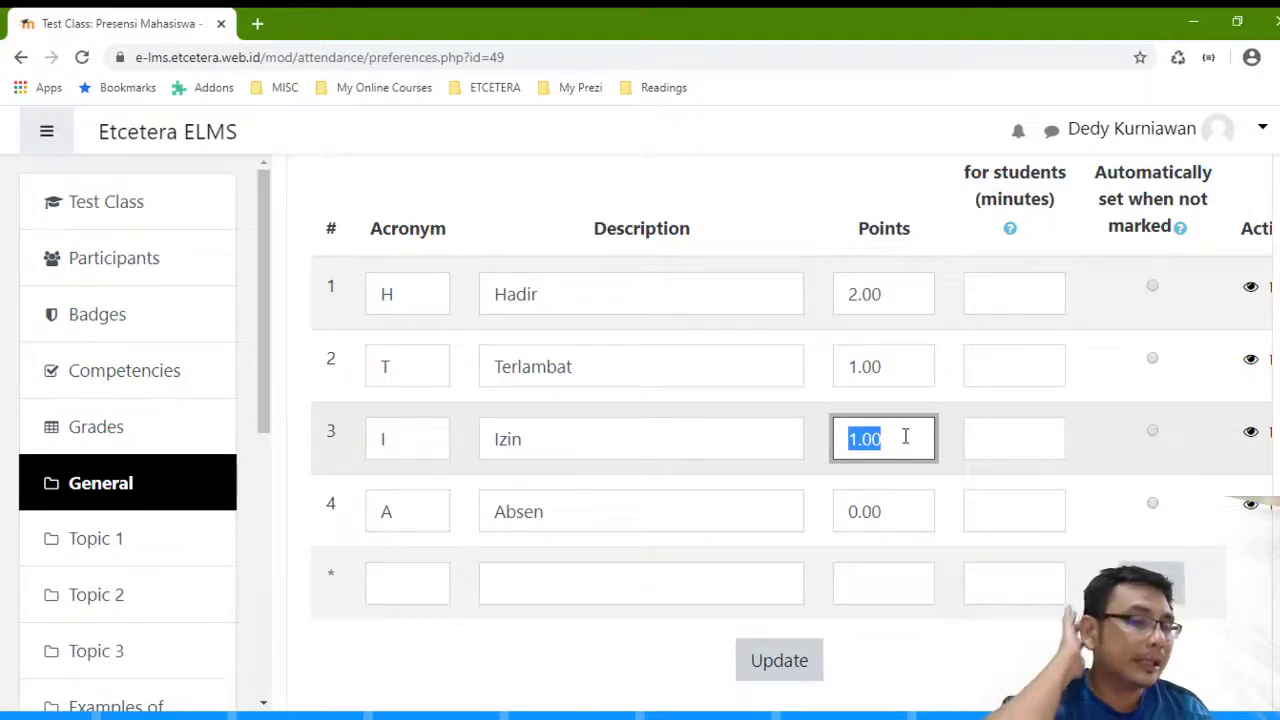
click(908, 514)
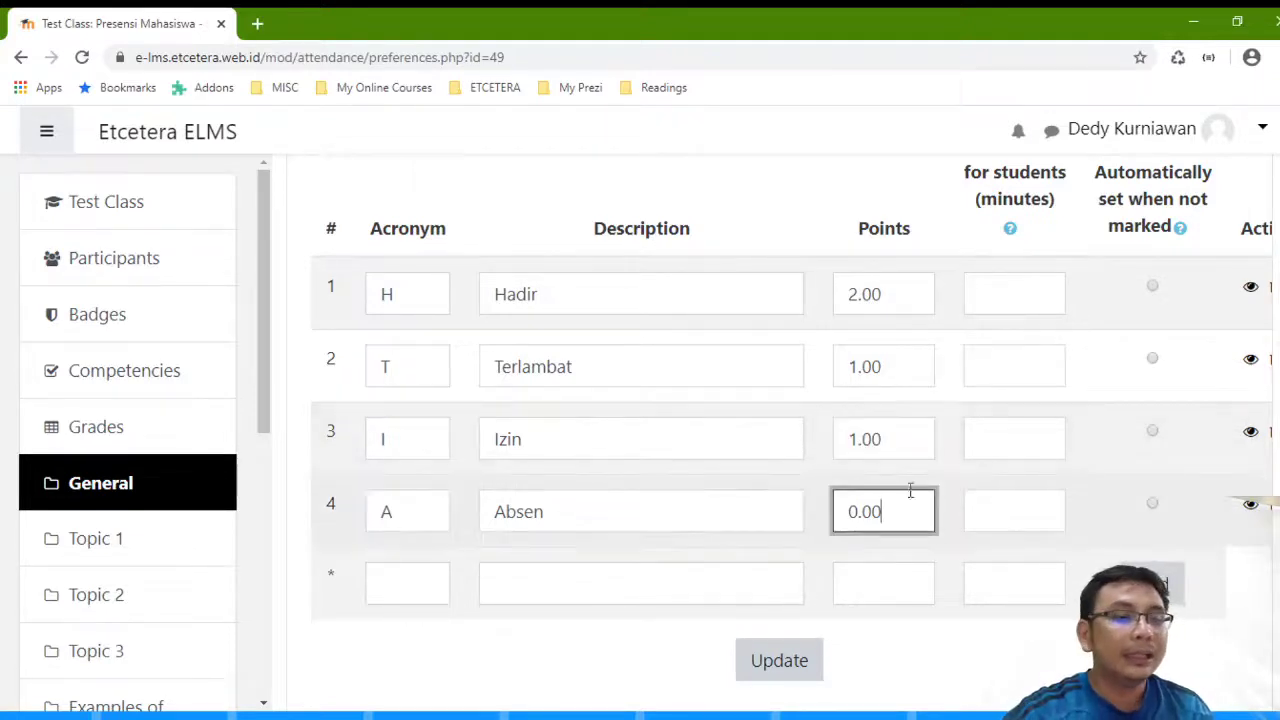
click(899, 289)
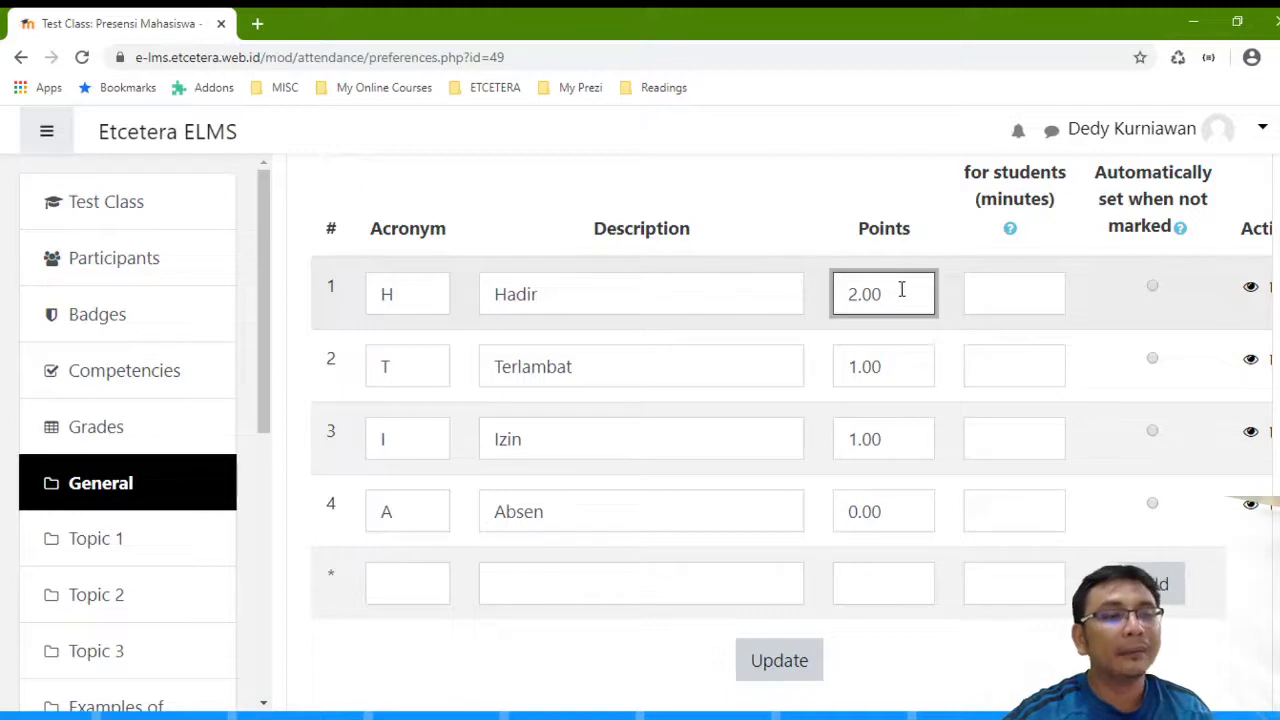
drag(900, 289, 799, 284)
click(893, 364)
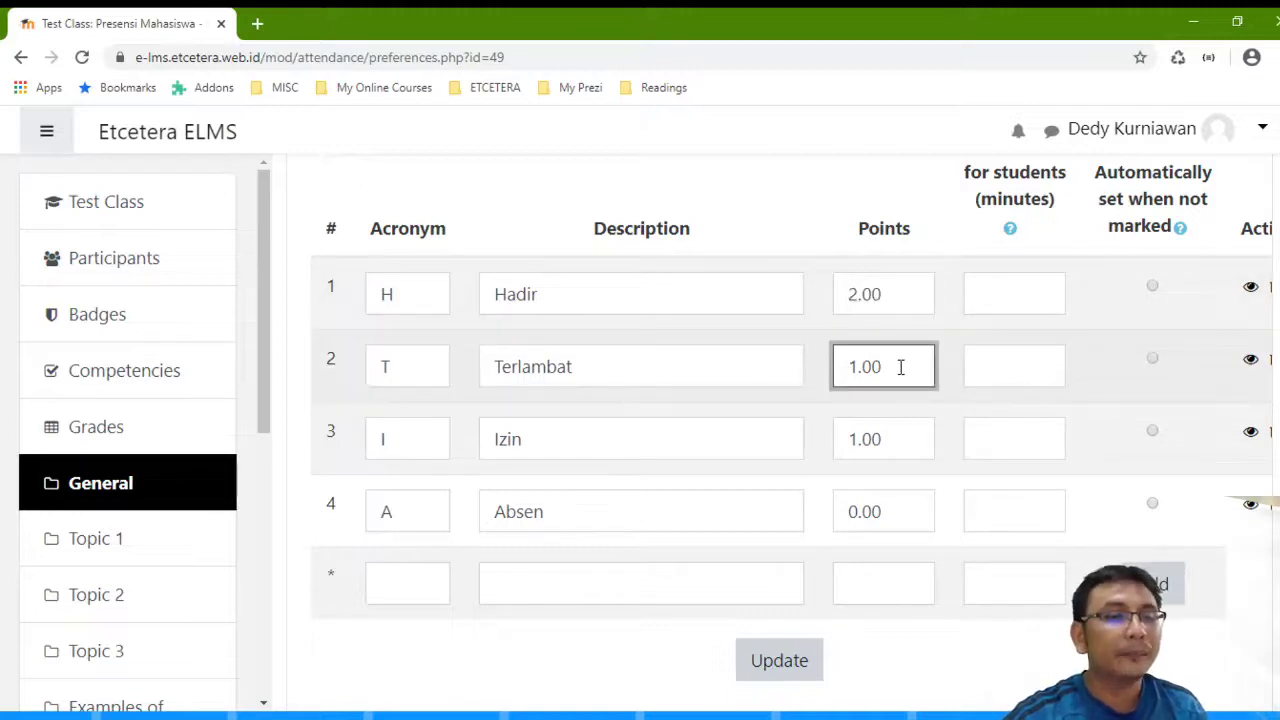
- Make the Hadir status available to students for 30 minutes and the Terlambat status for 60 minutes
click(896, 291)
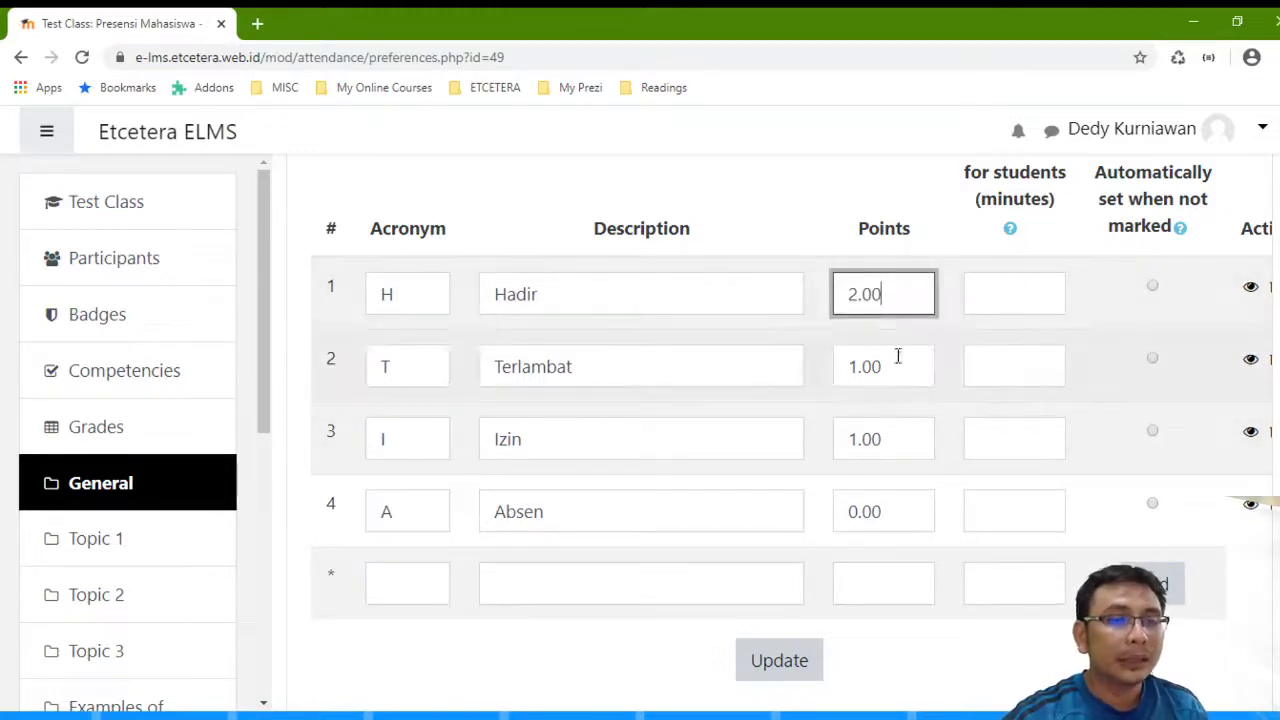
click(1001, 295)
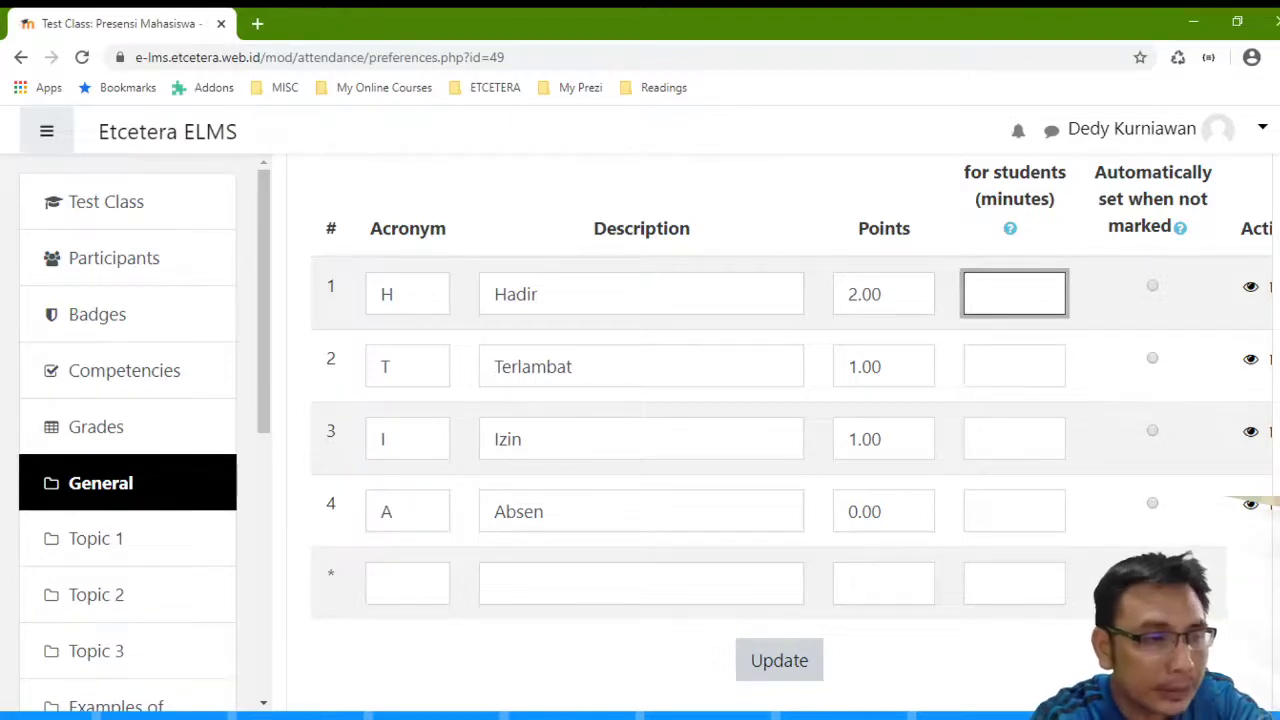
text(30)
click(988, 369)
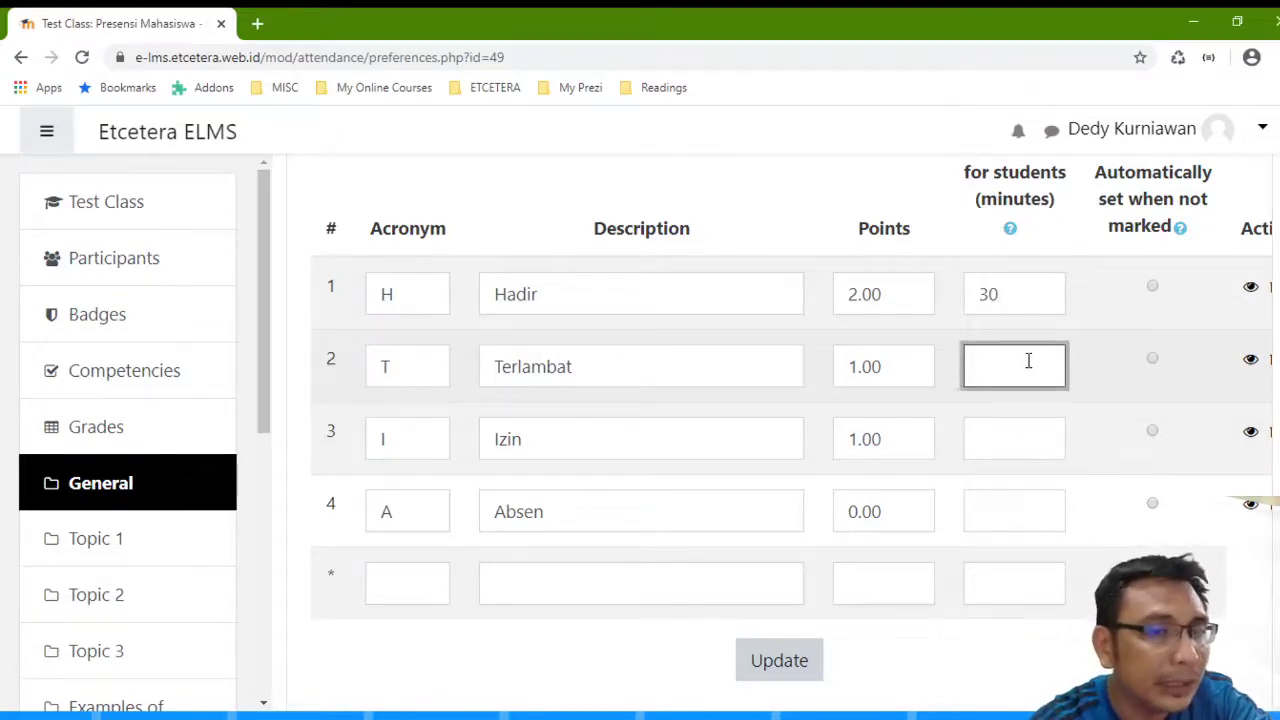
text(60)
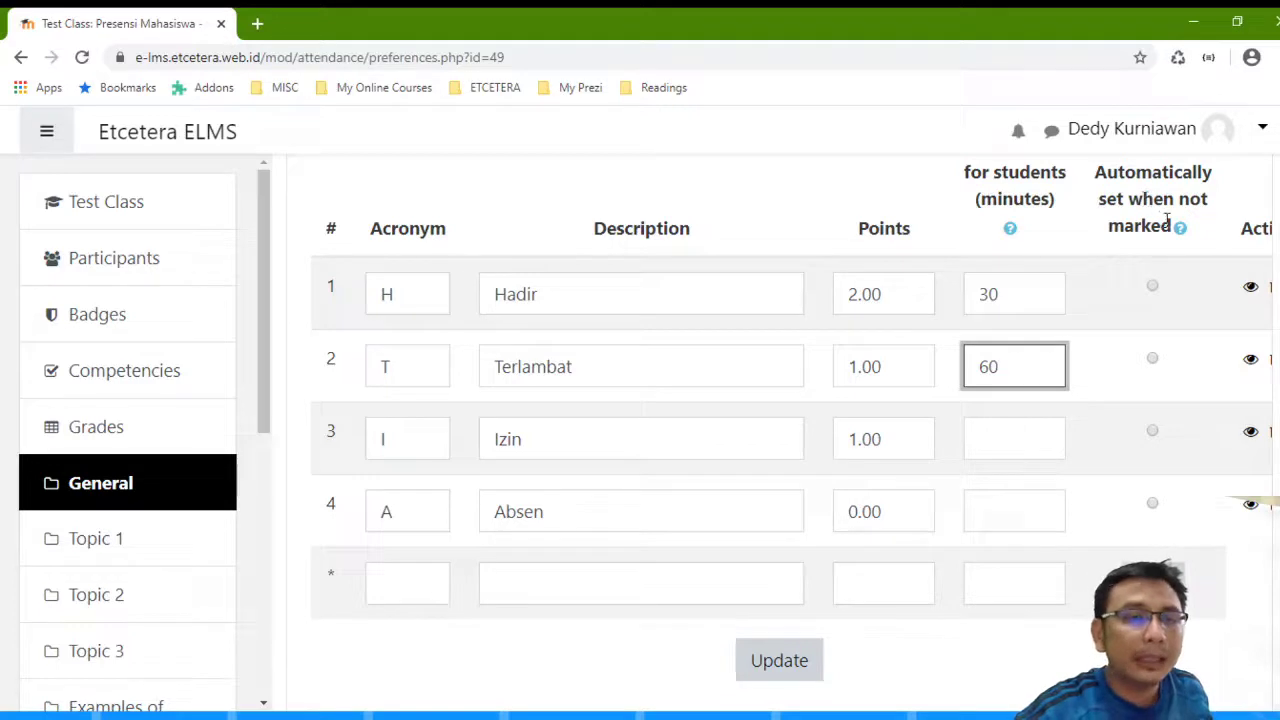
- Make Absen the status assigned automatically when attendance is not marked, and update the status set
click(1153, 504)
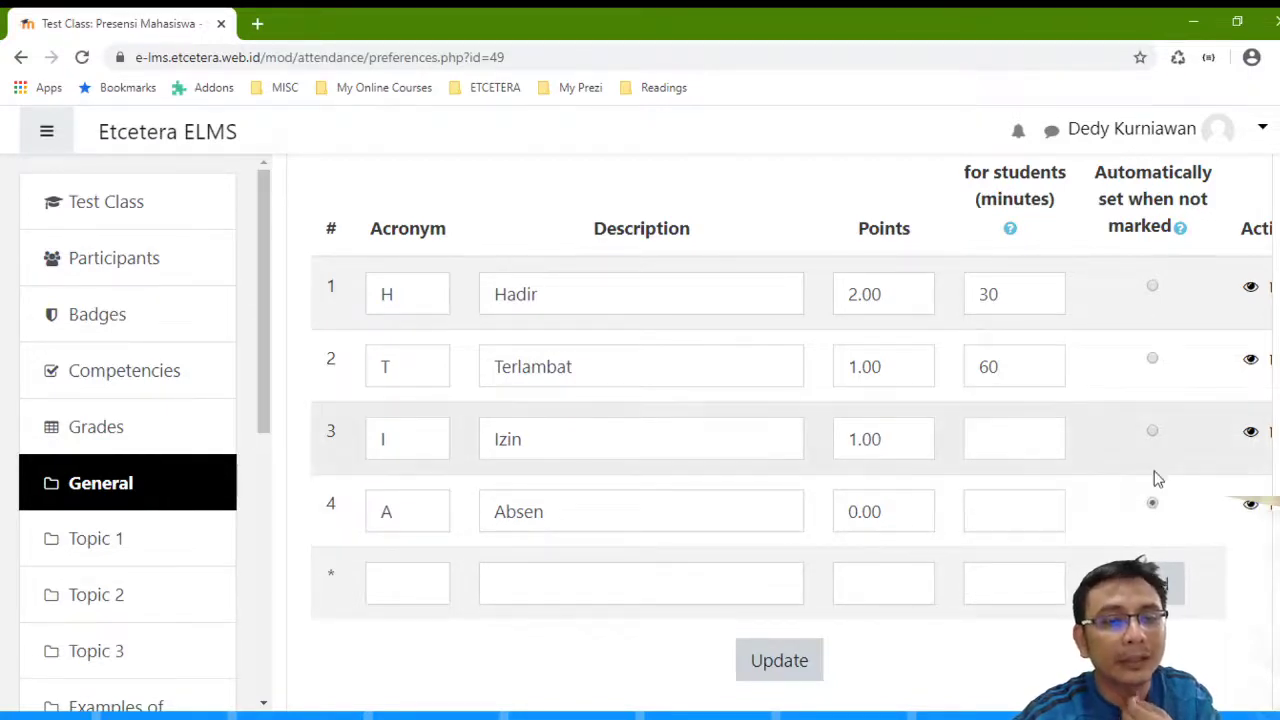
scroll(1000, 510, down, 2)
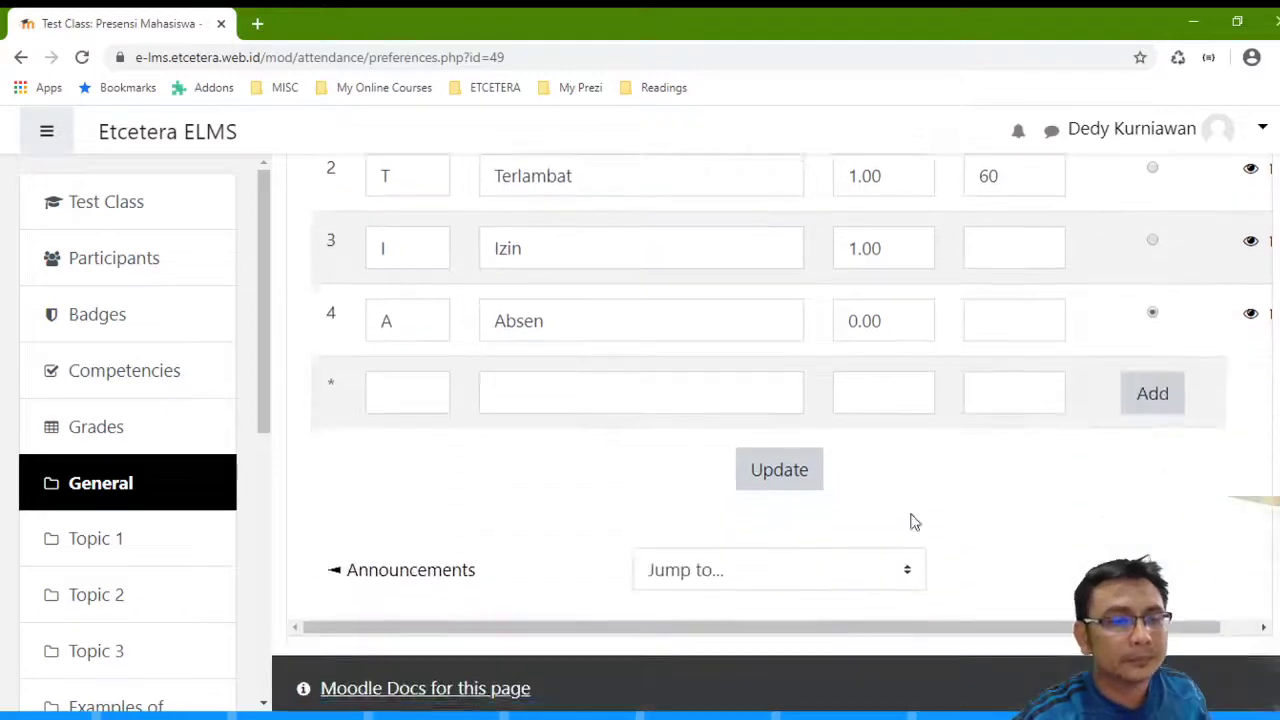
click(796, 479)
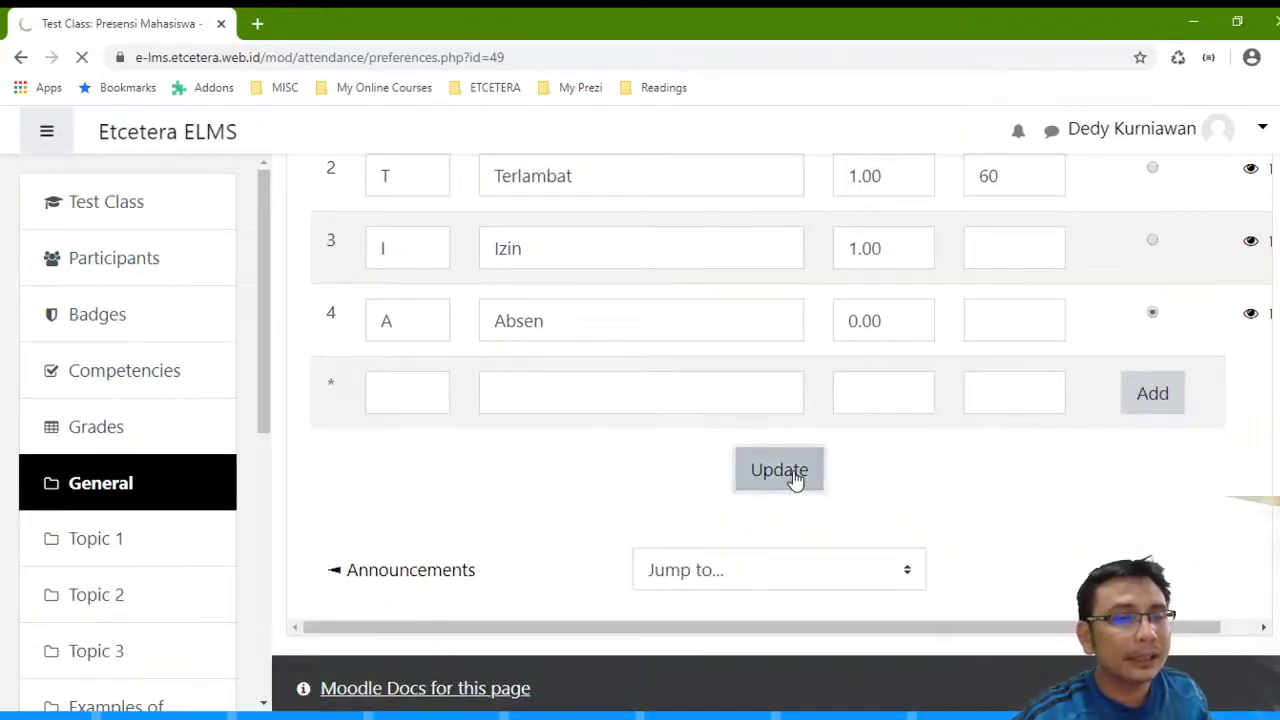
scroll(794, 477, down, 4)
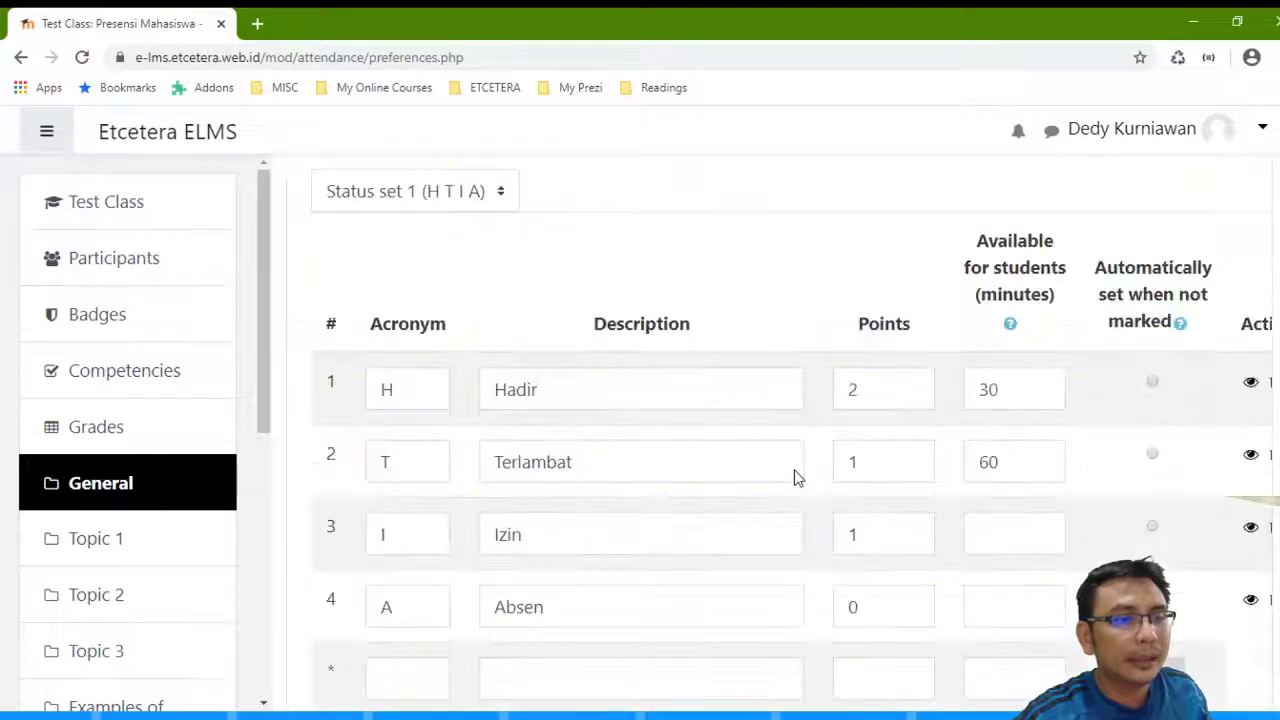
scroll(686, 463, down, 2)
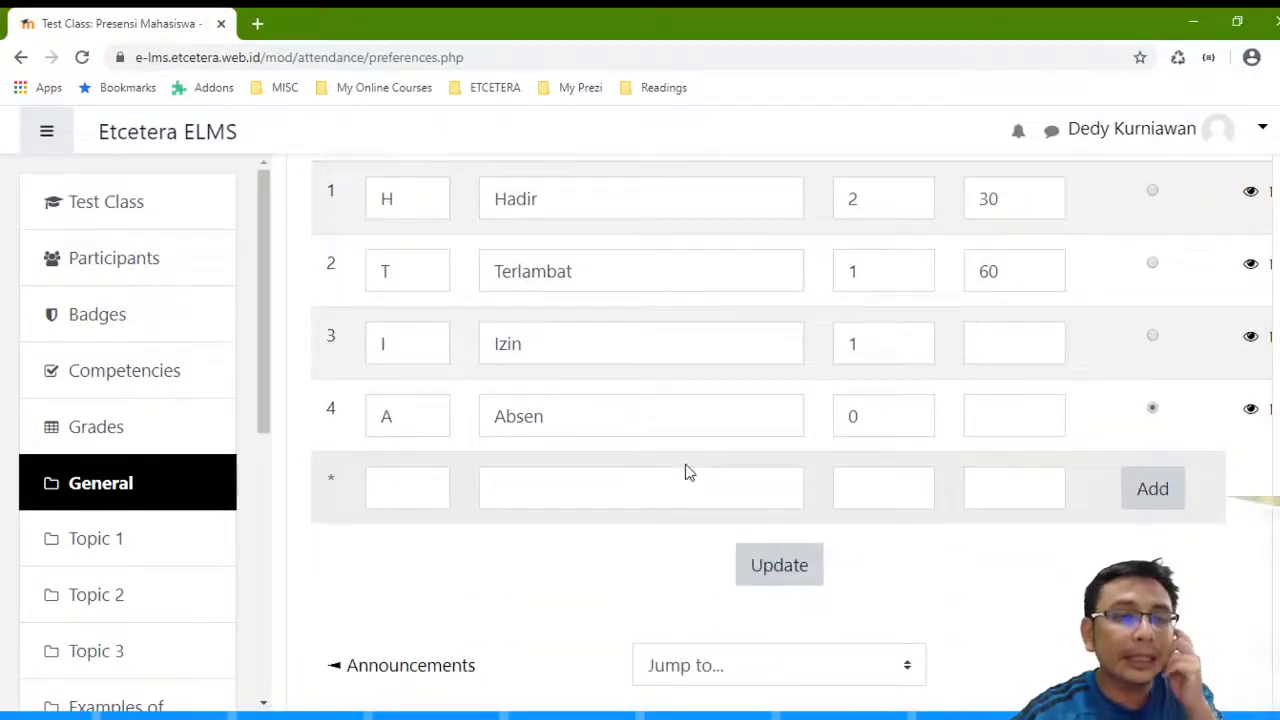
scroll(306, 309, up, 2)
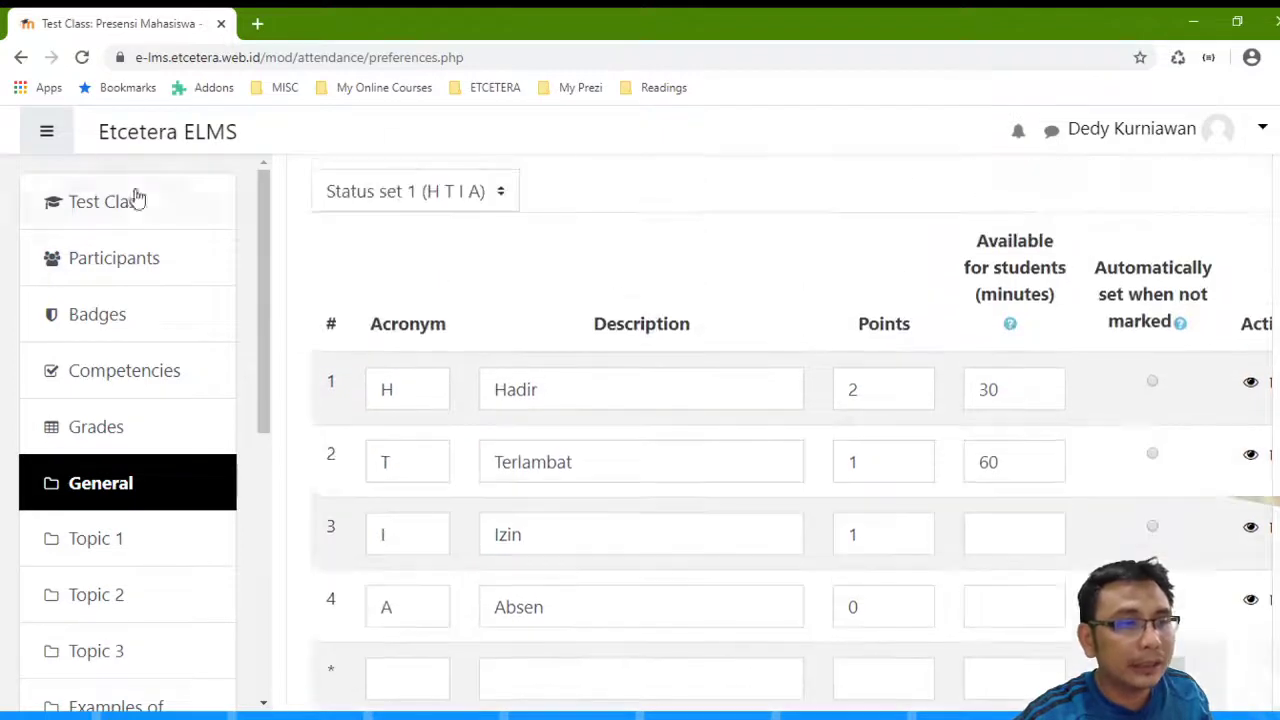
- Delete the Terlambat status from the status set, confirm the deletion and update the set
click(40, 145)
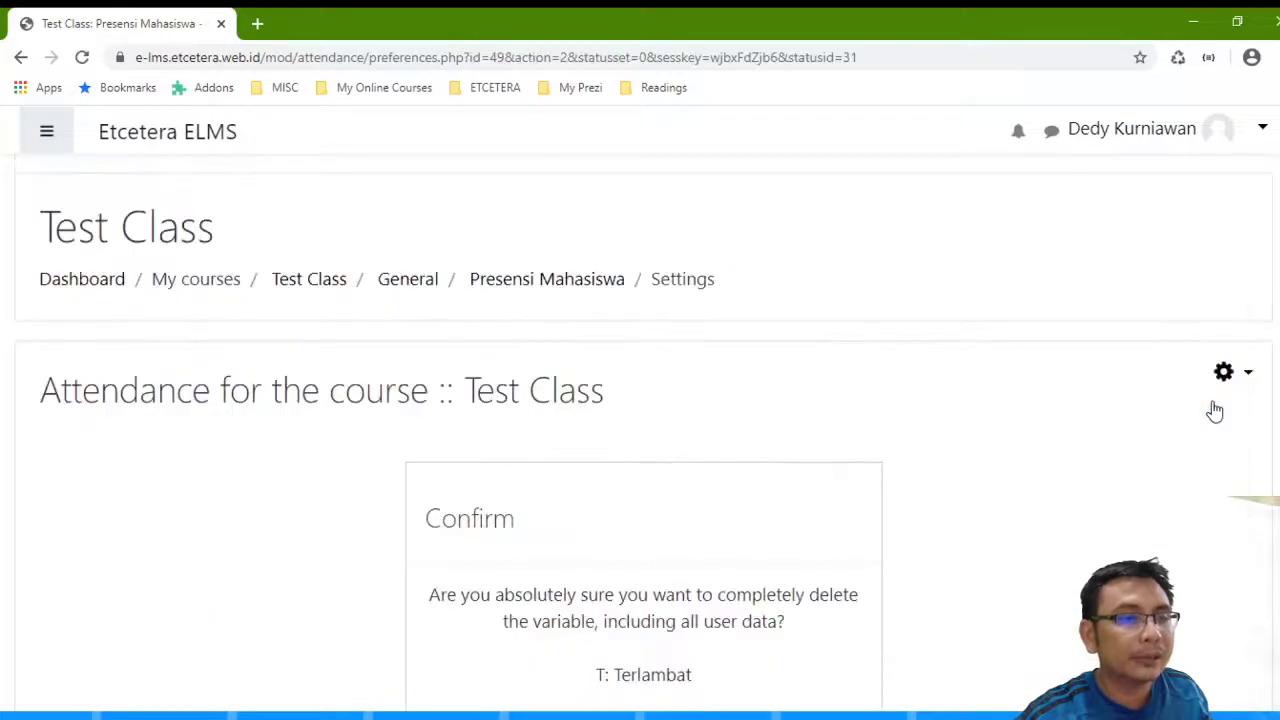
click(703, 483)
scroll(717, 457, down, 5)
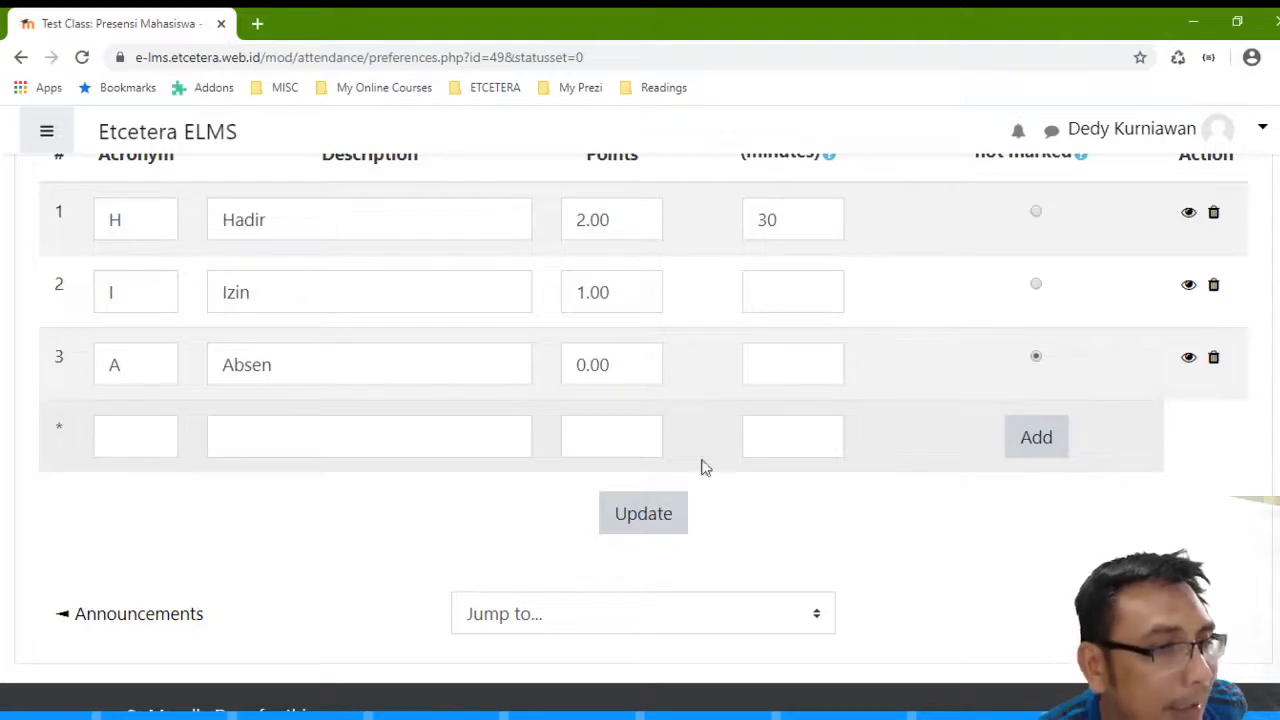
scroll(740, 486, down, 1)
scroll(750, 484, up, 3)
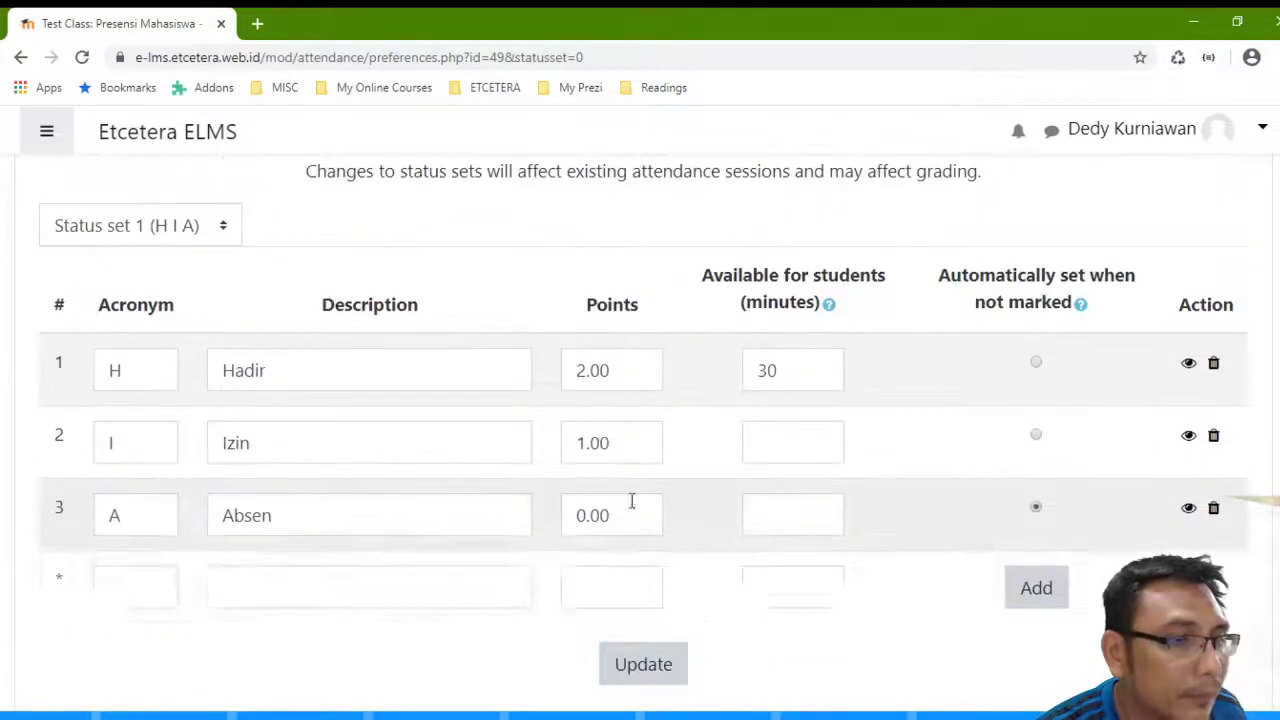
click(657, 655)
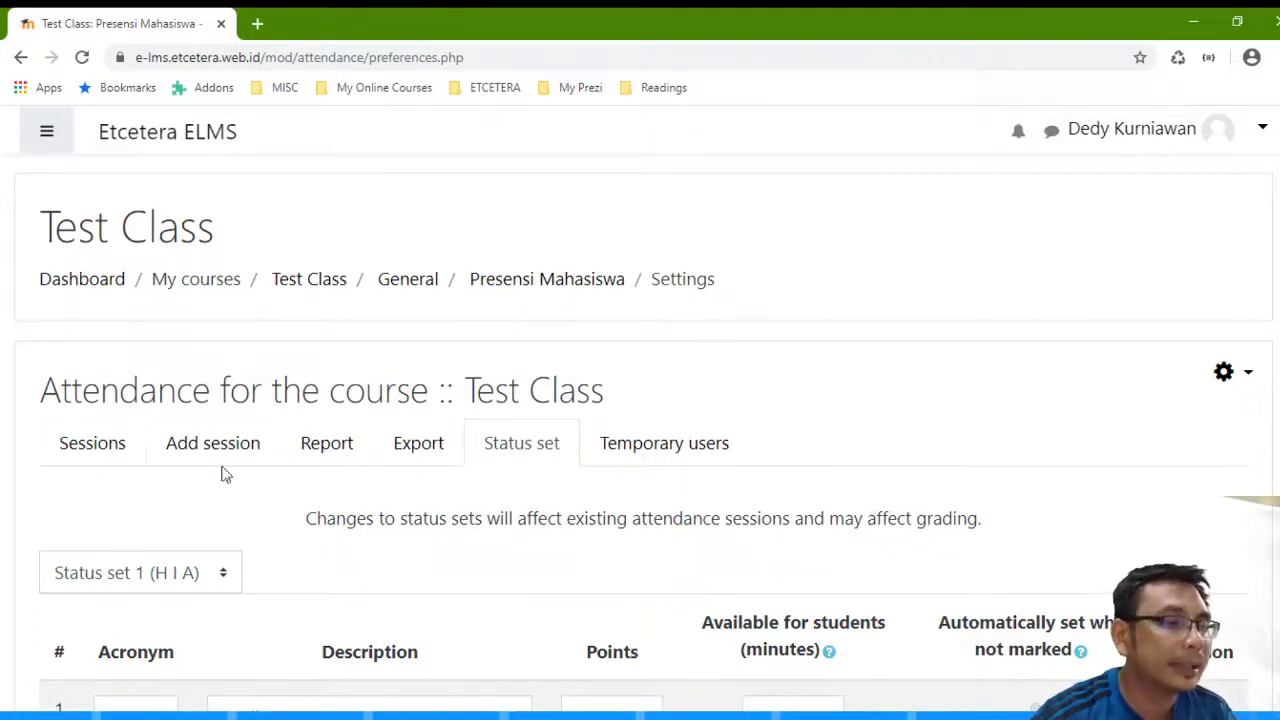
- Go to the attendance sessions list and start taking attendance for the 31 March 2020 session Pertemuan 1
click(96, 452)
scroll(94, 457, down, 5)
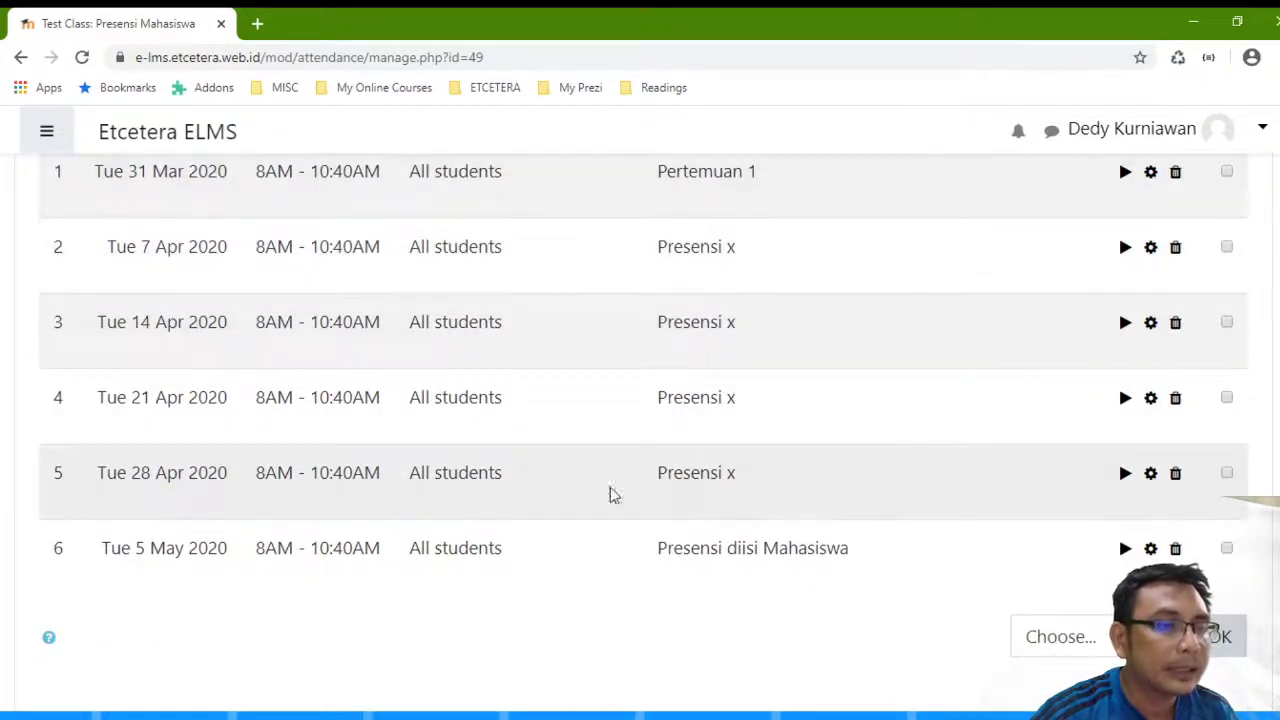
scroll(805, 404, up, 1)
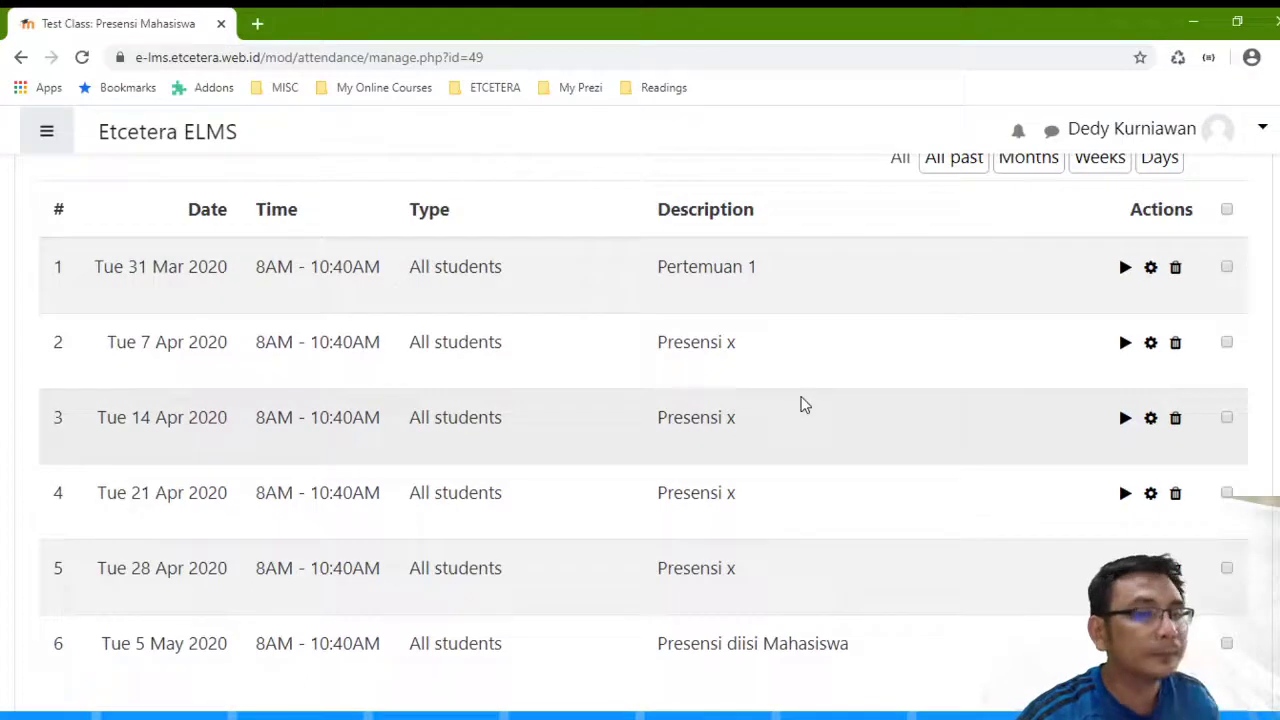
scroll(805, 404, up, 1)
scroll(805, 404, up, 1)
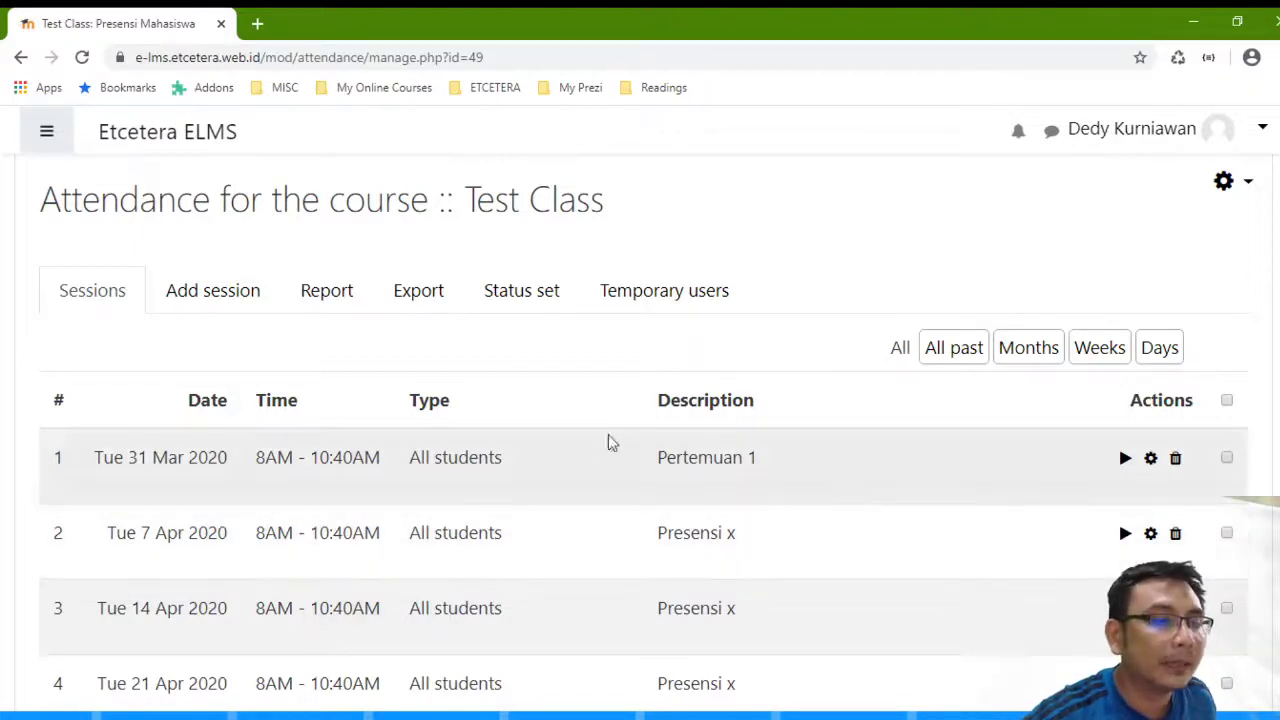
click(1125, 458)
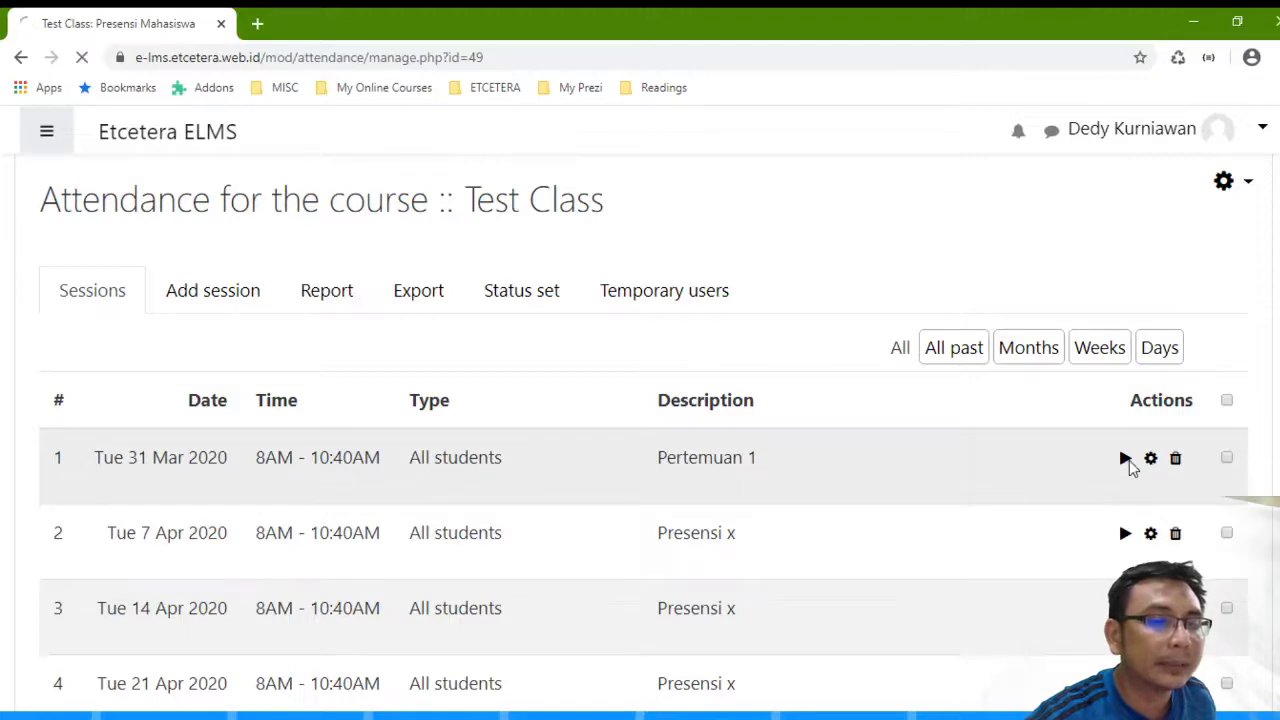
- Turn off paging for the Pertemuan 1 attendance list so all students are on one page, and look through it
scroll(1126, 466, down, 4)
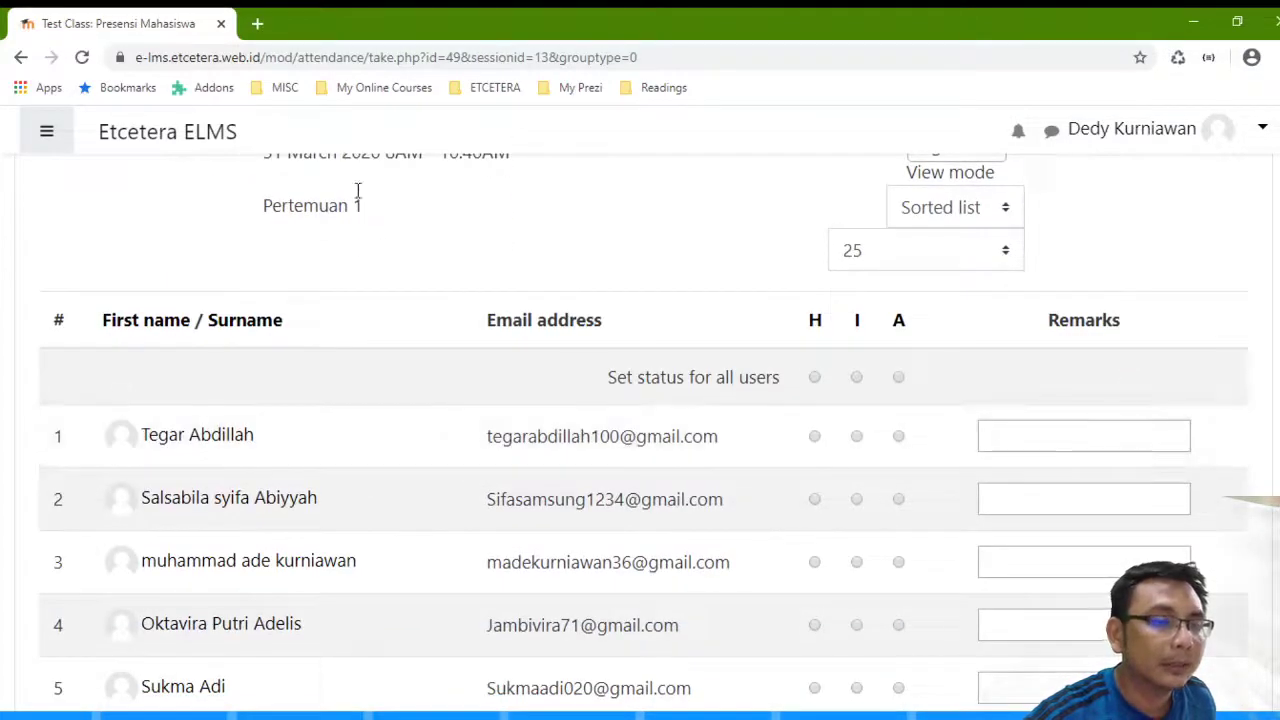
scroll(459, 336, up, 3)
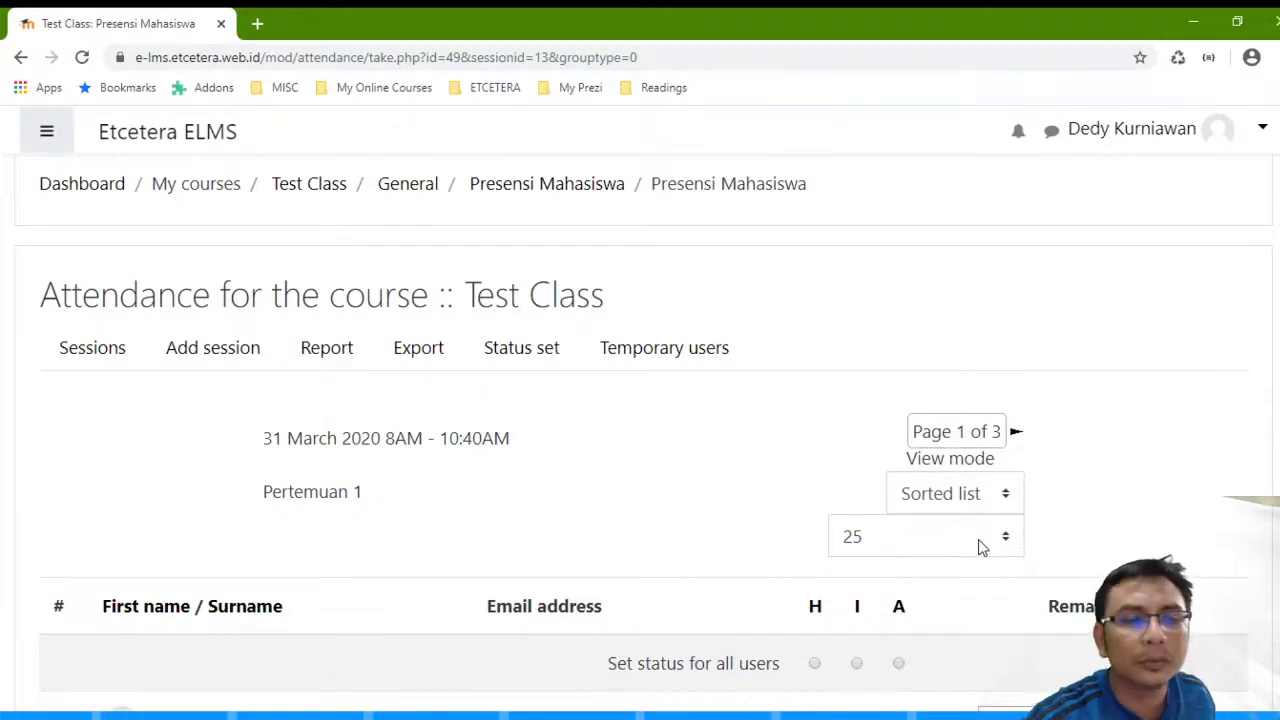
scroll(970, 480, down, 2)
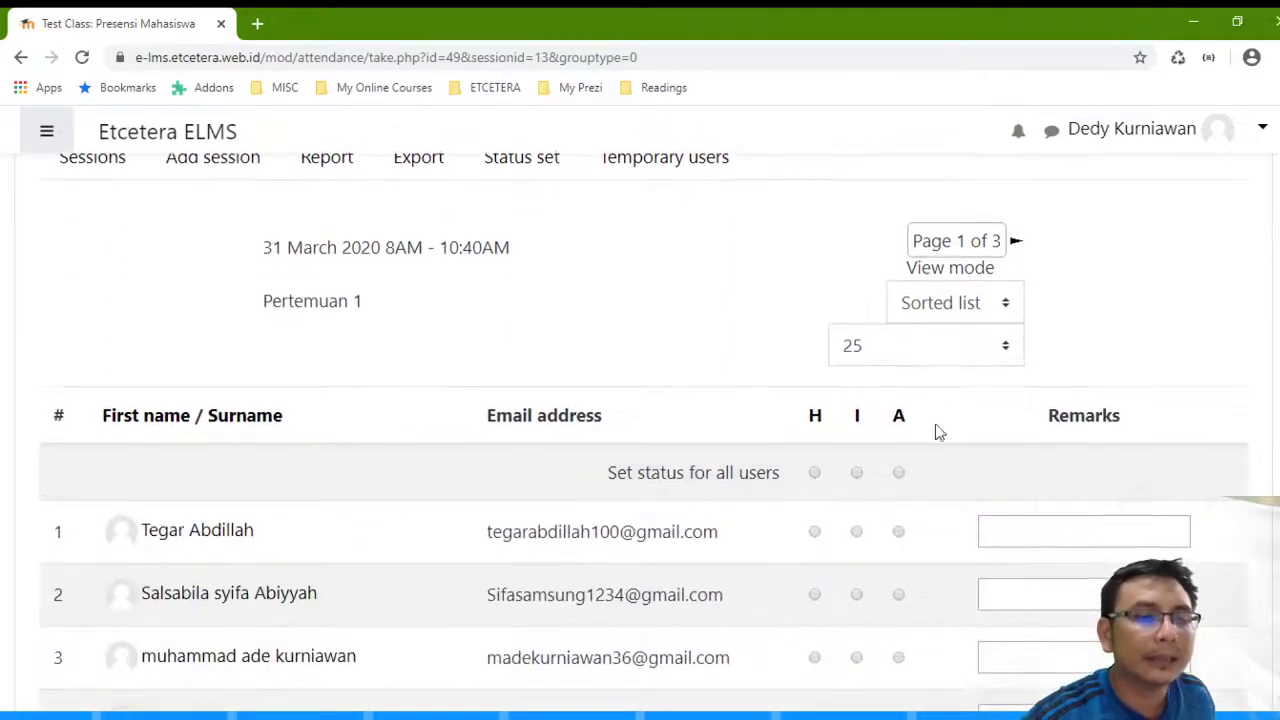
key(Up)
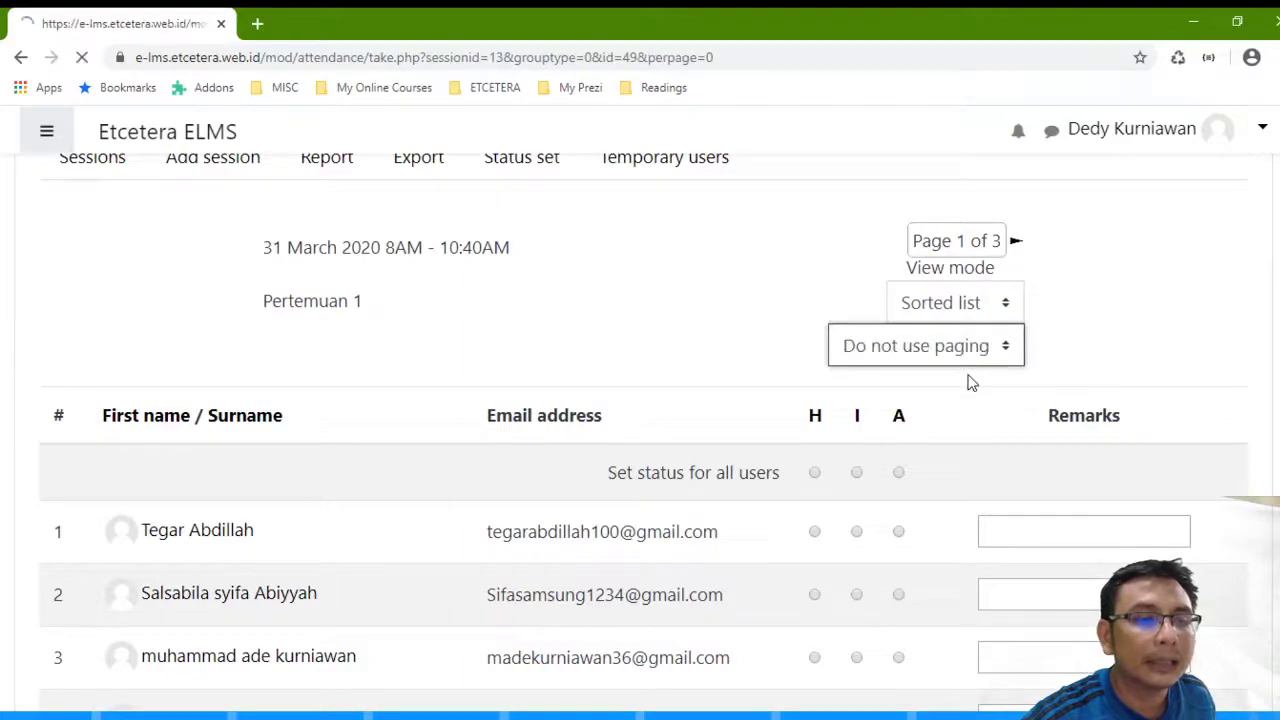
scroll(951, 400, down, 20)
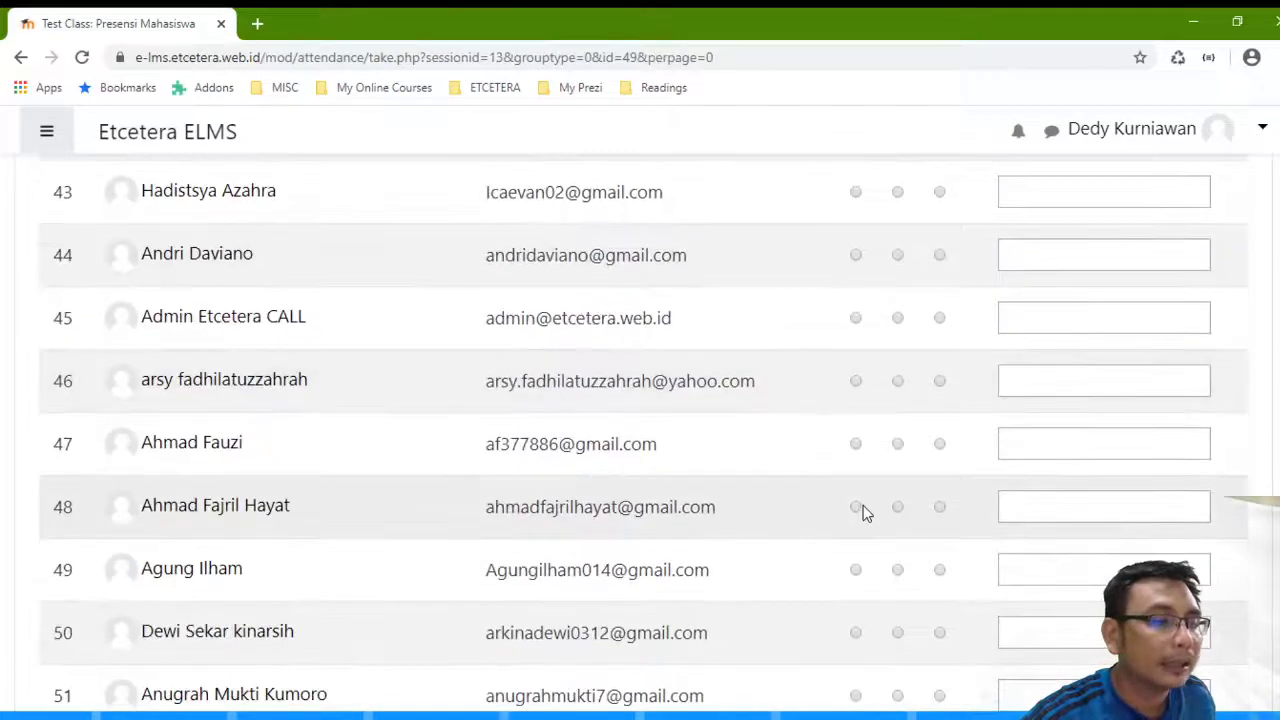
scroll(860, 511, down, 20)
scroll(851, 534, up, 20)
scroll(853, 538, up, 20)
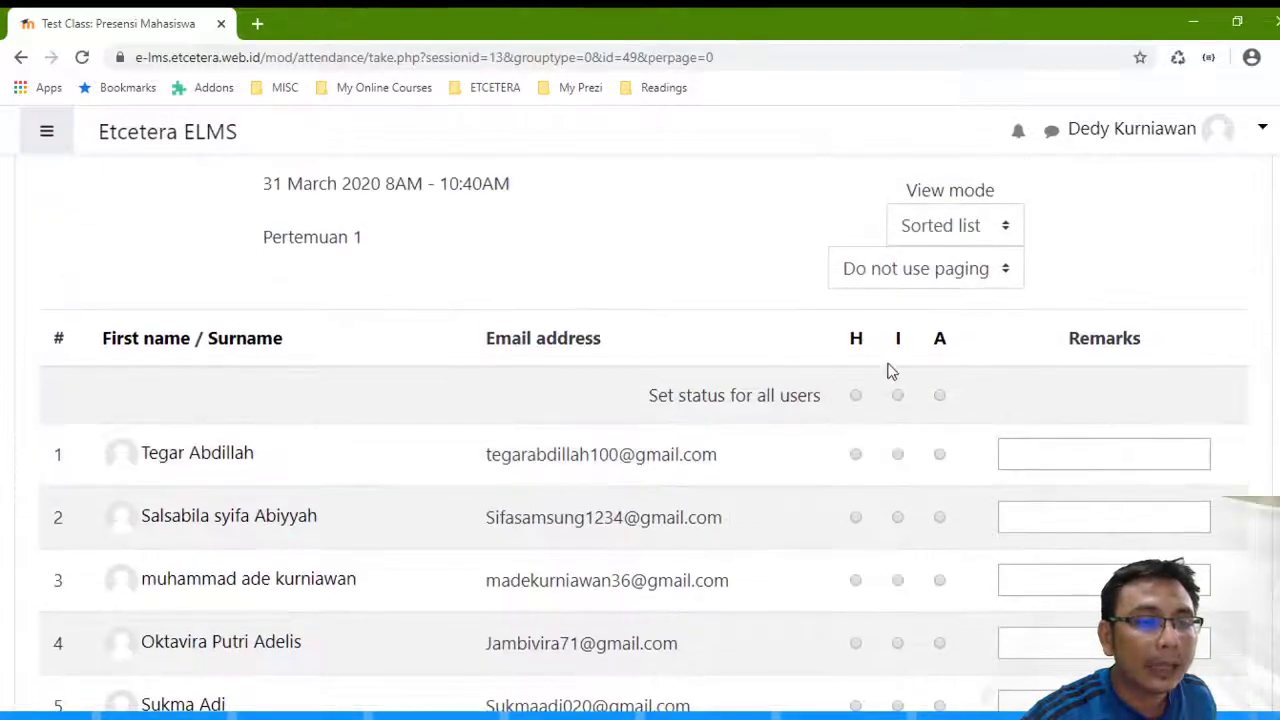
- Mark the first seven students in the Pertemuan 1 list individually as H
scroll(880, 360, down, 1)
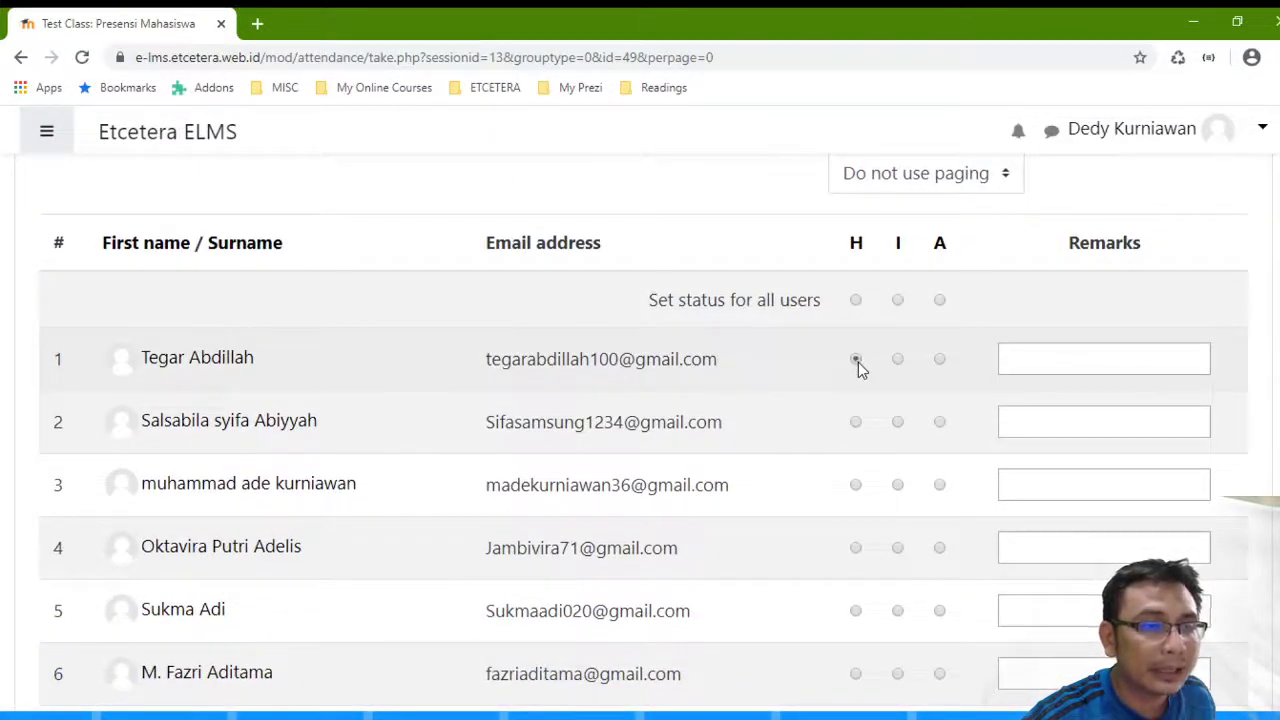
click(856, 359)
click(856, 422)
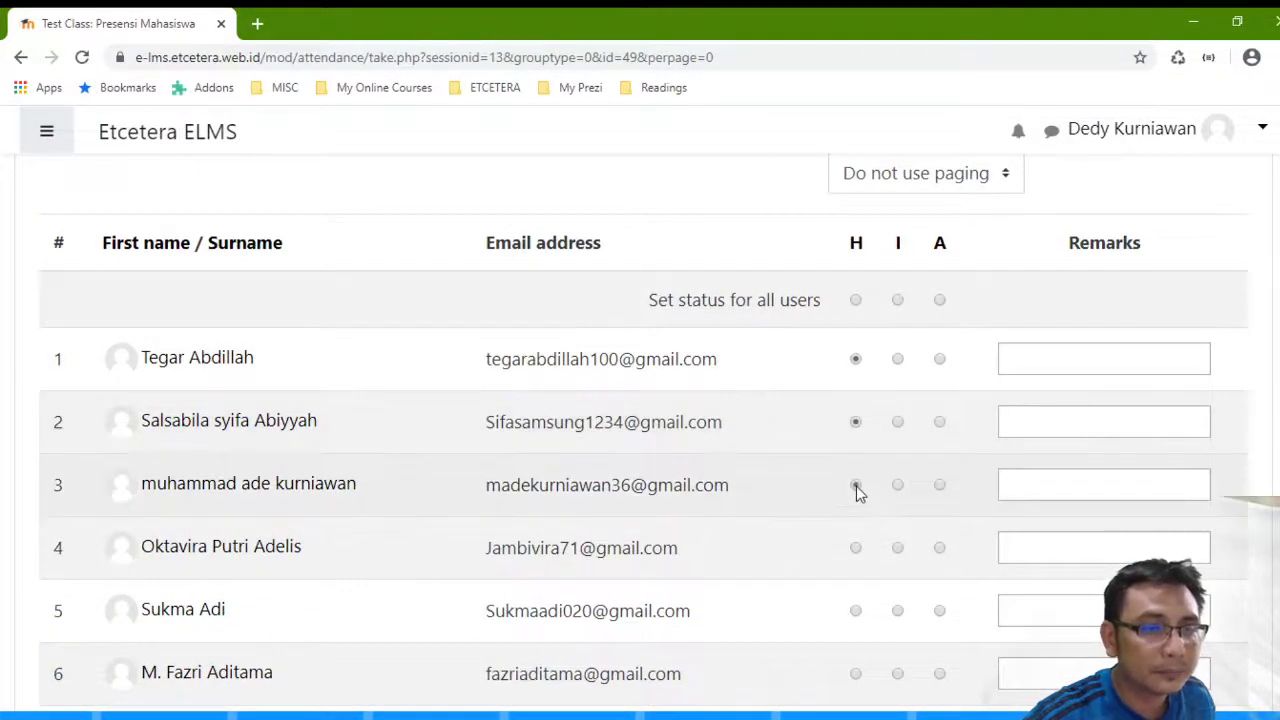
click(856, 485)
click(856, 548)
scroll(857, 418, down, 2)
click(856, 420)
click(856, 483)
click(857, 548)
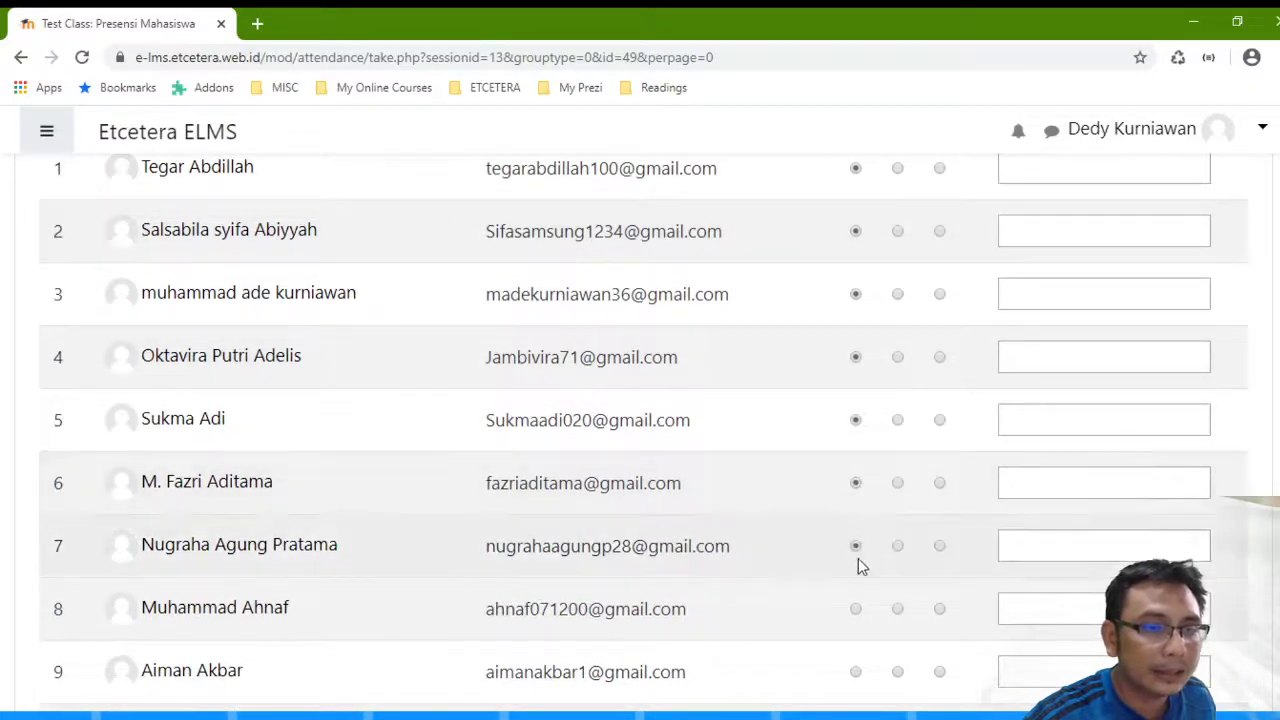
- Set the attendance status for all users to H and check that it applies down the list
scroll(858, 545, down, 4)
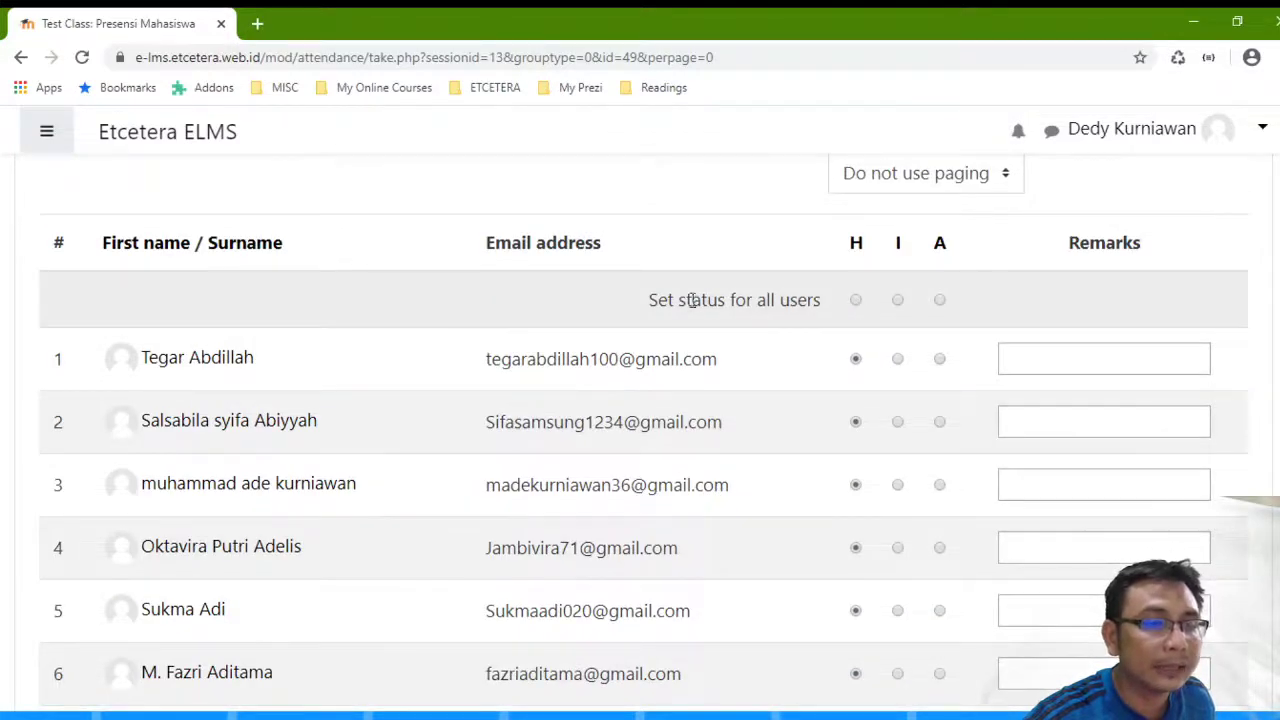
drag(646, 306, 826, 312)
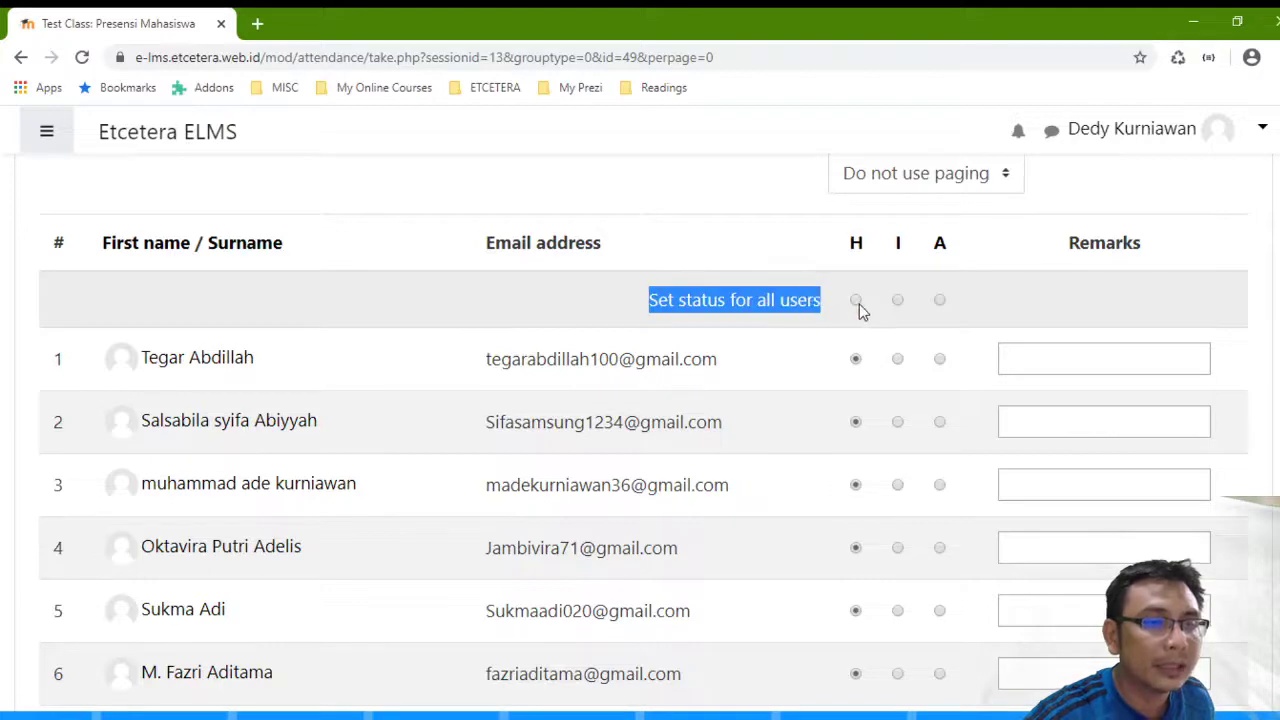
click(857, 302)
click(735, 514)
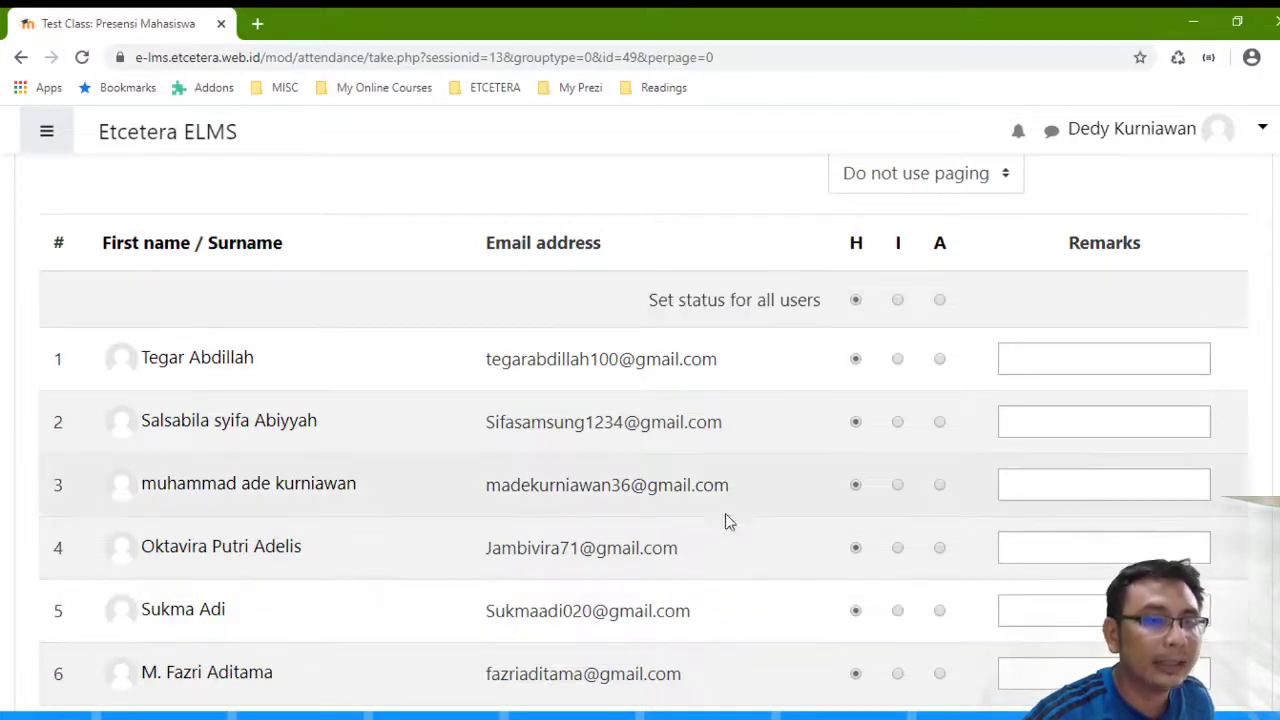
scroll(740, 514, down, 5)
scroll(743, 494, up, 7)
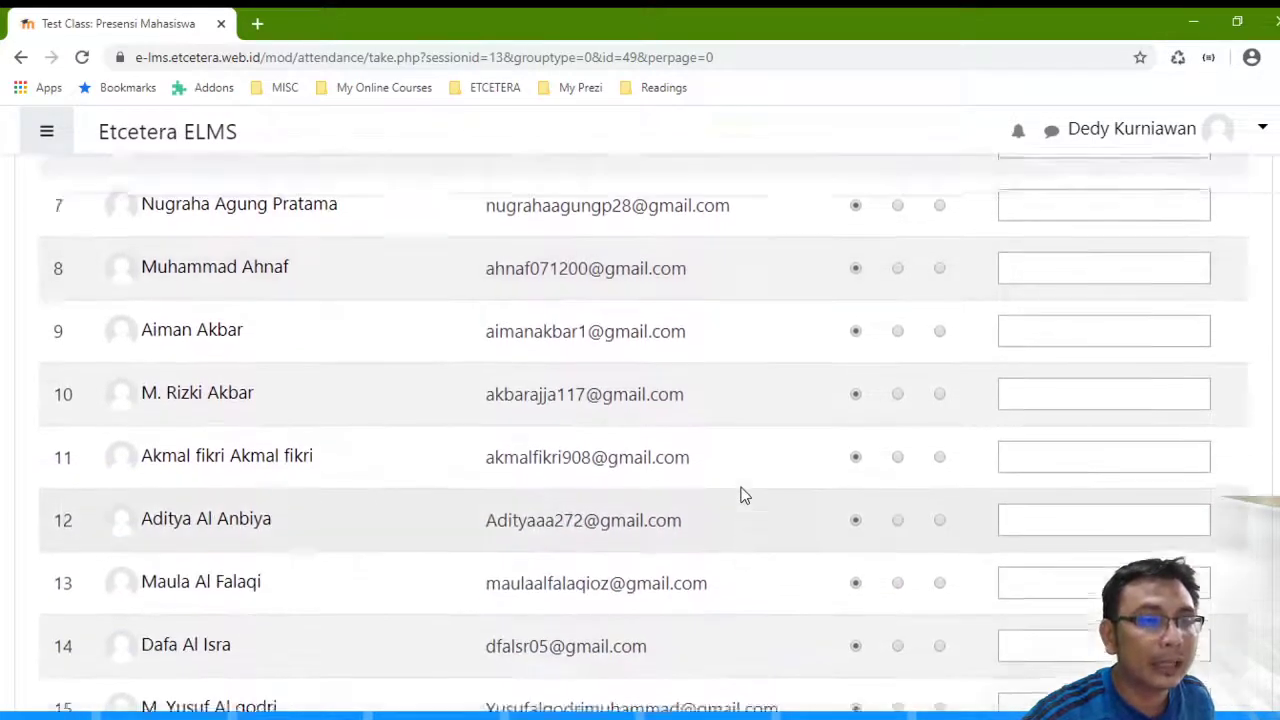
- In the Pertemuan 1 list, mark students 3, 9 and 10 as I, student 5 as A, adjust a few others, and save the attendance
scroll(866, 423, down, 3)
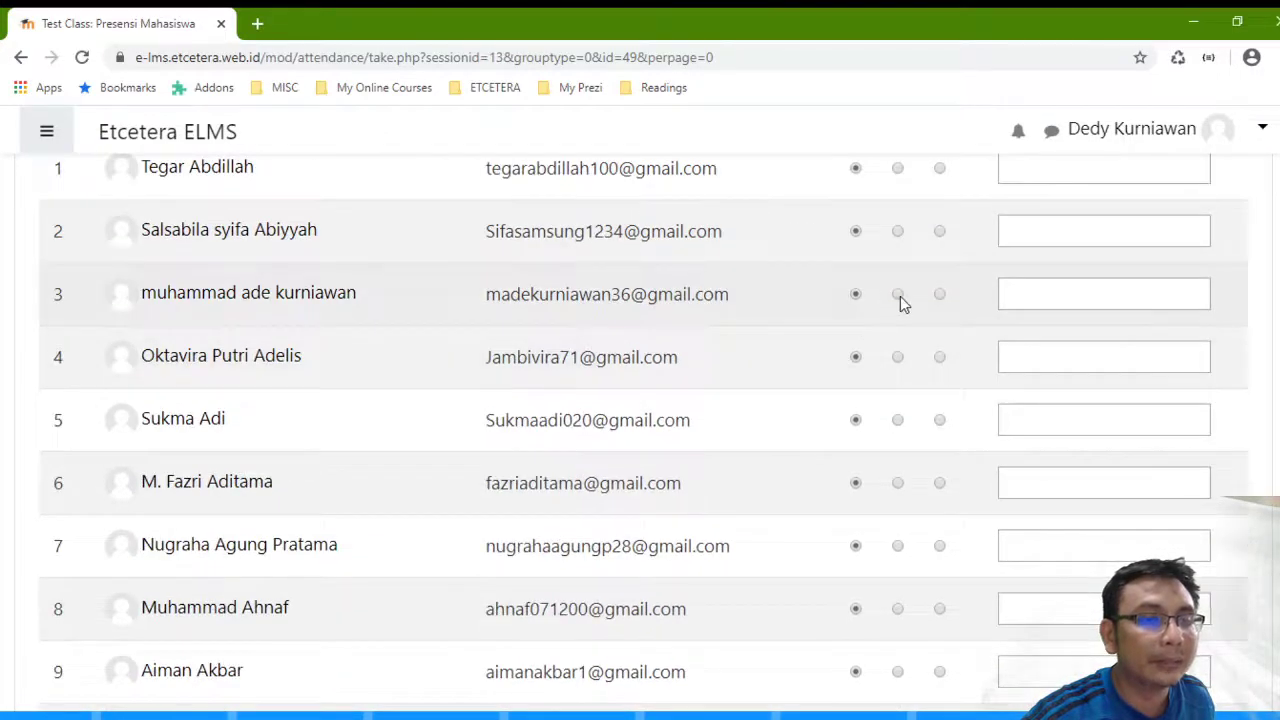
click(898, 295)
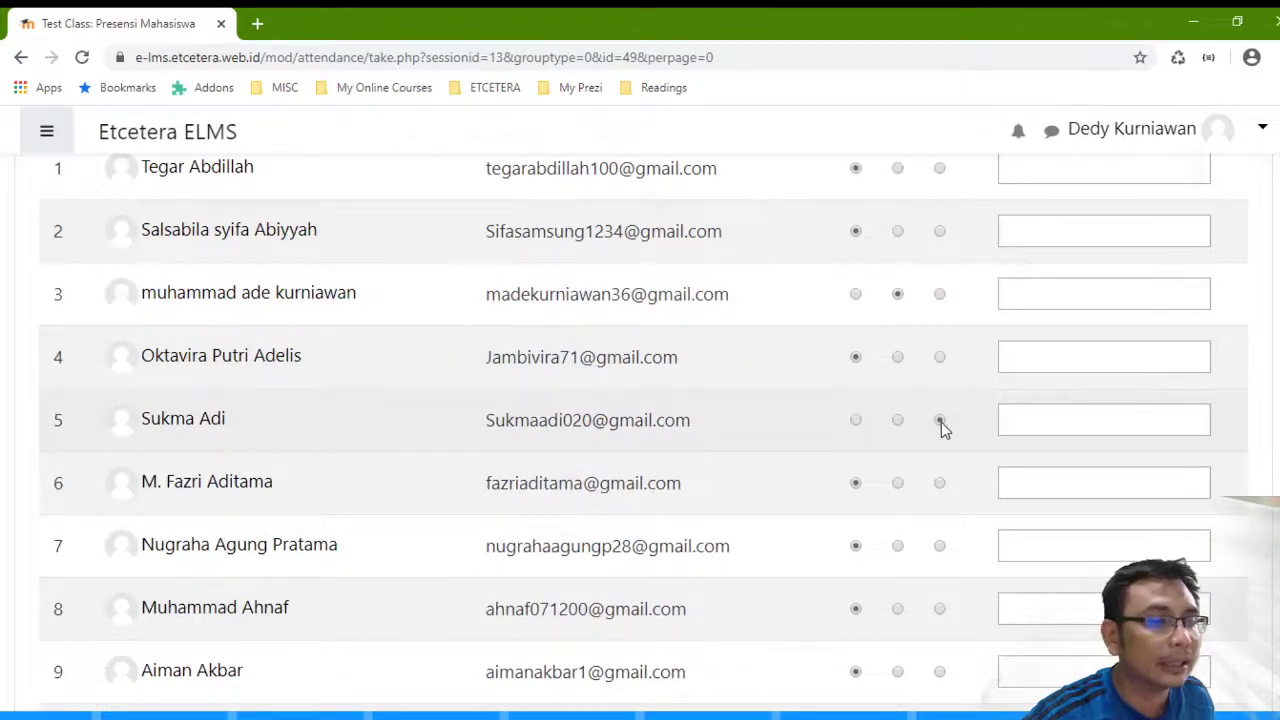
scroll(930, 425, down, 3)
click(898, 388)
click(897, 449)
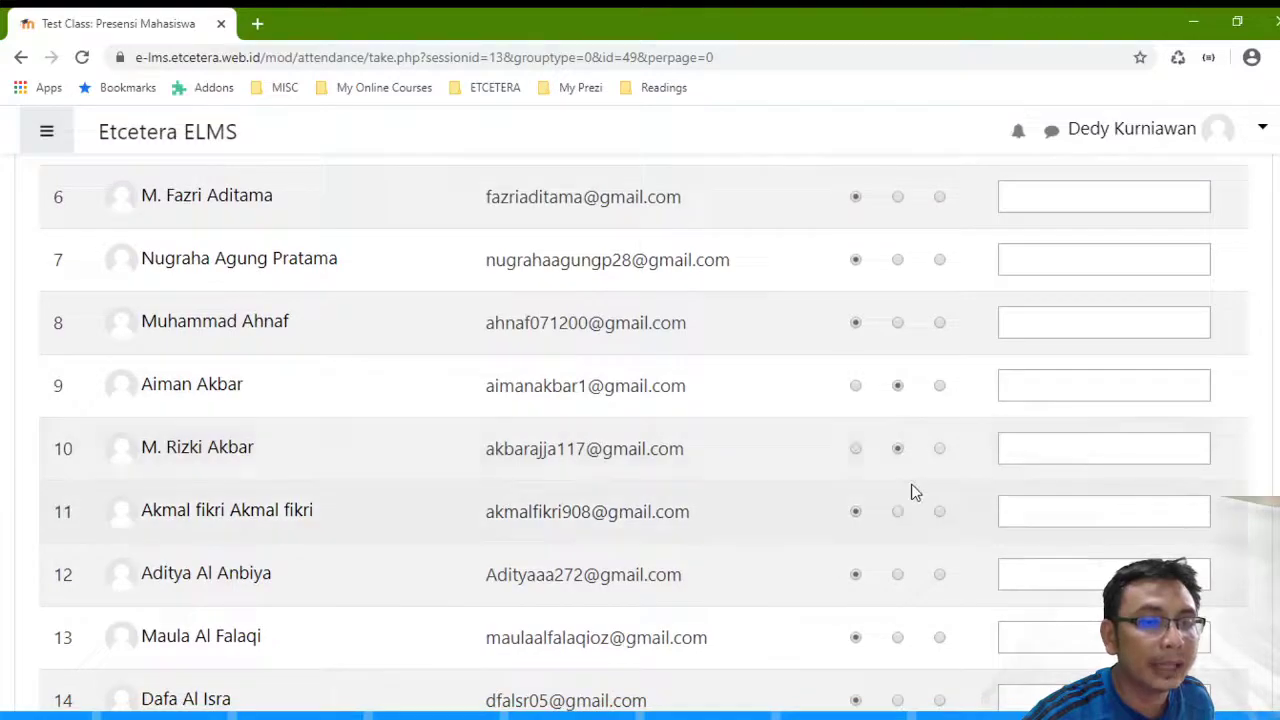
scroll(935, 418, down, 3)
scroll(943, 508, down, 5)
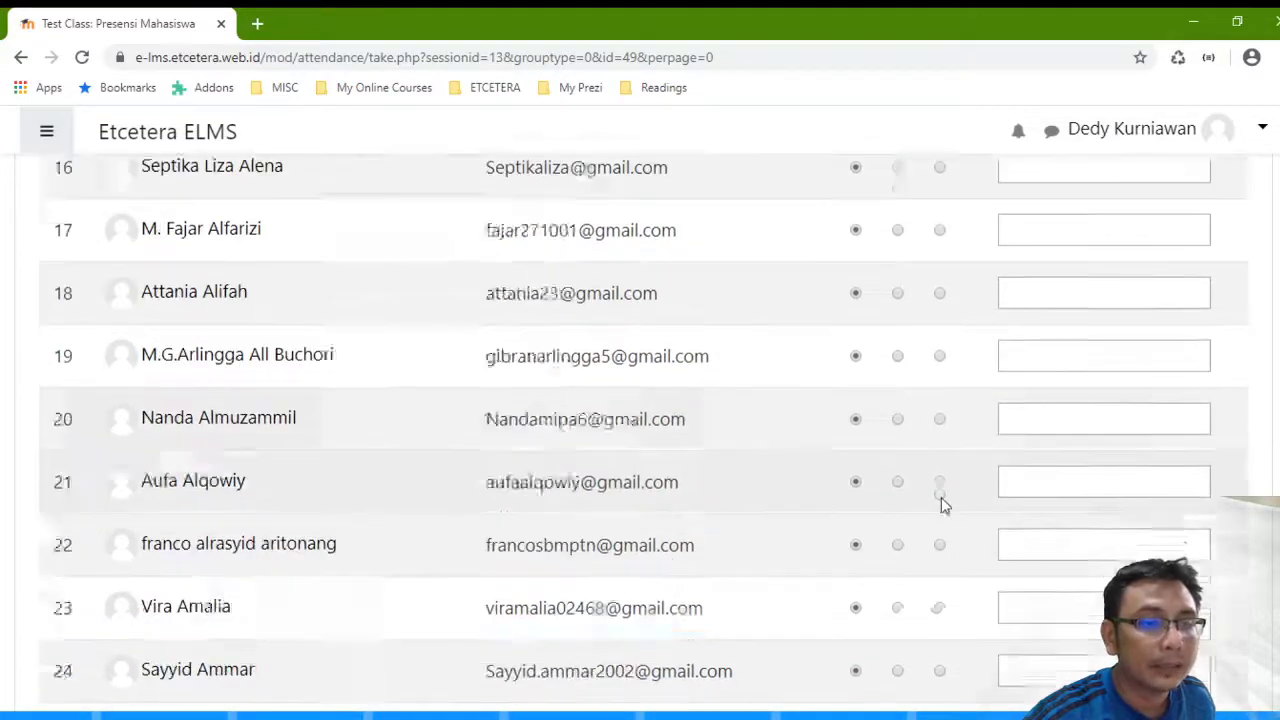
scroll(930, 475, down, 4)
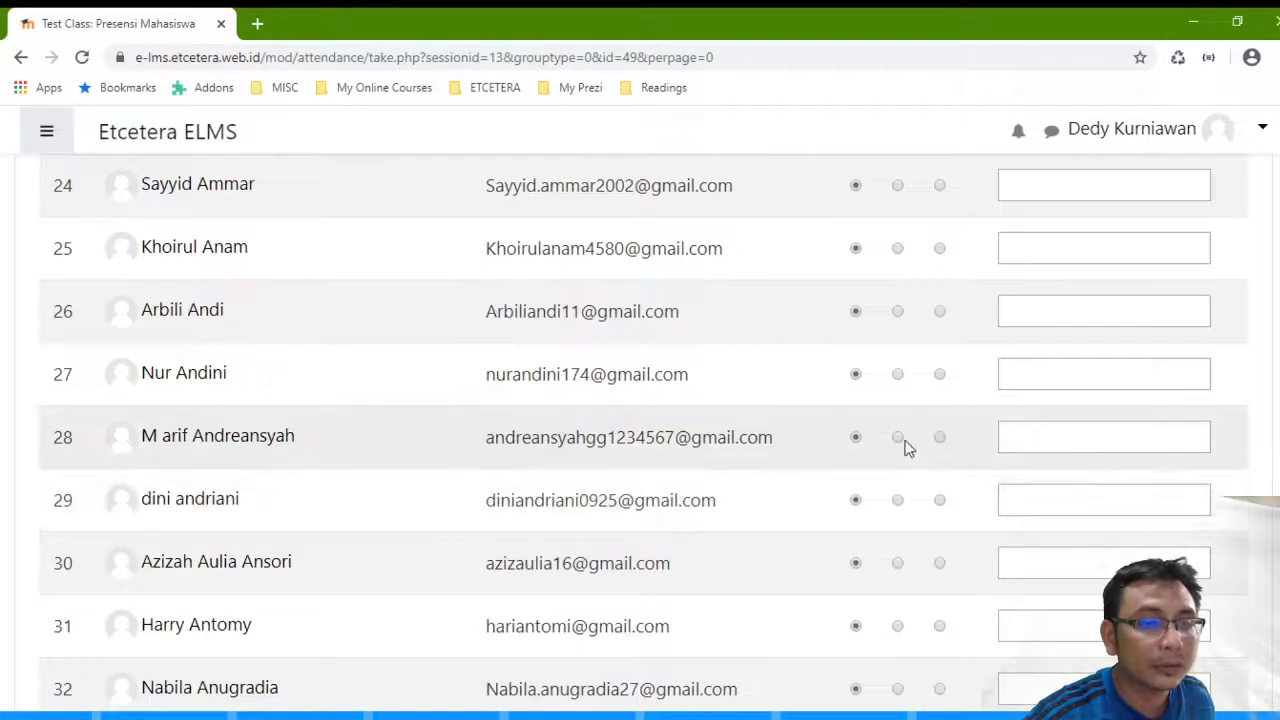
scroll(910, 445, down, 6)
scroll(930, 395, down, 20)
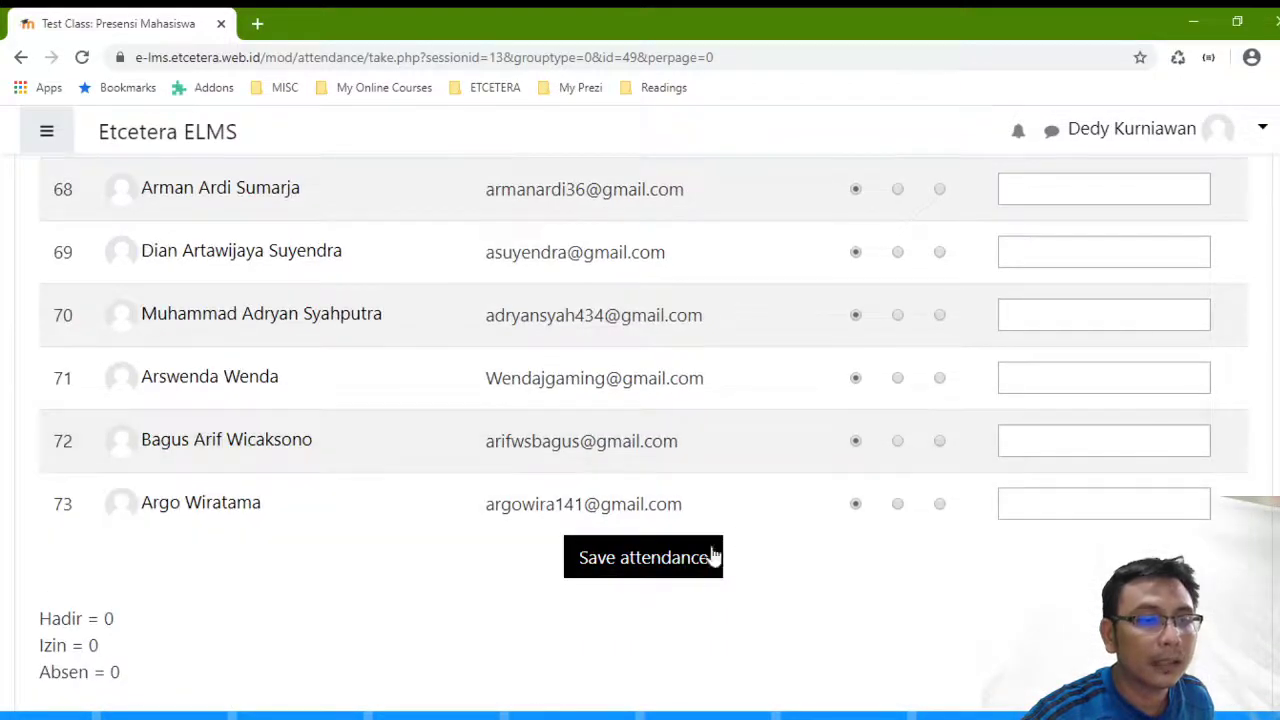
click(688, 570)
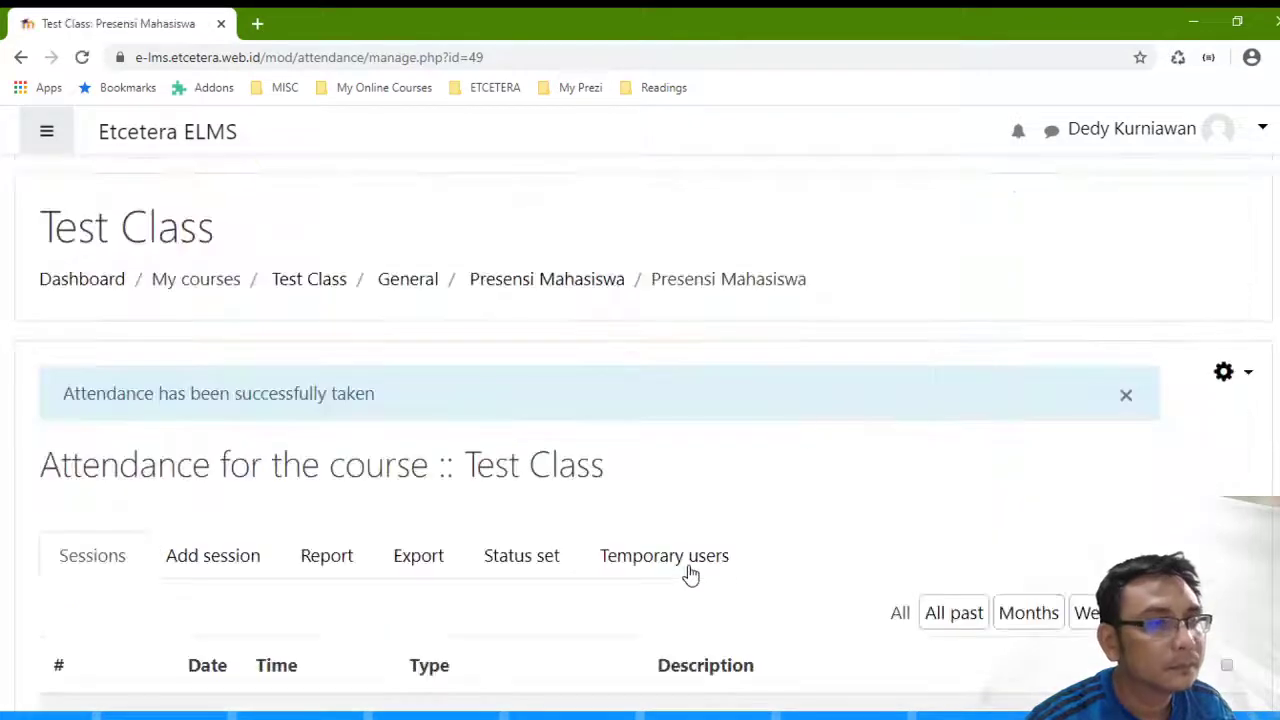
- Start taking attendance for the 7 April 2020 session, set all users on page 1 to H, and save
scroll(809, 423, down, 5)
scroll(820, 404, up, 2)
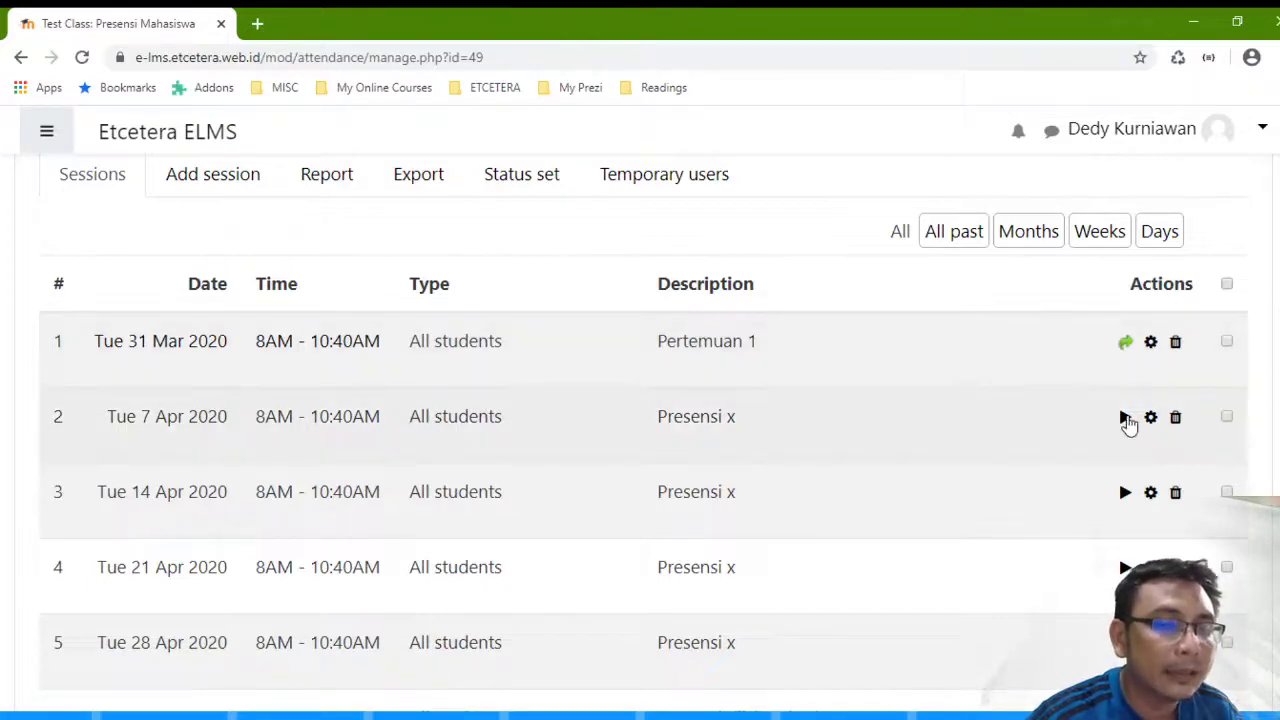
click(1125, 418)
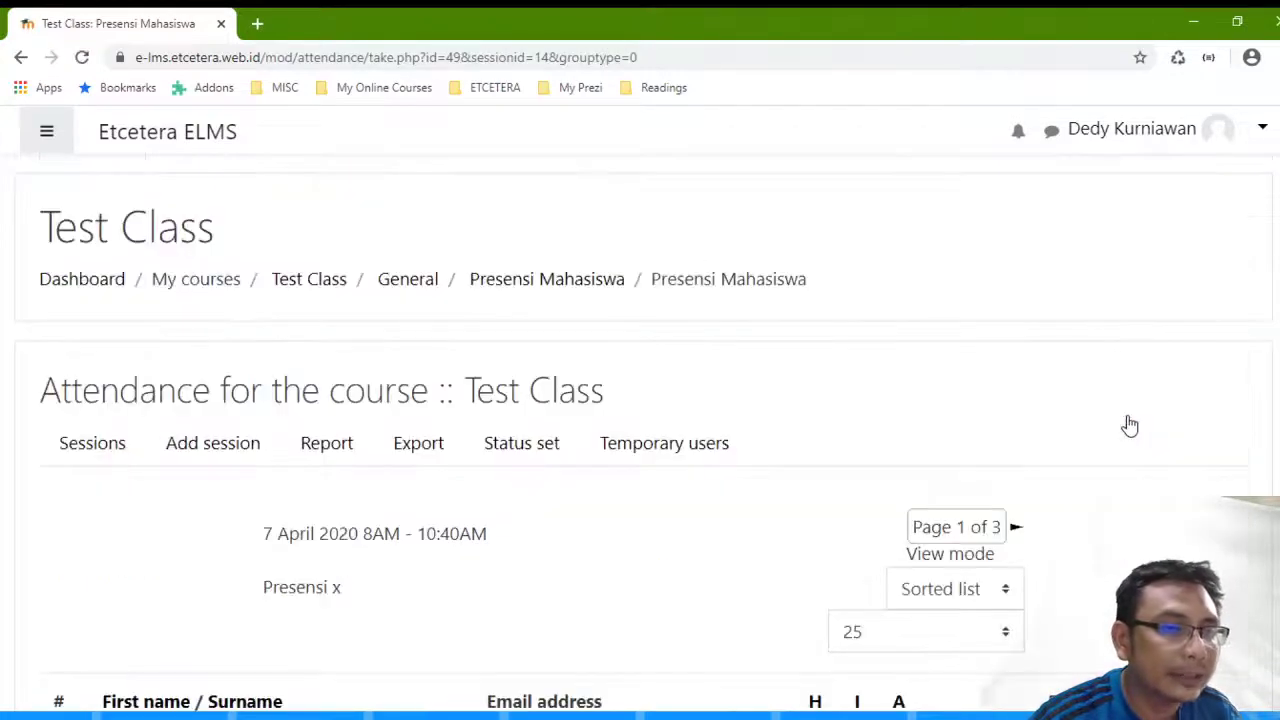
scroll(1129, 425, down, 5)
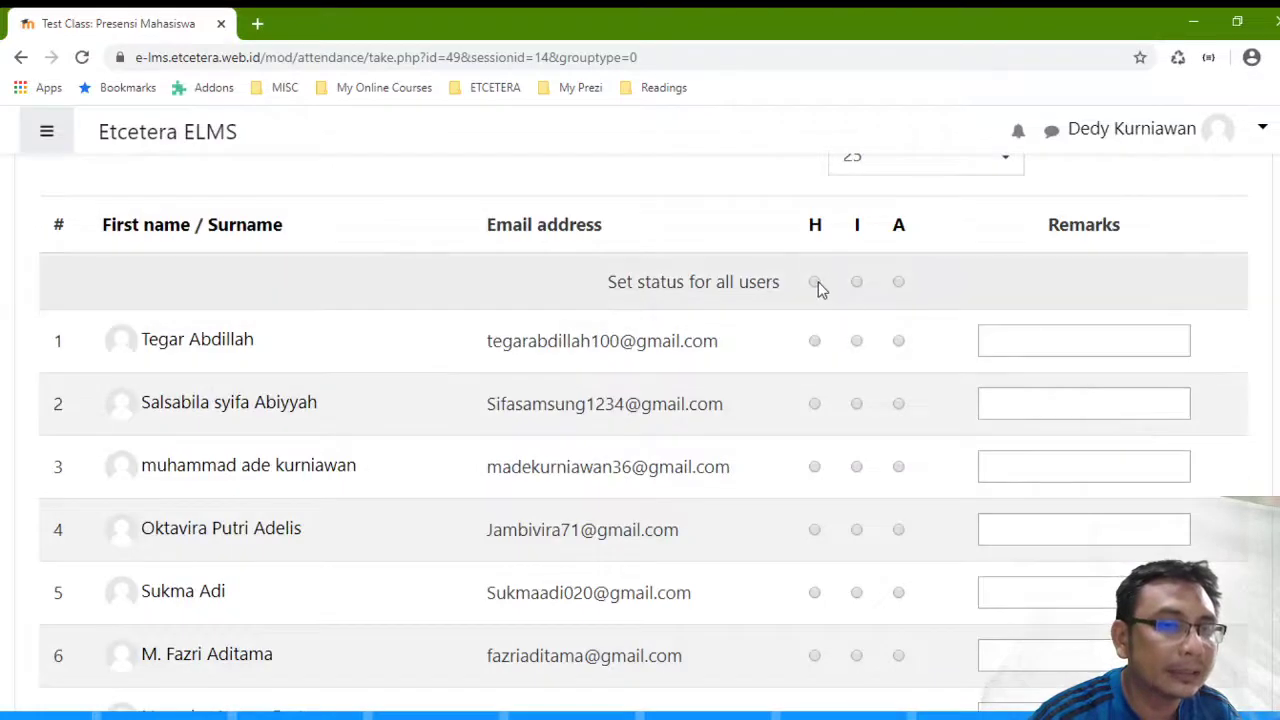
scroll(814, 553, down, 10)
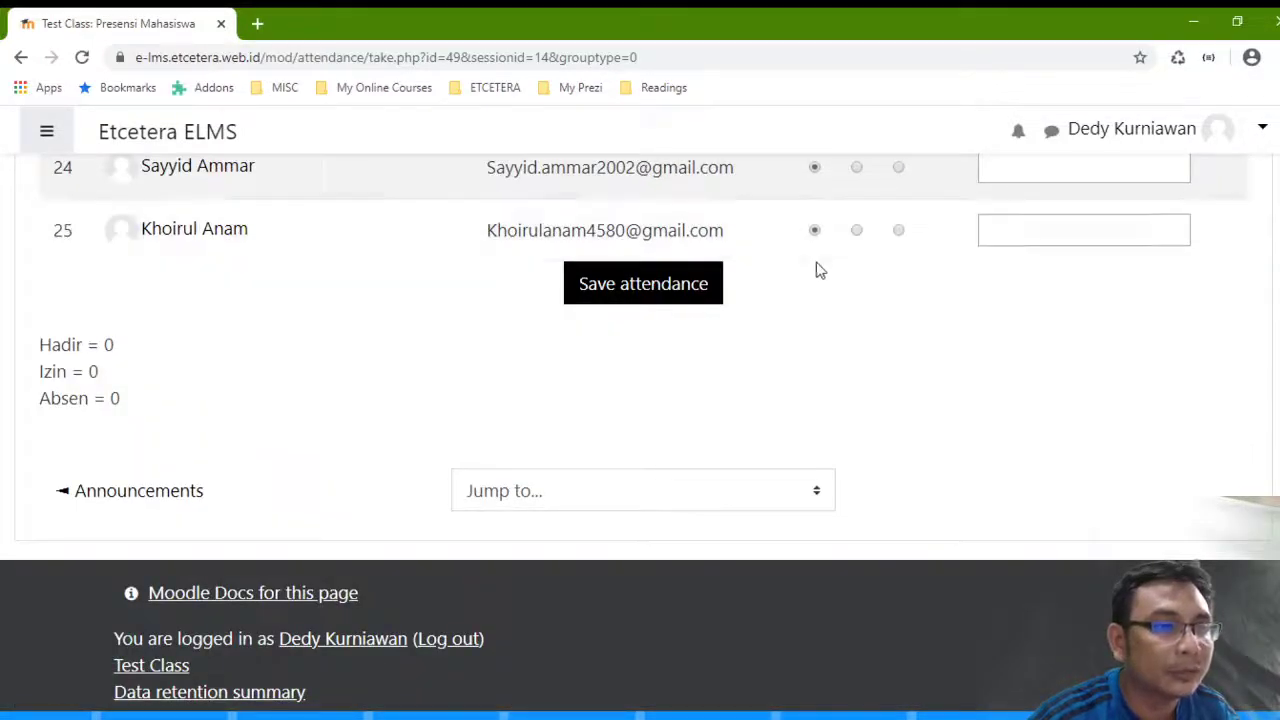
scroll(823, 266, up, 6)
scroll(794, 334, down, 6)
click(700, 396)
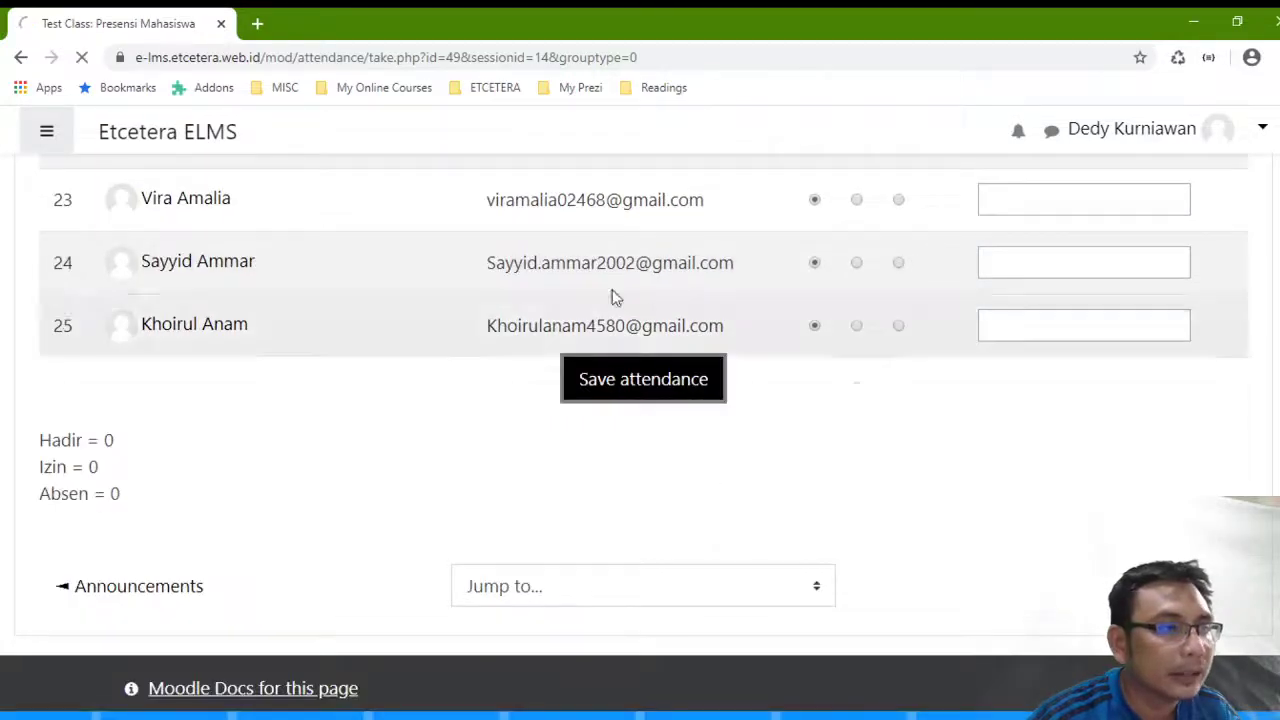
- Set the status for all users on page 2 of the 7 April session to H and save the attendance
scroll(691, 263, down, 5)
scroll(943, 206, up, 1)
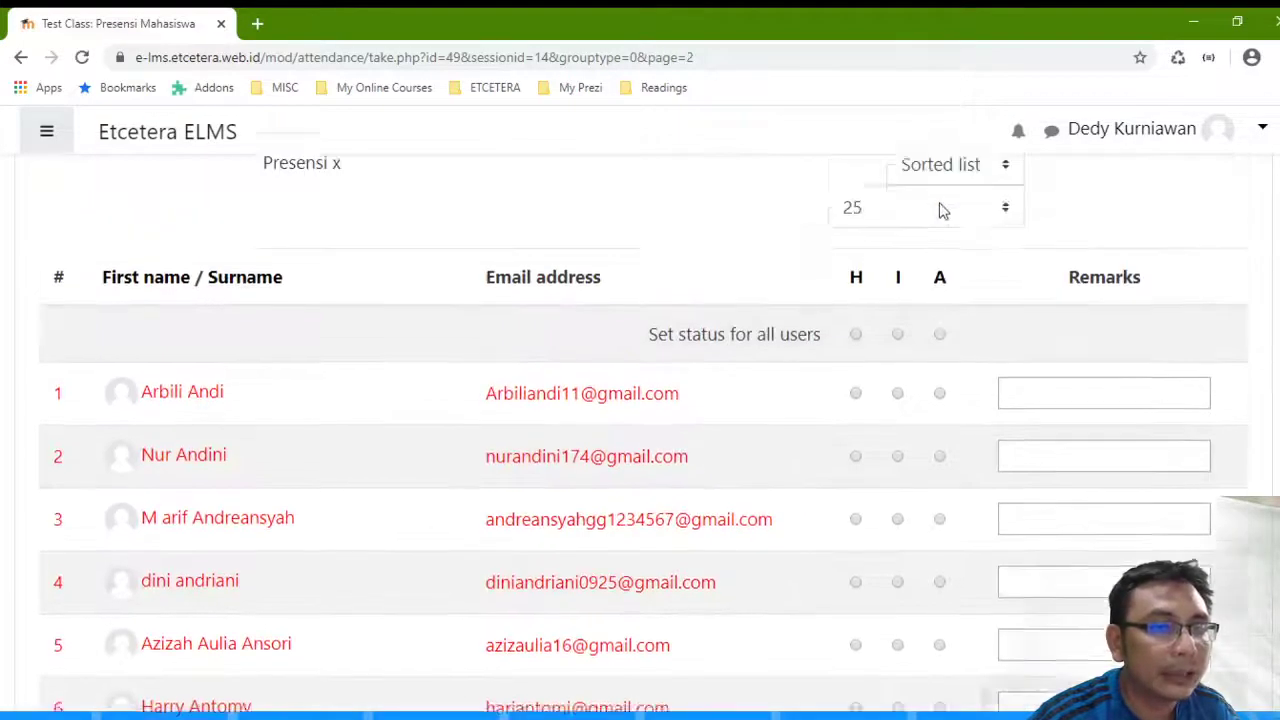
scroll(968, 215, up, 1)
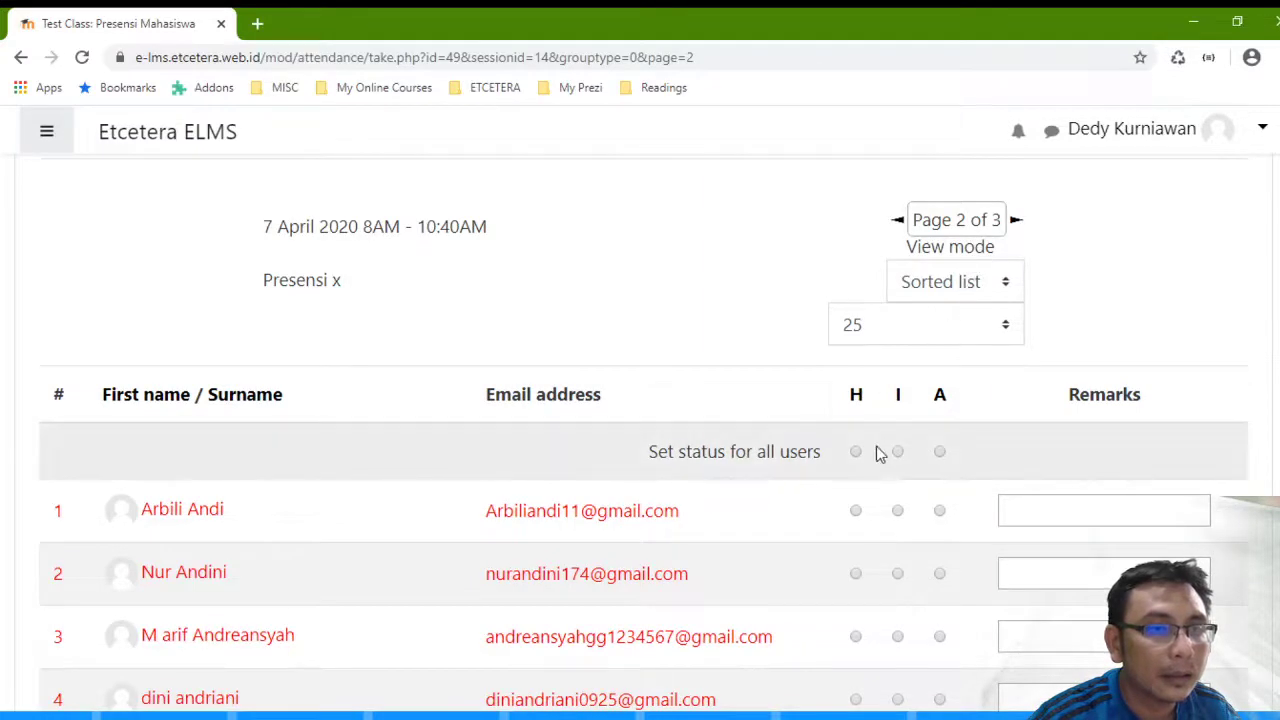
scroll(860, 460, down, 18)
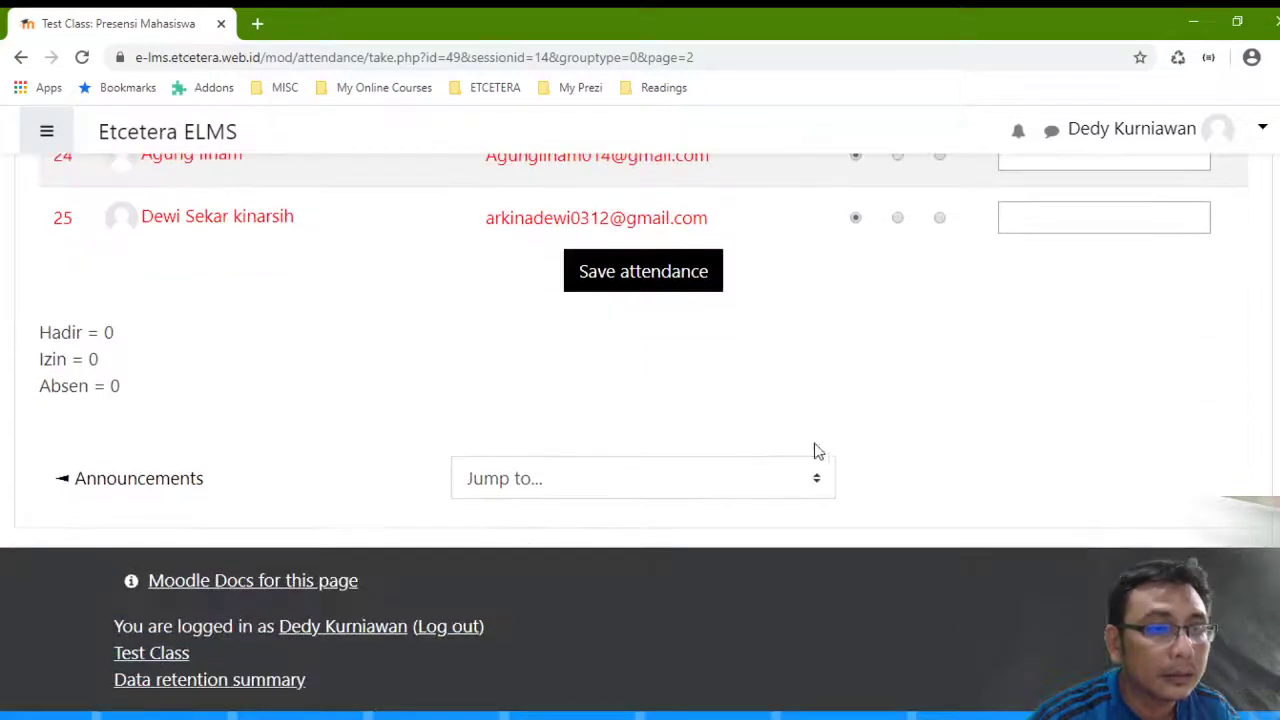
click(621, 284)
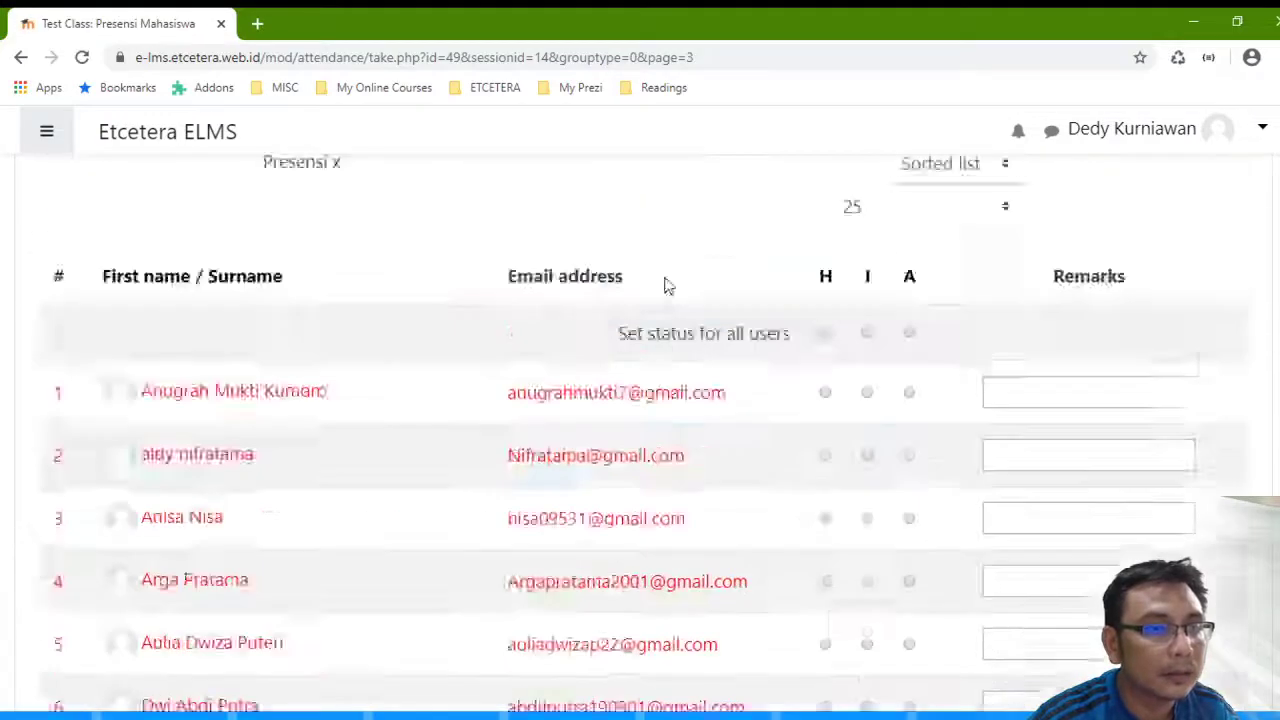
- Set the status for all users on page 3 of the 7 April session to I and save the attendance
scroll(924, 249, down, 4)
scroll(920, 260, up, 2)
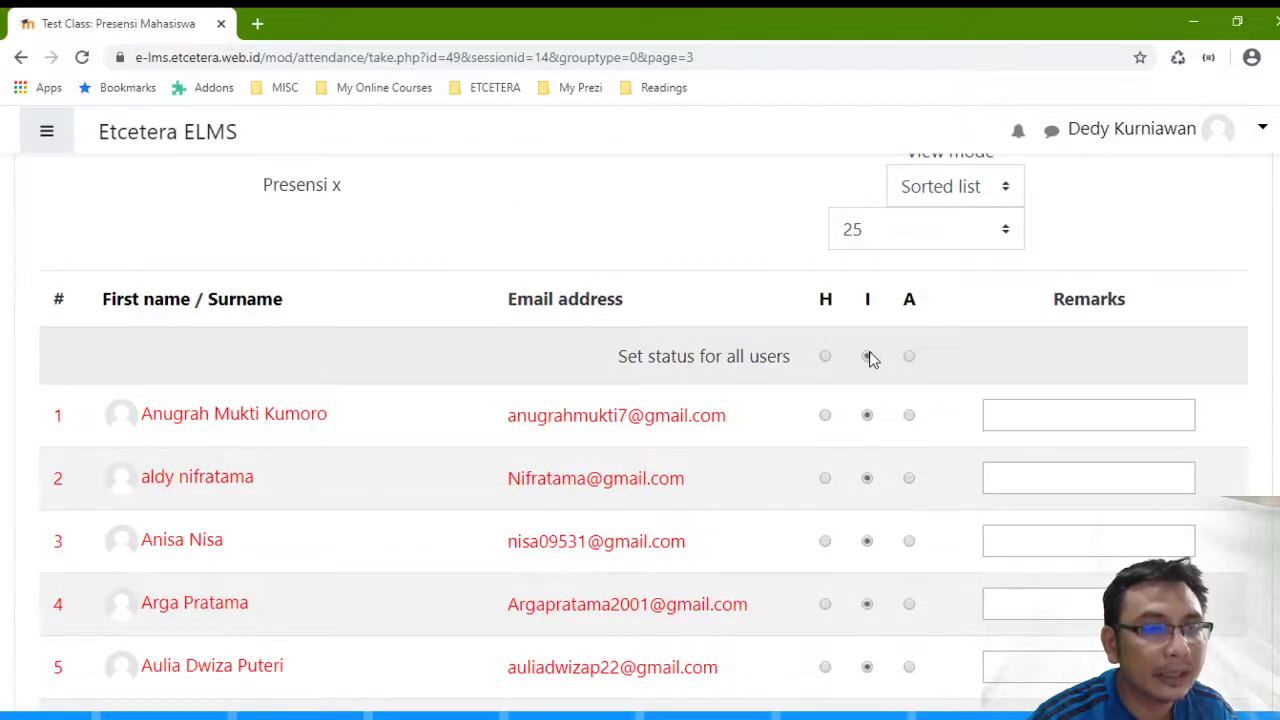
scroll(866, 400, down, 15)
click(684, 278)
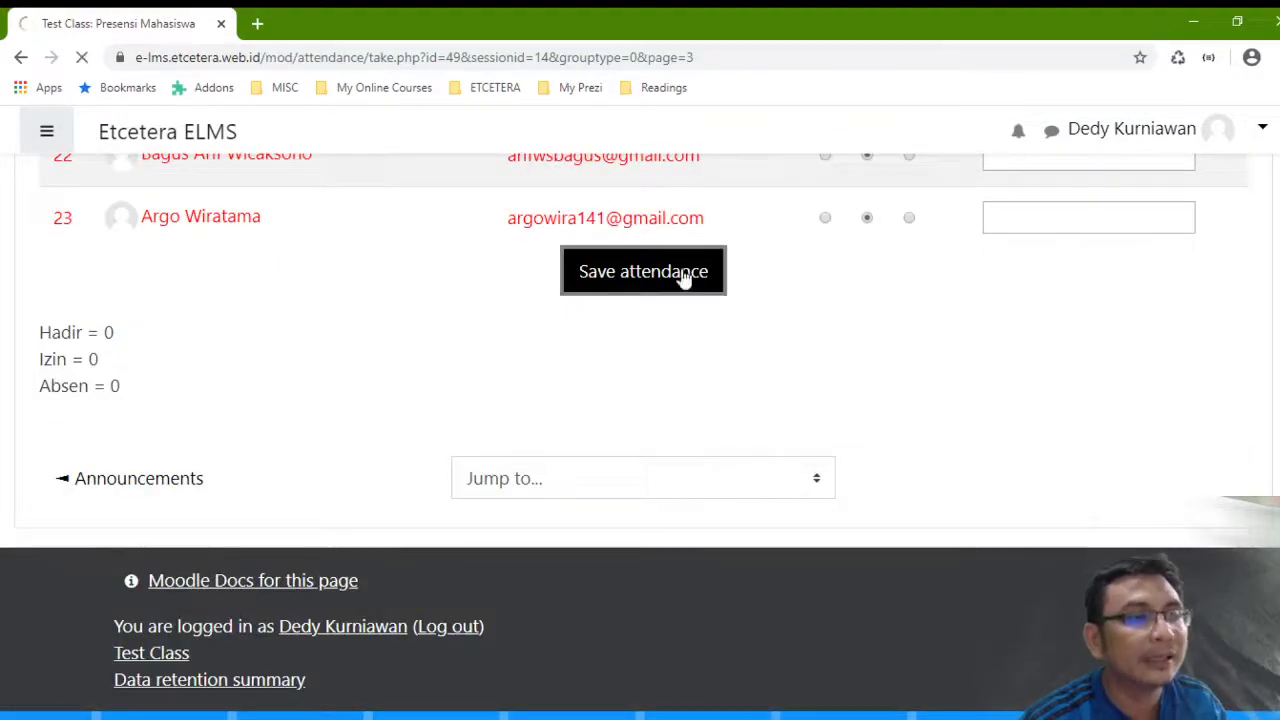
- Reopen the attendance taken for the 7 April 2020 session and review the first page's student statuses and status totals
scroll(684, 278, down, 5)
scroll(684, 278, down, 3)
scroll(569, 339, up, 7)
scroll(569, 339, down, 5)
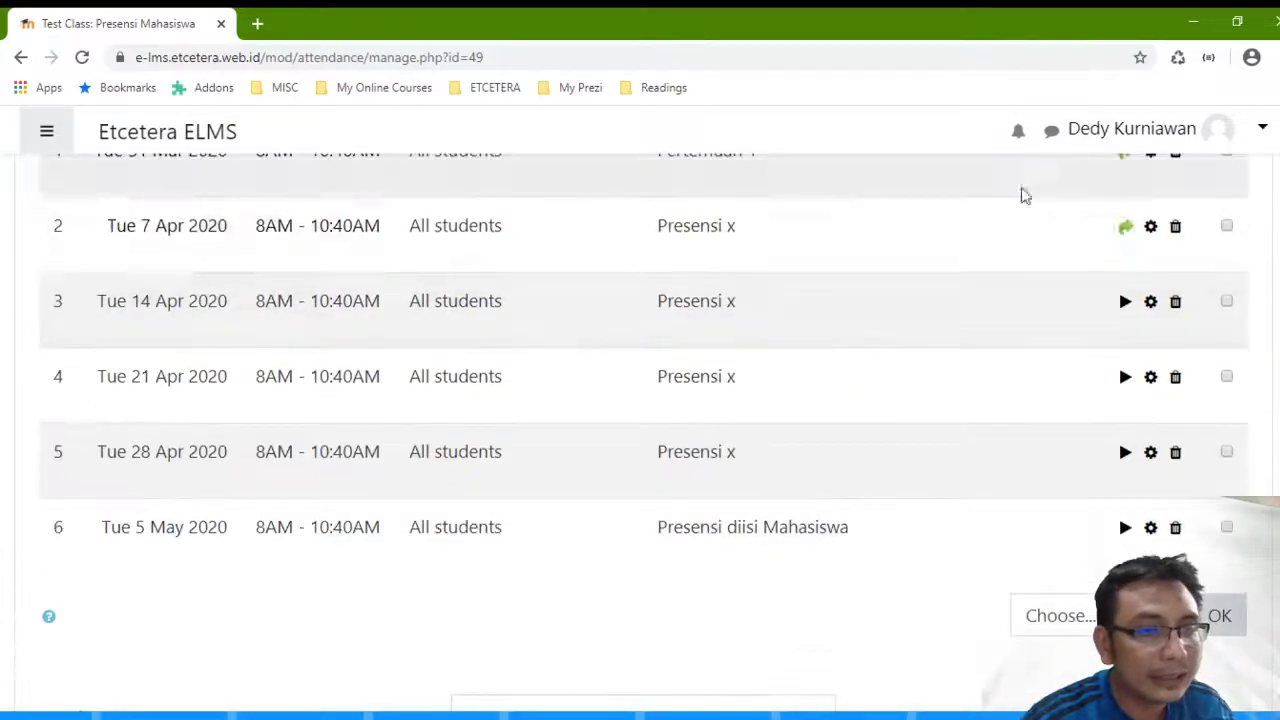
scroll(1100, 270, up, 2)
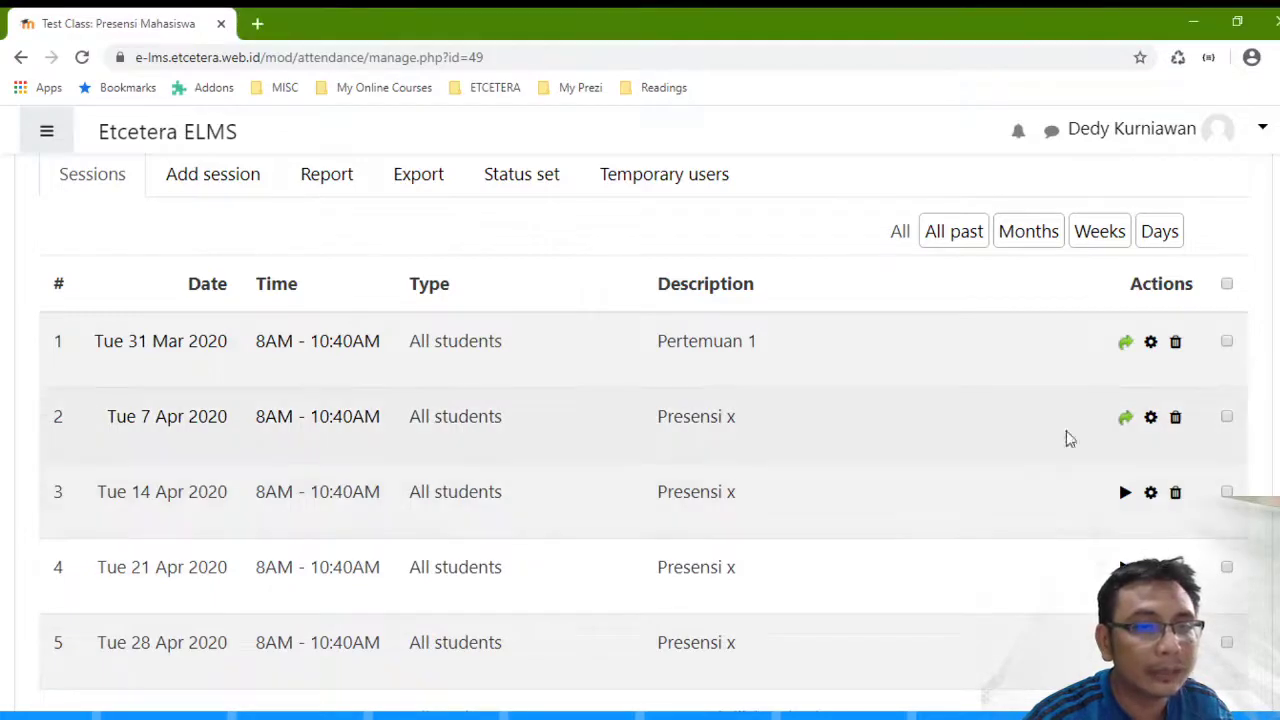
click(1124, 418)
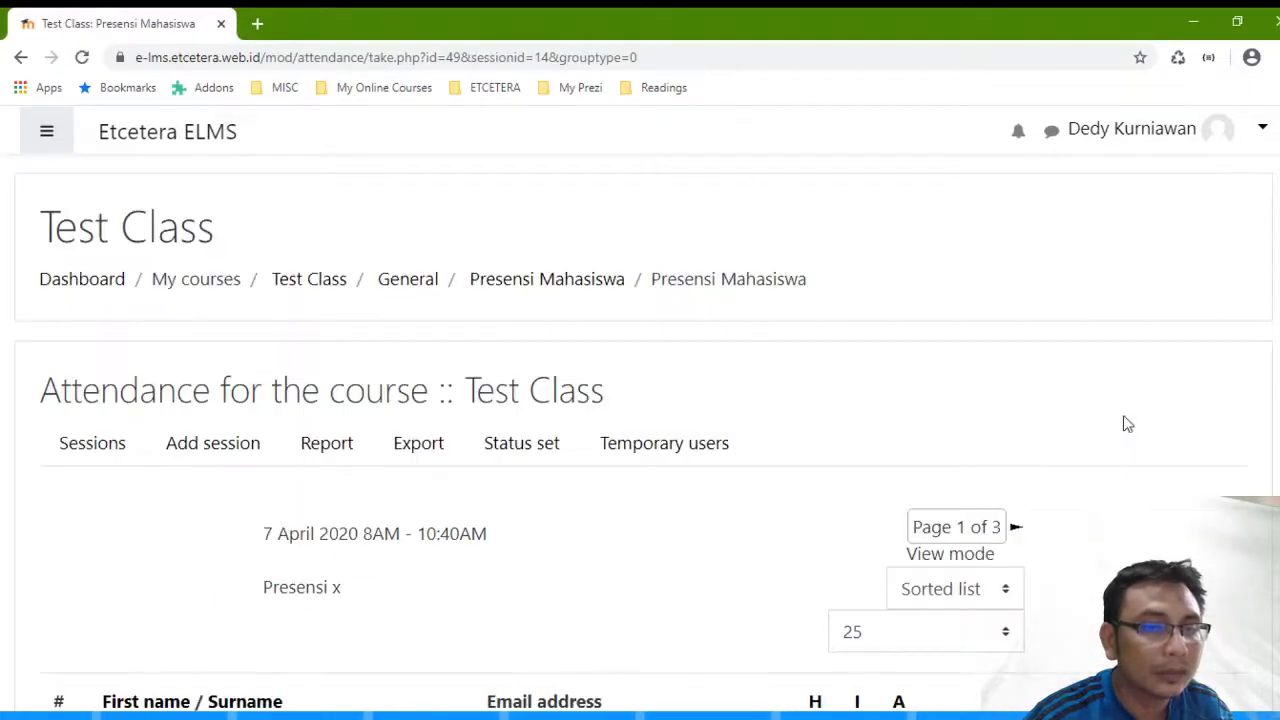
scroll(1123, 415, down, 18)
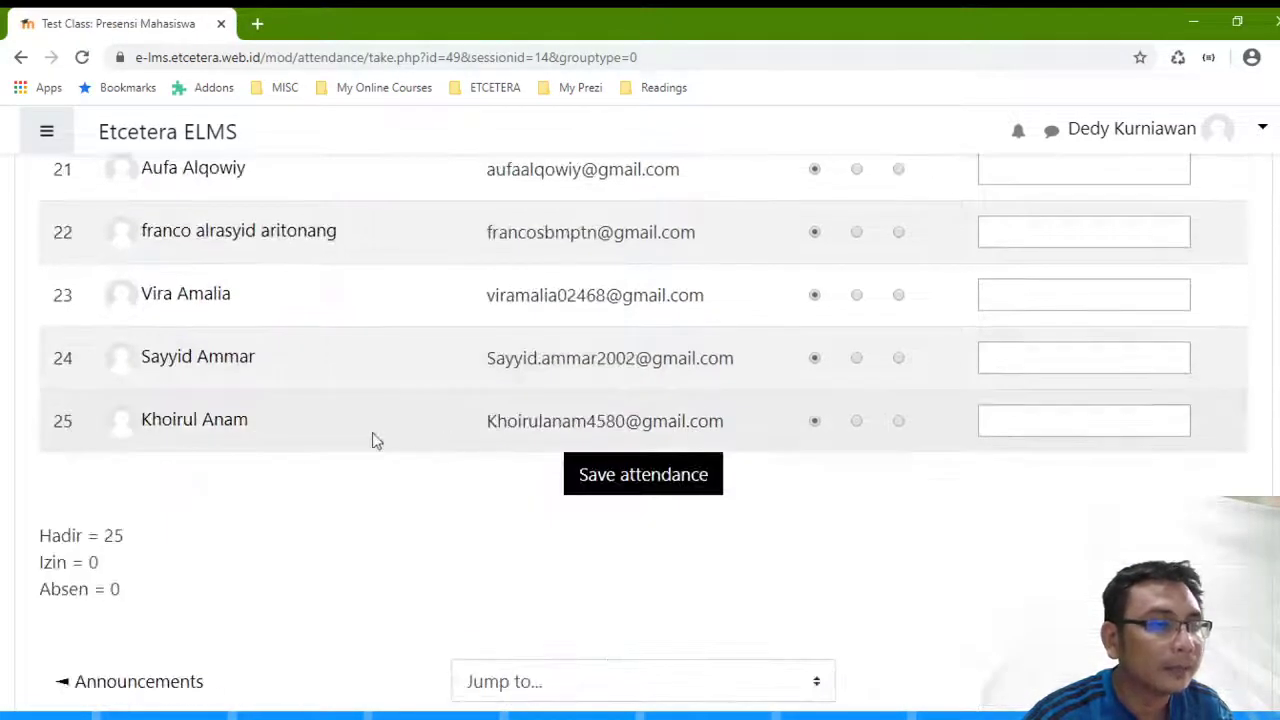
scroll(154, 546, down, 2)
scroll(560, 425, up, 15)
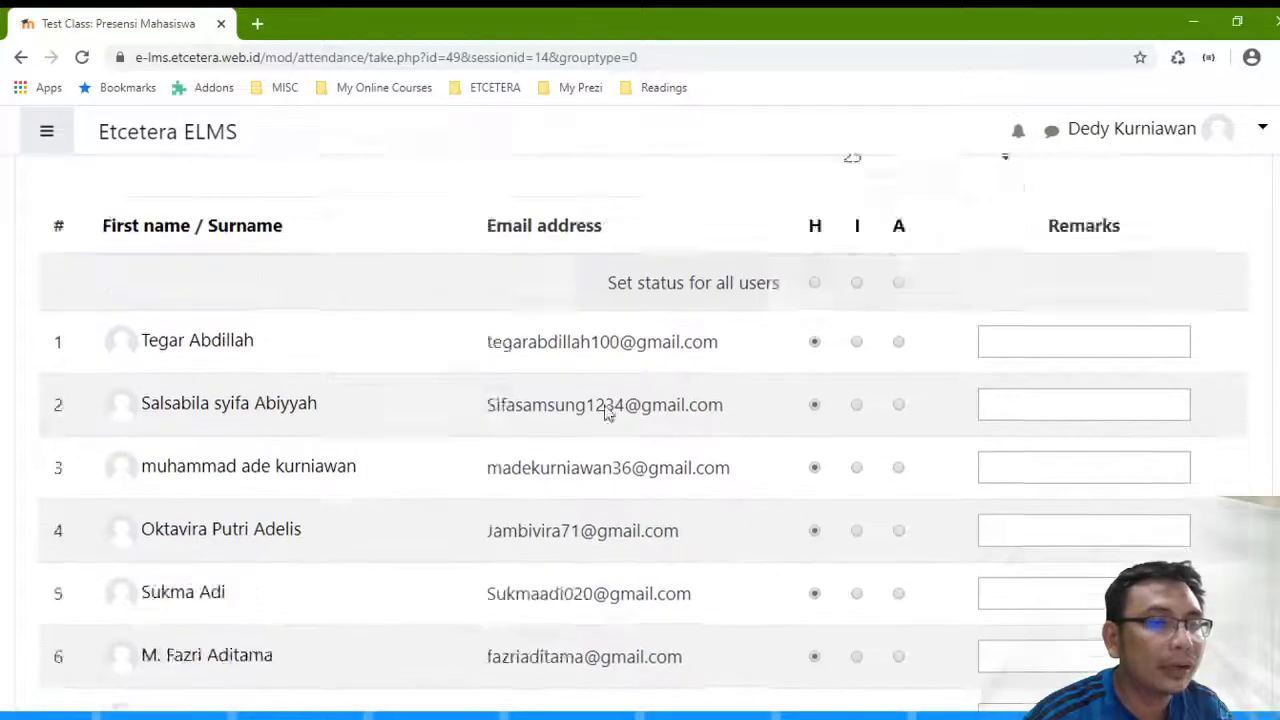
scroll(605, 413, up, 3)
scroll(383, 434, down, 16)
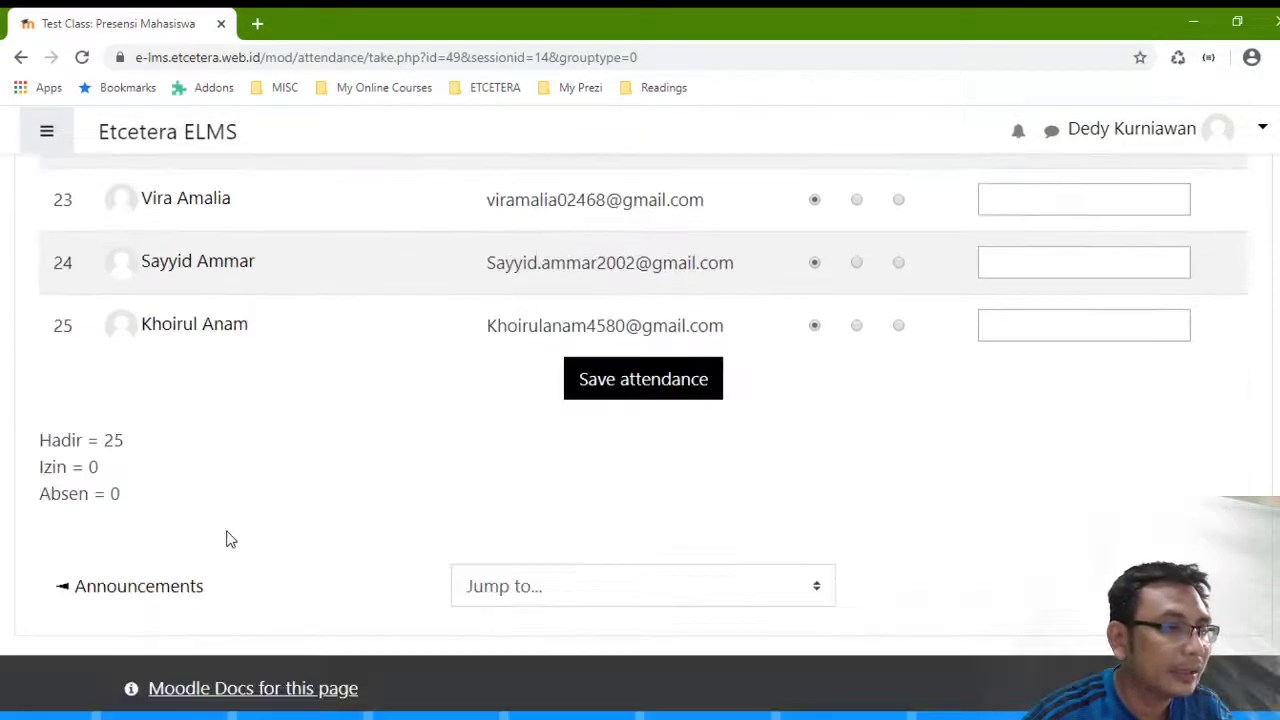
scroll(791, 340, up, 18)
- Turn off paging for the 7 April session list and check the Hadir, Izin and Absen totals for all students
click(903, 458)
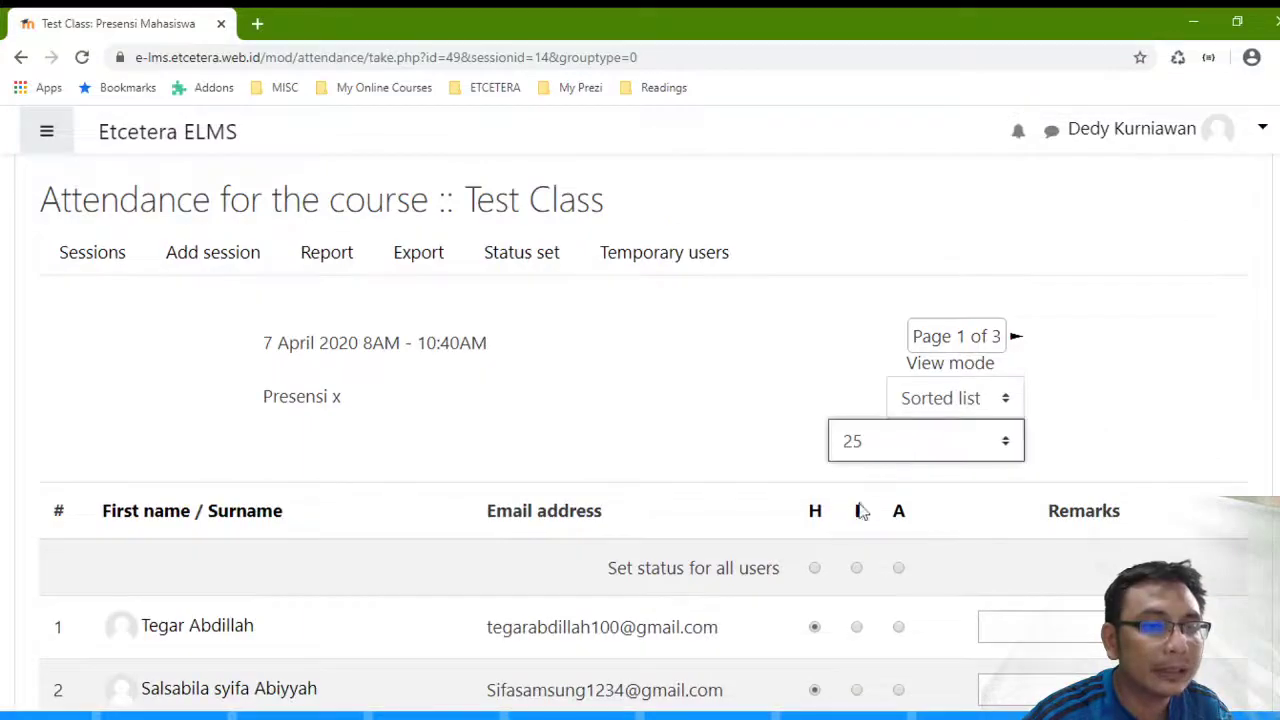
click(860, 481)
scroll(893, 455, down, 20)
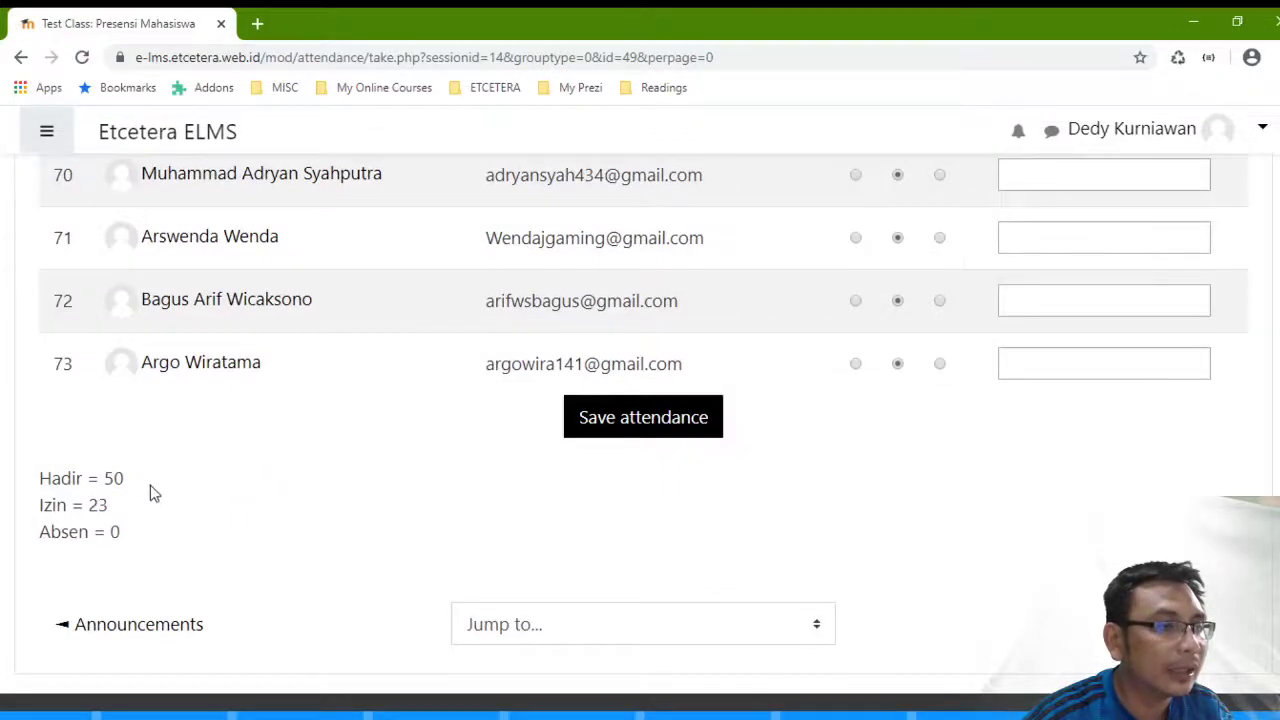
drag(140, 478, 50, 505)
click(130, 533)
scroll(883, 420, up, 20)
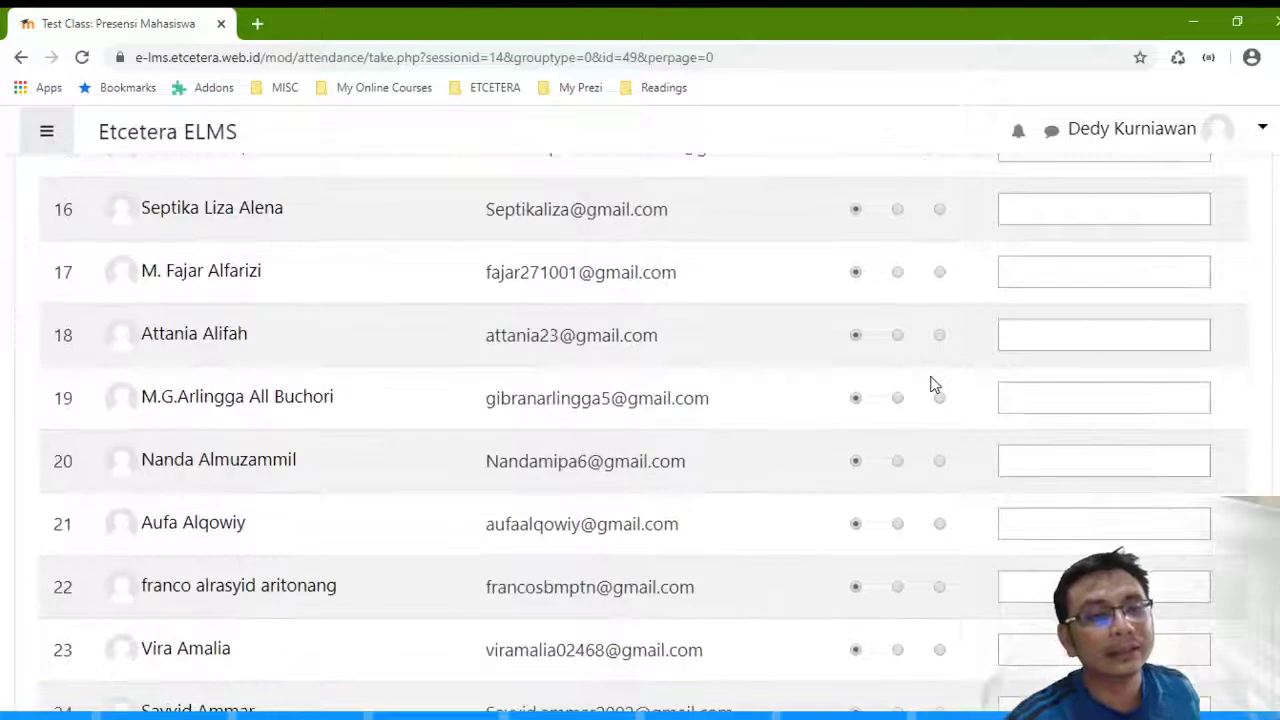
- Save the attendance of the 7 April 2020 session from the full student list
scroll(931, 383, down, 20)
scroll(466, 517, down, 15)
click(643, 432)
- Look over the attendance sessions list, comparing the taken sessions with those still open, such as 14 April 2020
scroll(837, 397, down, 5)
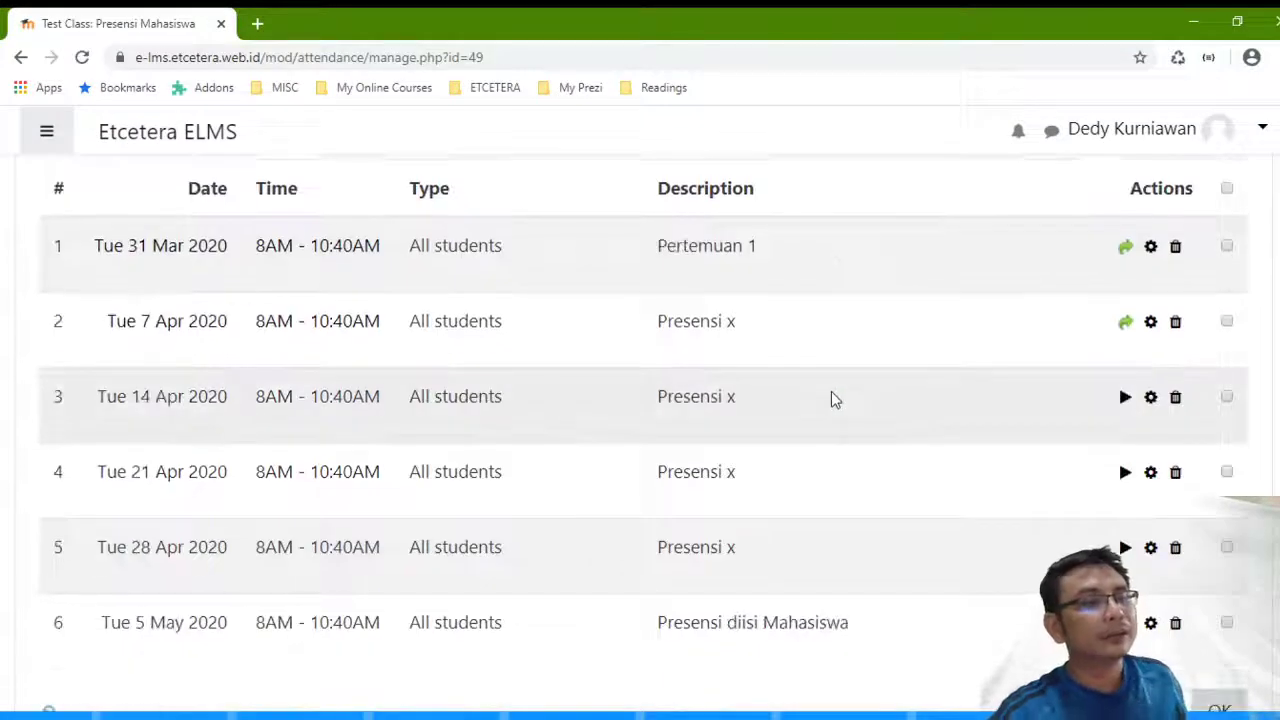
scroll(837, 397, up, 1)
scroll(302, 403, down, 2)
scroll(620, 354, up, 3)
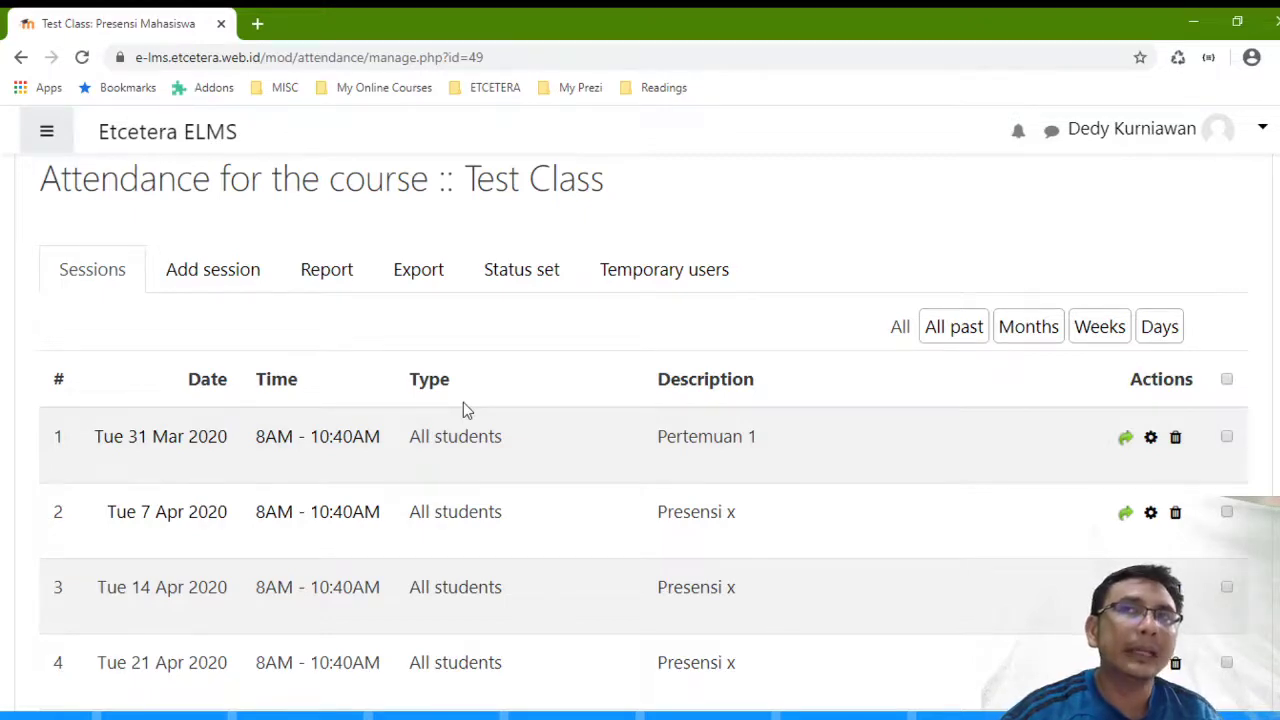
scroll(480, 406, down, 3)
scroll(400, 410, up, 2)
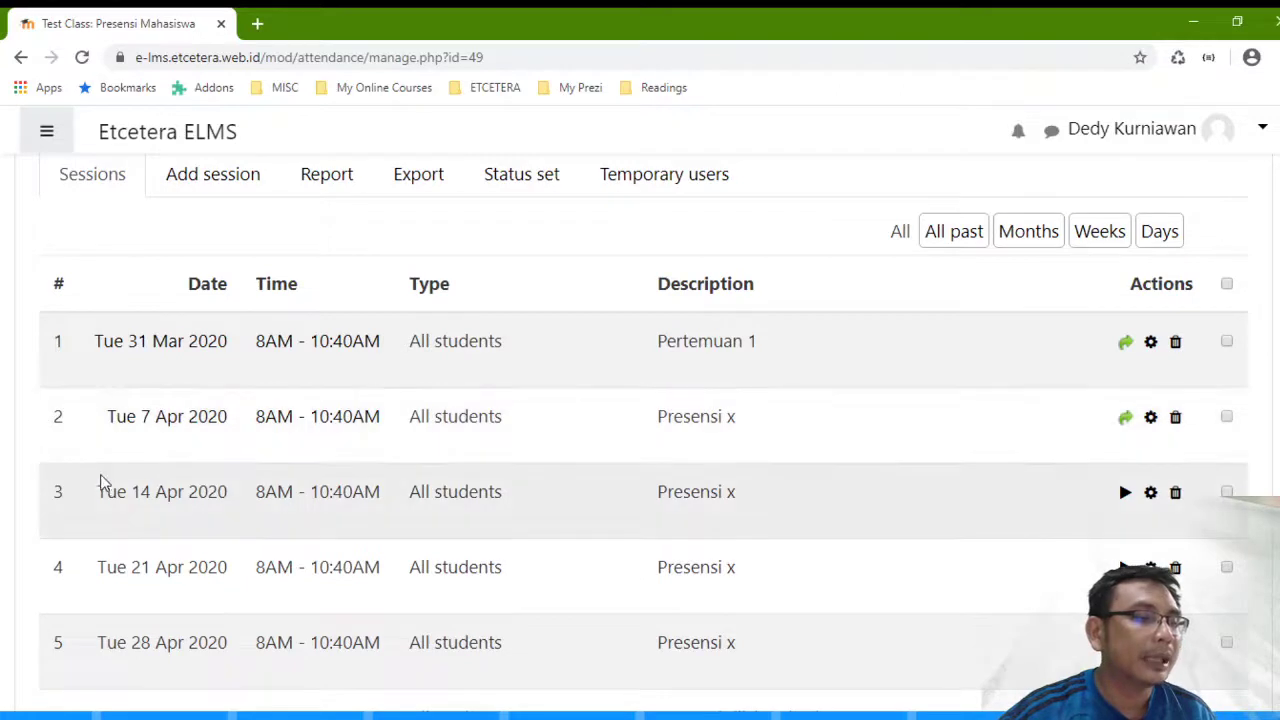
drag(93, 500, 389, 500)
scroll(389, 500, up, 4)
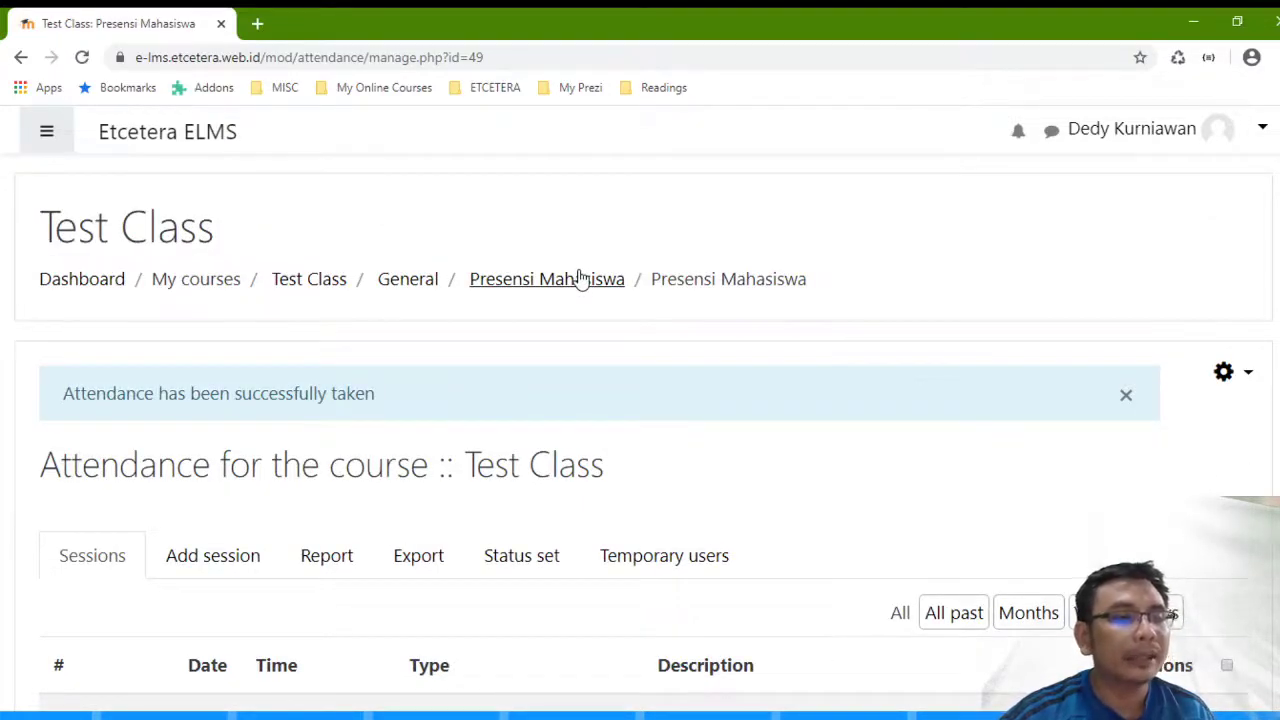
scroll(580, 278, down, 2)
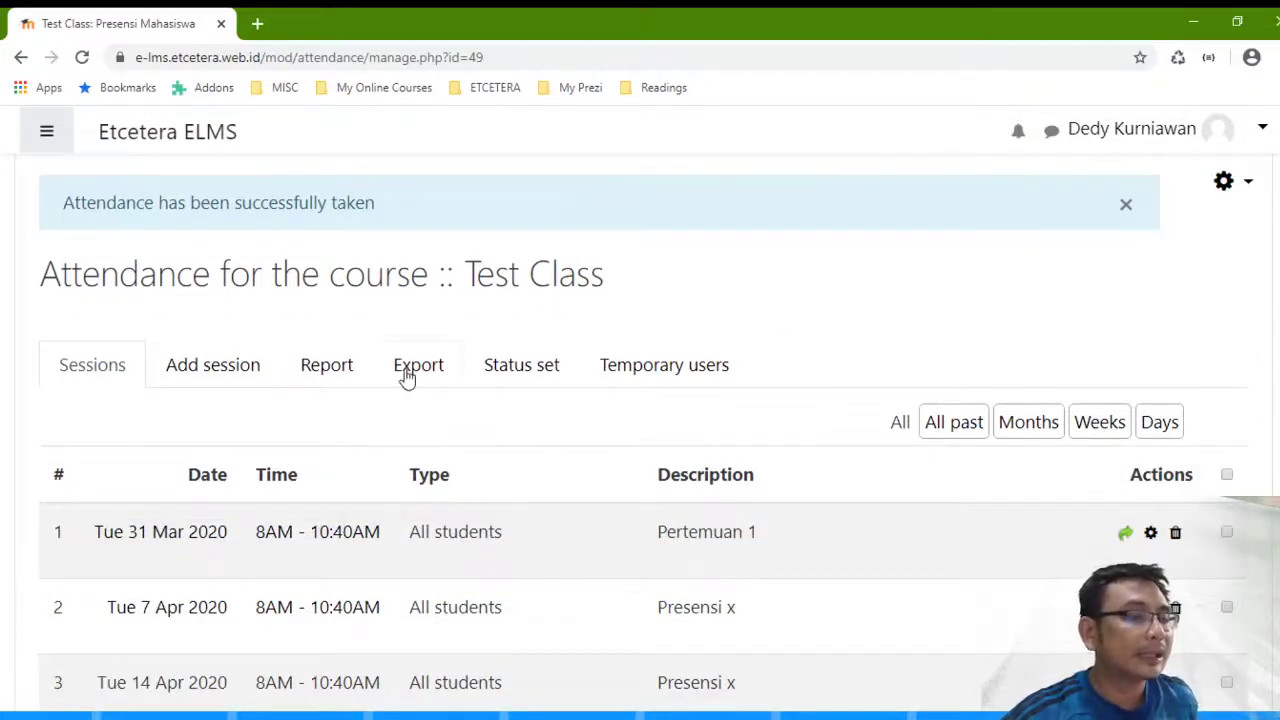
- Open the attendance report and examine each student's session statuses, the summary row, and the points and percentage columns
click(330, 373)
scroll(330, 374, down, 9)
scroll(330, 374, up, 5)
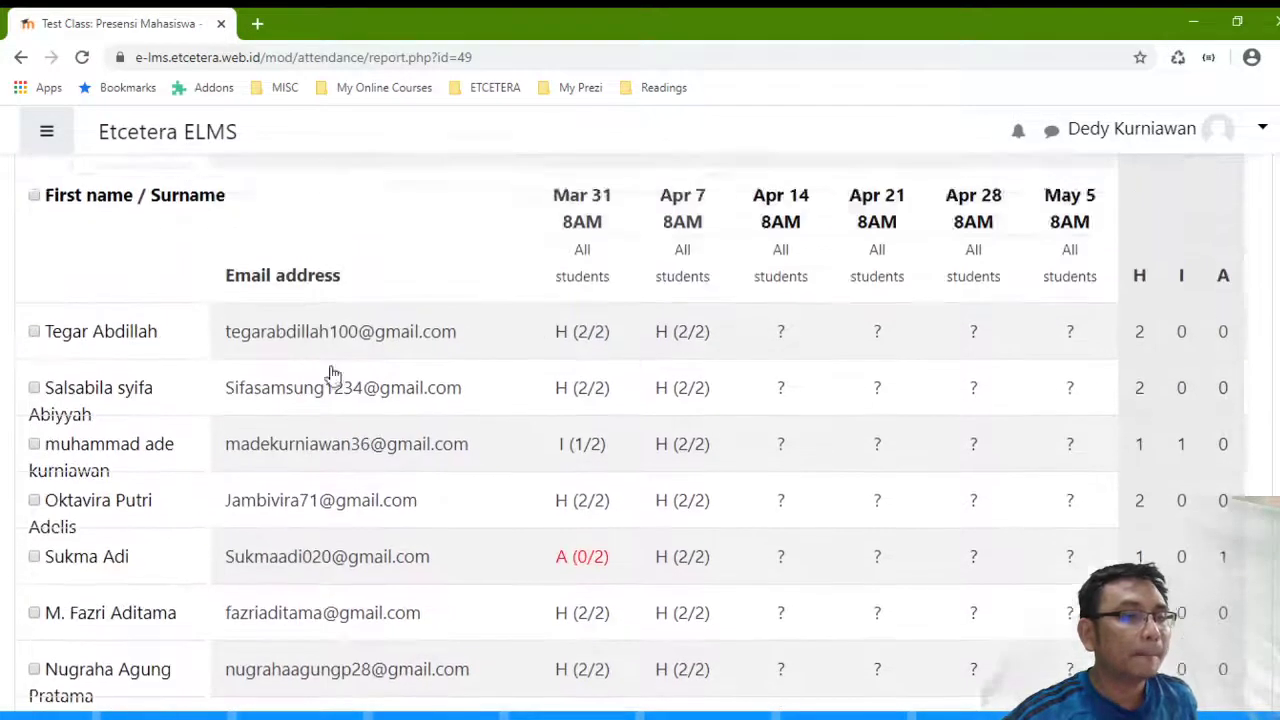
scroll(794, 352, down, 1)
scroll(511, 351, down, 14)
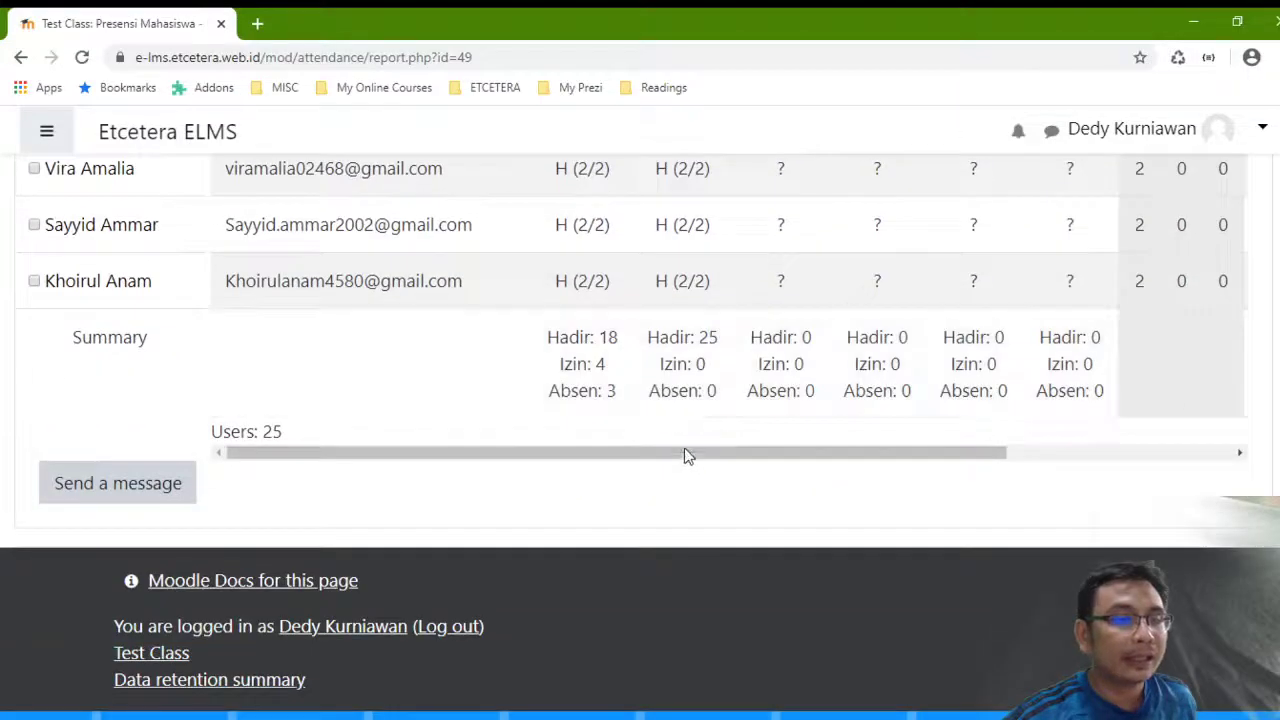
drag(686, 451, 962, 450)
scroll(1110, 400, up, 12)
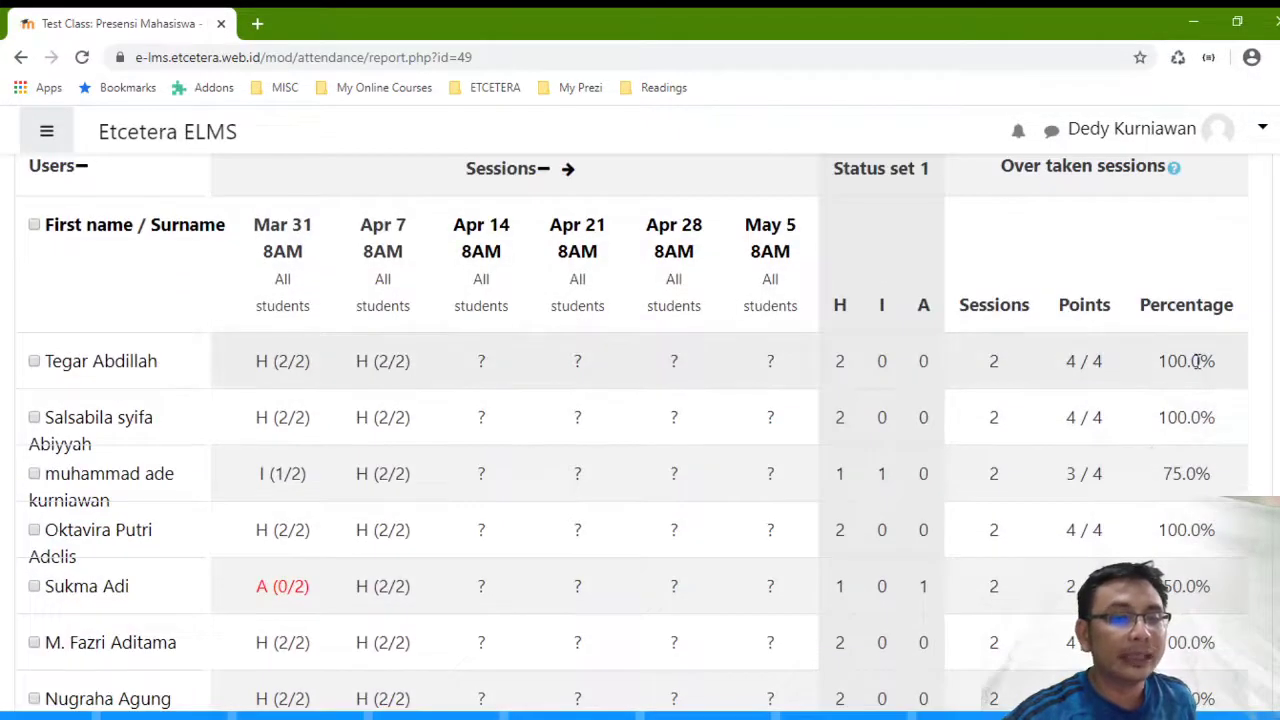
- Compare the attendance percentage of a student present at both sessions with that of a student marked Izin on 31 March
drag(1203, 362, 1158, 366)
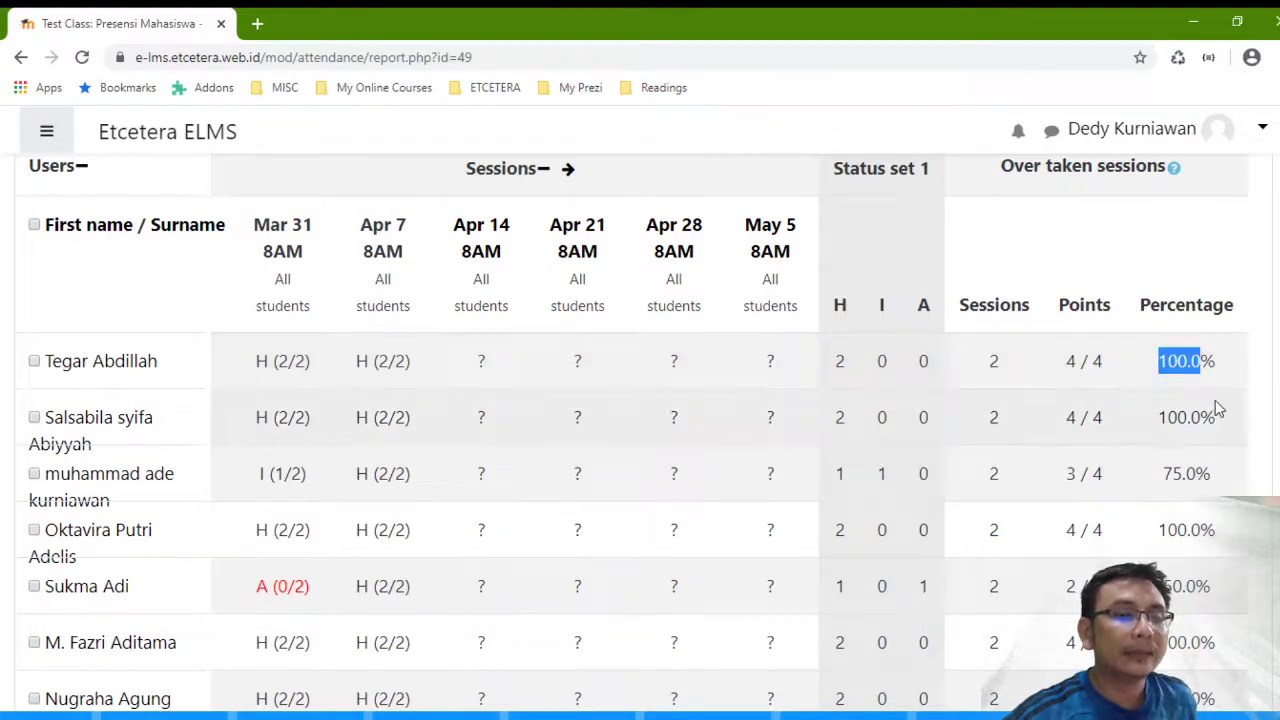
drag(1204, 476, 1163, 483)
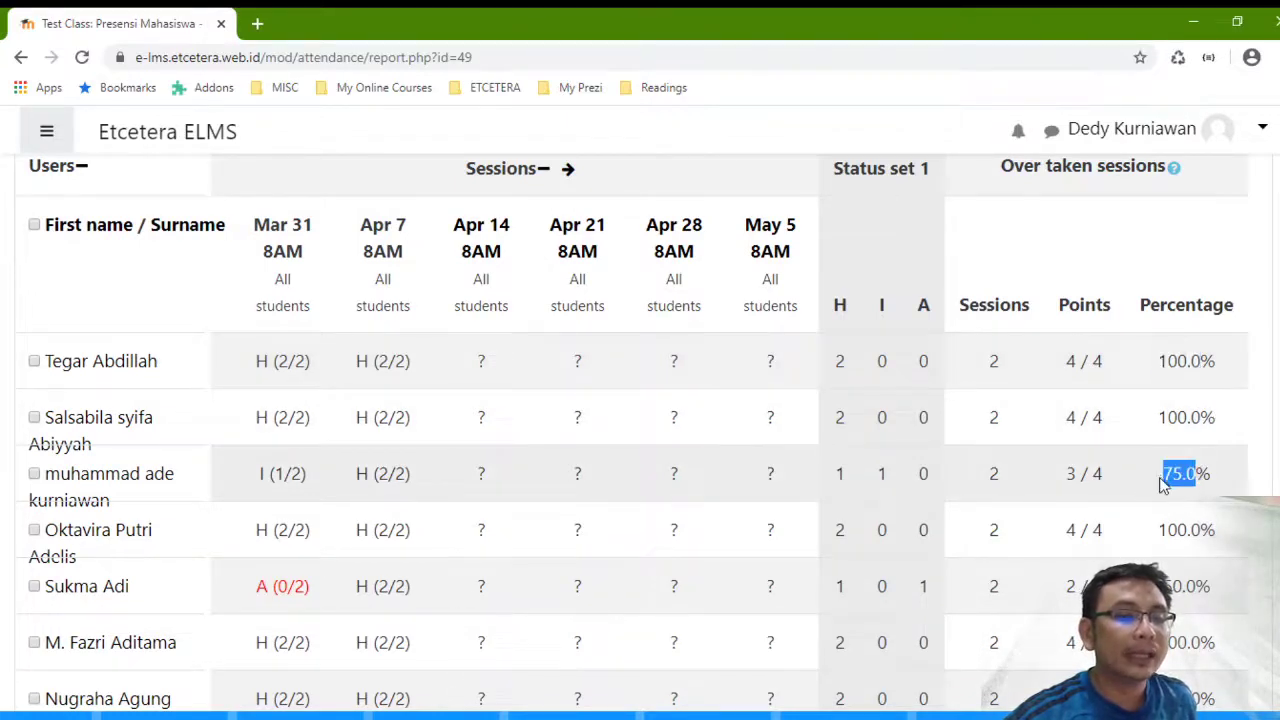
click(1260, 486)
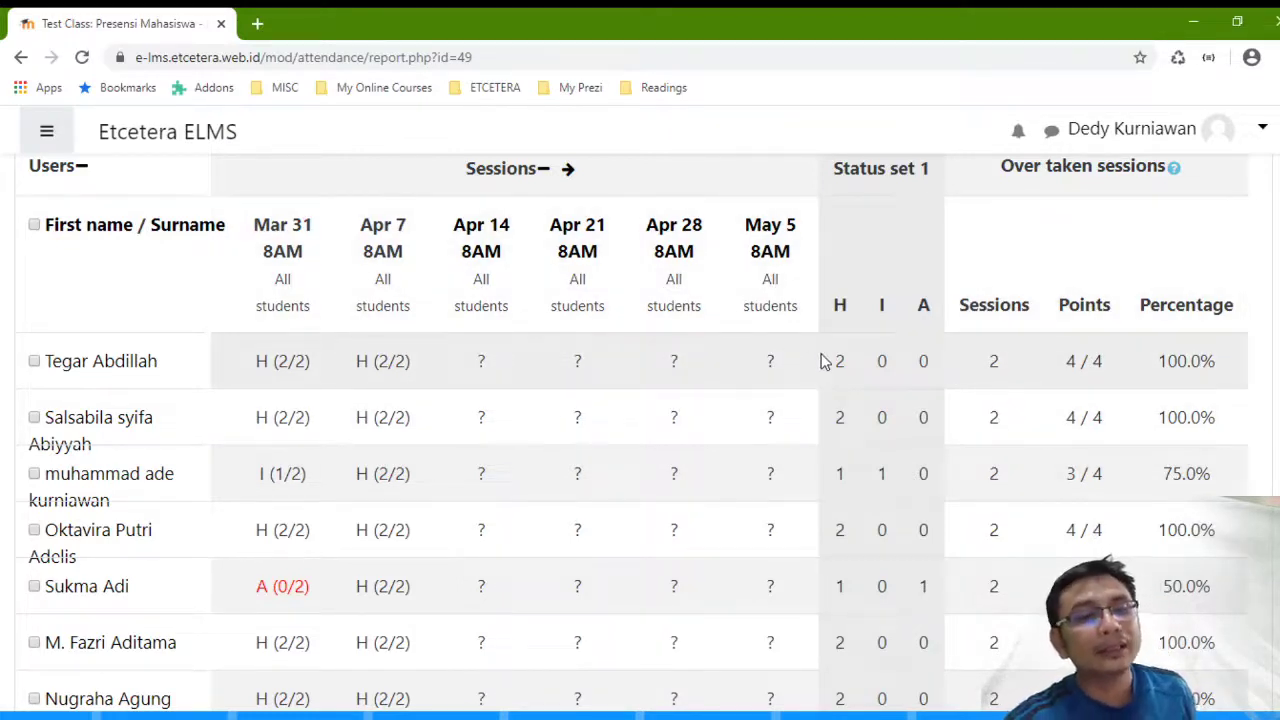
- Look through the attendance report from the session columns and student rows to the Hadir, Izin and Absen summary row
scroll(826, 361, down, 2)
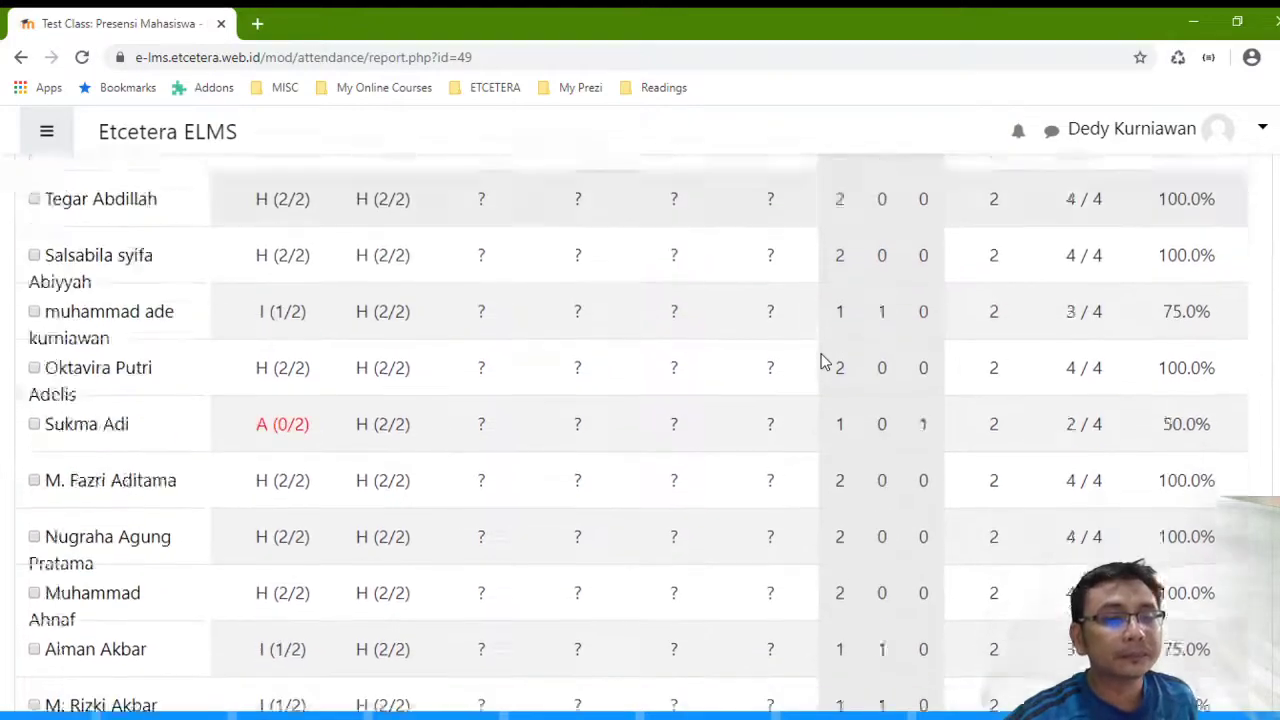
scroll(543, 340, up, 2)
scroll(697, 399, down, 5)
scroll(697, 399, down, 10)
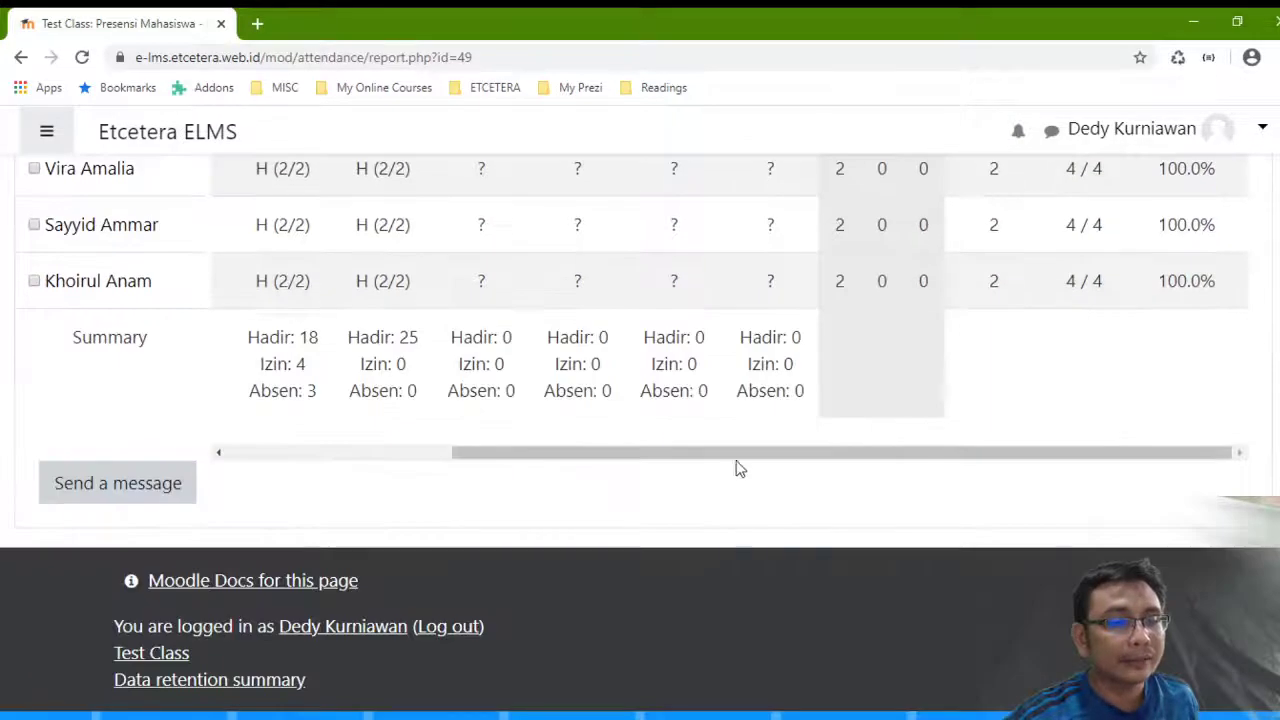
scroll(743, 489, left, 5)
scroll(1062, 375, up, 5)
scroll(1062, 375, up, 10)
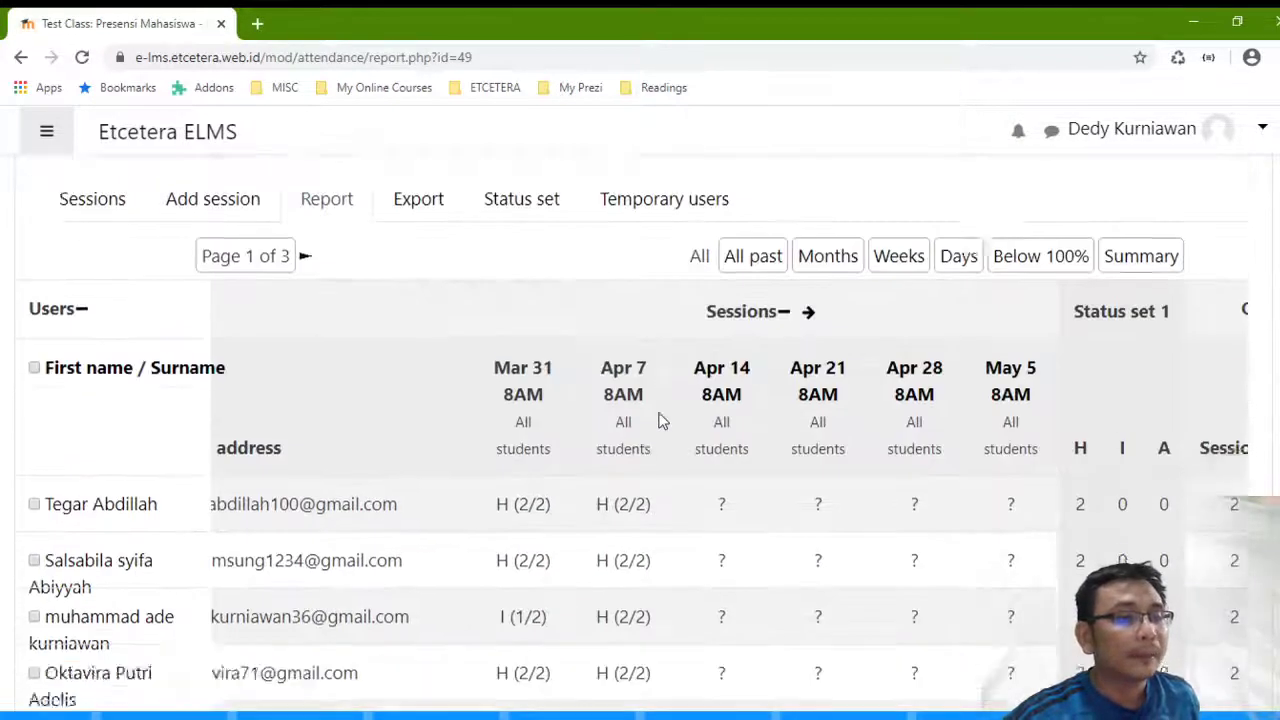
scroll(660, 420, down, 5)
scroll(883, 345, up, 5)
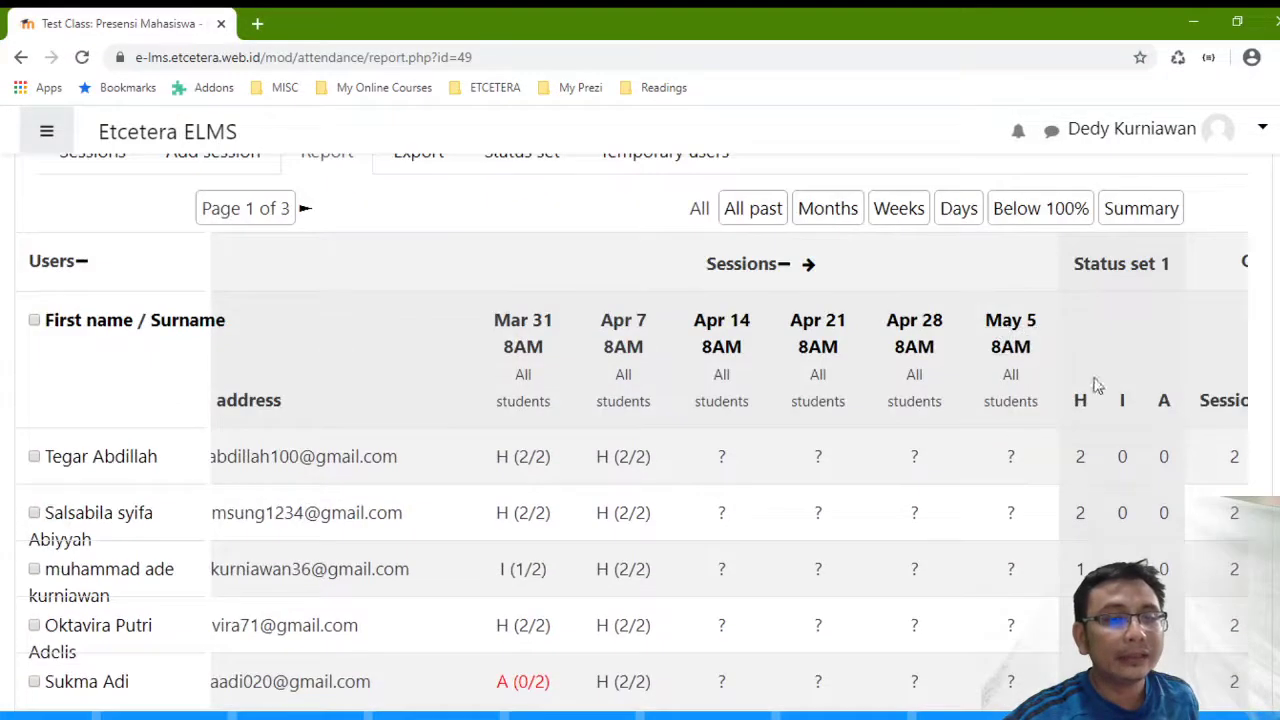
scroll(717, 423, down, 10)
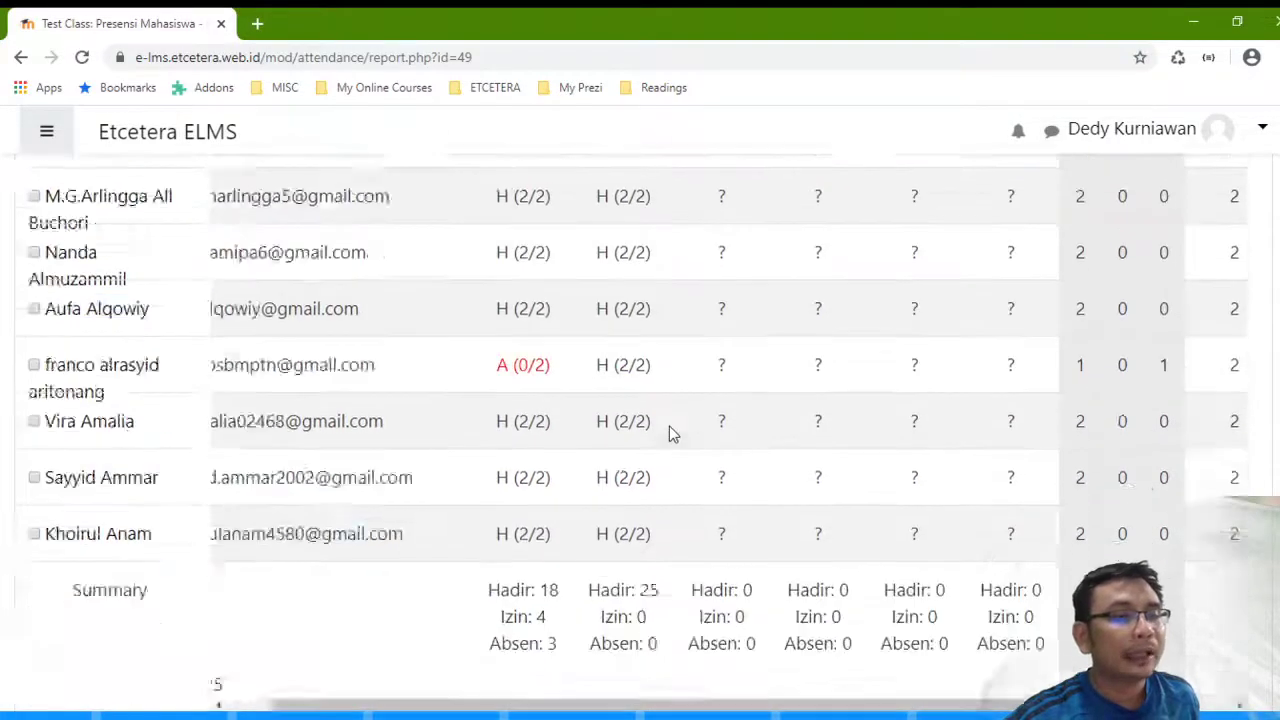
scroll(674, 434, up, 5)
scroll(672, 433, up, 5)
scroll(671, 434, up, 4)
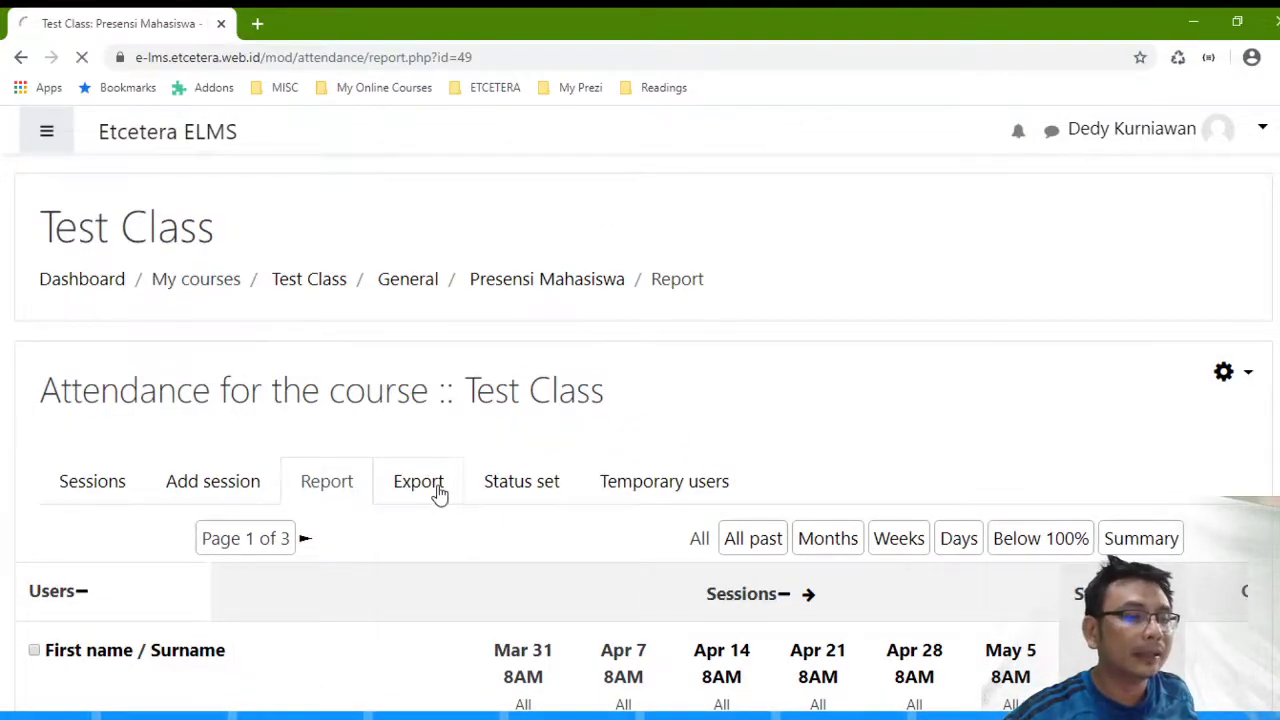
- Open the attendance export form and examine its group, user list, student identification, session and period options
scroll(440, 480, down, 5)
scroll(465, 330, up, 3)
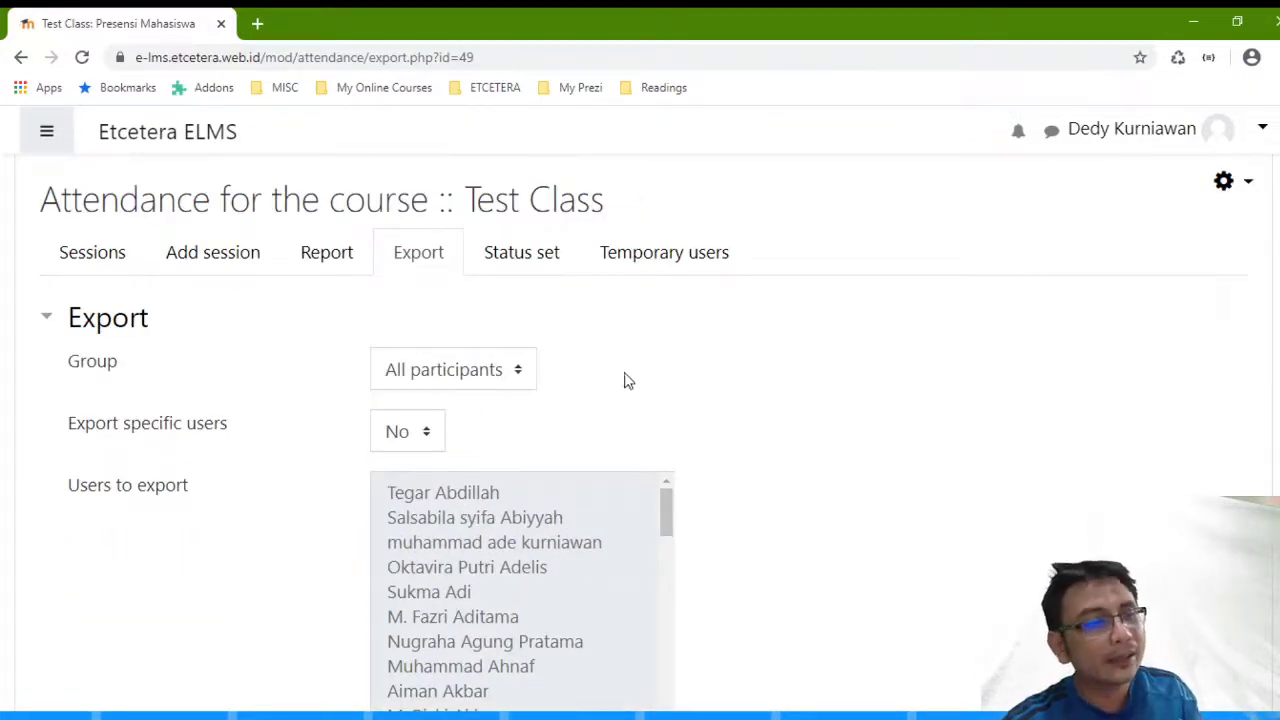
scroll(405, 420, down, 4)
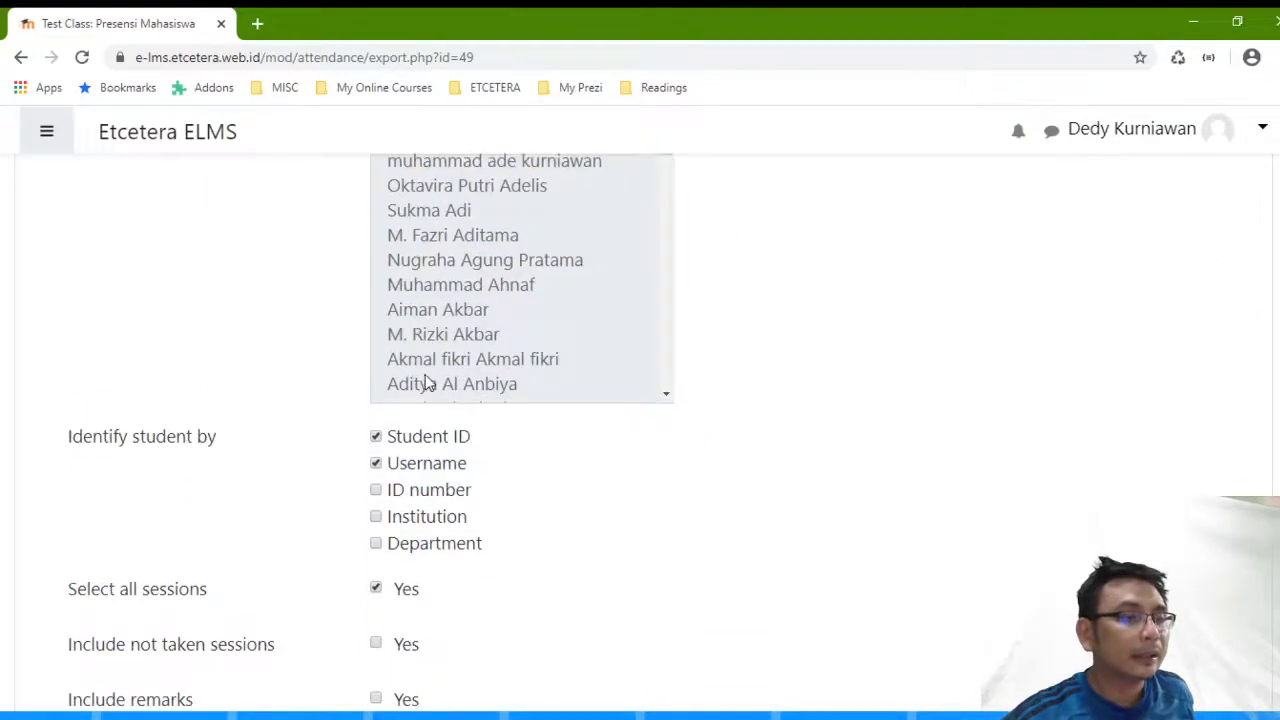
scroll(420, 472, down, 2)
scroll(445, 280, up, 3)
scroll(448, 350, down, 3)
scroll(424, 320, down, 6)
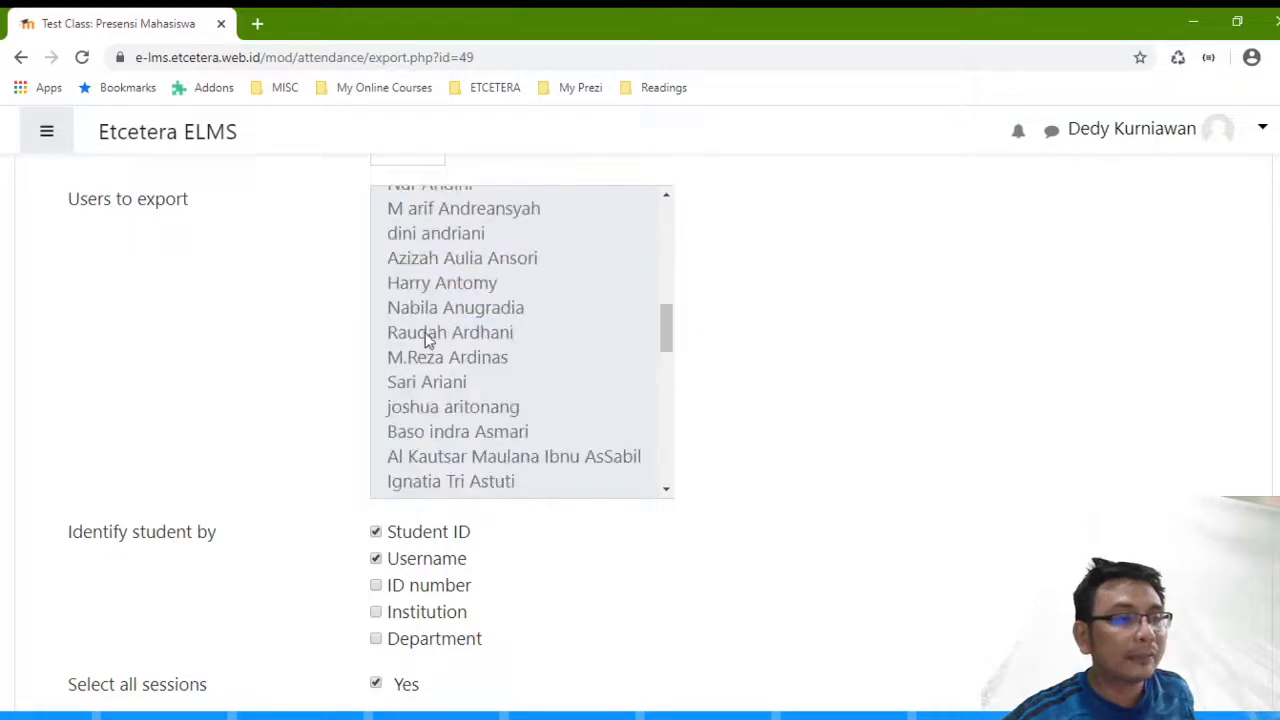
scroll(517, 514, down, 4)
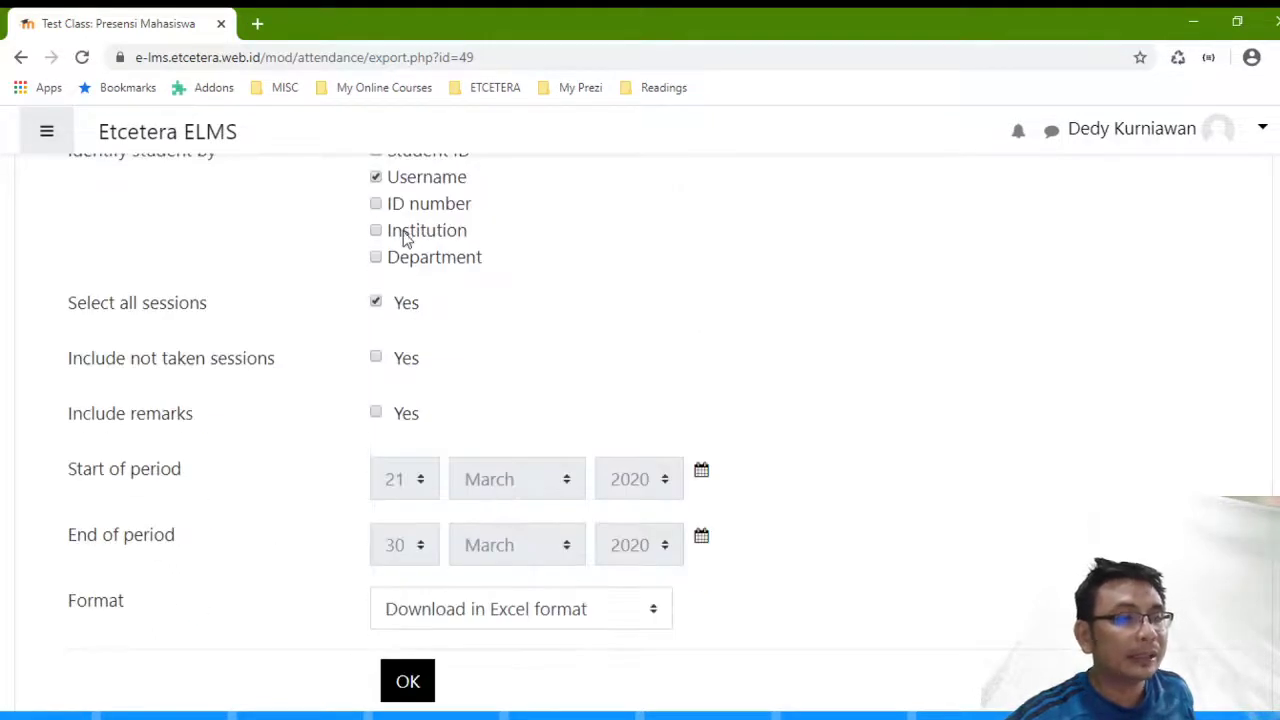
scroll(405, 237, up, 1)
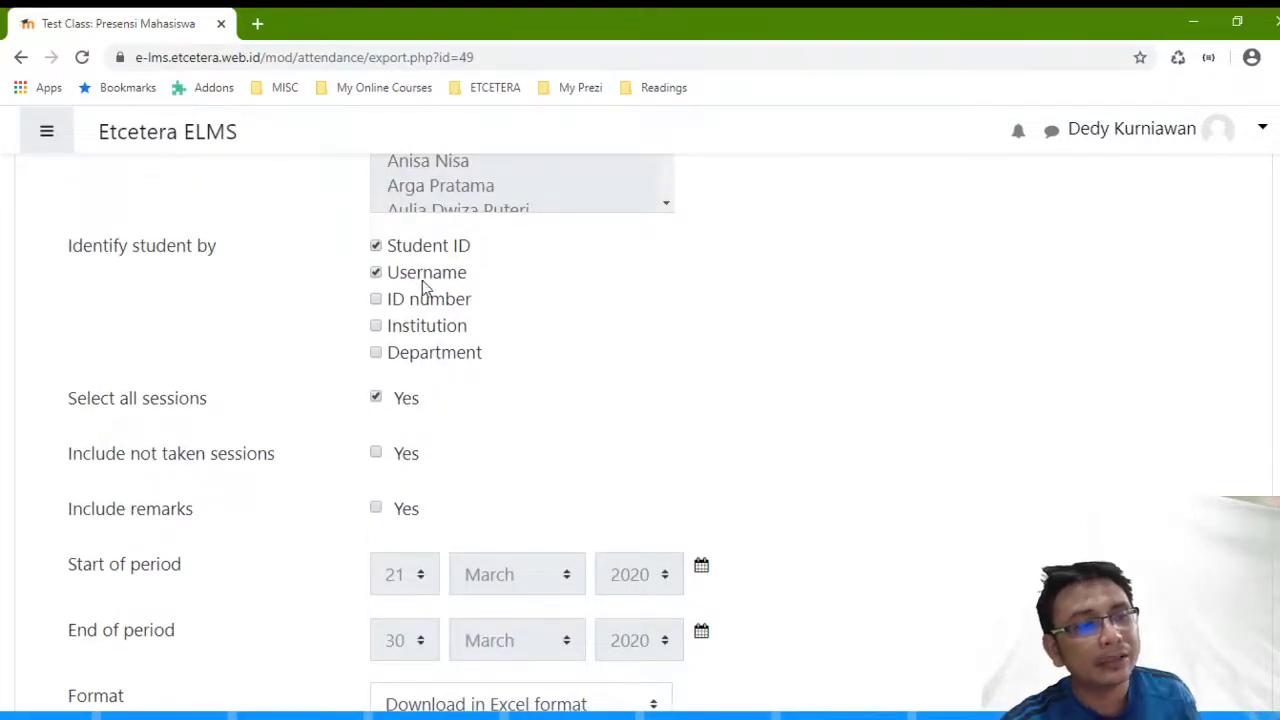
- Export the attendance of all sessions in Excel format, including the sessions not taken
scroll(450, 311, down, 1)
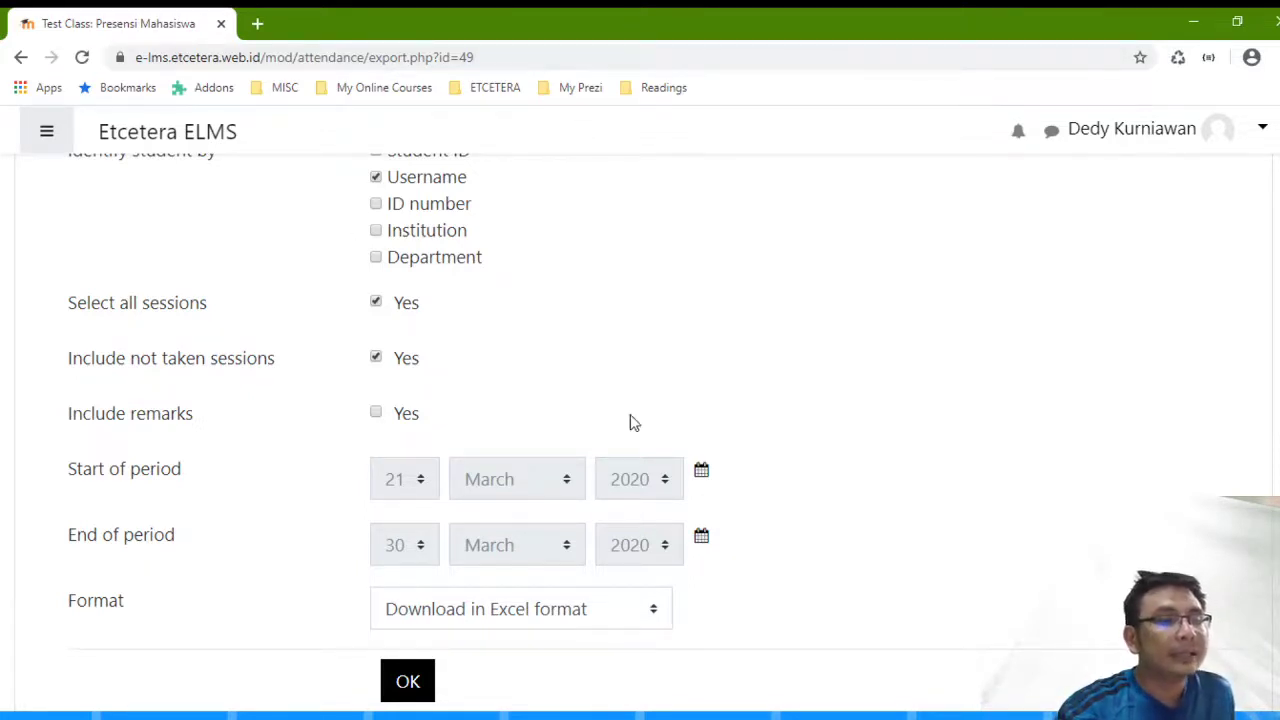
scroll(587, 555, down, 3)
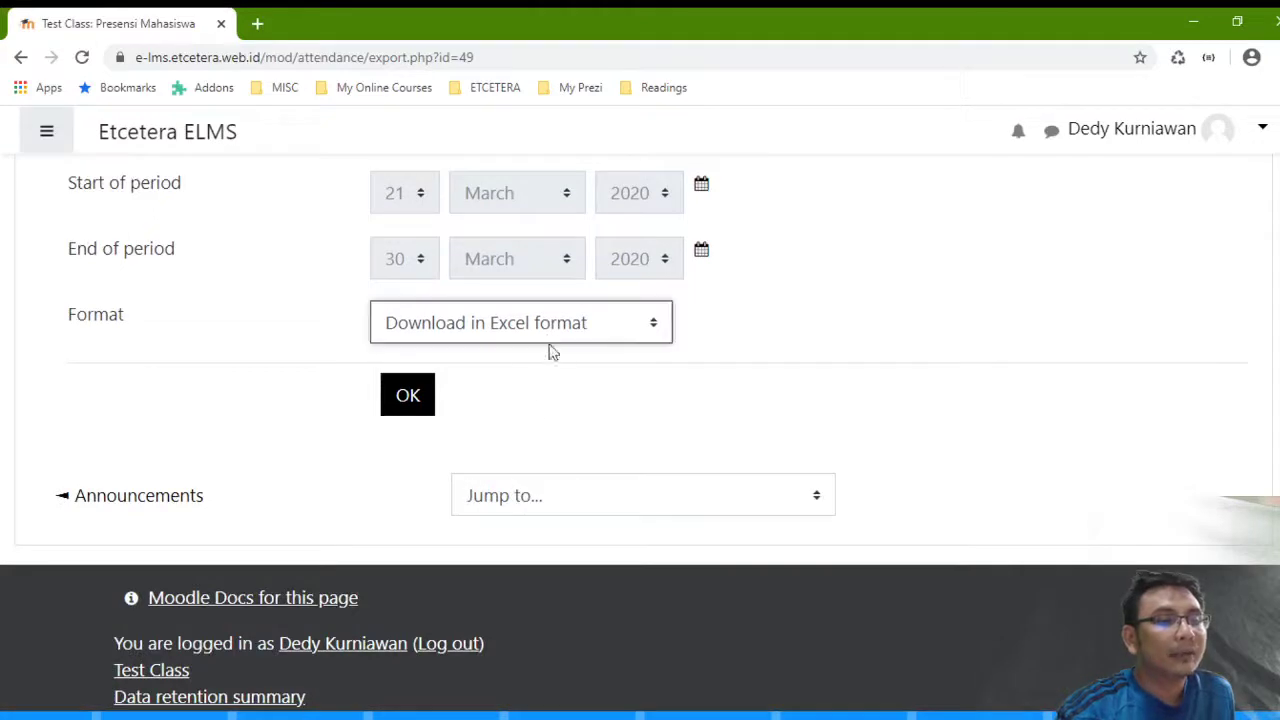
click(412, 396)
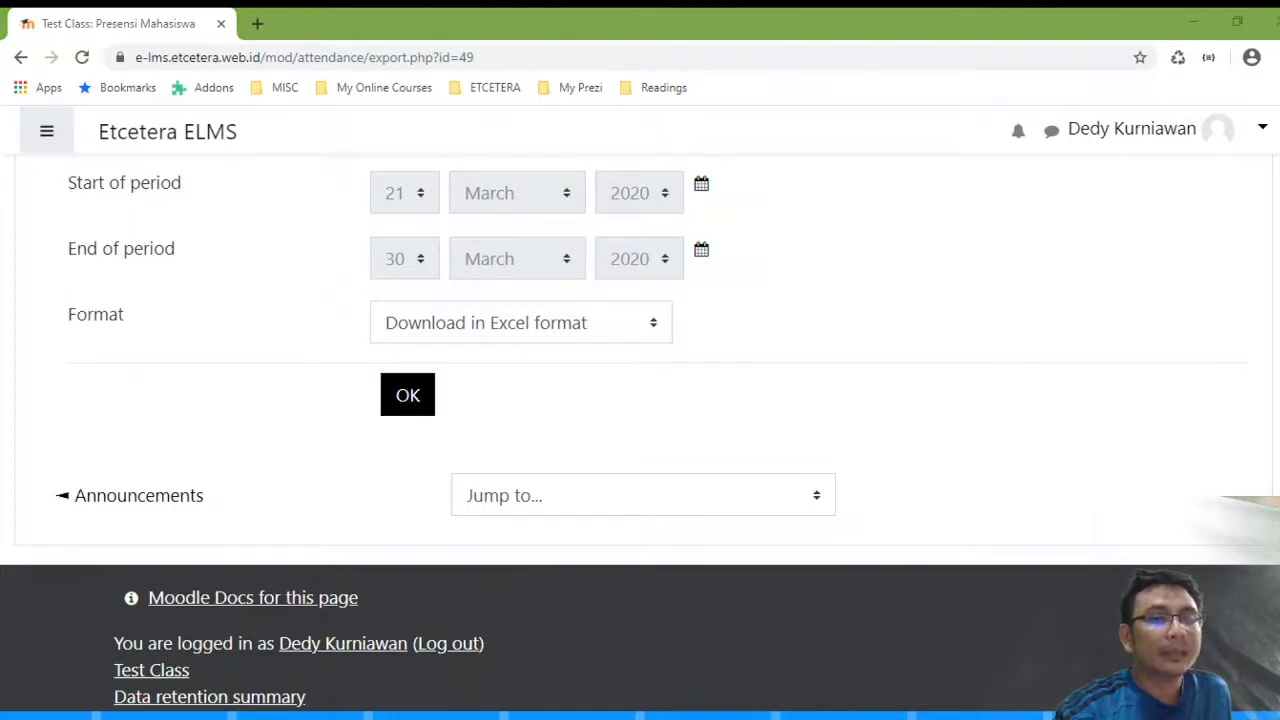
- Look over the export form once more and return to the Test Class course page through its General section
scroll(894, 283, up, 10)
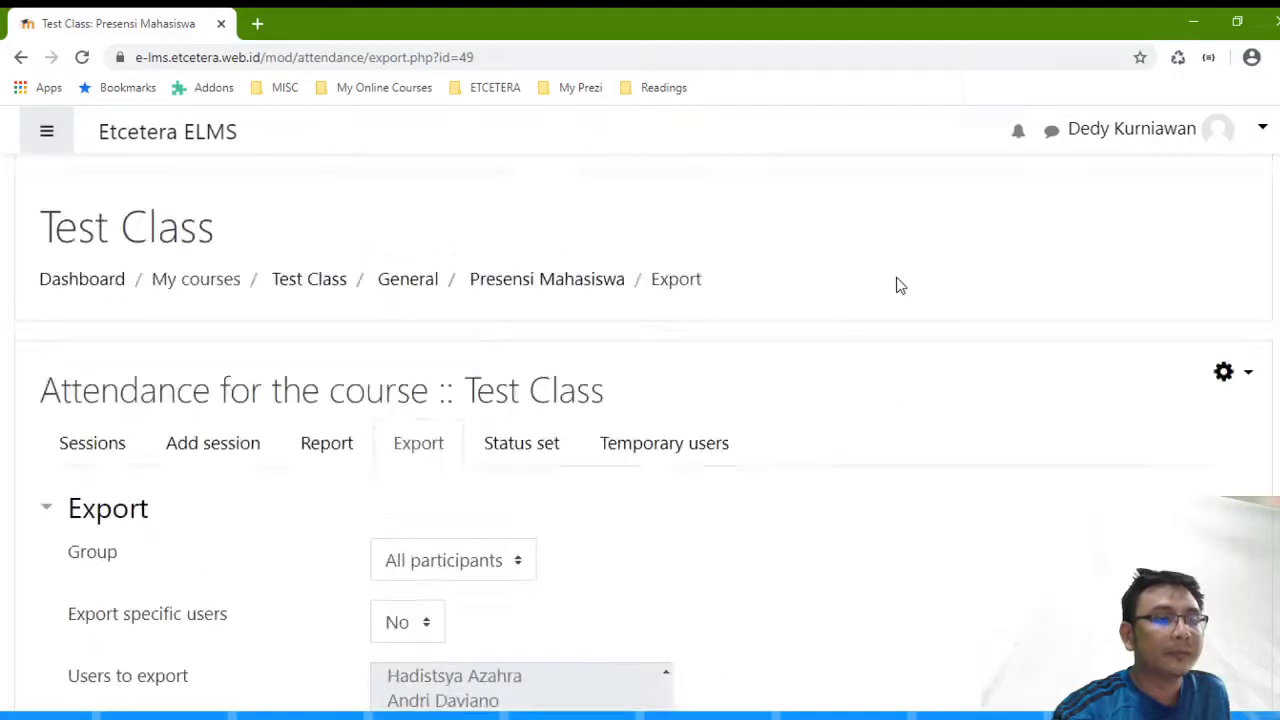
scroll(435, 452, down, 4)
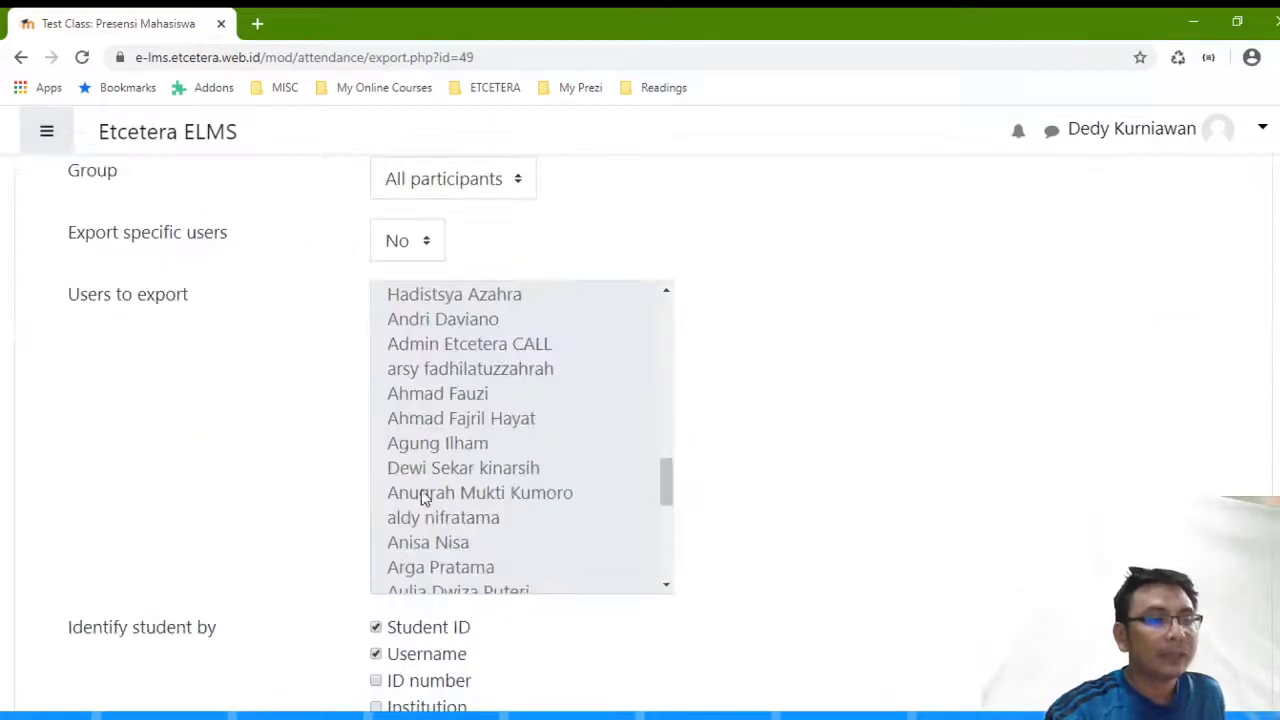
scroll(503, 423, down, 5)
scroll(460, 408, up, 10)
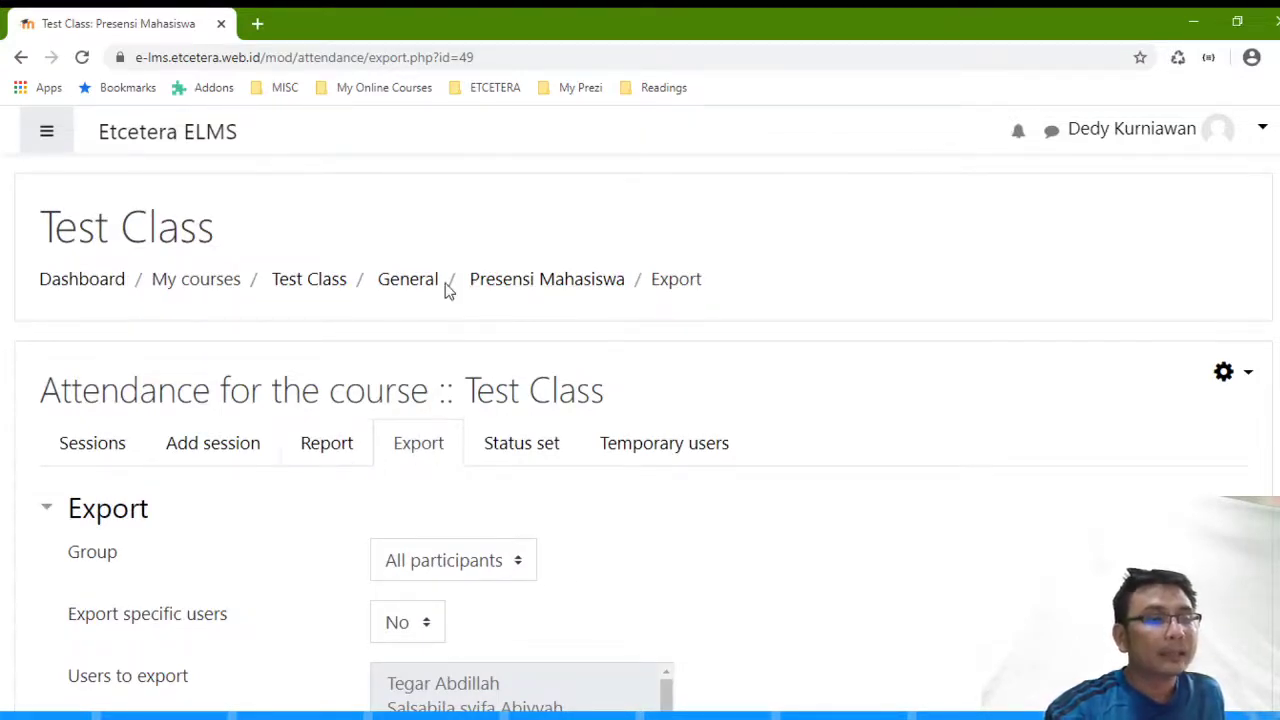
click(502, 282)
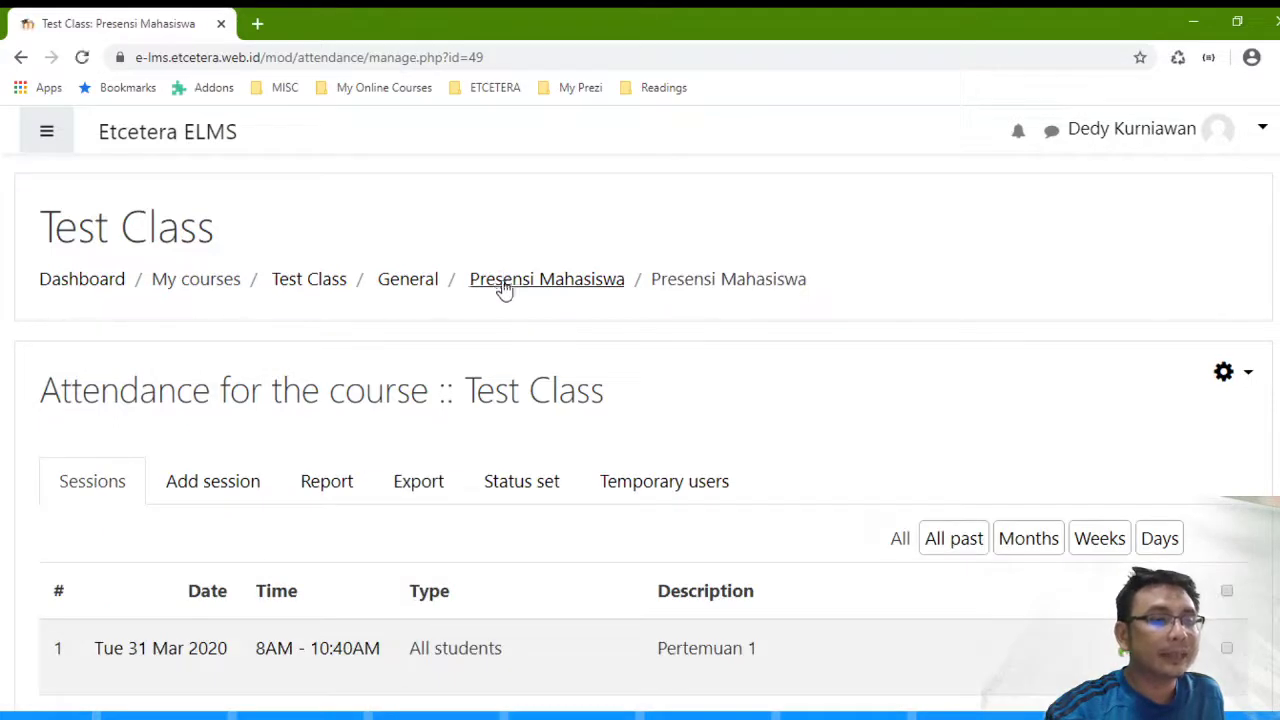
click(423, 291)
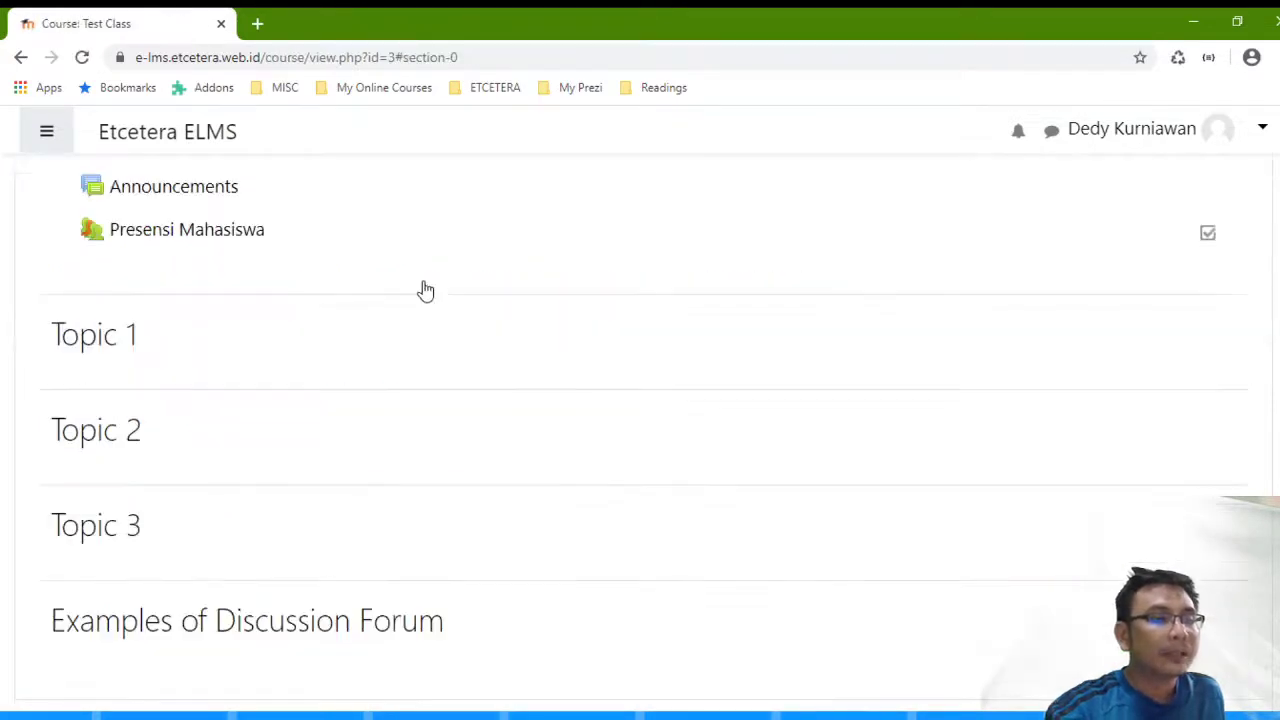
scroll(410, 295, up, 3)
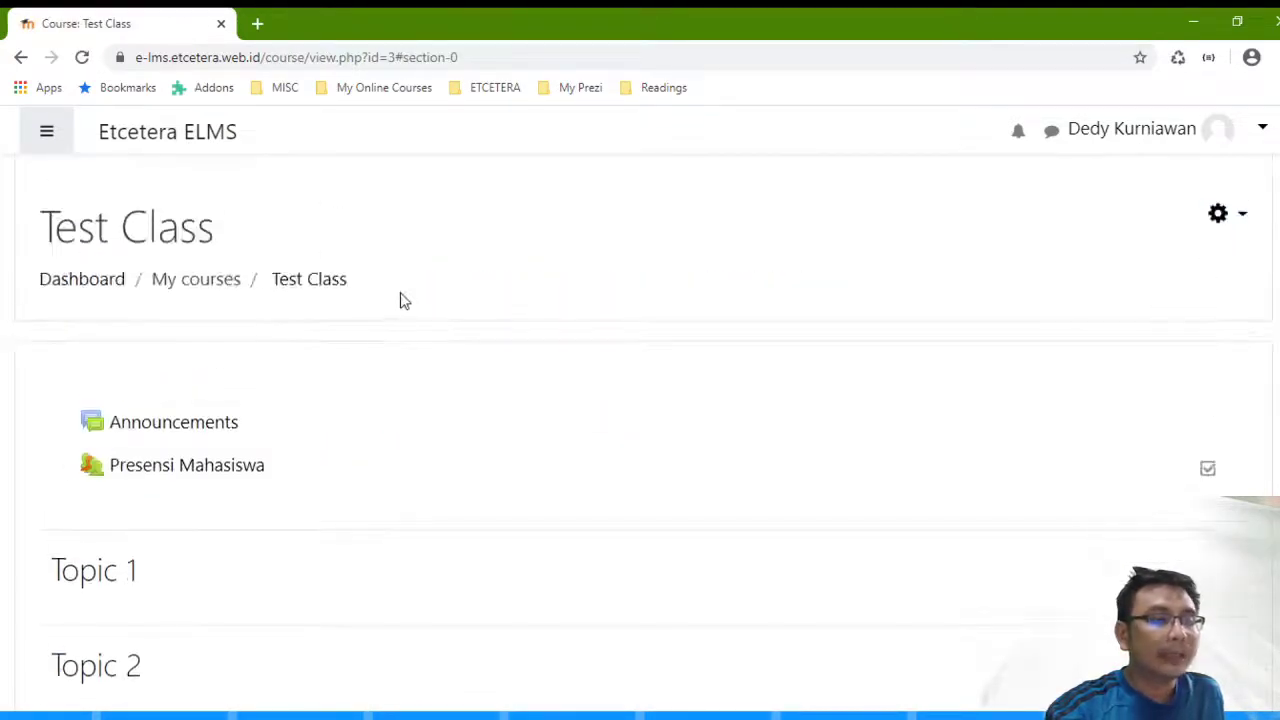
- Open the gradebook of Test Class and look over its grader report for all participants
click(50, 140)
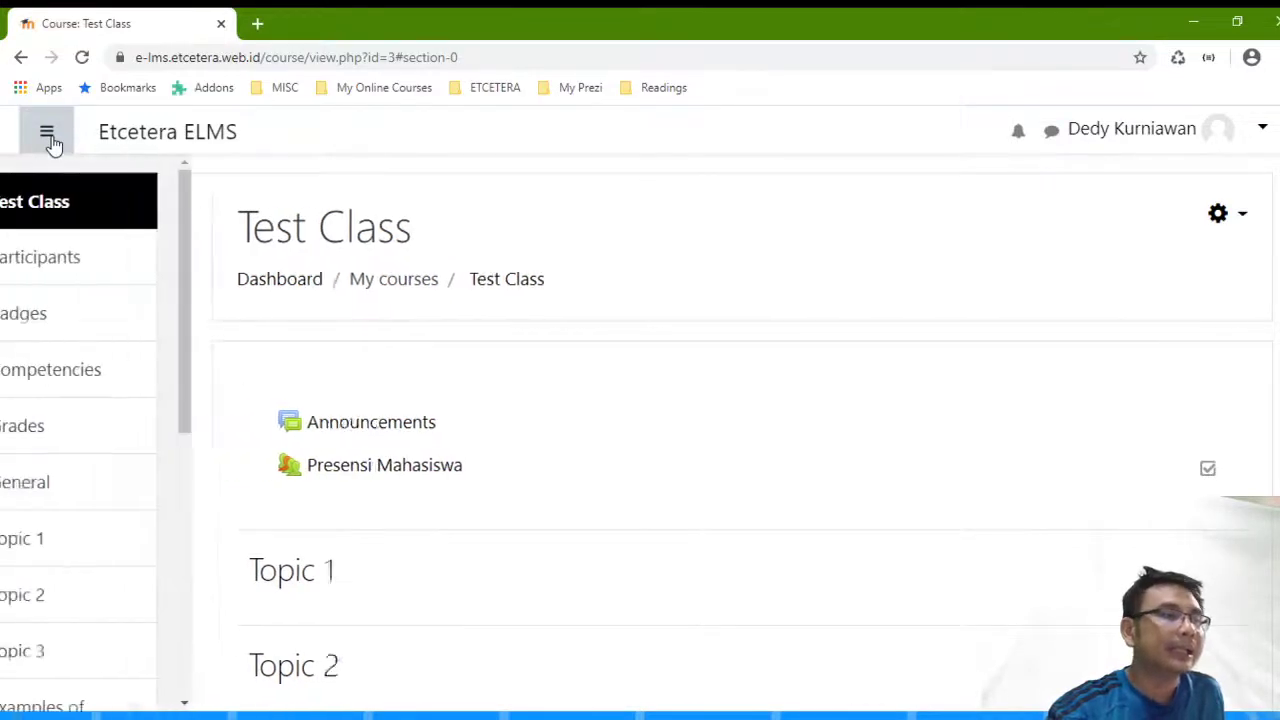
click(96, 426)
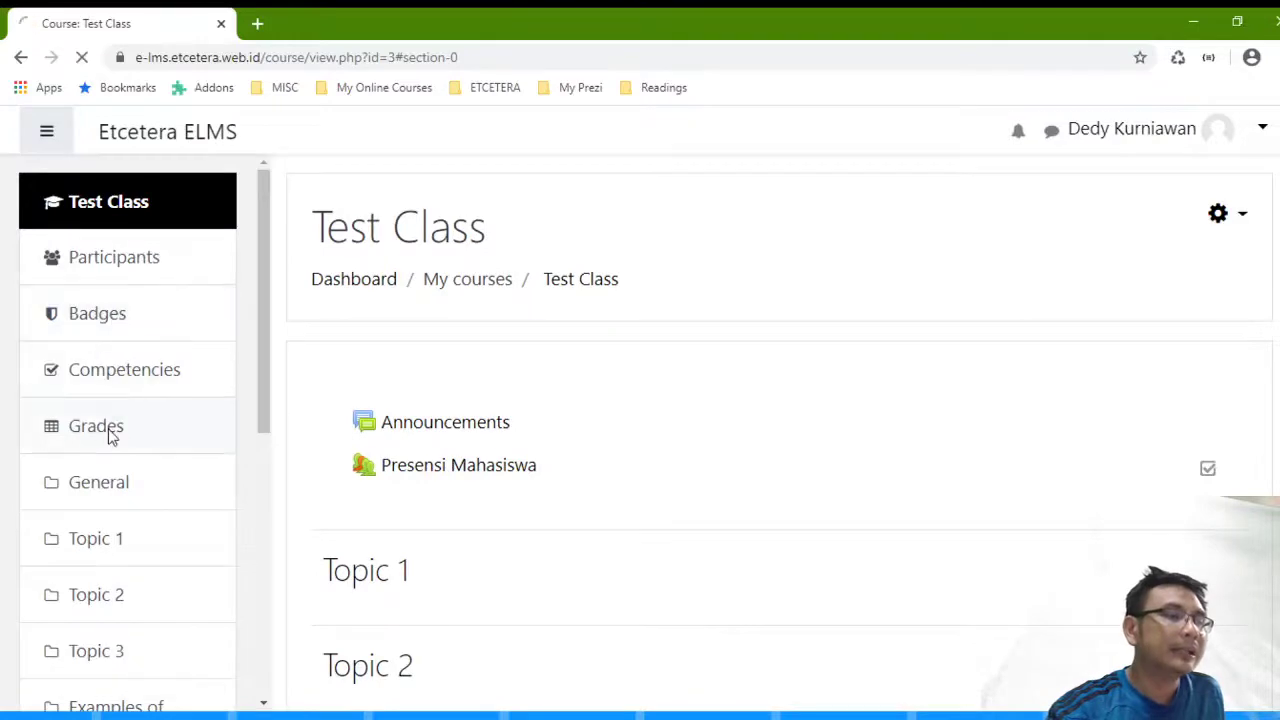
scroll(789, 326, down, 5)
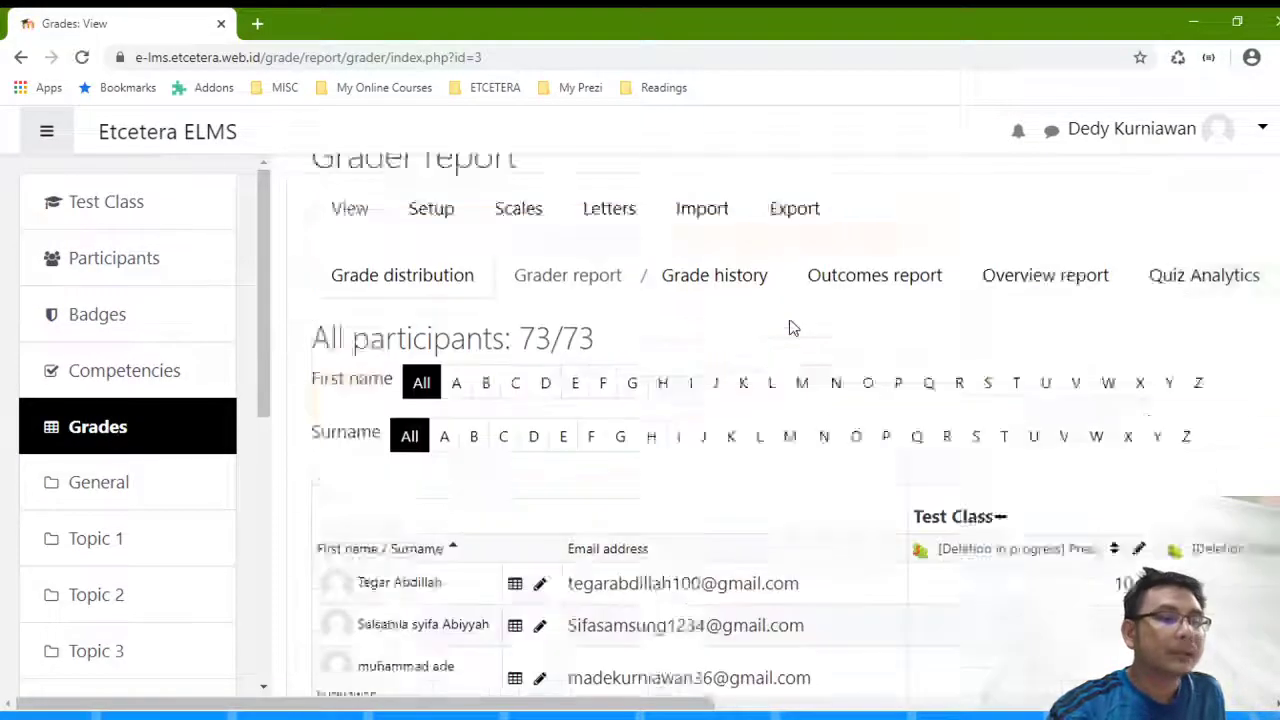
scroll(779, 333, up, 1)
scroll(779, 333, up, 1)
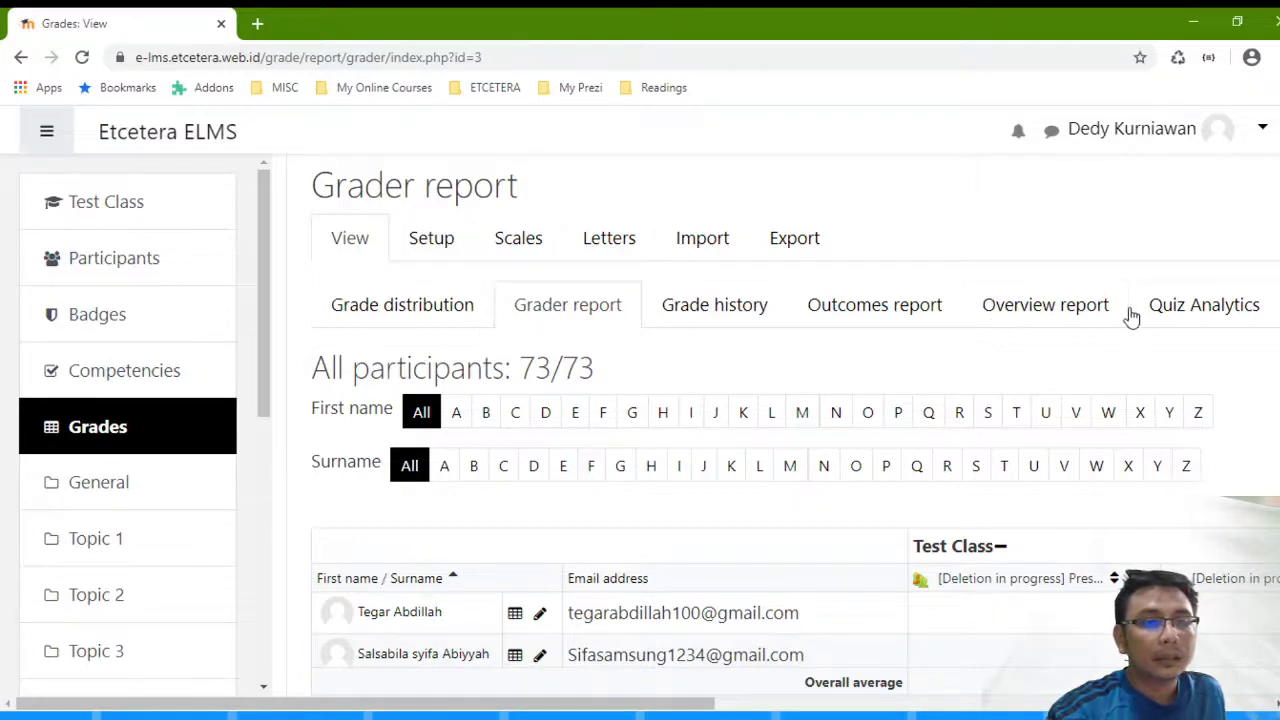
scroll(1076, 305, down, 1)
scroll(757, 334, up, 3)
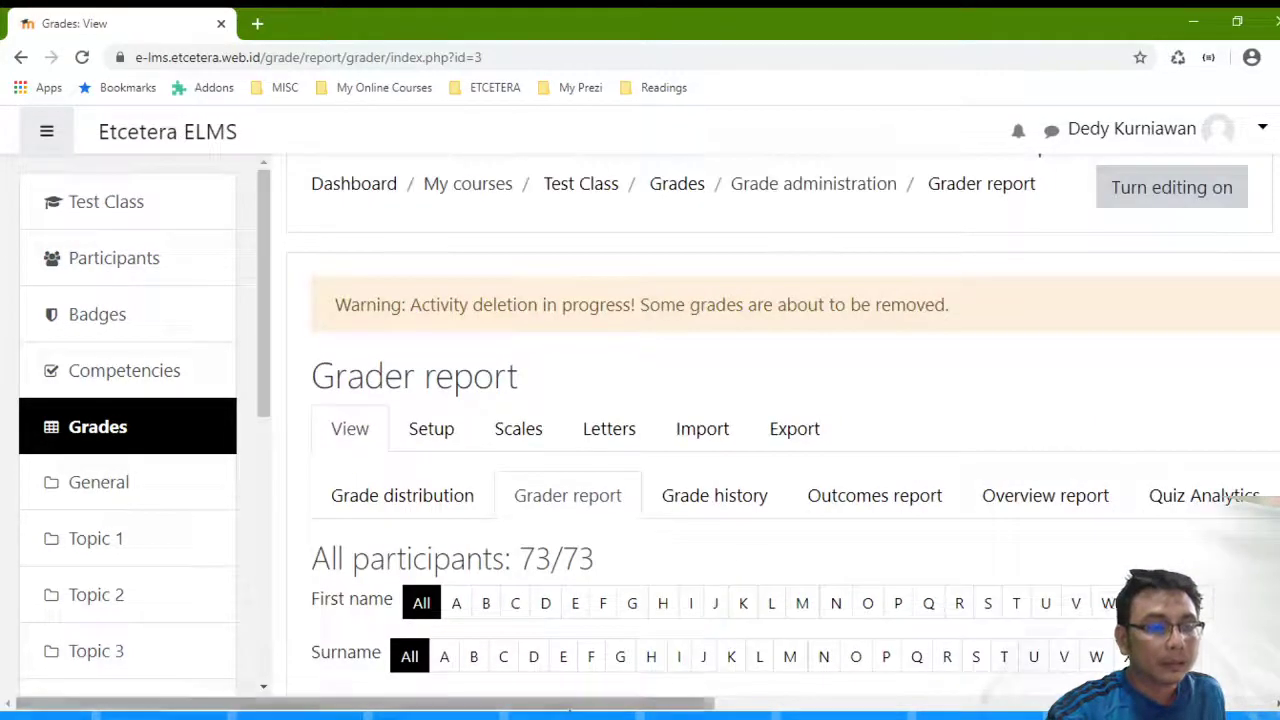
- Open the gradebook's user report and look over the grade item table for Presensi Mahasiswa
drag(560, 705, 740, 707)
click(1163, 500)
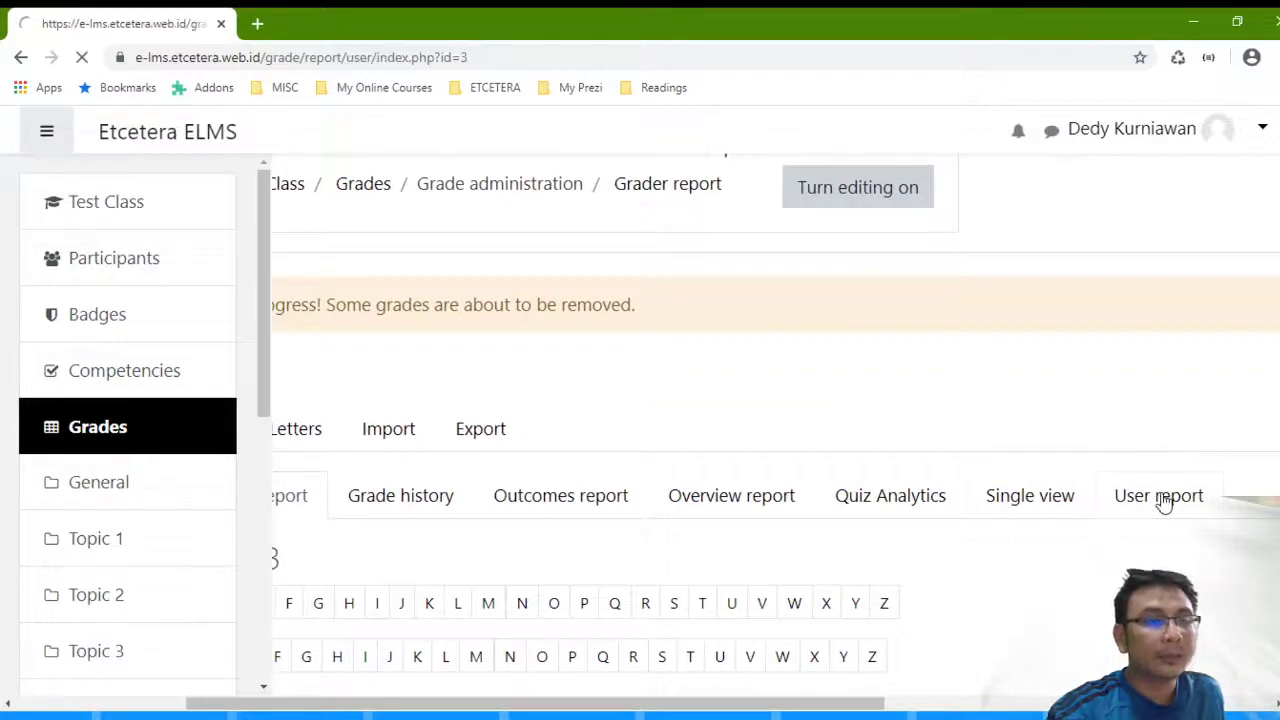
scroll(1164, 502, down, 4)
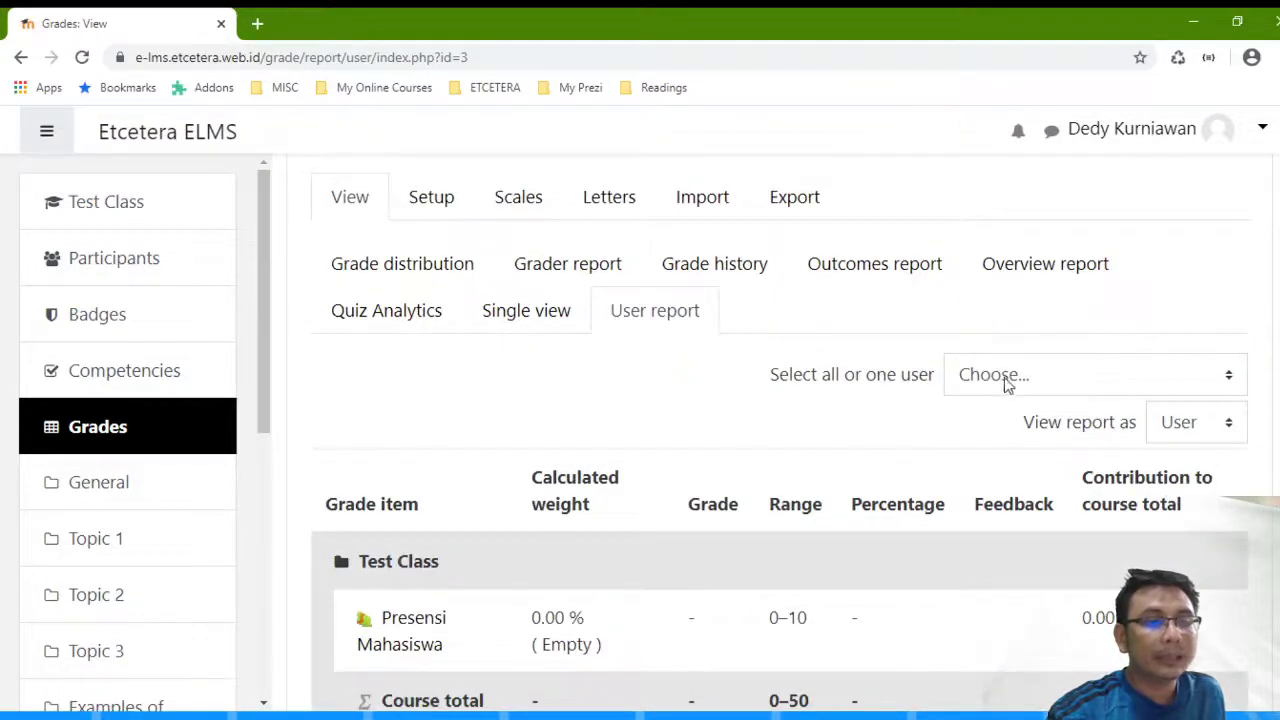
scroll(605, 506, down, 3)
scroll(652, 466, up, 2)
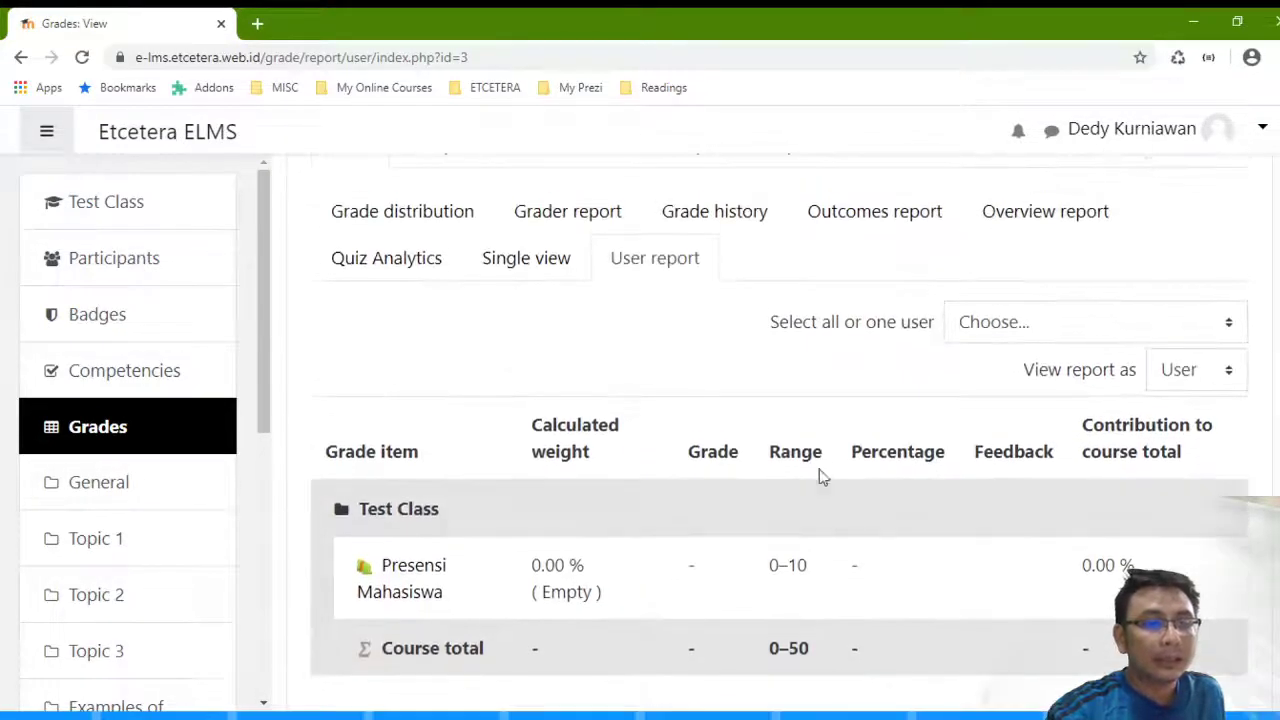
- Show the user report of the first listed student and check the Presensi Mahasiswa grade and percentage
click(1018, 418)
scroll(937, 397, down, 5)
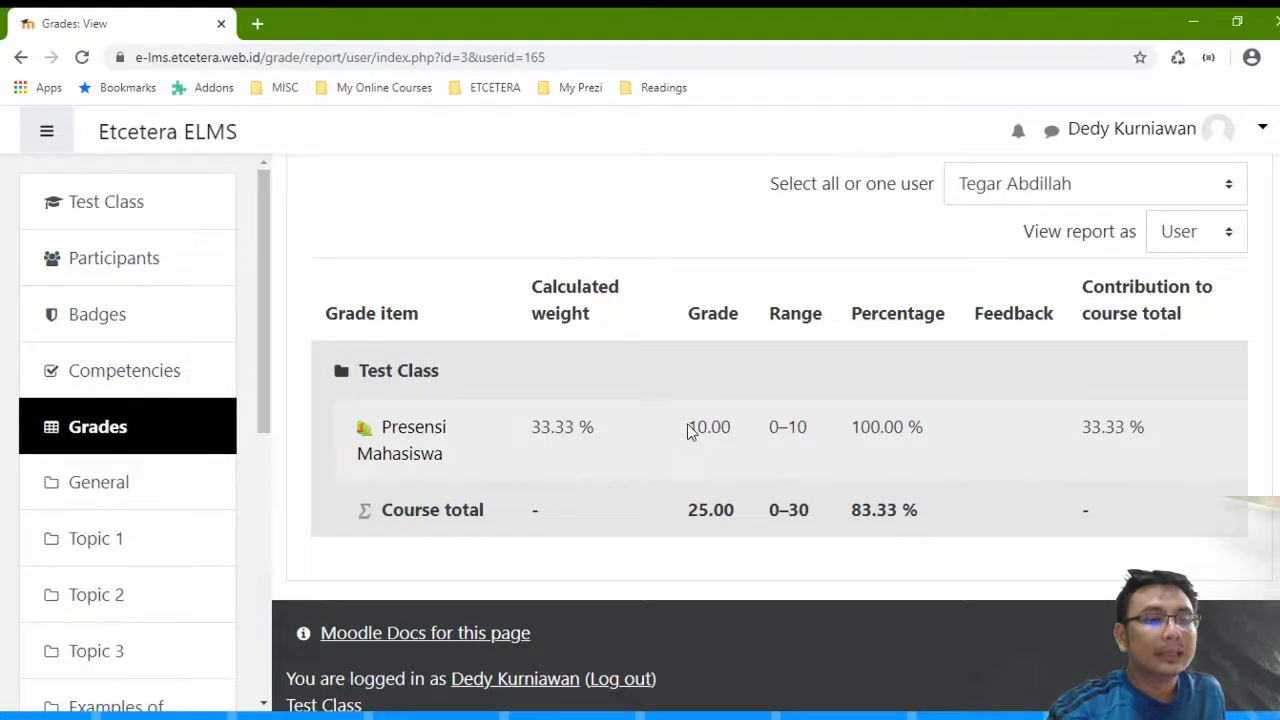
drag(904, 427, 828, 434)
click(749, 434)
- Switch the user report to the next student in the list and check that student's Presensi Mahasiswa grade and course total
scroll(1103, 414, up, 4)
scroll(1122, 456, down, 2)
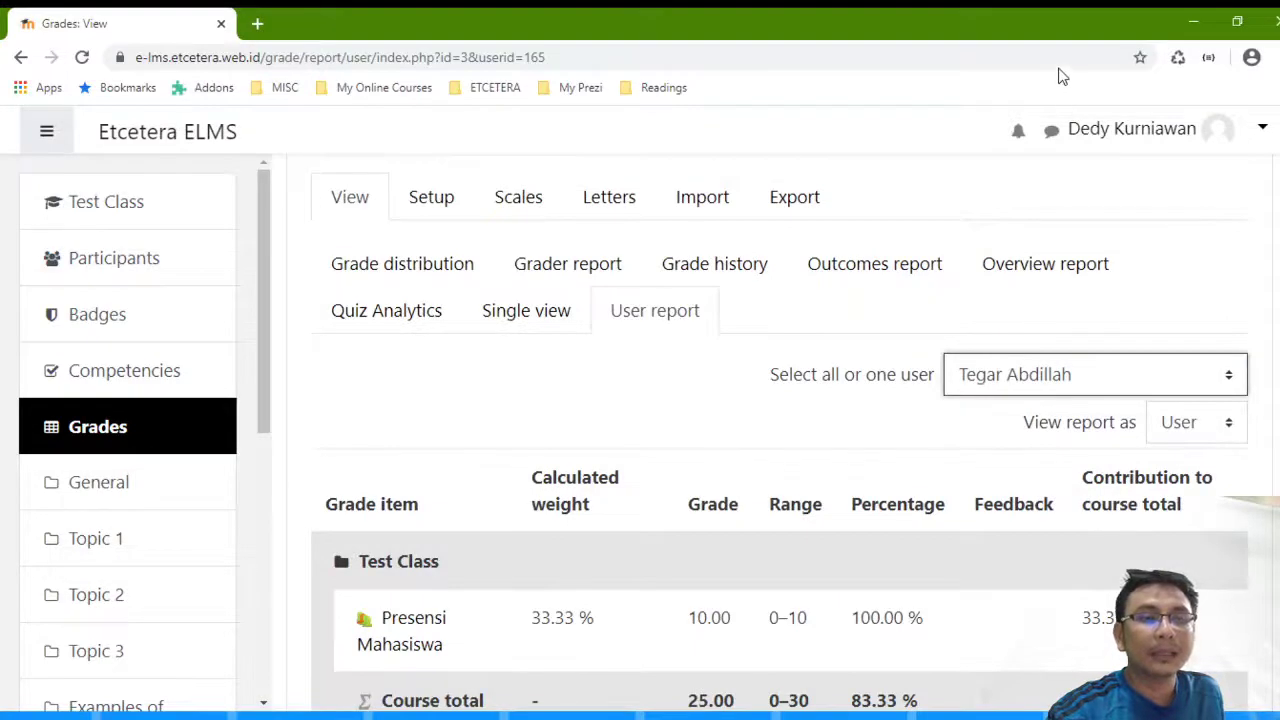
key(Down)
scroll(896, 270, down, 4)
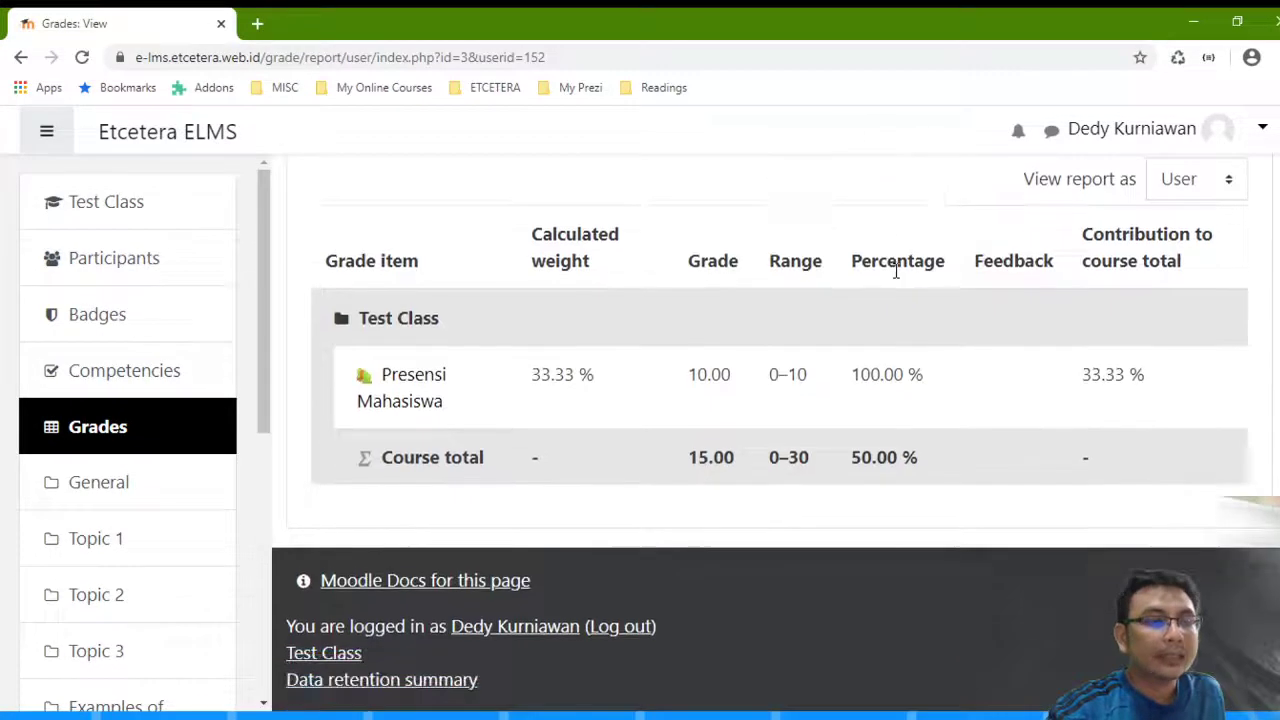
scroll(1147, 330, up, 5)
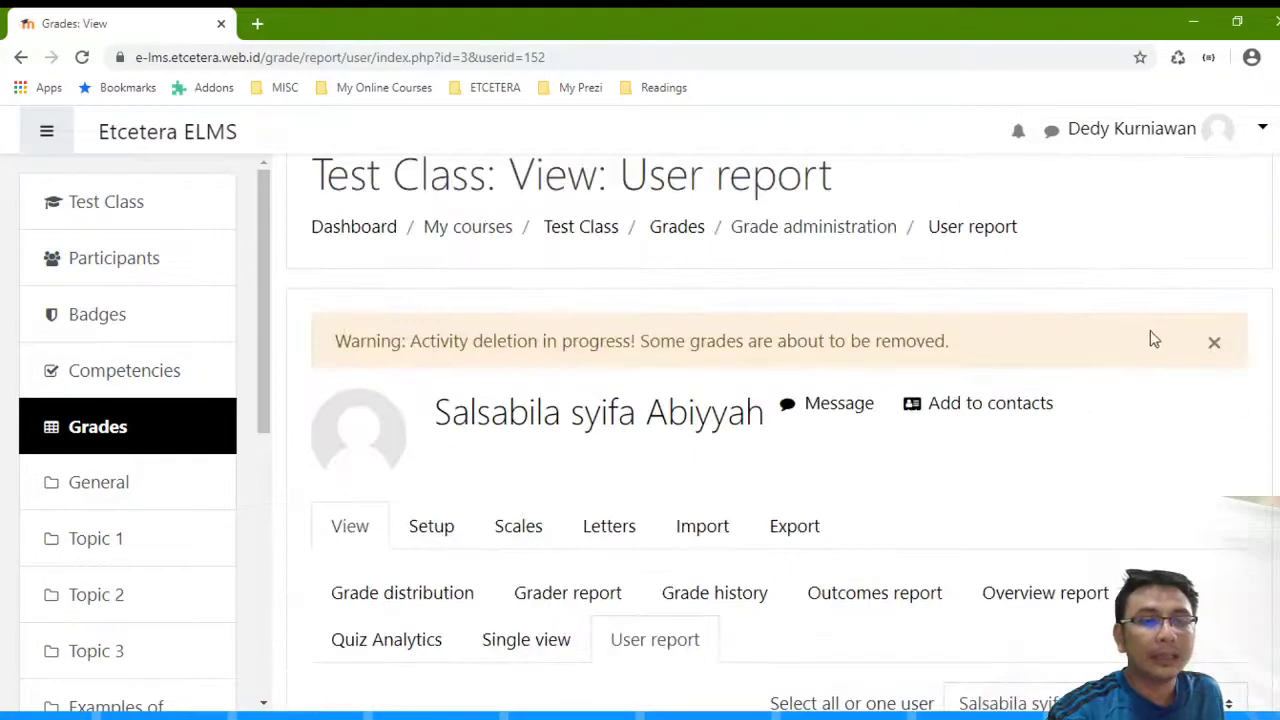
- Show the user report of the following student in the list and check the grade and percentage for Presensi Mahasiswa
scroll(1165, 455, down, 2)
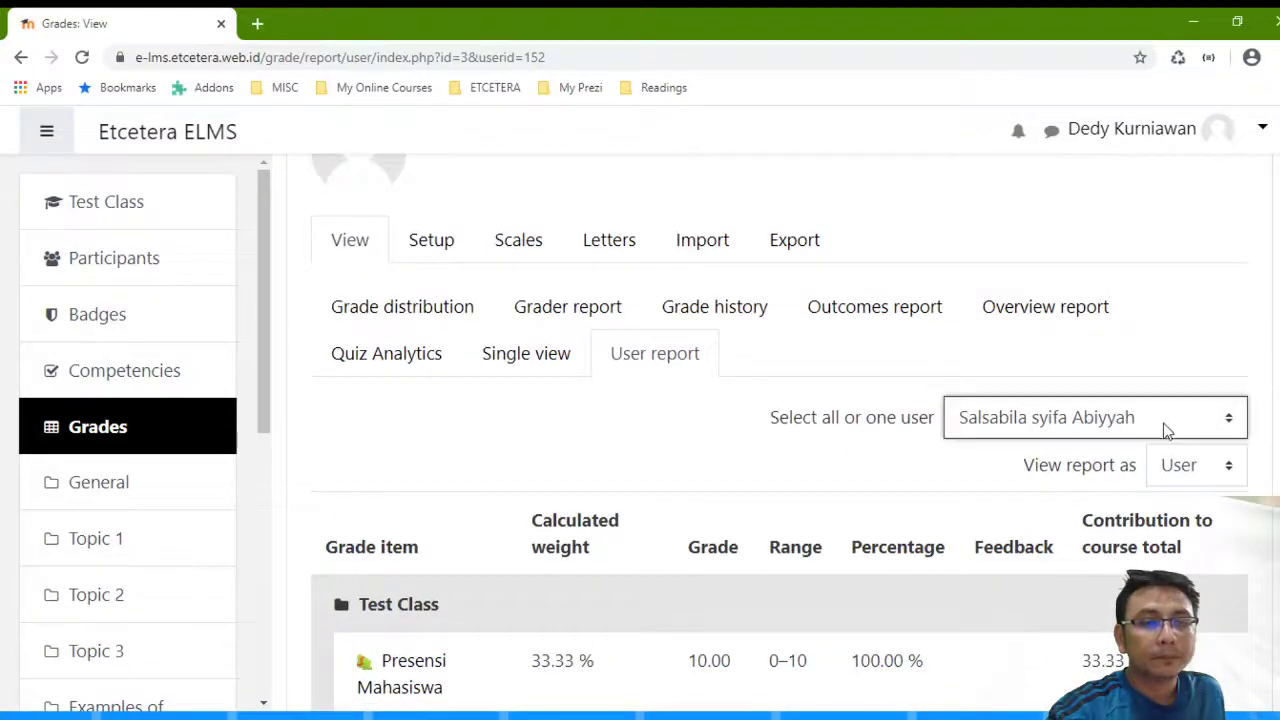
key(Down)
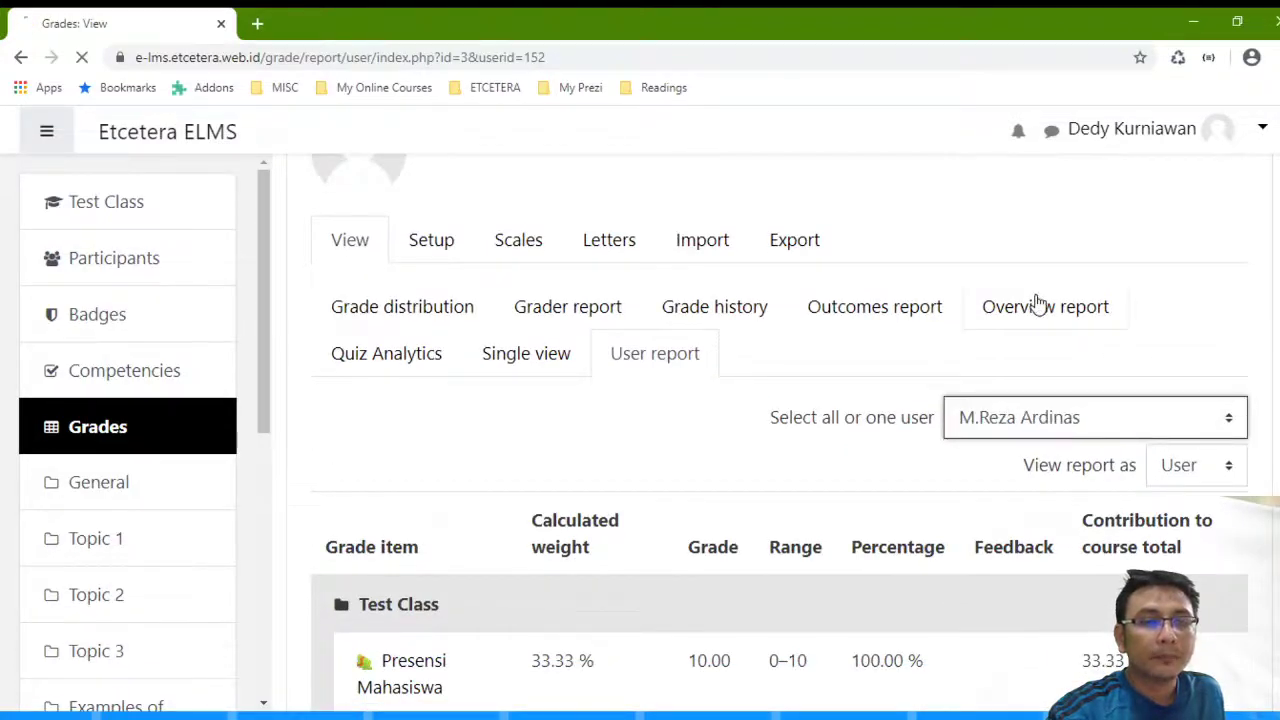
scroll(1037, 300, down, 6)
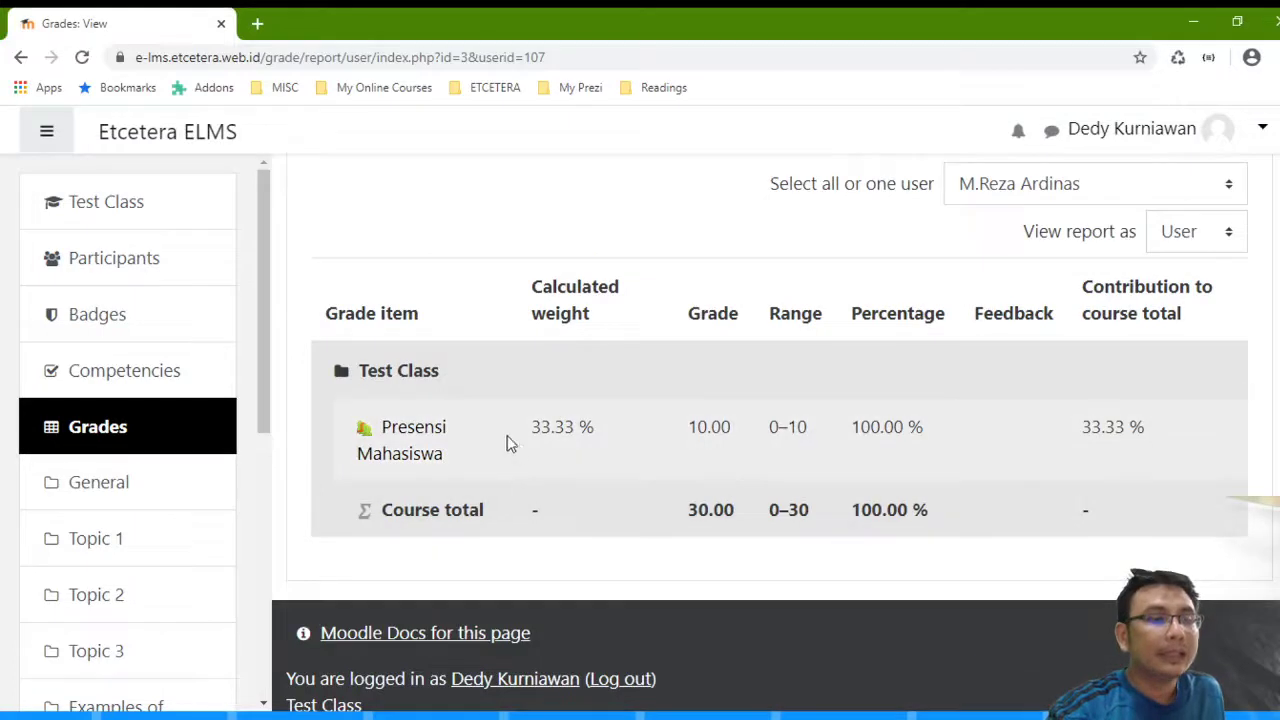
drag(512, 436, 694, 437)
click(625, 481)
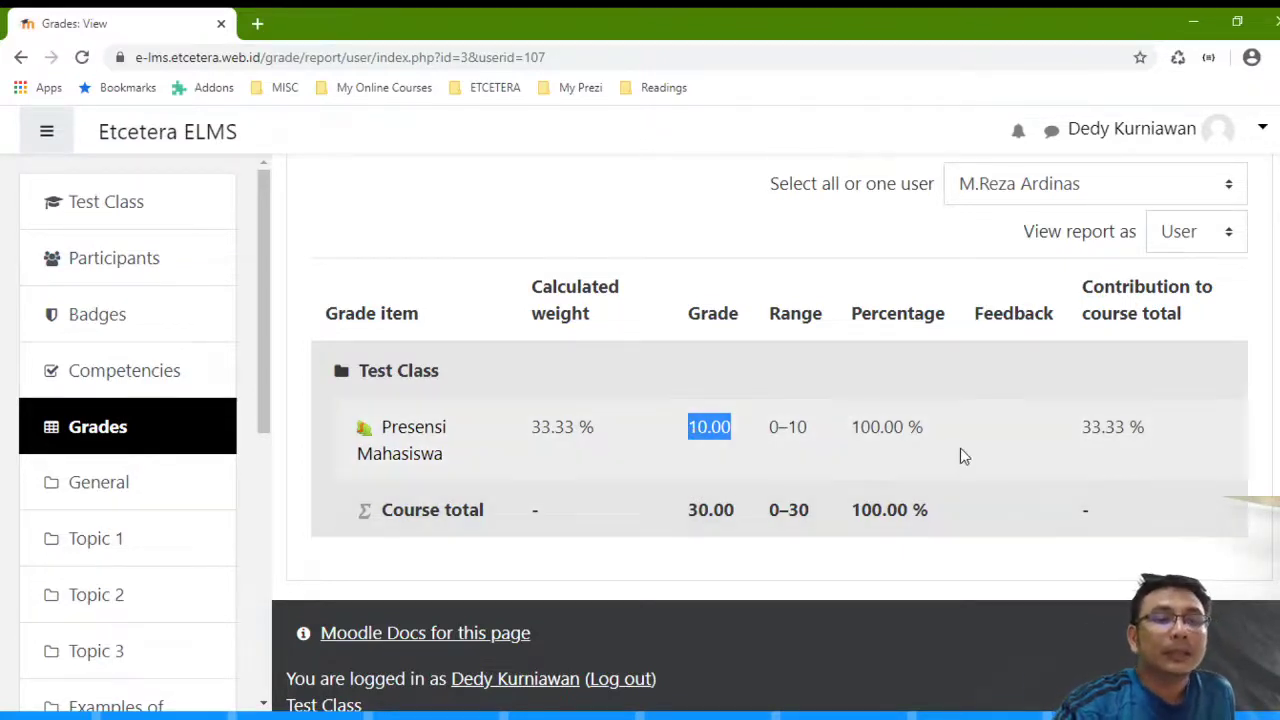
drag(908, 427, 837, 429)
click(1026, 464)
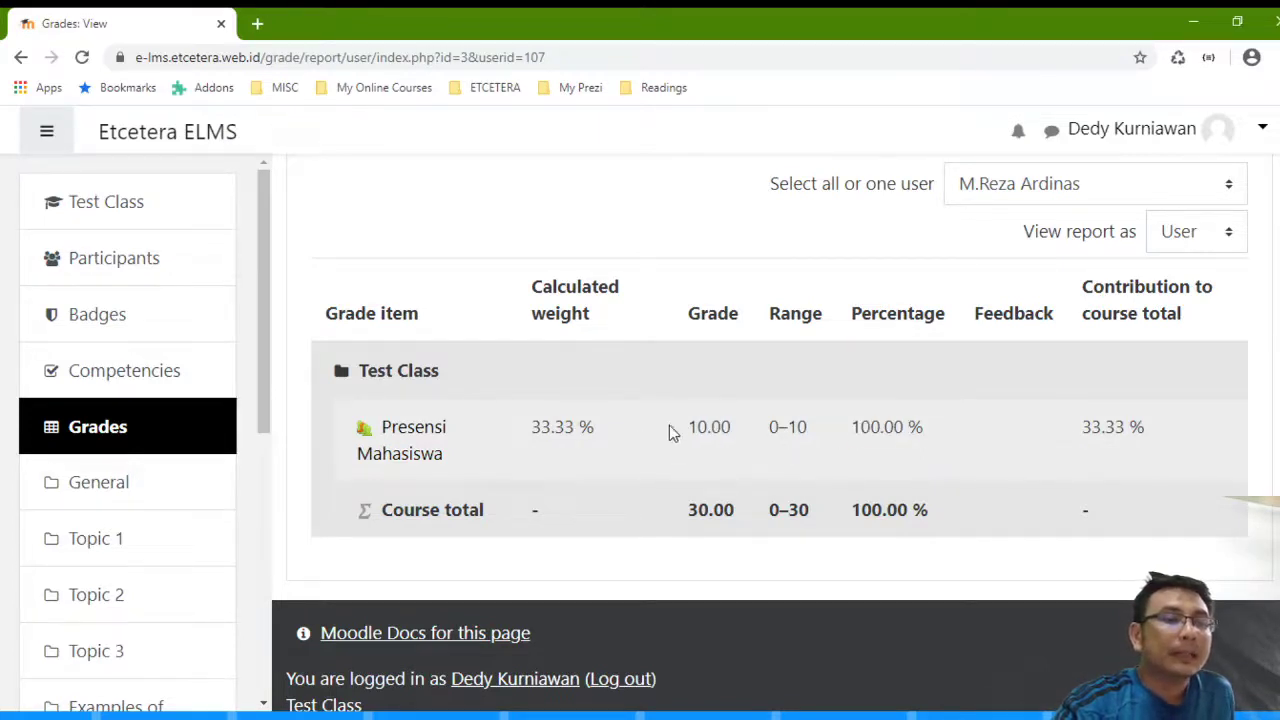
drag(688, 428, 735, 432)
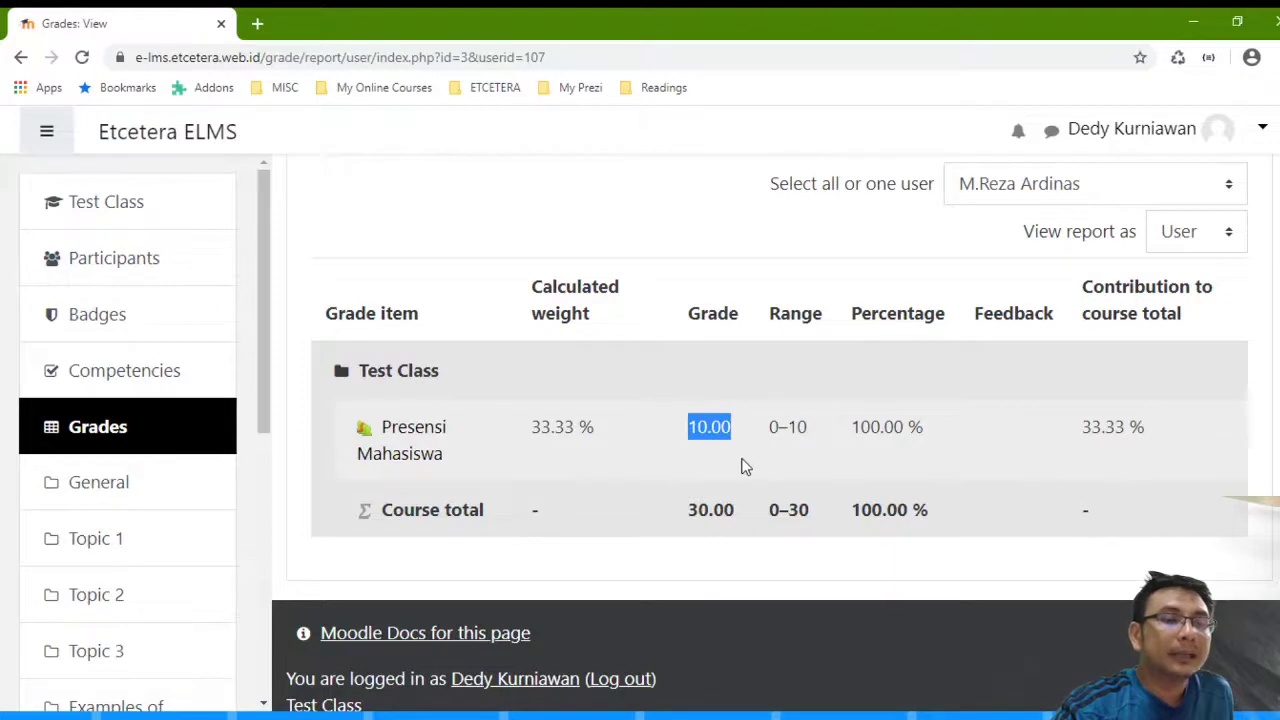
click(743, 463)
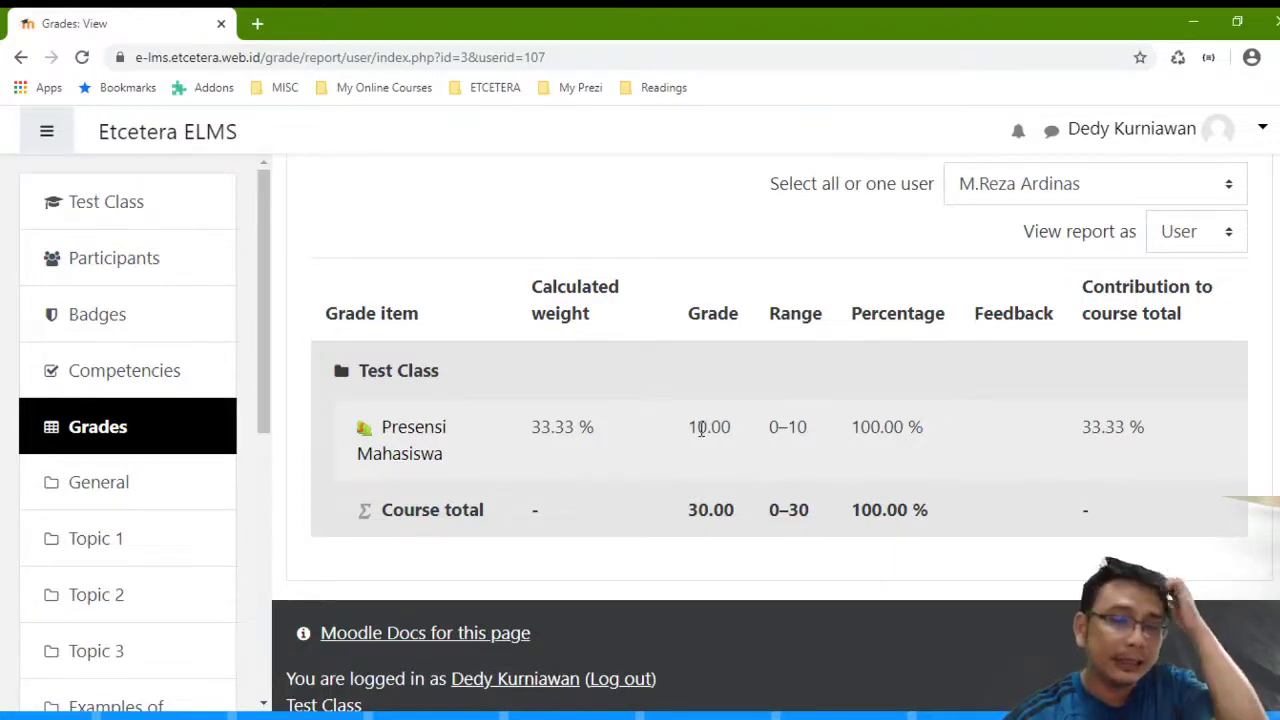
- Reload the user report to recheck its grade table, and return to the Test Class course page
key(F5)
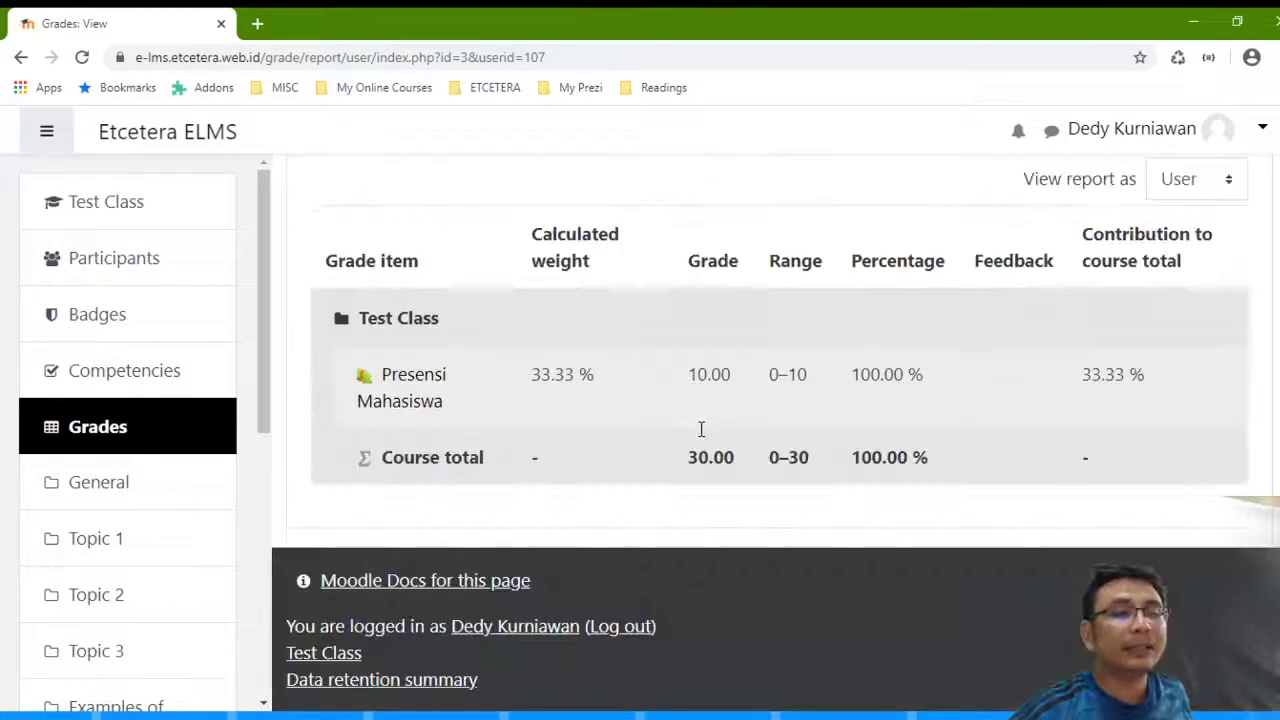
scroll(1027, 297, up, 2)
scroll(1094, 448, down, 5)
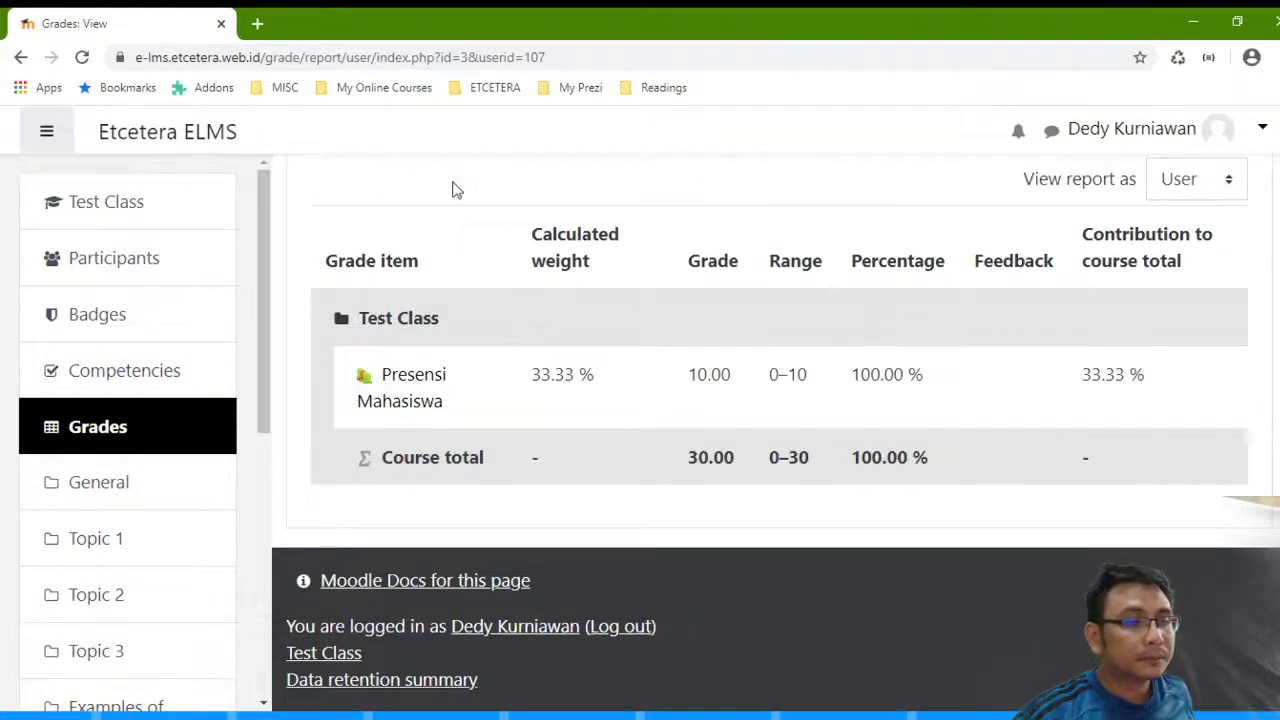
scroll(454, 171, up, 5)
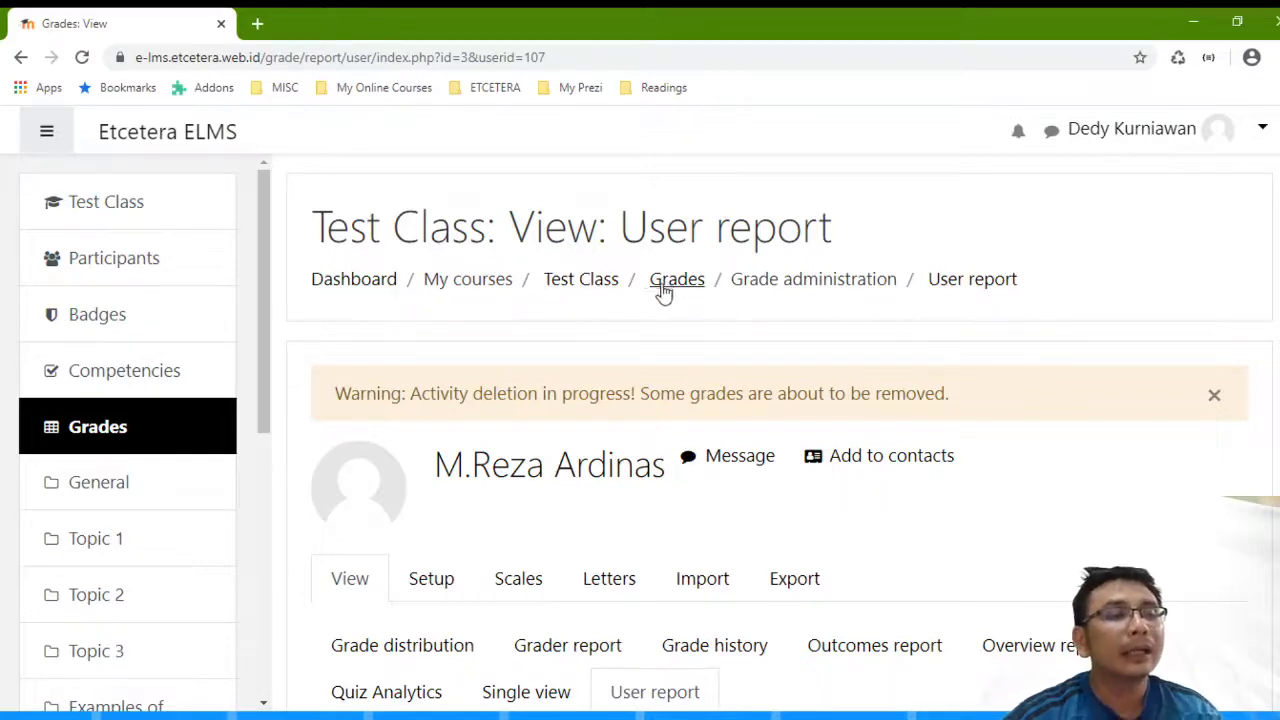
click(594, 287)
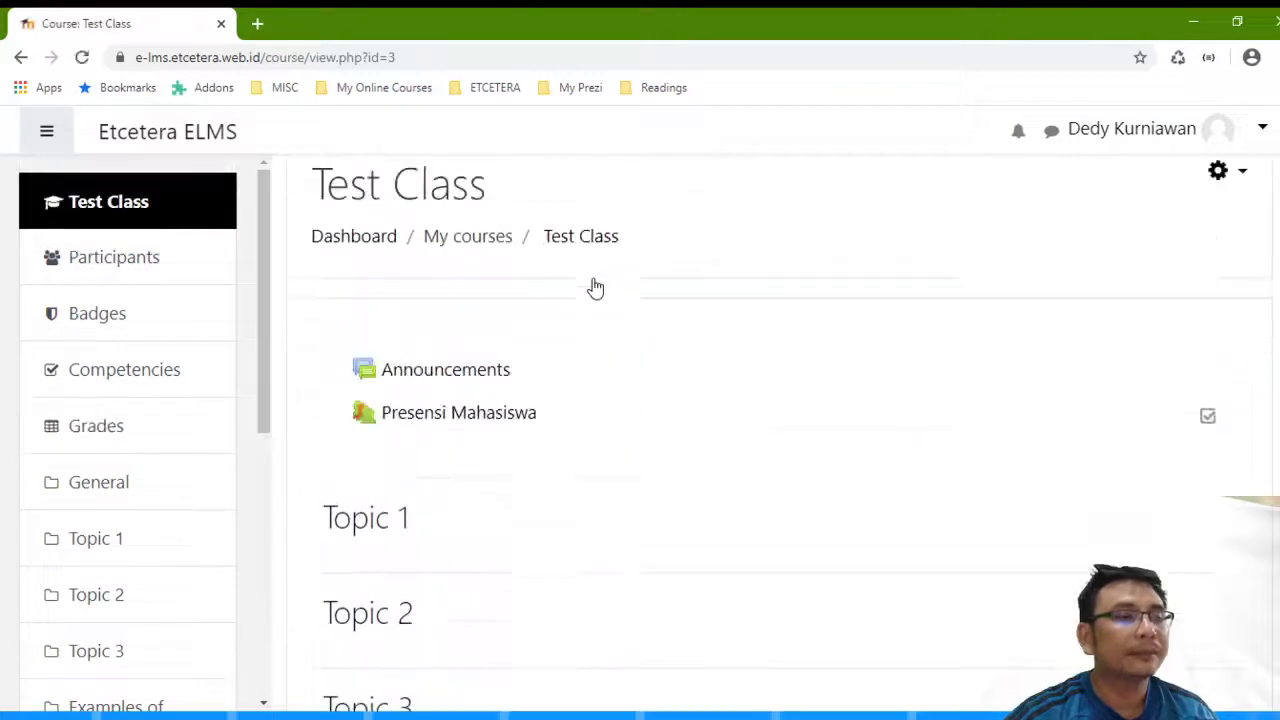